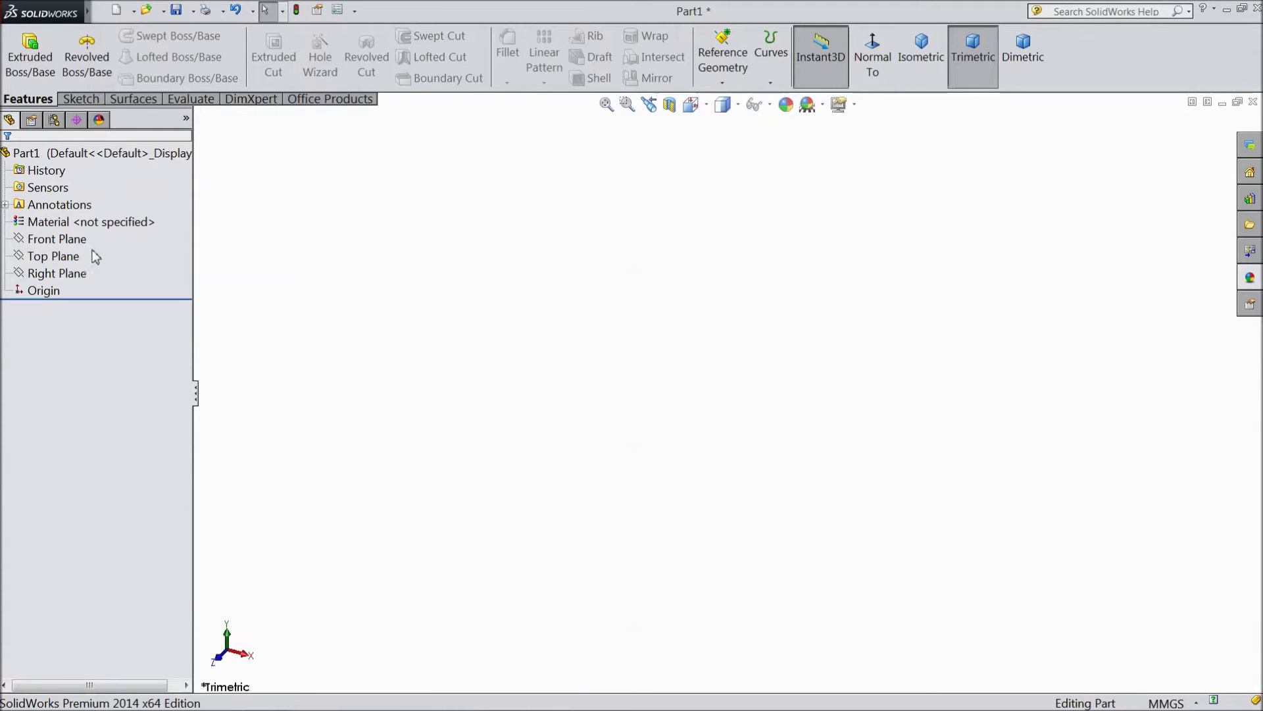
Draw a centre rectangle at the origin on the Front Plane.
{"action": "left_click", "coordinate": [69, 241]}
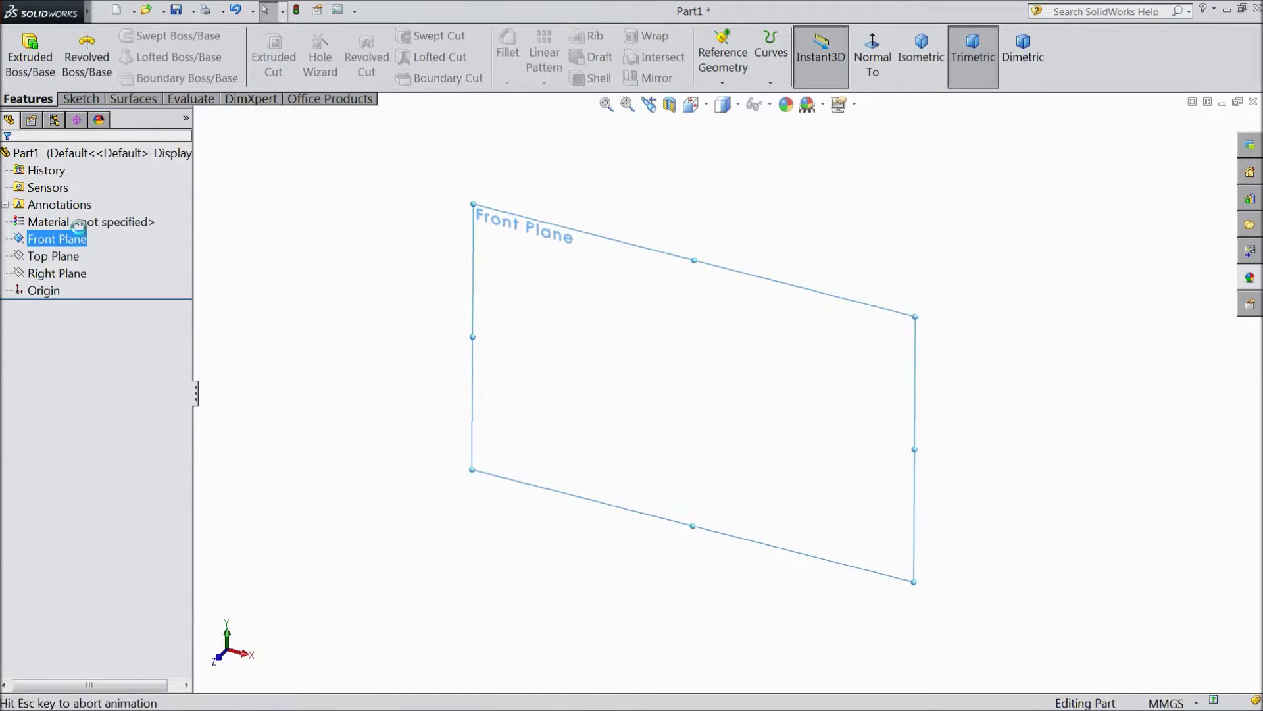
{"action": "left_click", "coordinate": [128, 57]}
{"action": "left_click", "coordinate": [168, 96]}
{"action": "left_click", "coordinate": [729, 393]}
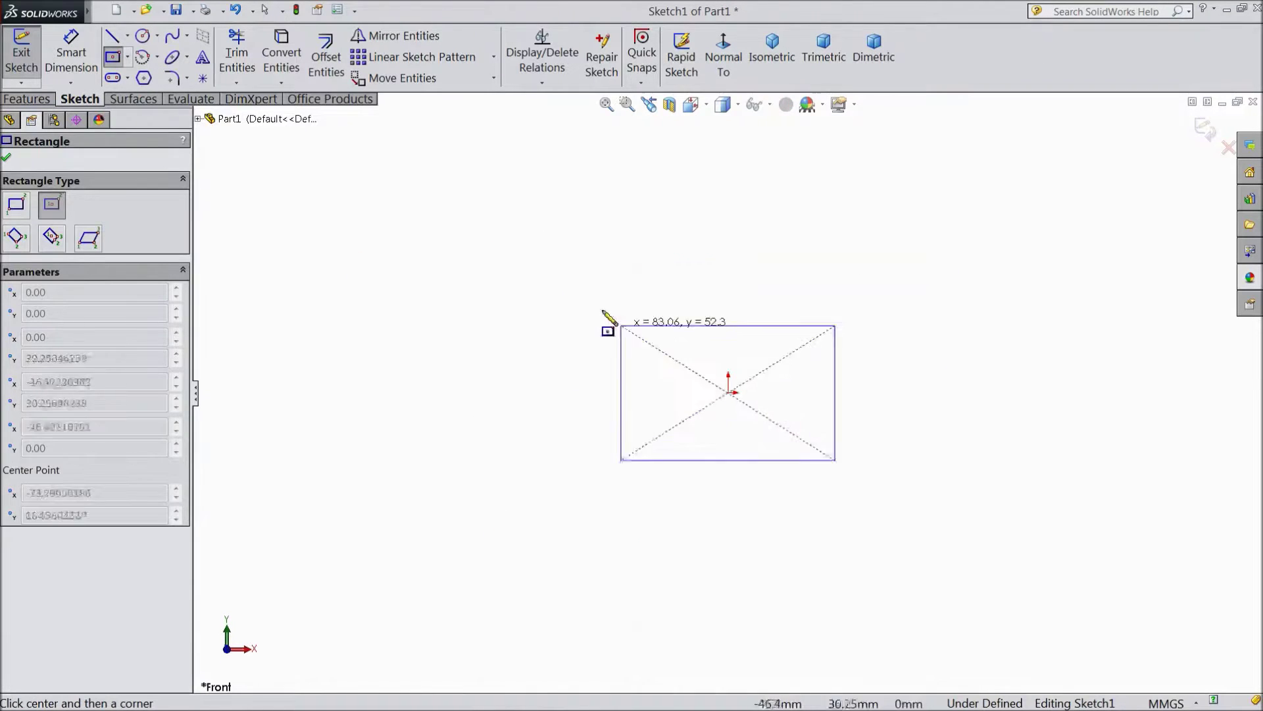
{"action": "left_click", "coordinate": [508, 231]}
Dimension the rectangle 275 mm high and 270 mm wide.
{"action": "left_click", "coordinate": [60, 80]}
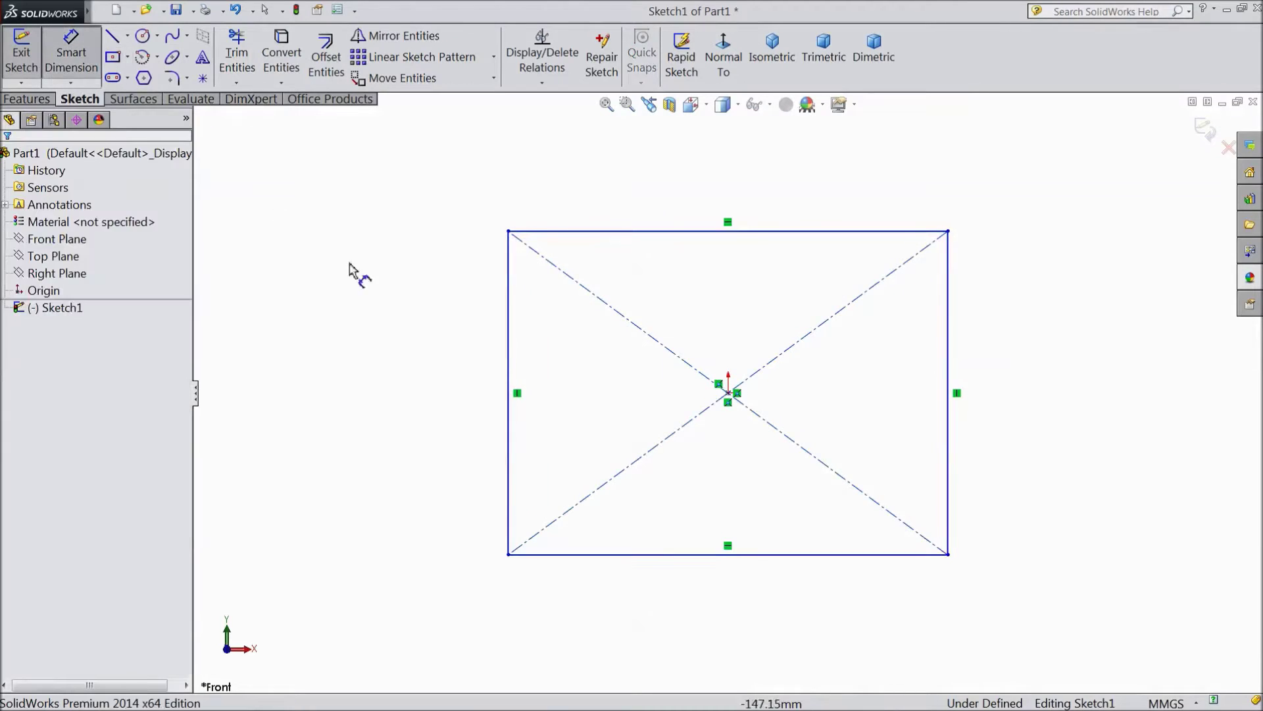
{"action": "left_click", "coordinate": [508, 352]}
{"action": "left_click", "coordinate": [452, 385]}
{"action": "type", "text": "275"}
{"action": "left_click", "coordinate": [383, 366]}
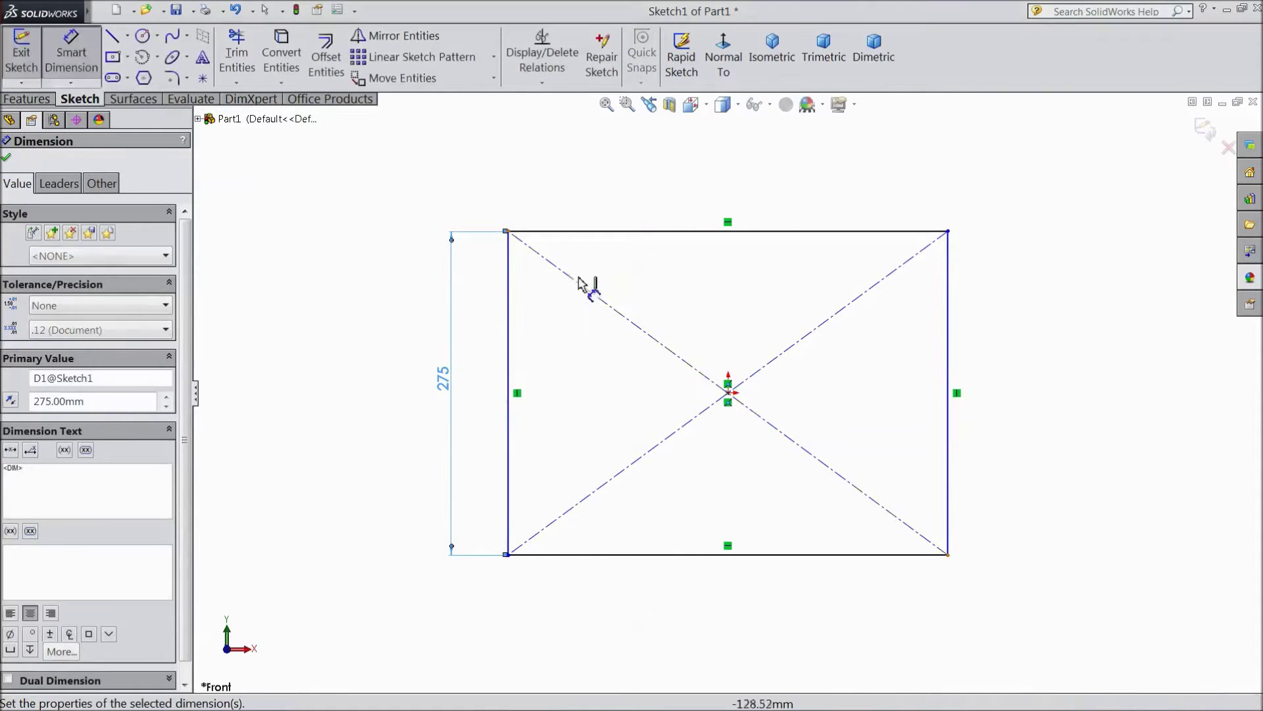
{"action": "left_click", "coordinate": [643, 231]}
{"action": "left_click", "coordinate": [691, 173]}
{"action": "type", "text": "270"}
{"action": "key", "text": "Return"}
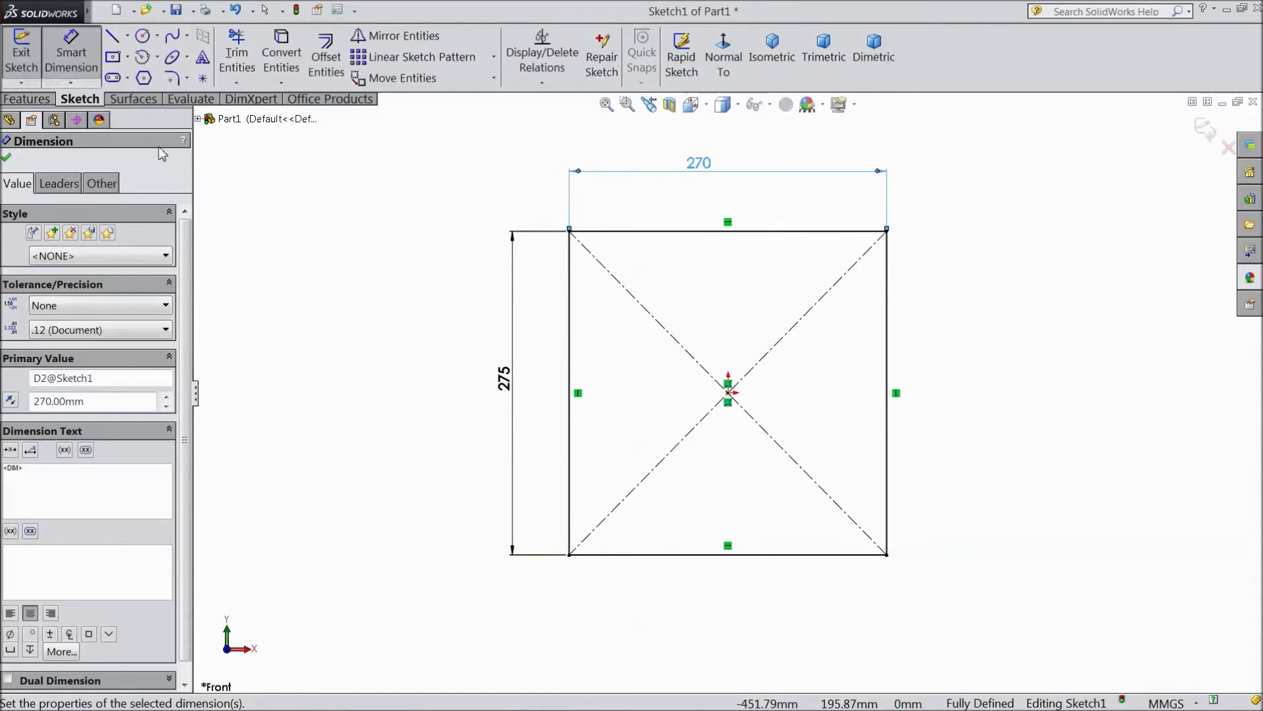
Round both bottom corners of the rectangle with 20 mm sketch fillets.
{"action": "left_click", "coordinate": [172, 80]}
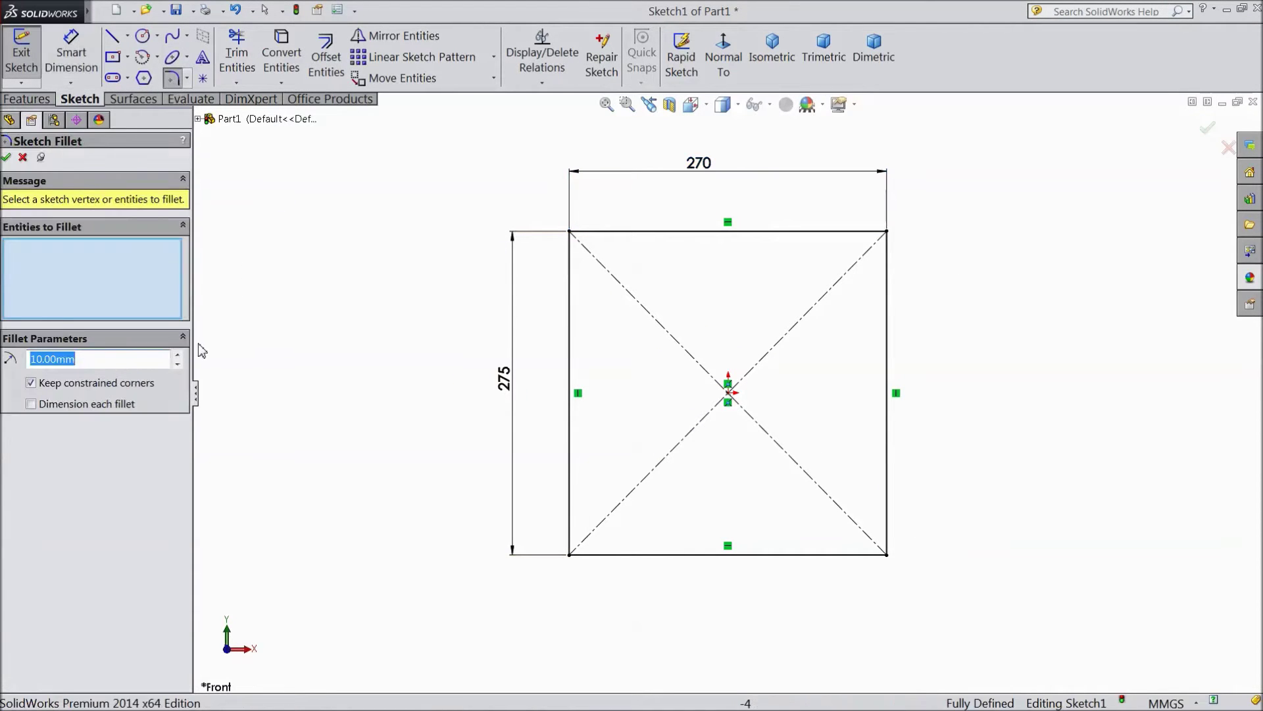
{"action": "left_click", "coordinate": [570, 556]}
{"action": "left_click", "coordinate": [887, 555]}
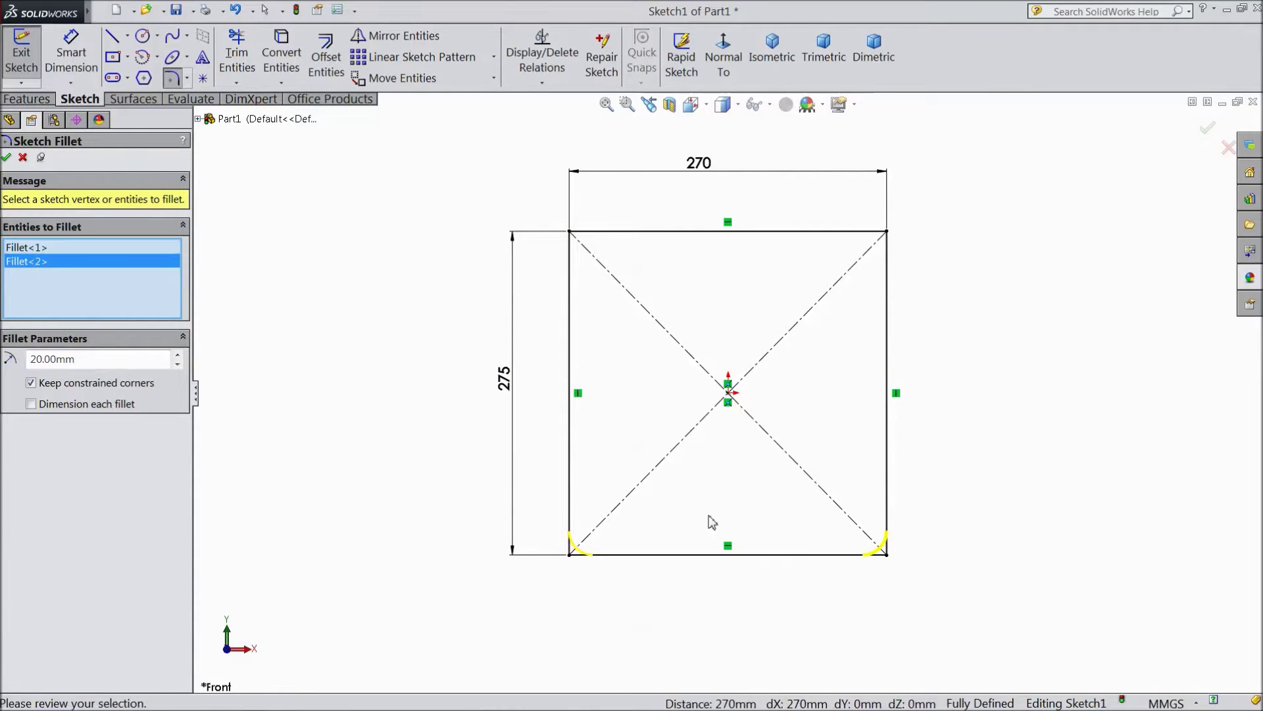
{"action": "left_click", "coordinate": [6, 158]}
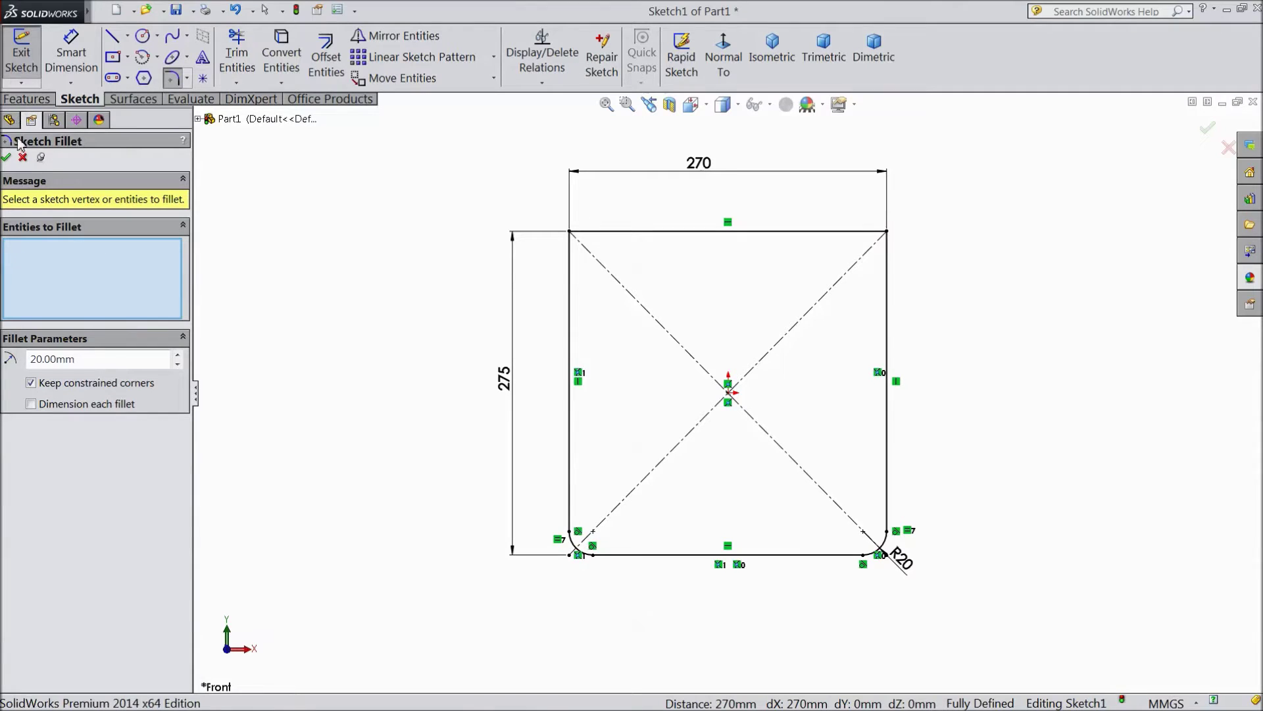
{"action": "left_click", "coordinate": [7, 158]}
{"action": "left_click", "coordinate": [27, 99]}
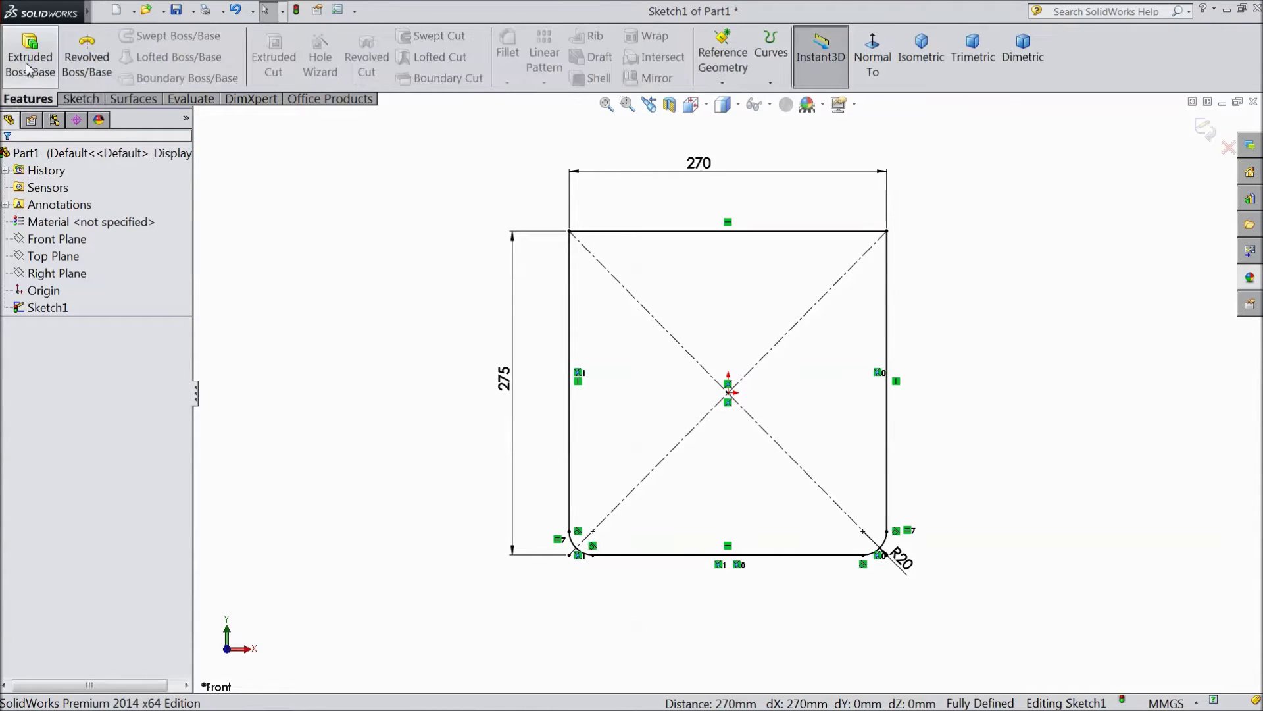
Extrude the rounded rectangle 435 mm Mid Plane, then select the block's side face.
{"action": "left_click", "coordinate": [31, 62]}
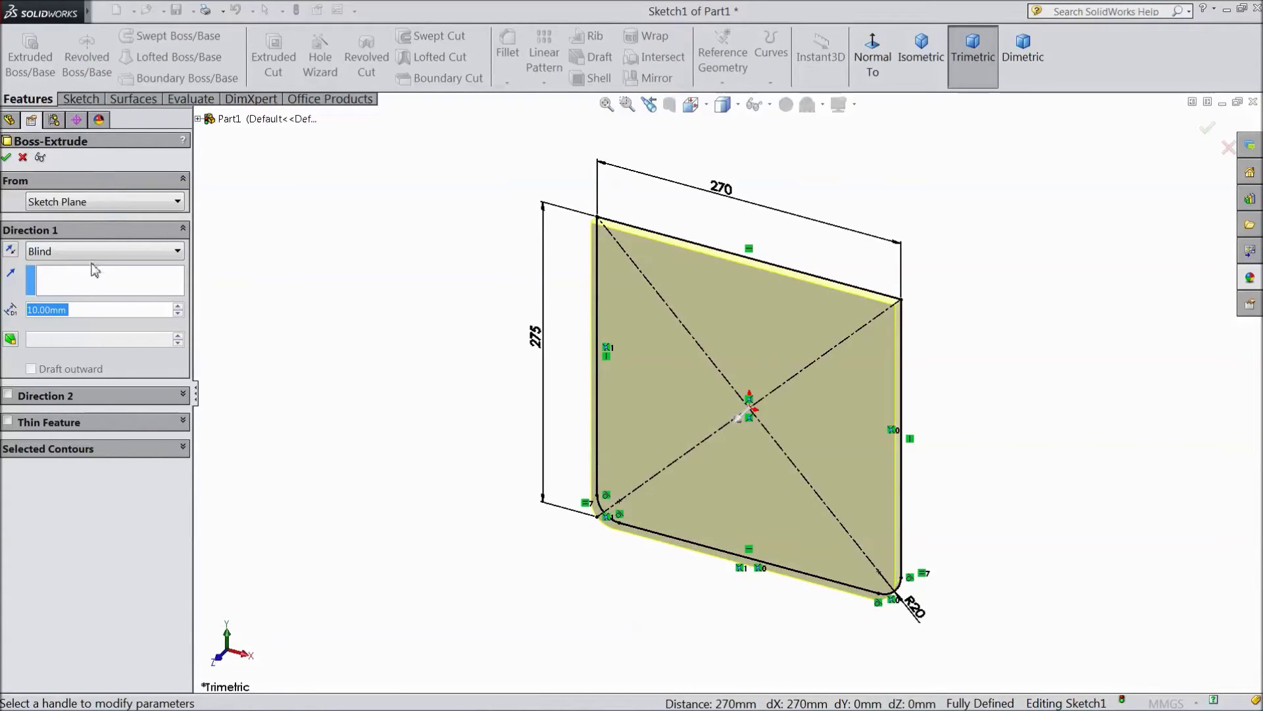
{"action": "left_click", "coordinate": [92, 252]}
{"action": "left_click", "coordinate": [74, 333]}
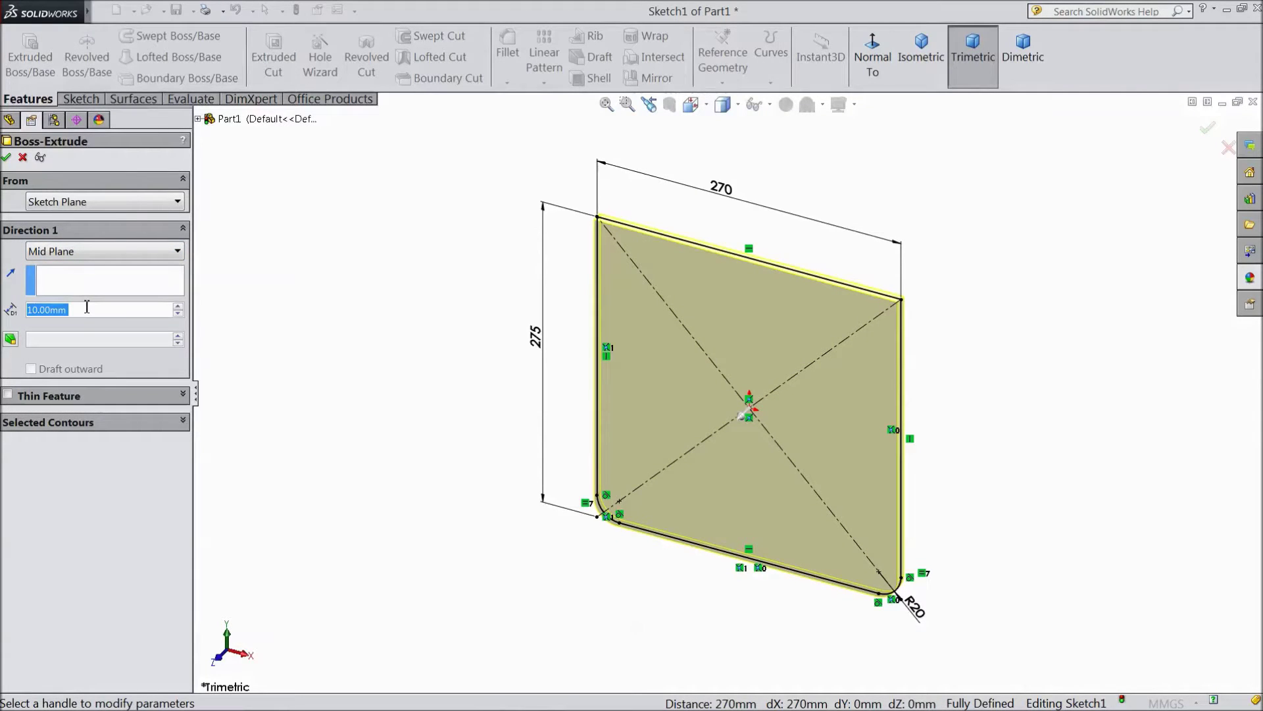
{"action": "type", "text": "435"}
{"action": "key", "text": "Return"}
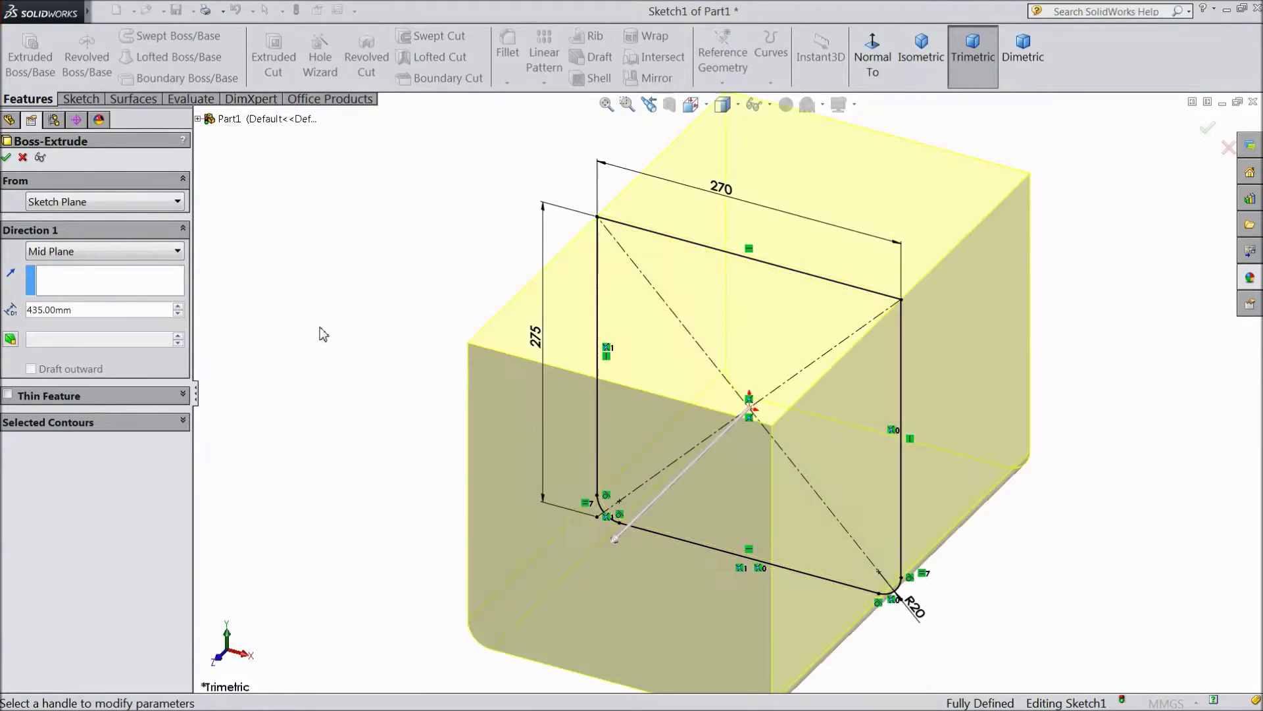
{"action": "left_click", "coordinate": [6, 157]}
{"action": "mouse_move", "coordinate": [282, 366]}
{"action": "middle_mouse_down"}
{"action": "mouse_move", "coordinate": [354, 346]}
{"action": "mouse_move", "coordinate": [420, 408]}
{"action": "middle_mouse_up"}
{"action": "left_click", "coordinate": [658, 362]}
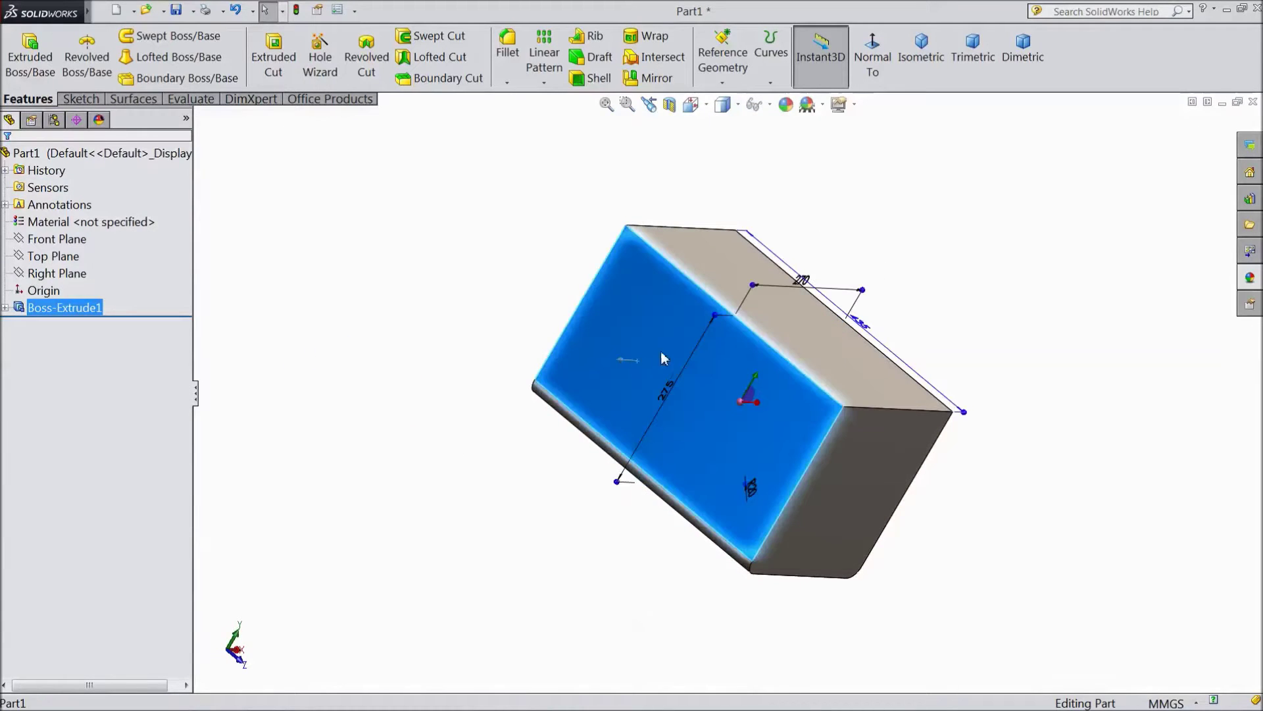
Start a Normal To sketch on the side face and draw the left vertical line.
{"action": "left_click", "coordinate": [685, 319]}
{"action": "left_click", "coordinate": [719, 66]}
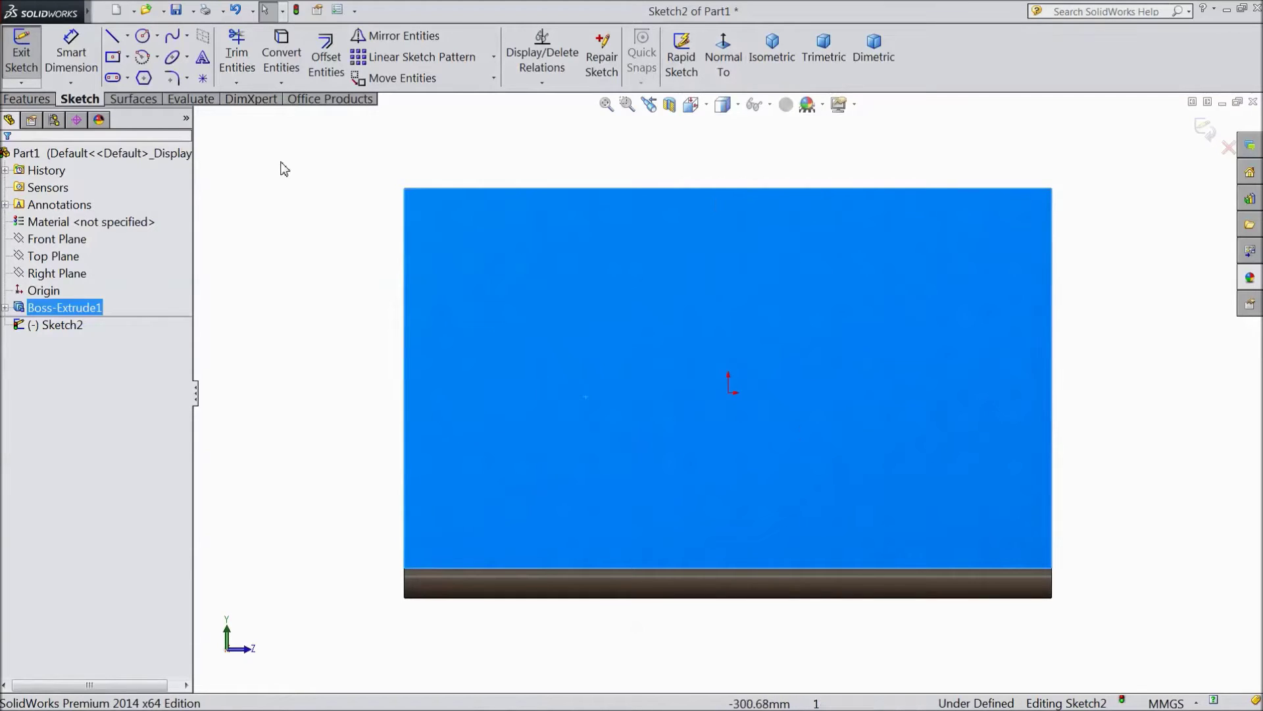
{"action": "left_click", "coordinate": [112, 36]}
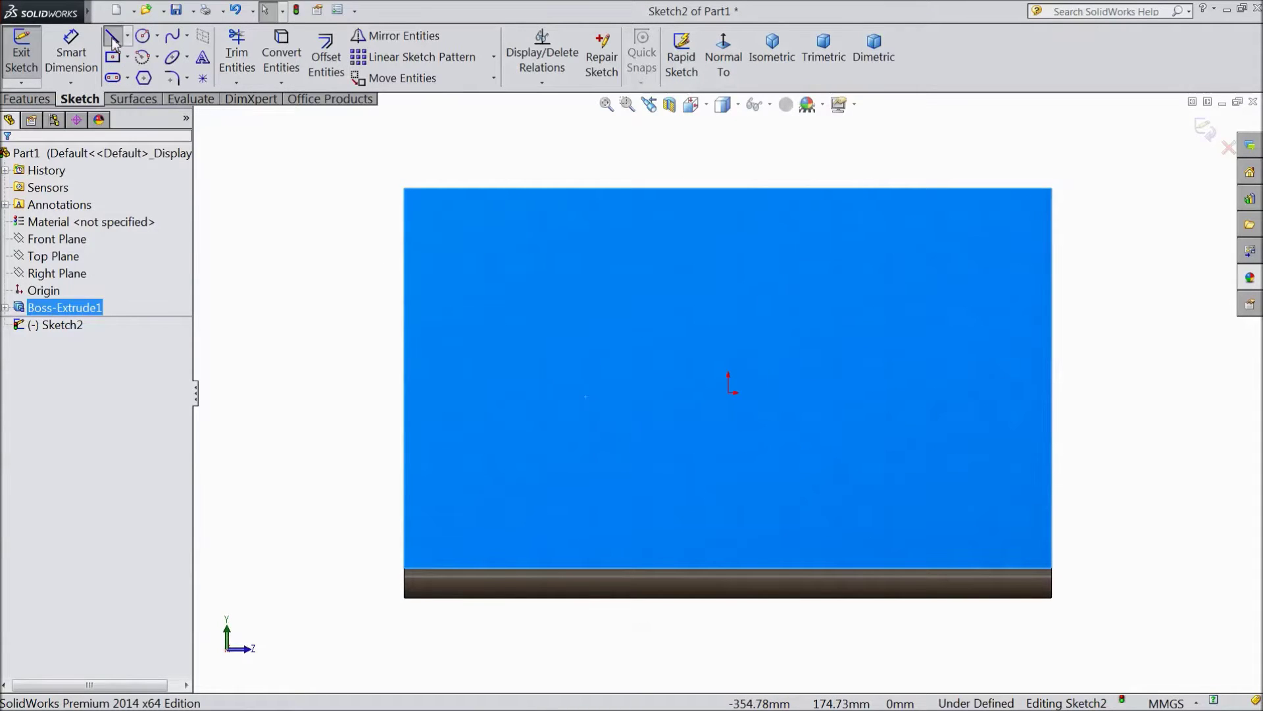
{"action": "left_click", "coordinate": [633, 443]}
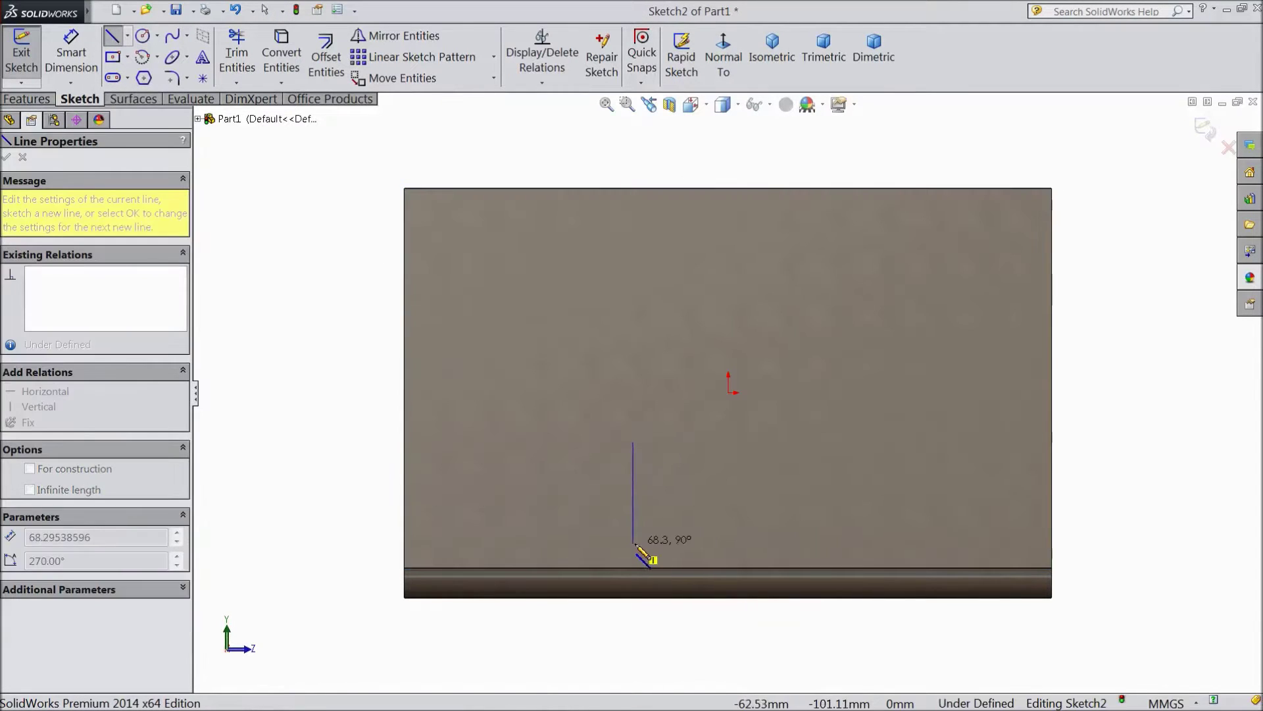
{"action": "left_click", "coordinate": [634, 544]}
Continue the outline with rounded arcs, a bottom line and a slanted line, closing it at the top.
{"action": "scroll", "coordinate": [635, 545], "scroll_direction": "down", "scroll_amount": 1}
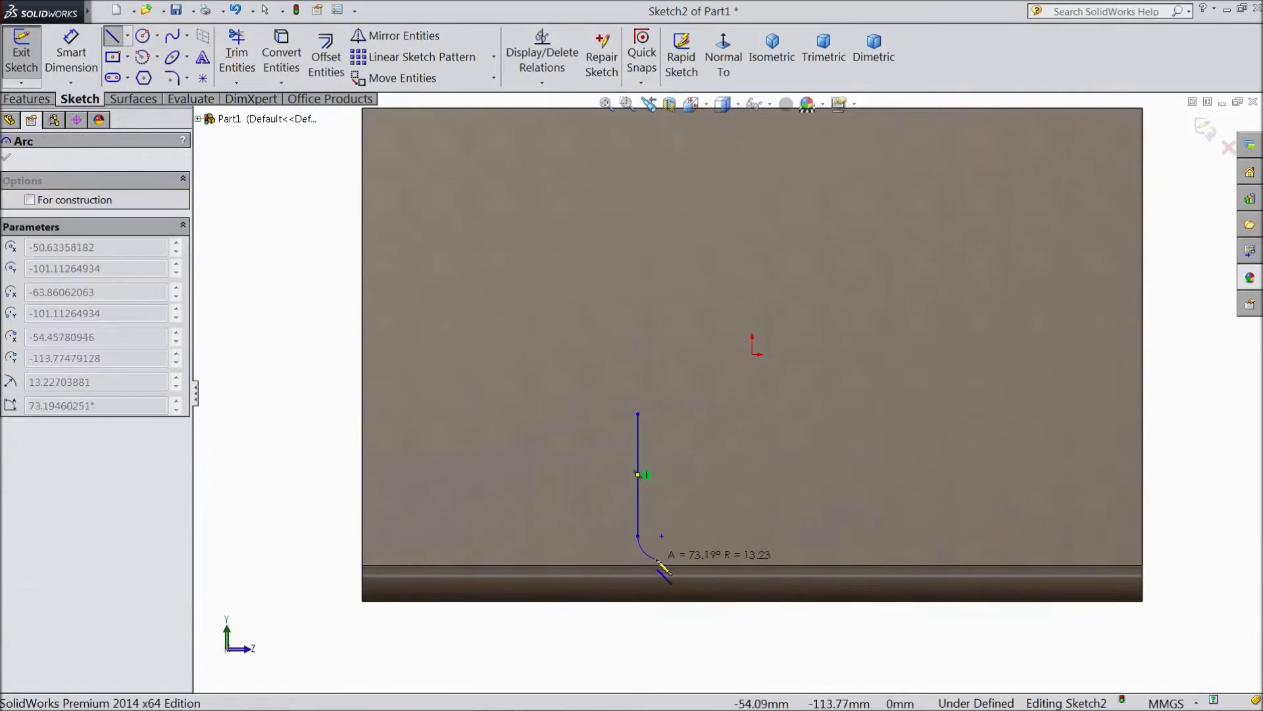
{"action": "left_click", "coordinate": [694, 600]}
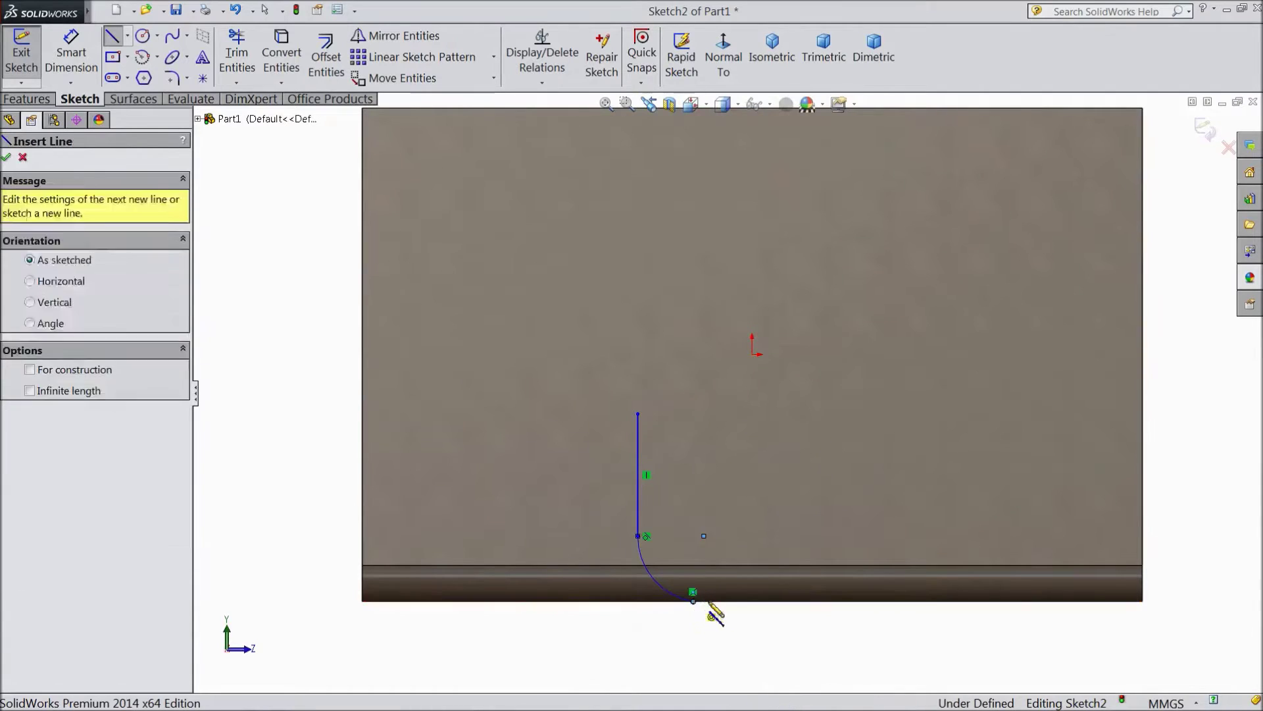
{"action": "left_click", "coordinate": [847, 600]}
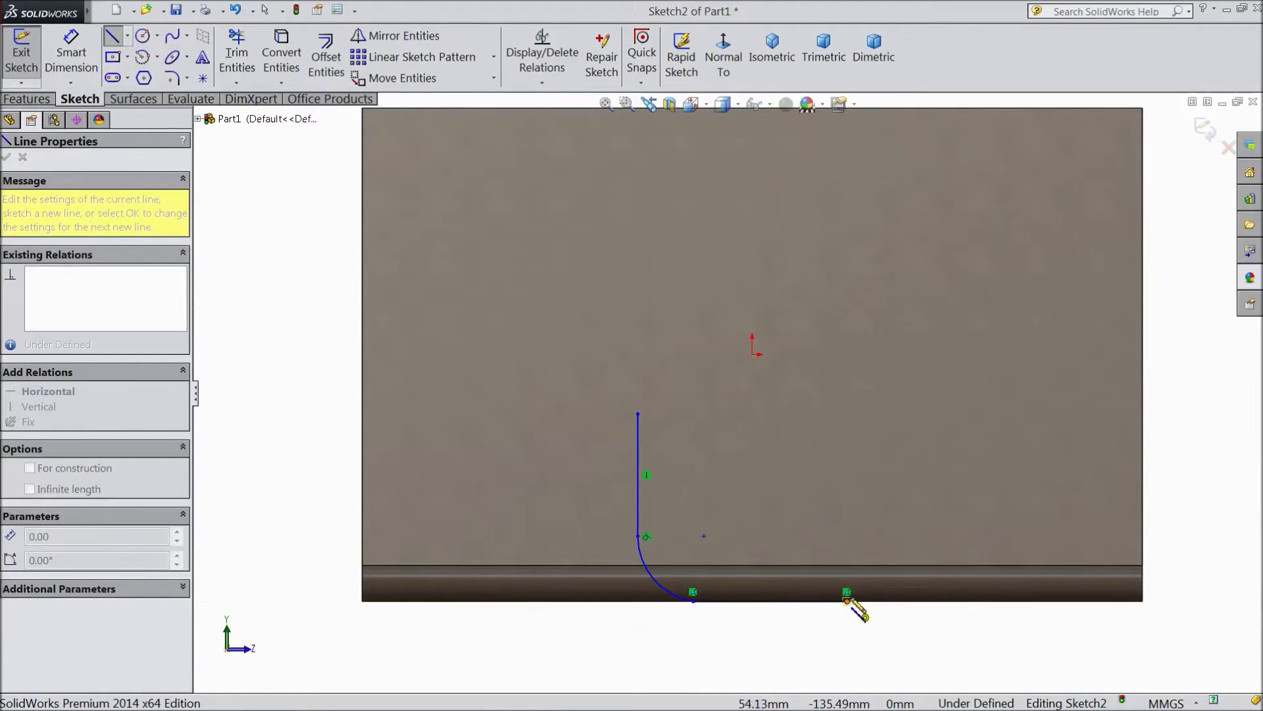
{"action": "left_click", "coordinate": [912, 536]}
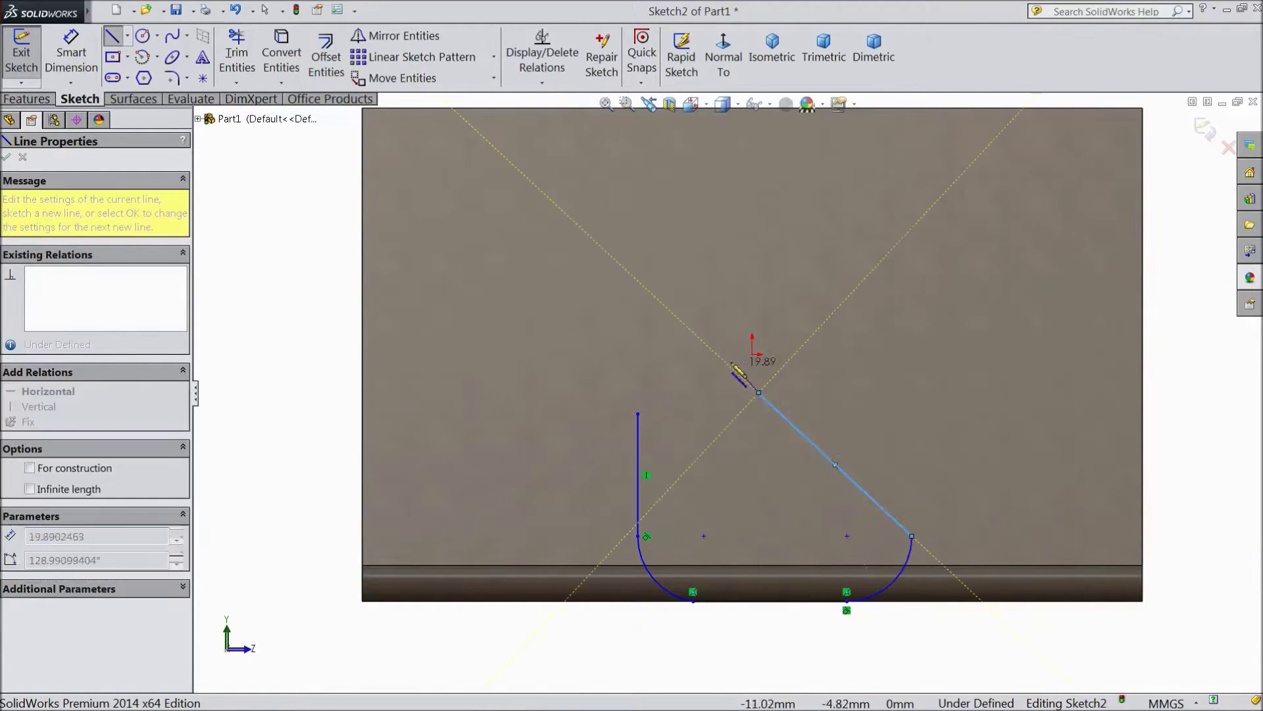
{"action": "left_click", "coordinate": [760, 393]}
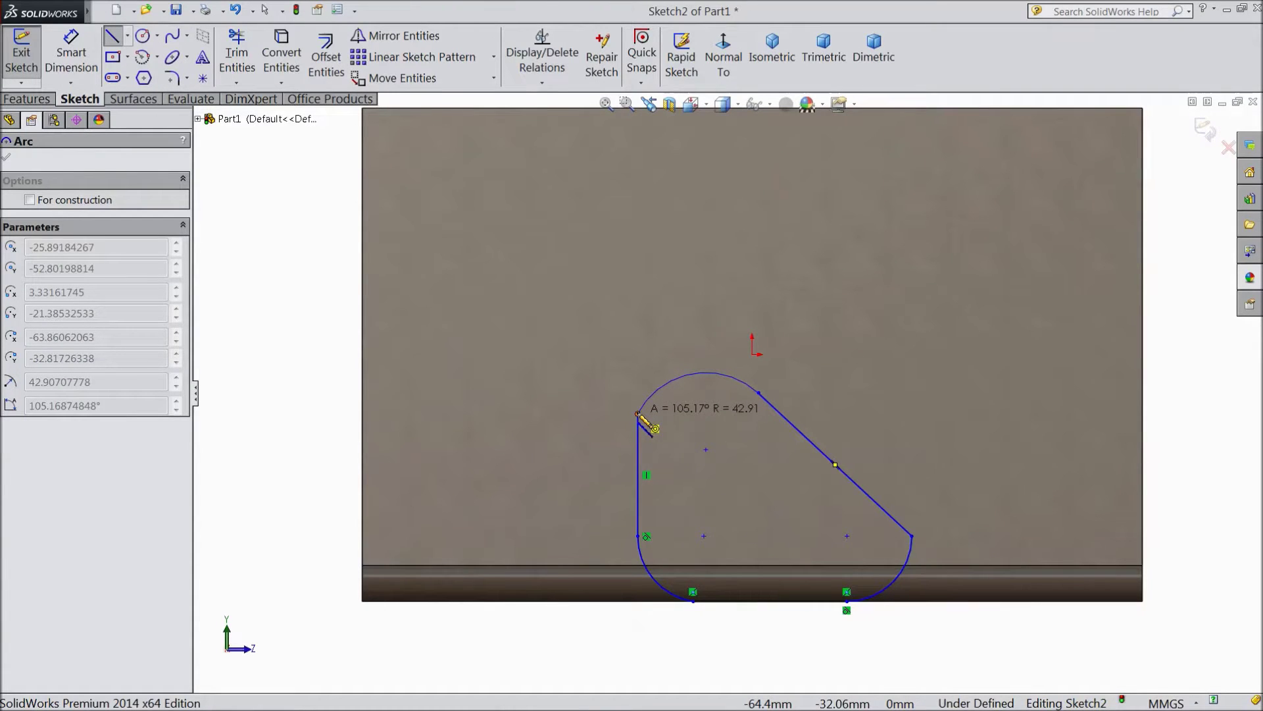
{"action": "left_click", "coordinate": [638, 414]}
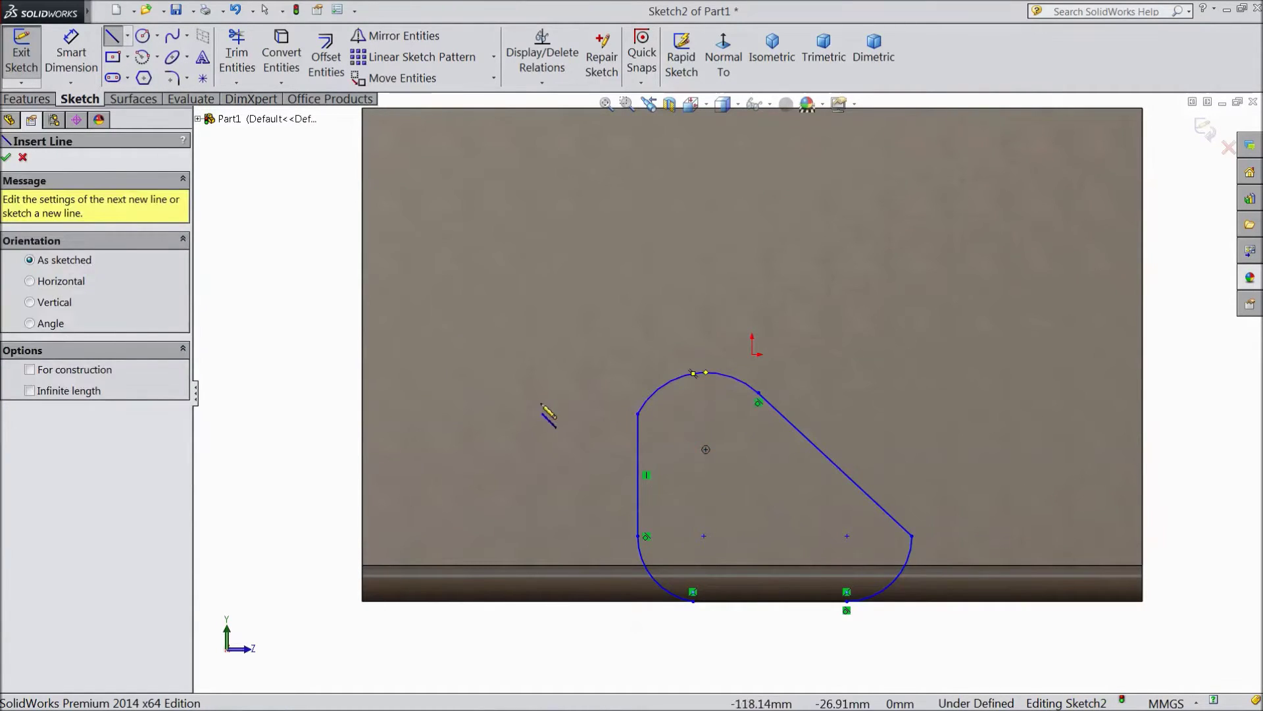
{"action": "key", "text": "Escape"}
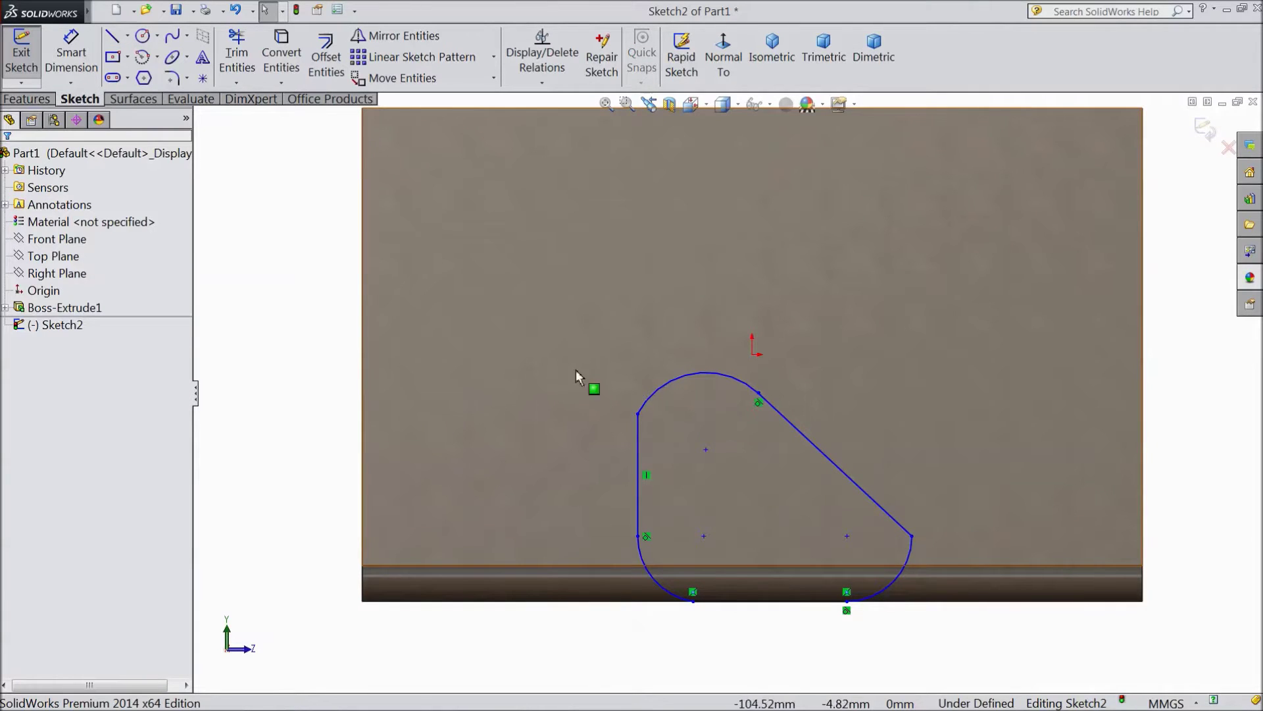
{"action": "left_click", "coordinate": [909, 556]}
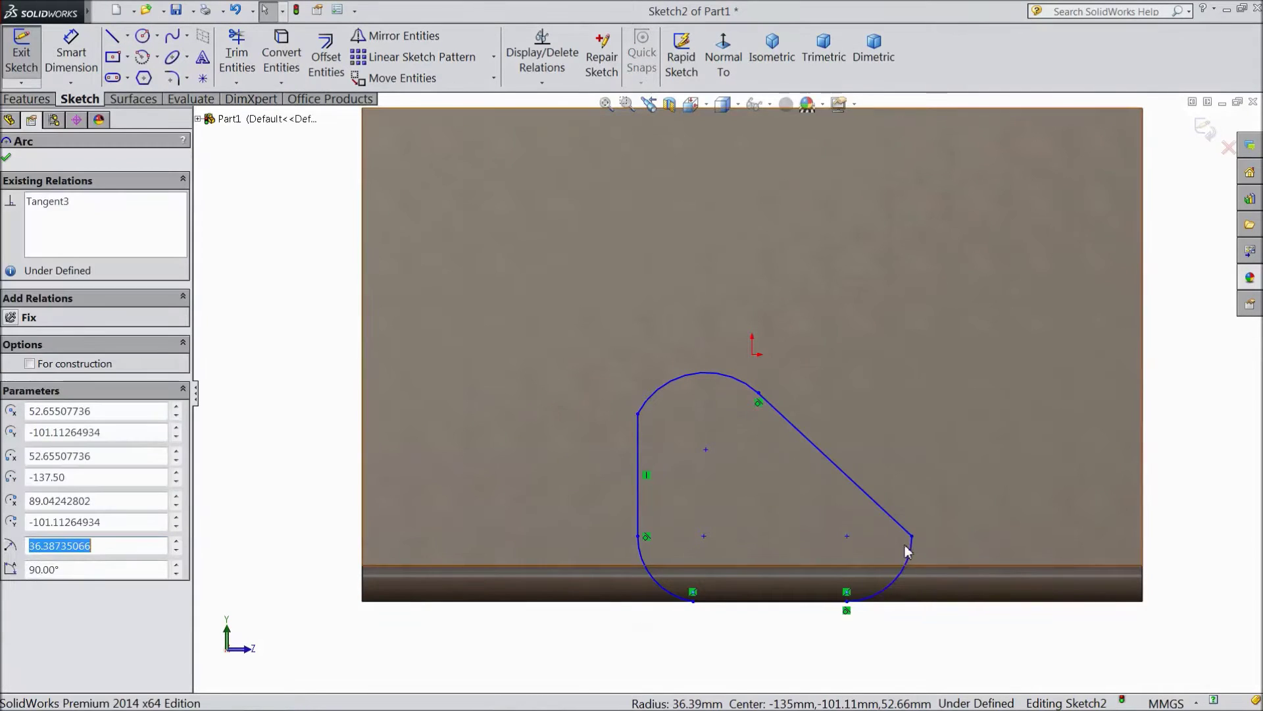
Make the slanted line tangent to the lower-right arc and the top arc tangent to the left line.
{"action": "left_click", "coordinate": [899, 523], "text": "ctrl"}
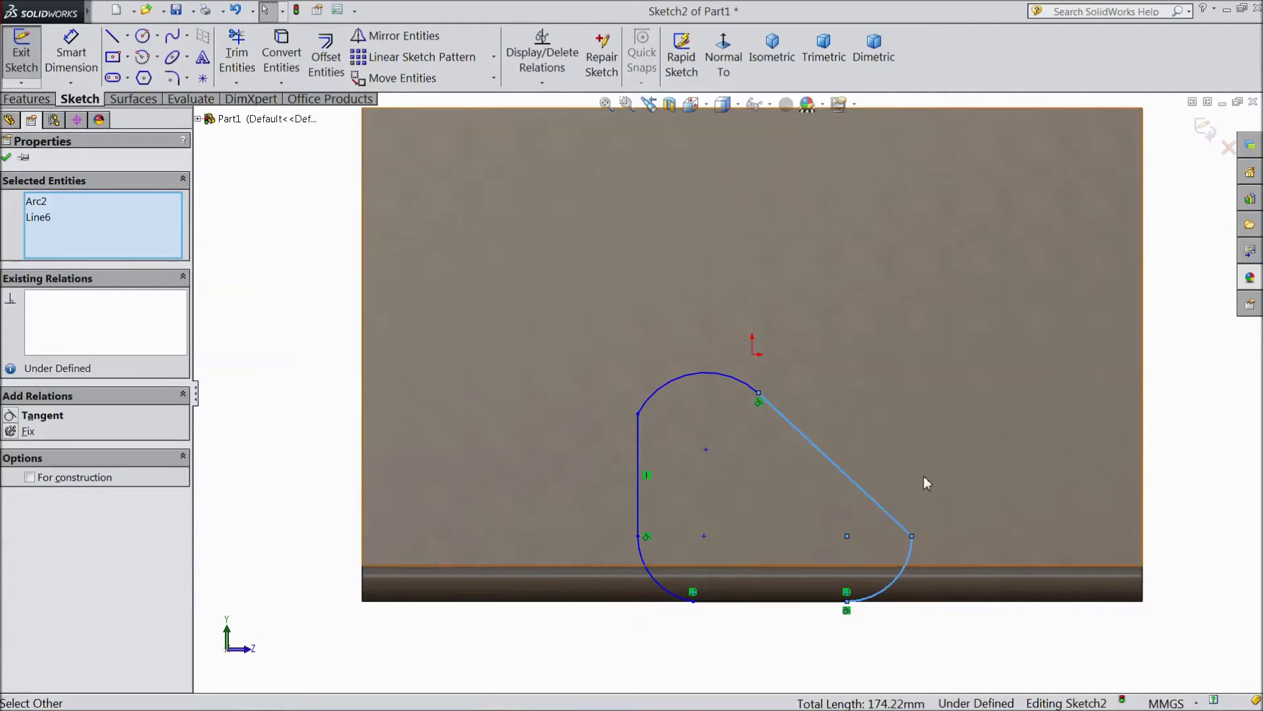
{"action": "left_click", "coordinate": [920, 455]}
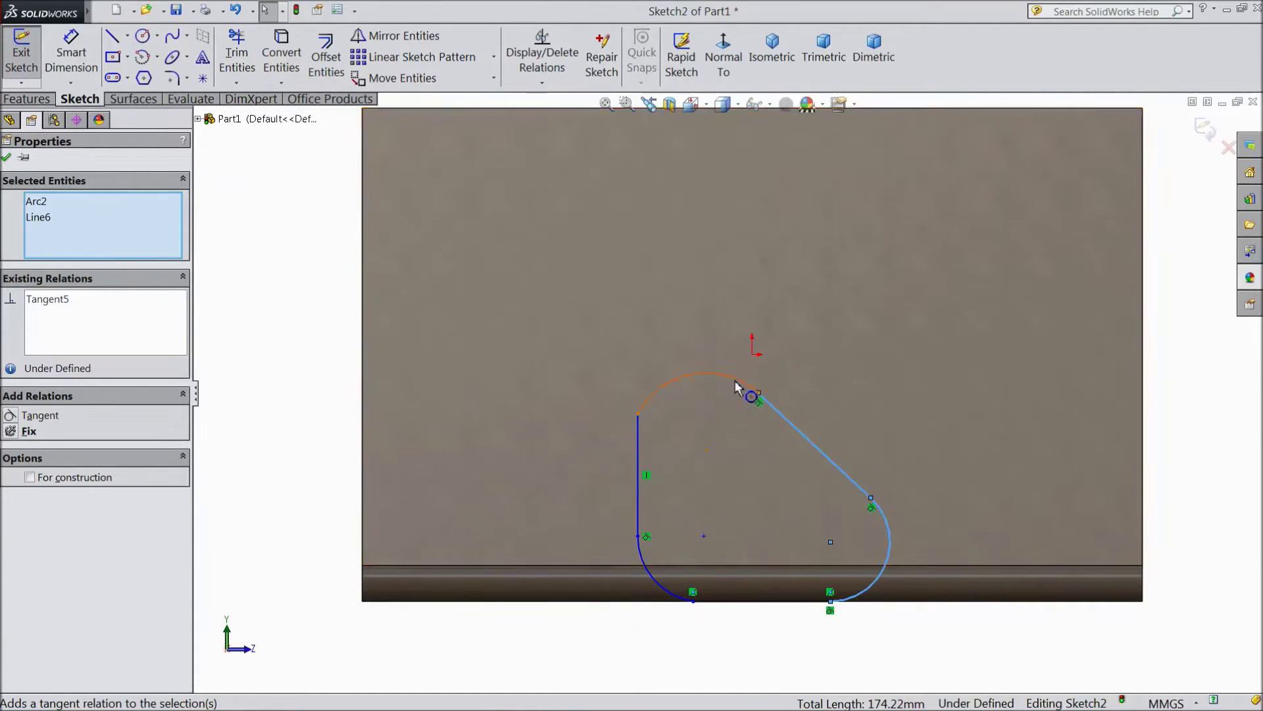
{"action": "left_click", "coordinate": [656, 403]}
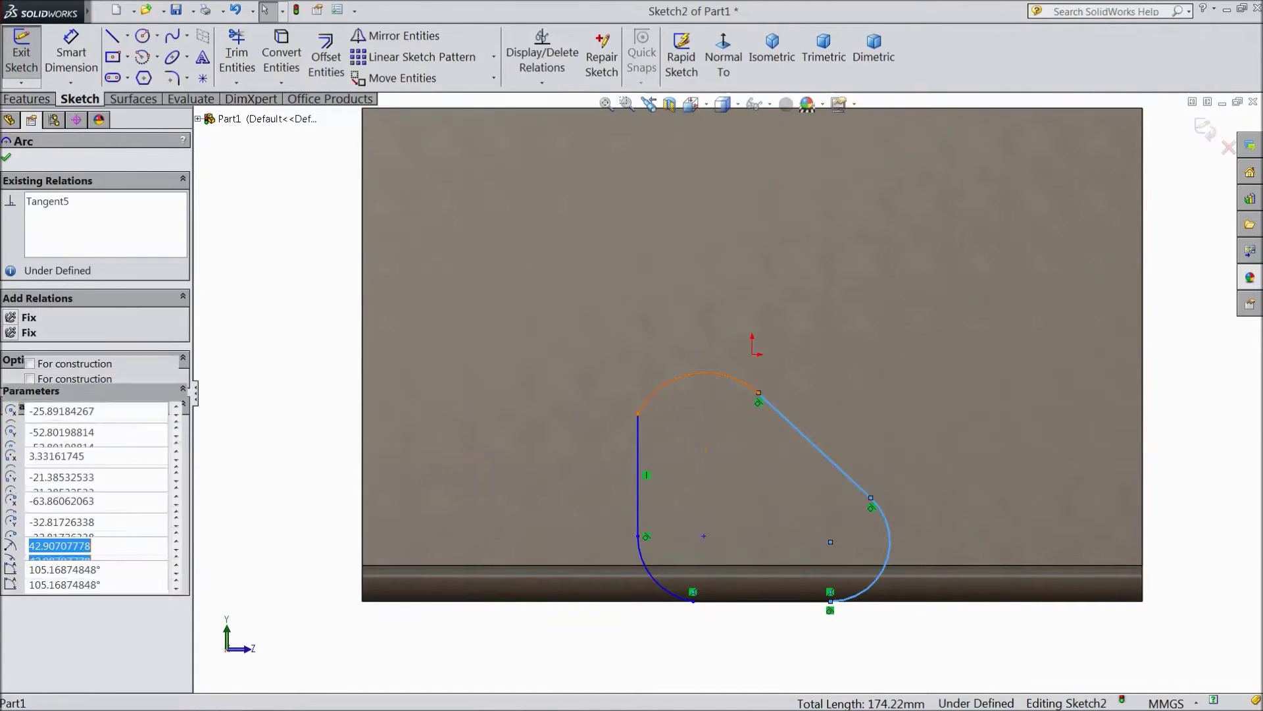
{"action": "left_click", "coordinate": [639, 436], "text": "ctrl"}
{"action": "left_click", "coordinate": [675, 383]}
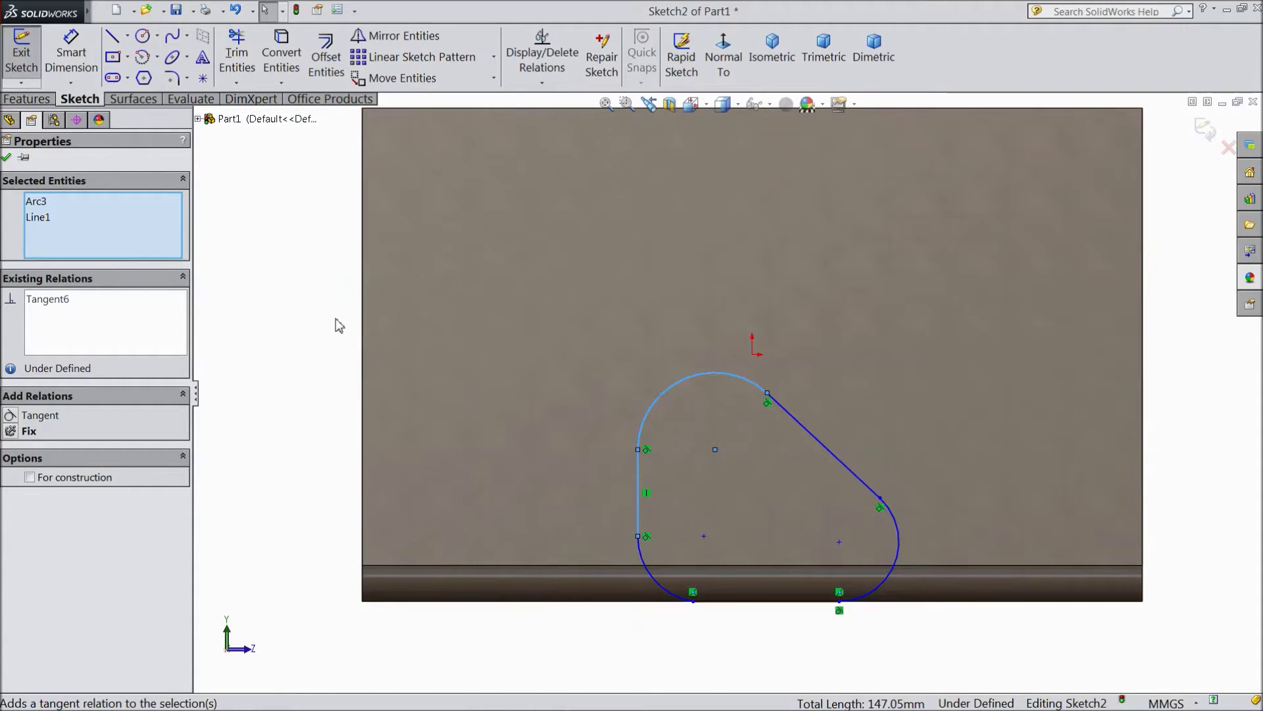
Dimension the left vertical line 110 mm and the slanted line's vertical height 110 mm.
{"action": "left_click", "coordinate": [71, 83]}
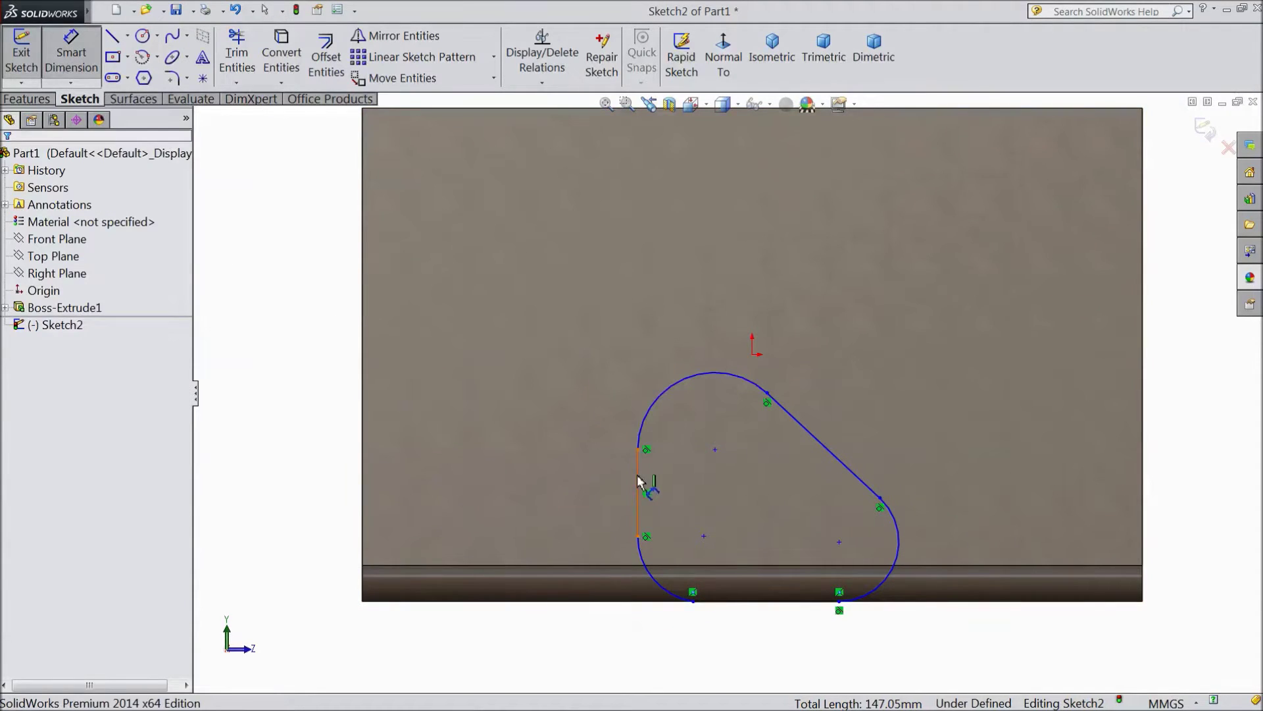
{"action": "left_click", "coordinate": [639, 481]}
{"action": "left_click", "coordinate": [550, 493]}
{"action": "type", "text": "110"}
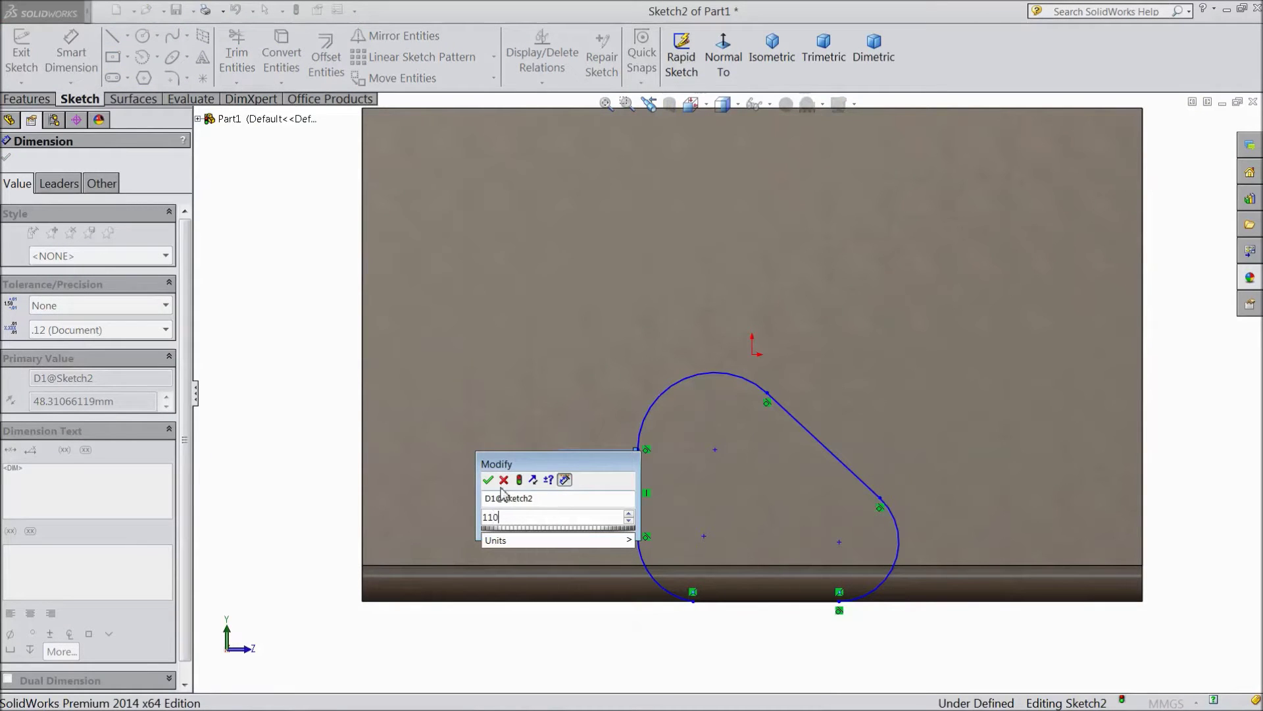
{"action": "left_click", "coordinate": [488, 480]}
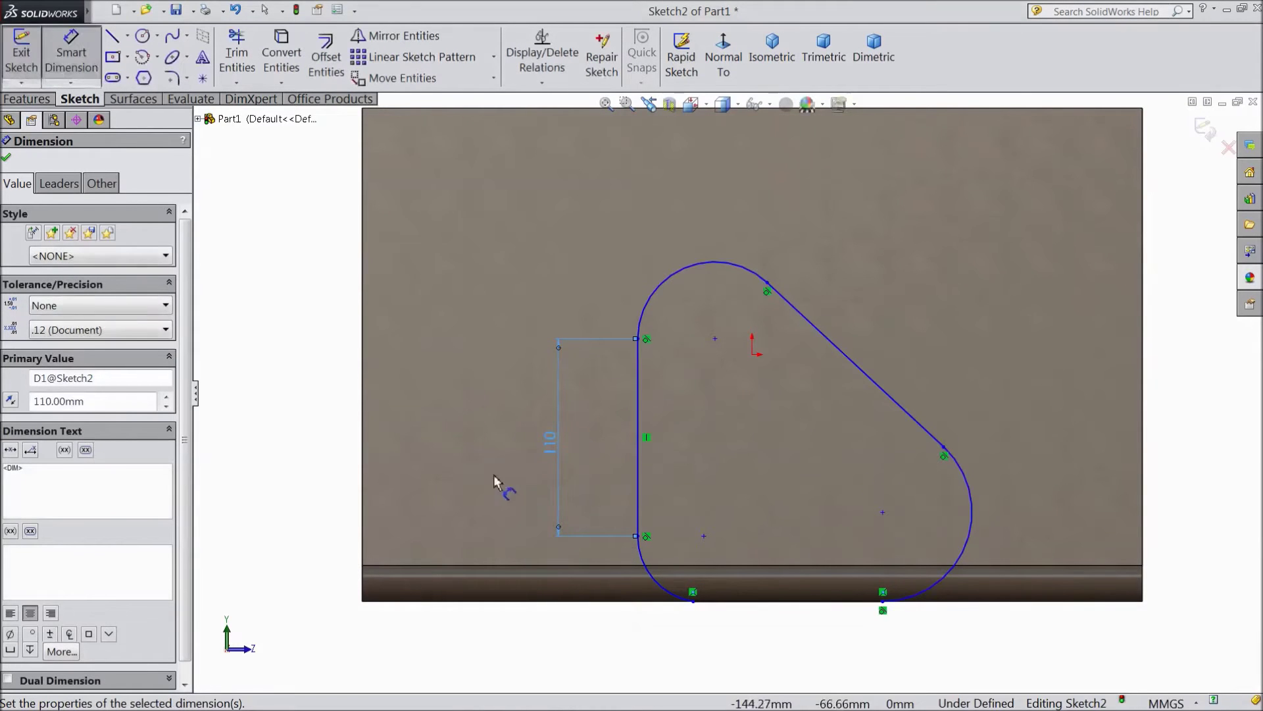
{"action": "left_click", "coordinate": [768, 285]}
{"action": "left_click", "coordinate": [943, 449]}
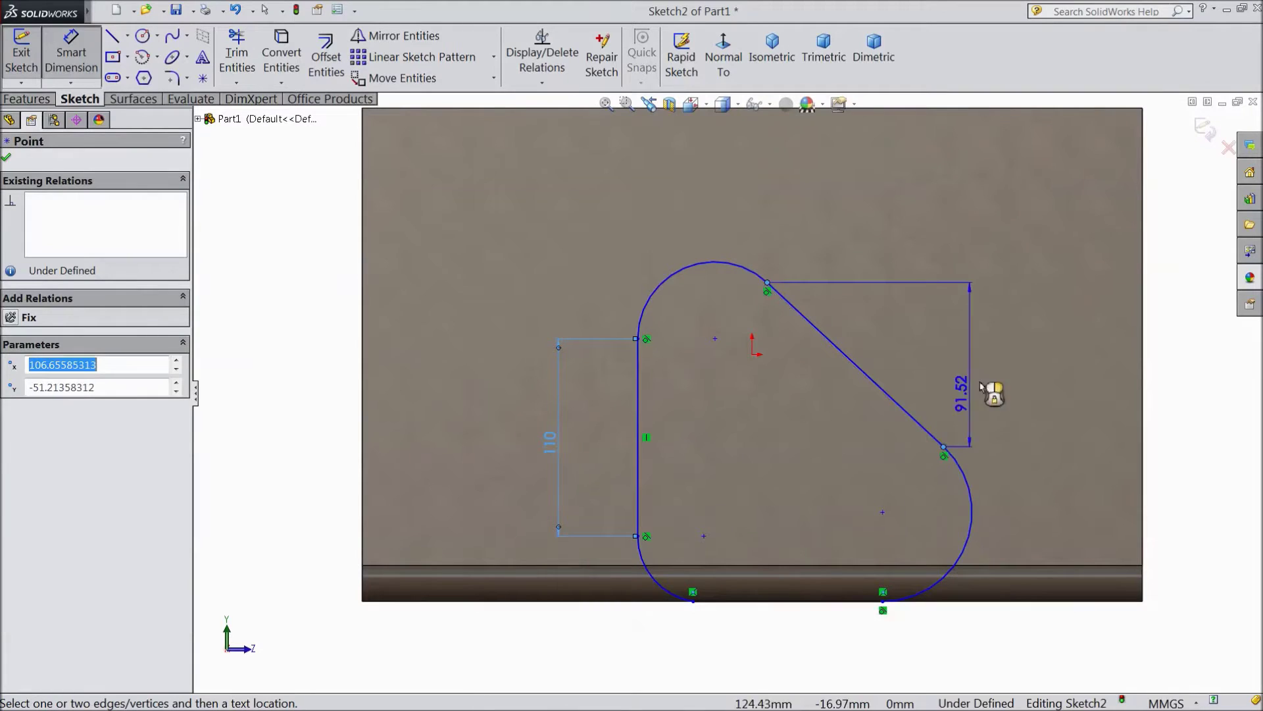
{"action": "left_click", "coordinate": [1028, 366]}
{"action": "type", "text": "110"}
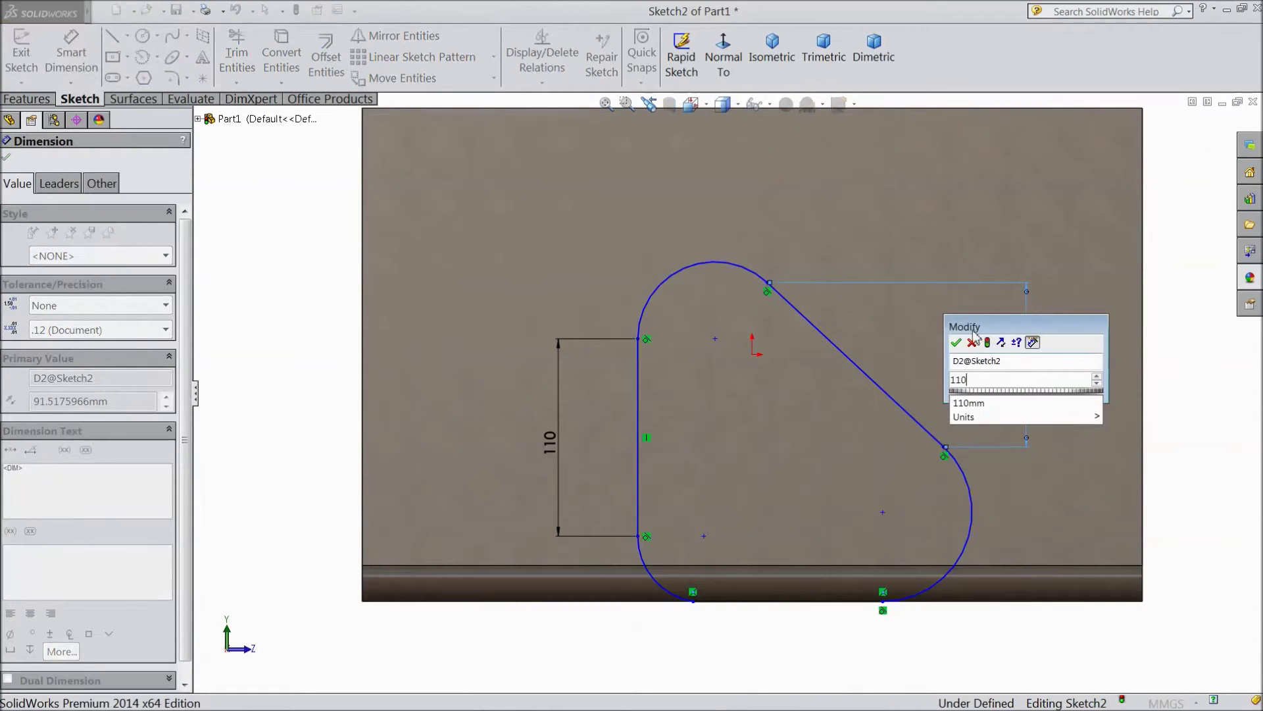
{"action": "left_click", "coordinate": [956, 342]}
Give the upper-left arc a 27.5 mm radius and make the three corner arcs equal.
{"action": "left_click", "coordinate": [680, 279]}
{"action": "left_click", "coordinate": [650, 227]}
{"action": "type", "text": "27."}
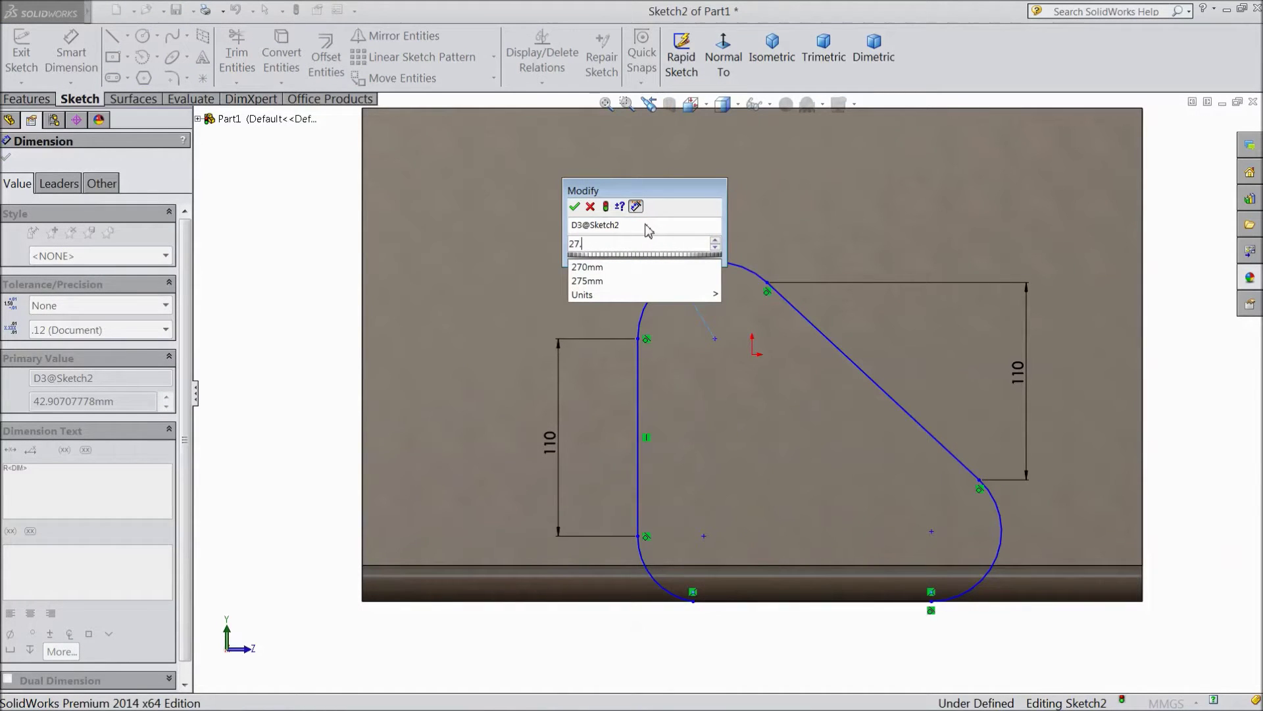
{"action": "type", "text": "5"}
{"action": "left_click", "coordinate": [575, 207]}
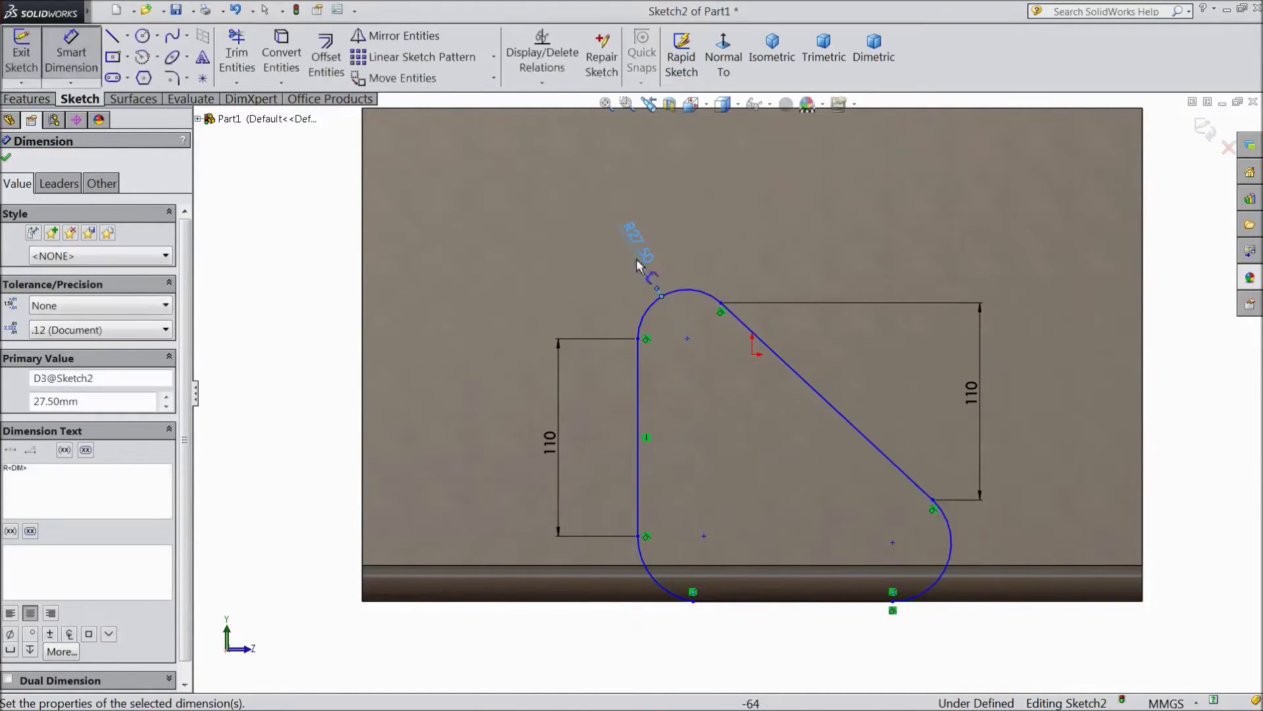
{"action": "left_click", "coordinate": [79, 78]}
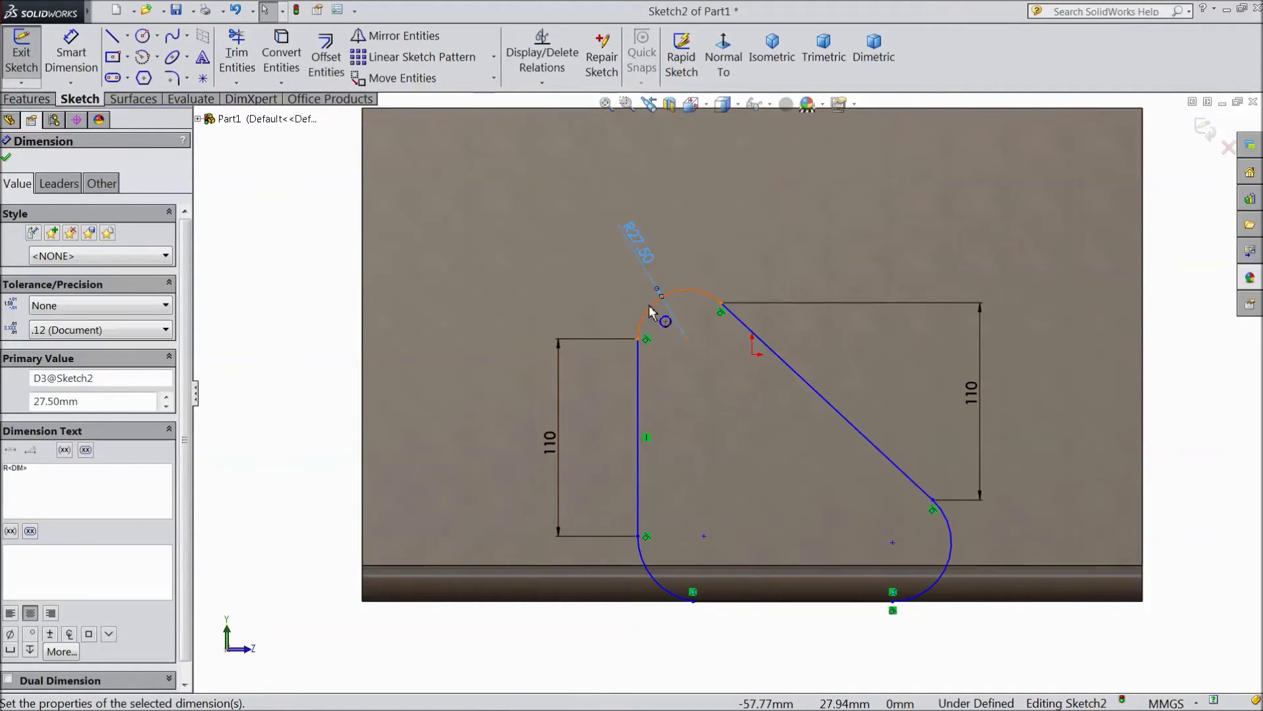
{"action": "left_click", "coordinate": [501, 338]}
{"action": "left_click", "coordinate": [644, 315]}
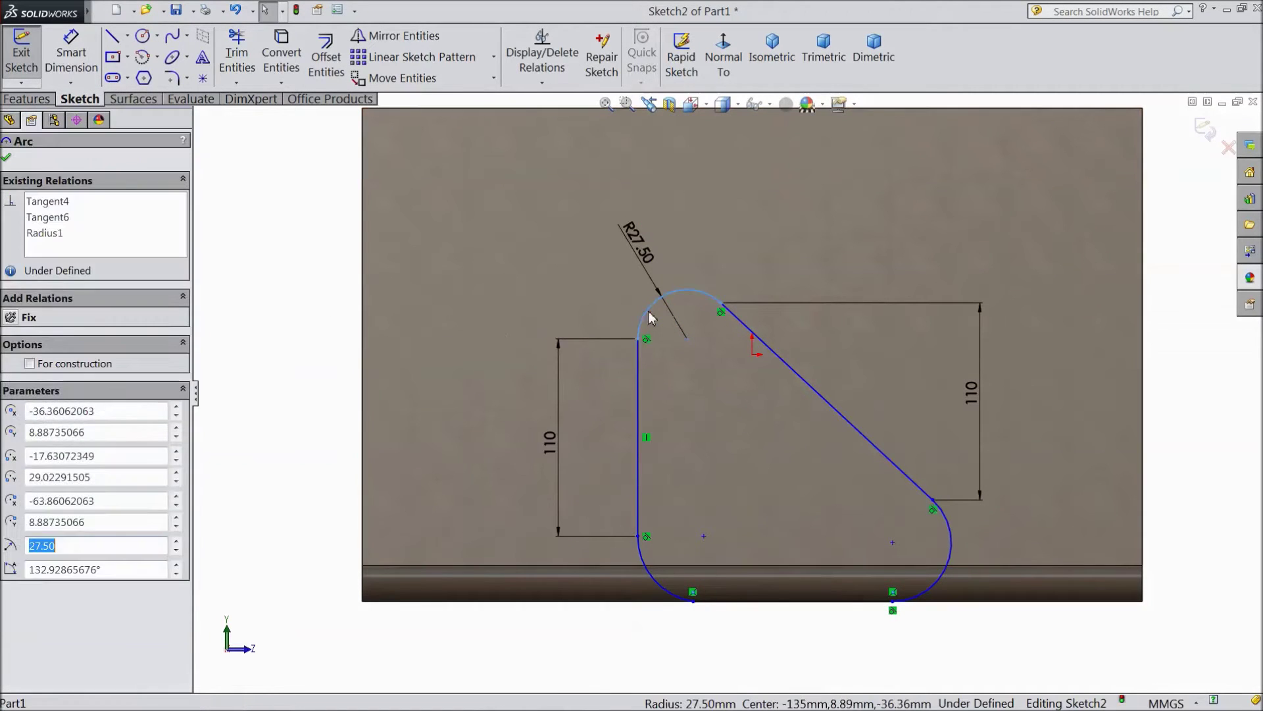
{"action": "left_click", "coordinate": [640, 558], "text": "ctrl"}
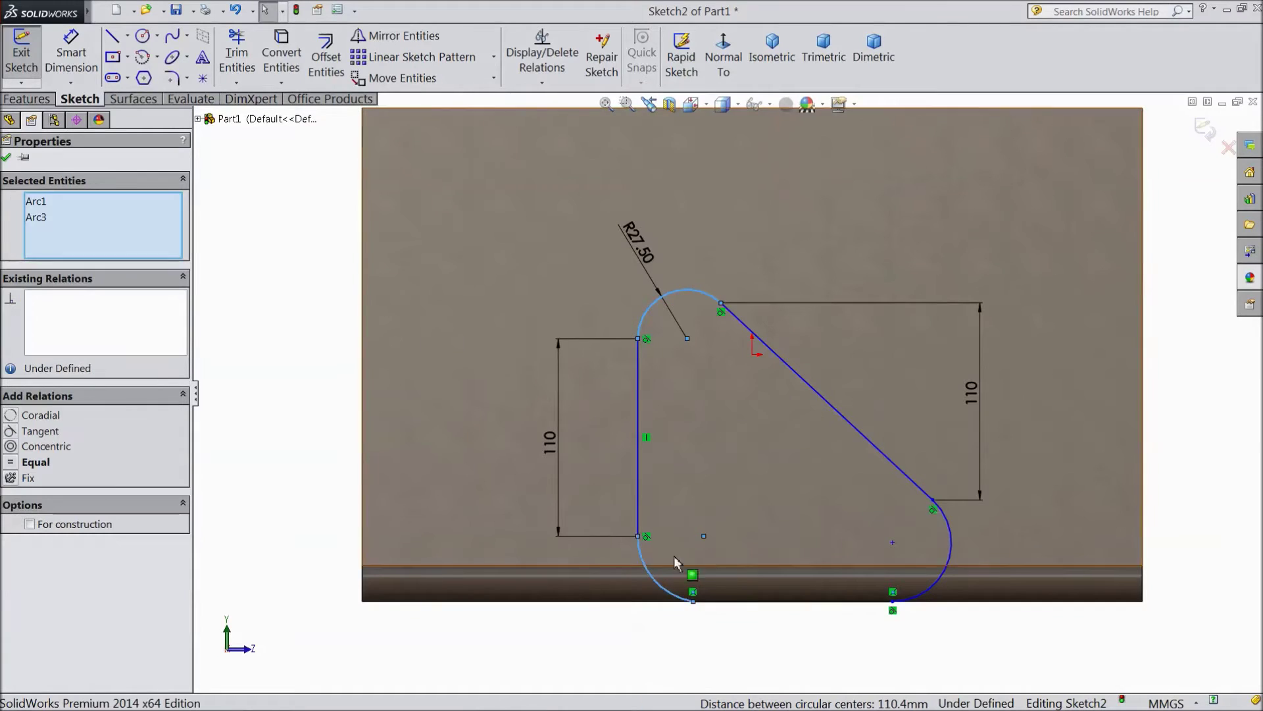
{"action": "left_click", "coordinate": [952, 553], "text": "ctrl"}
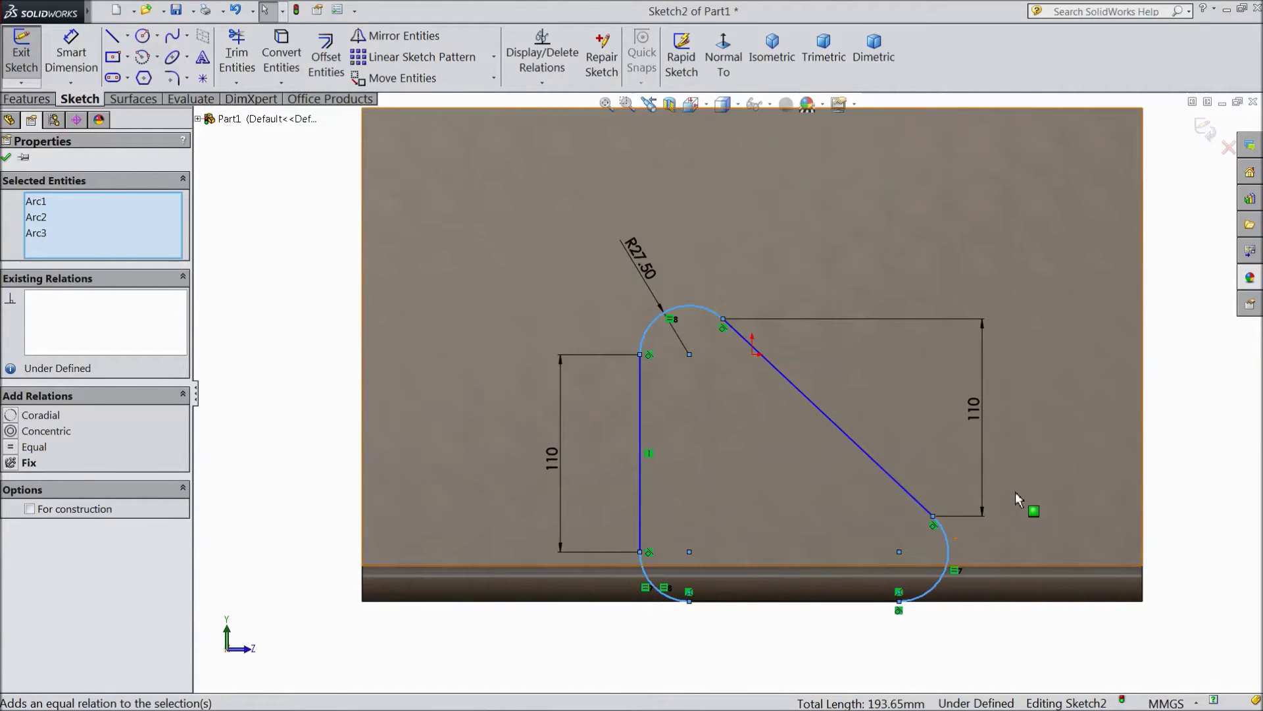
Dimension a 165 mm offset from the block's left edge and an 80 mm base line.
{"action": "left_click", "coordinate": [92, 63]}
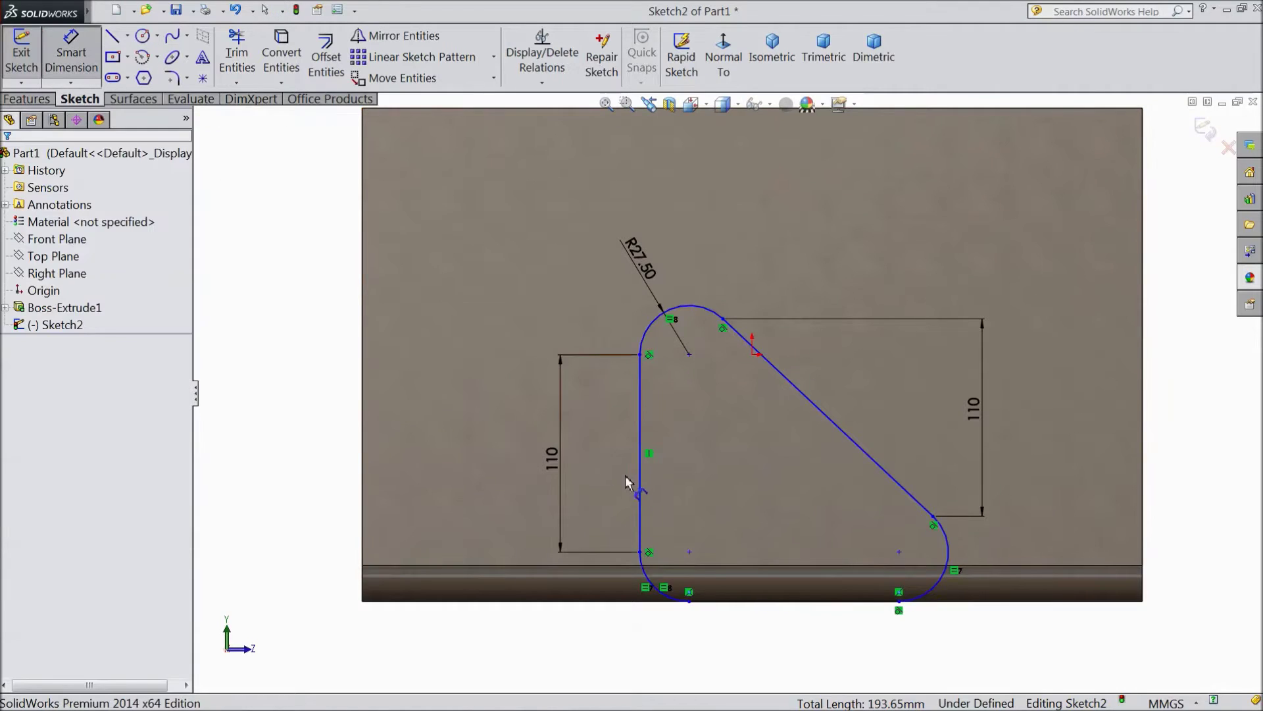
{"action": "left_click", "coordinate": [639, 496]}
{"action": "left_click", "coordinate": [363, 452]}
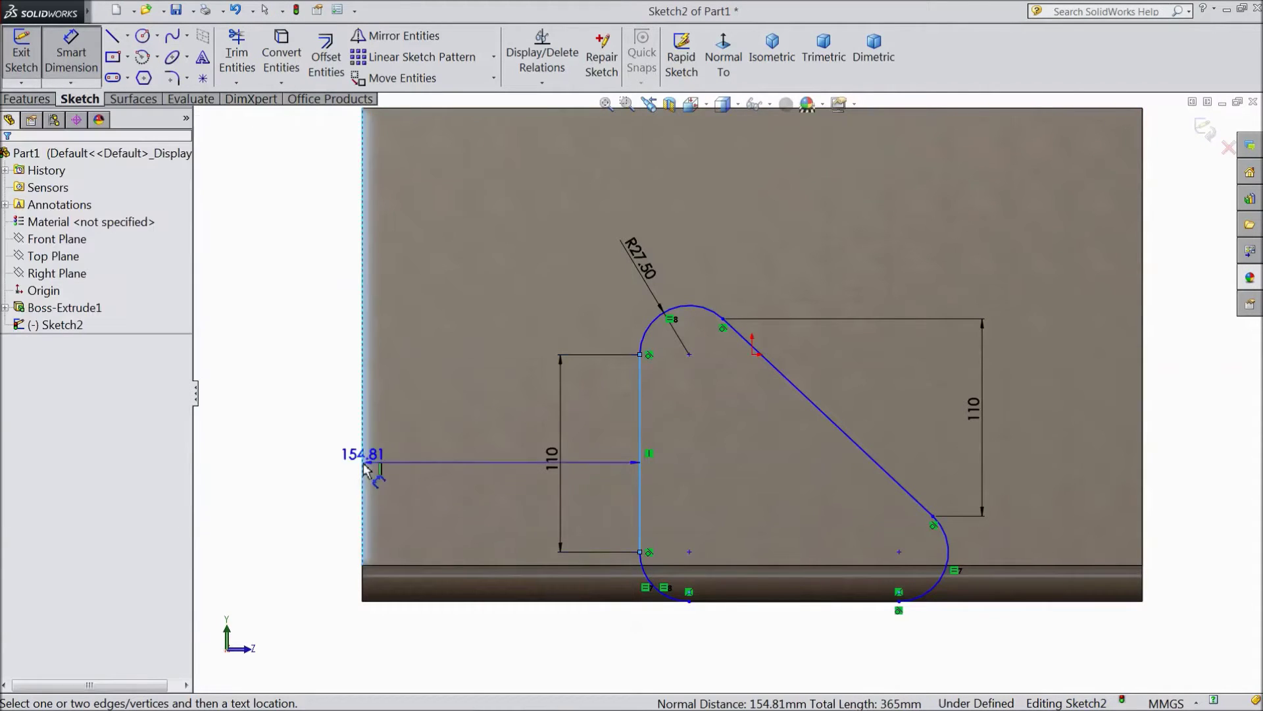
{"action": "left_click", "coordinate": [484, 625]}
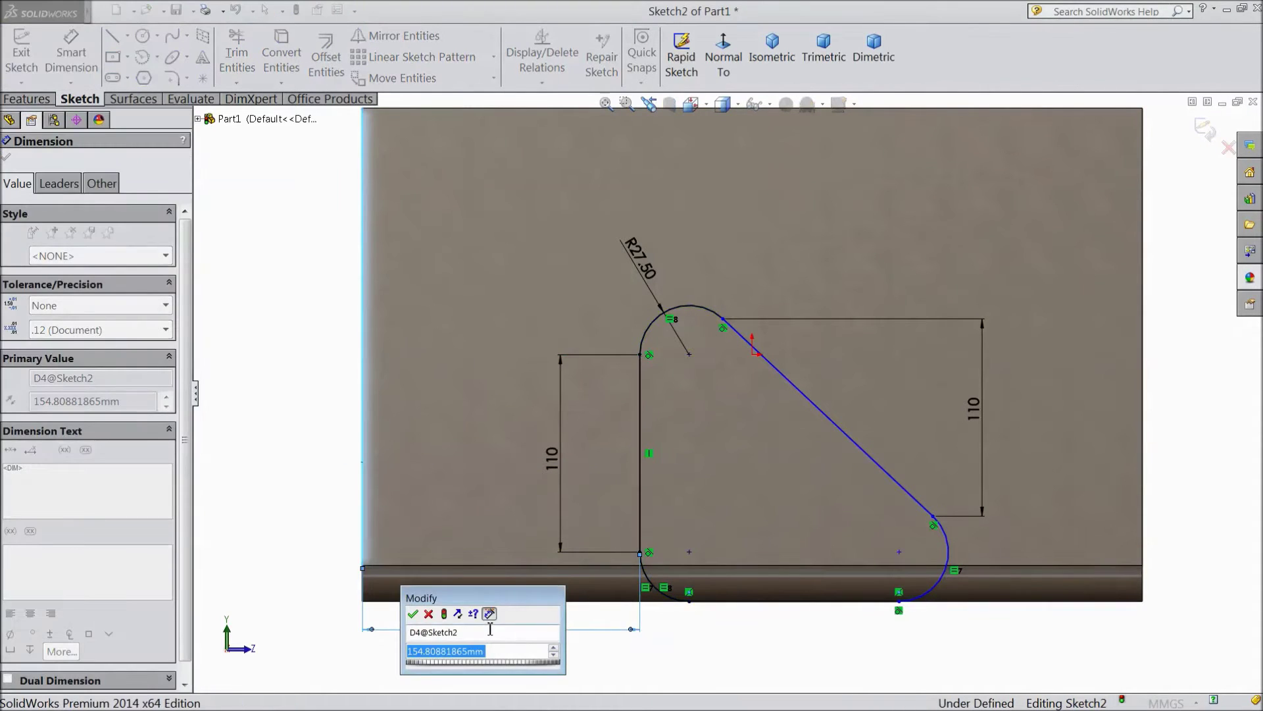
{"action": "type", "text": "165"}
{"action": "left_click", "coordinate": [411, 614]}
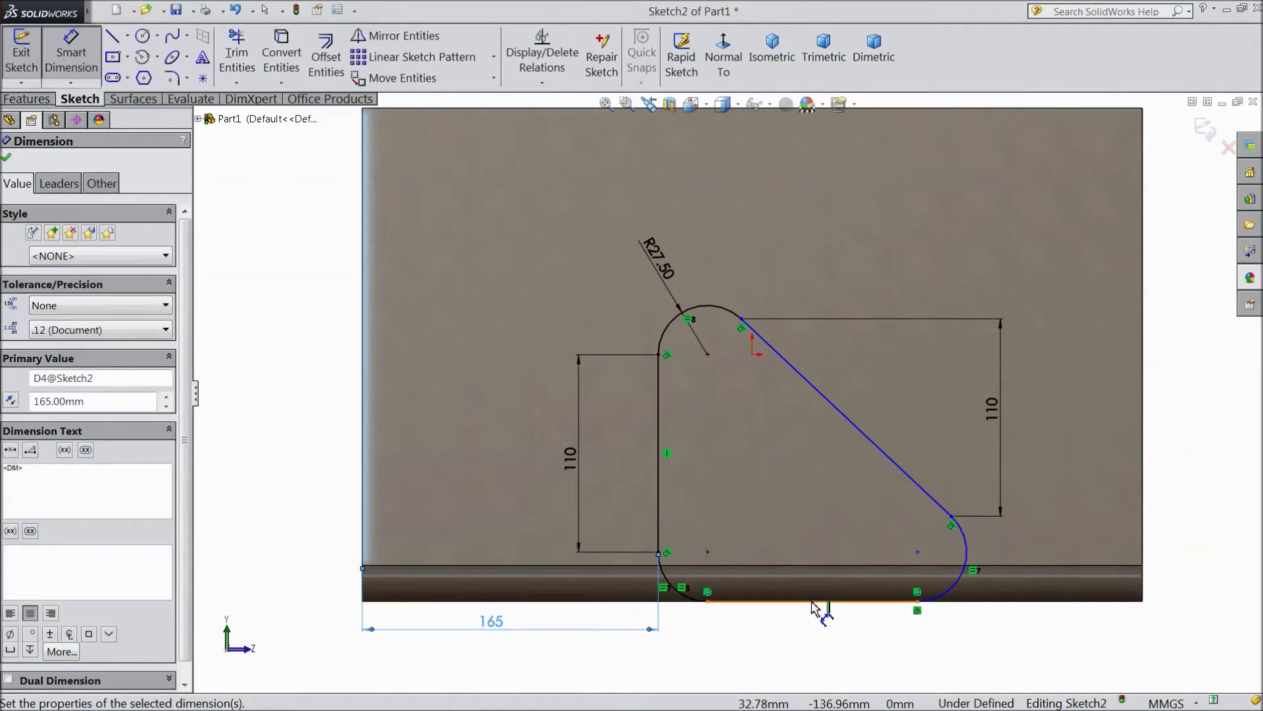
{"action": "left_click", "coordinate": [816, 608]}
{"action": "left_click", "coordinate": [811, 641]}
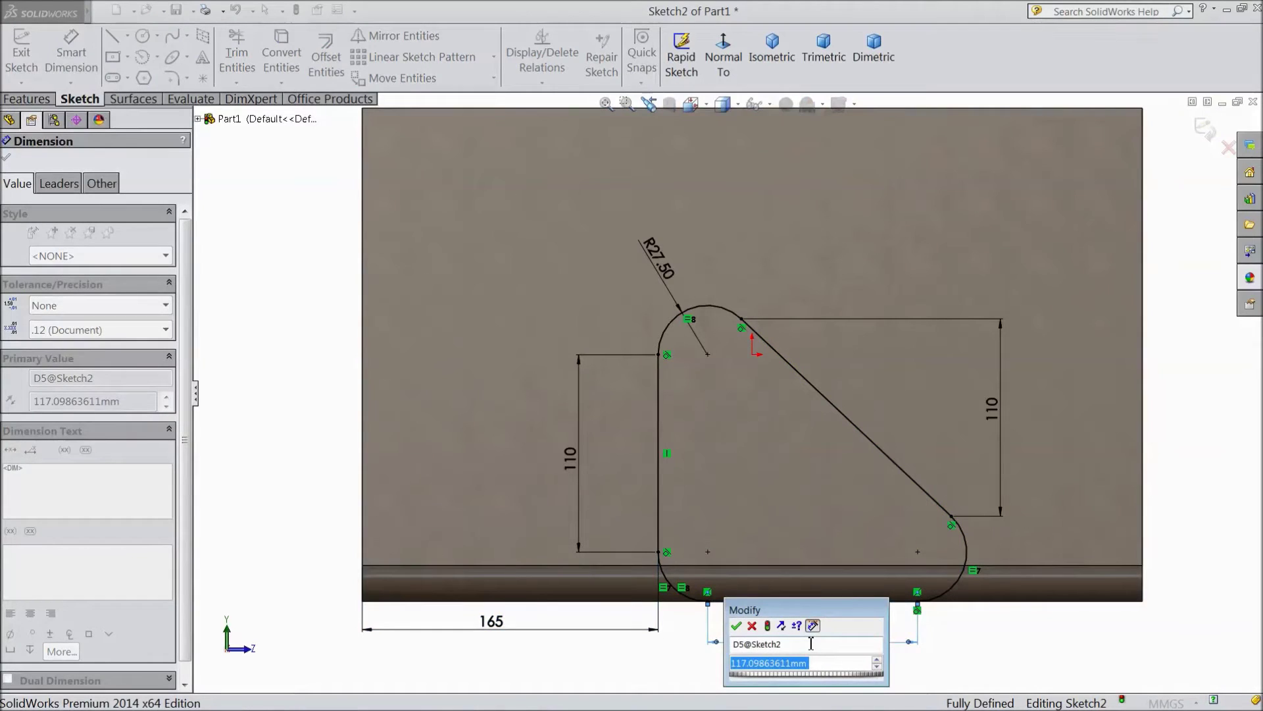
{"action": "type", "text": "80"}
{"action": "left_click", "coordinate": [736, 627]}
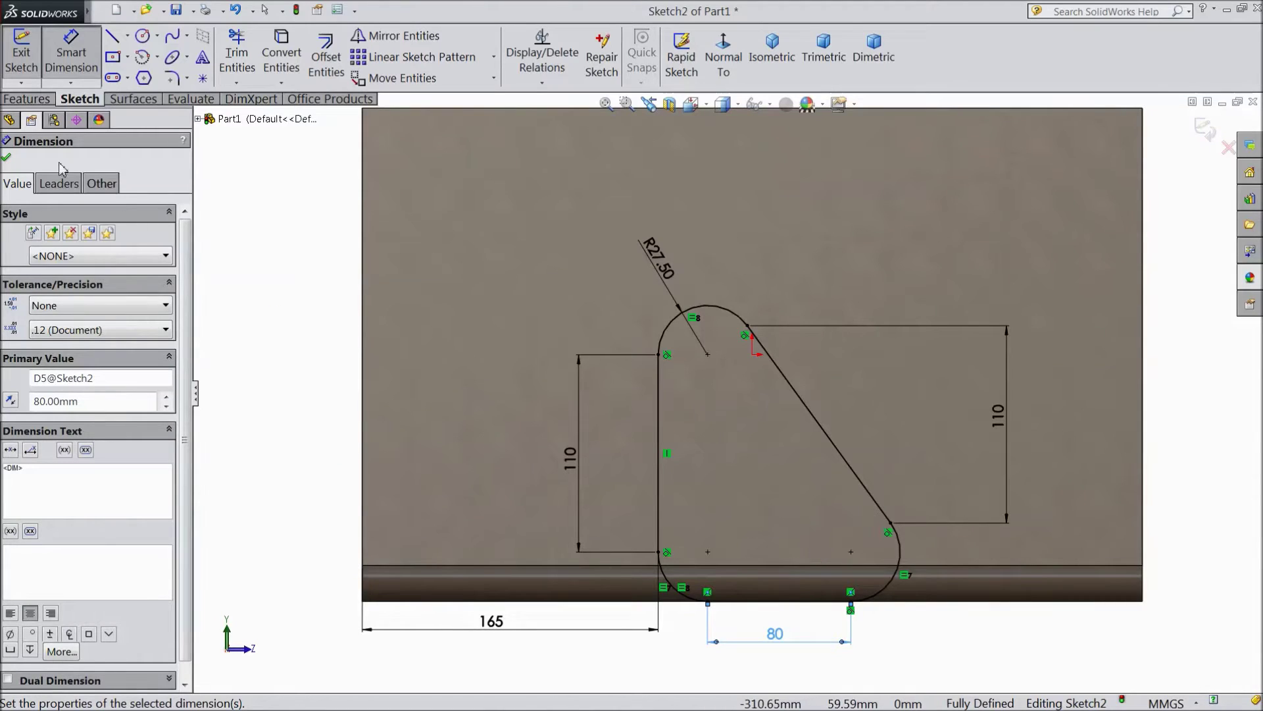
{"action": "left_click", "coordinate": [8, 159]}
{"action": "left_click", "coordinate": [27, 99]}
{"action": "left_click", "coordinate": [29, 56]}
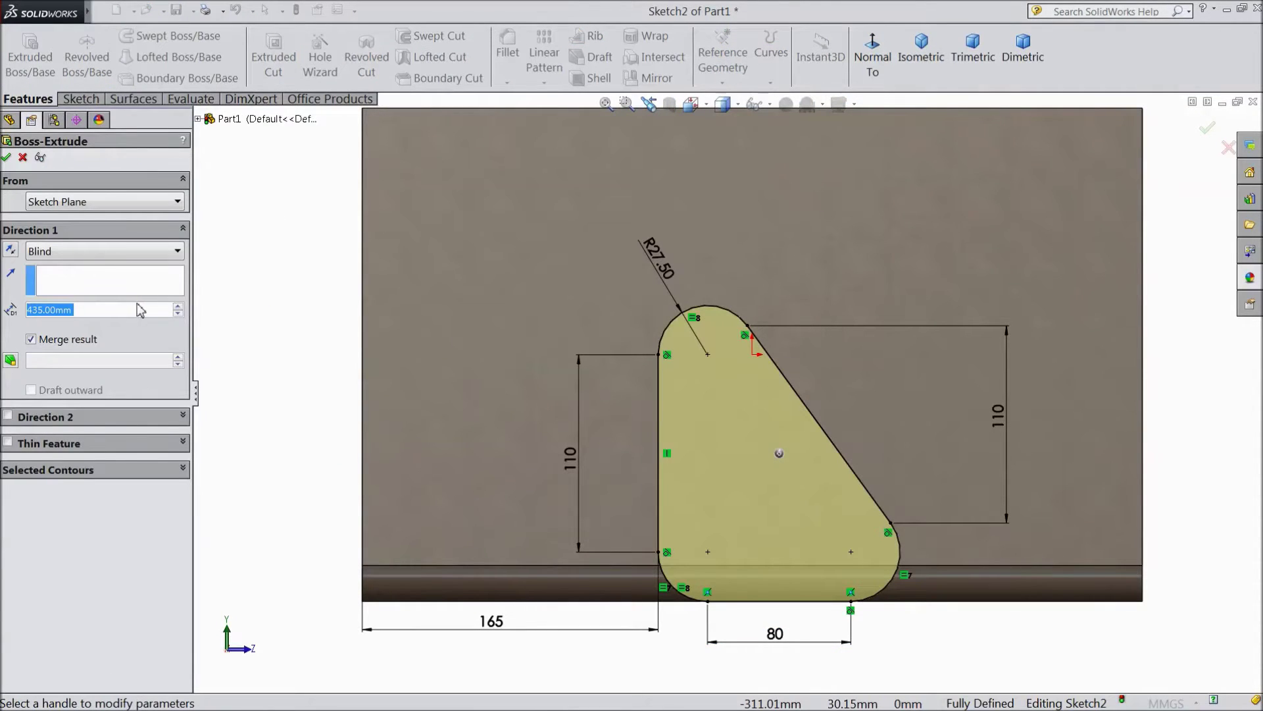
Extrude the wedge sketch 30 mm Blind, with Direction 2 set to Up To Next.
{"action": "type", "text": "30"}
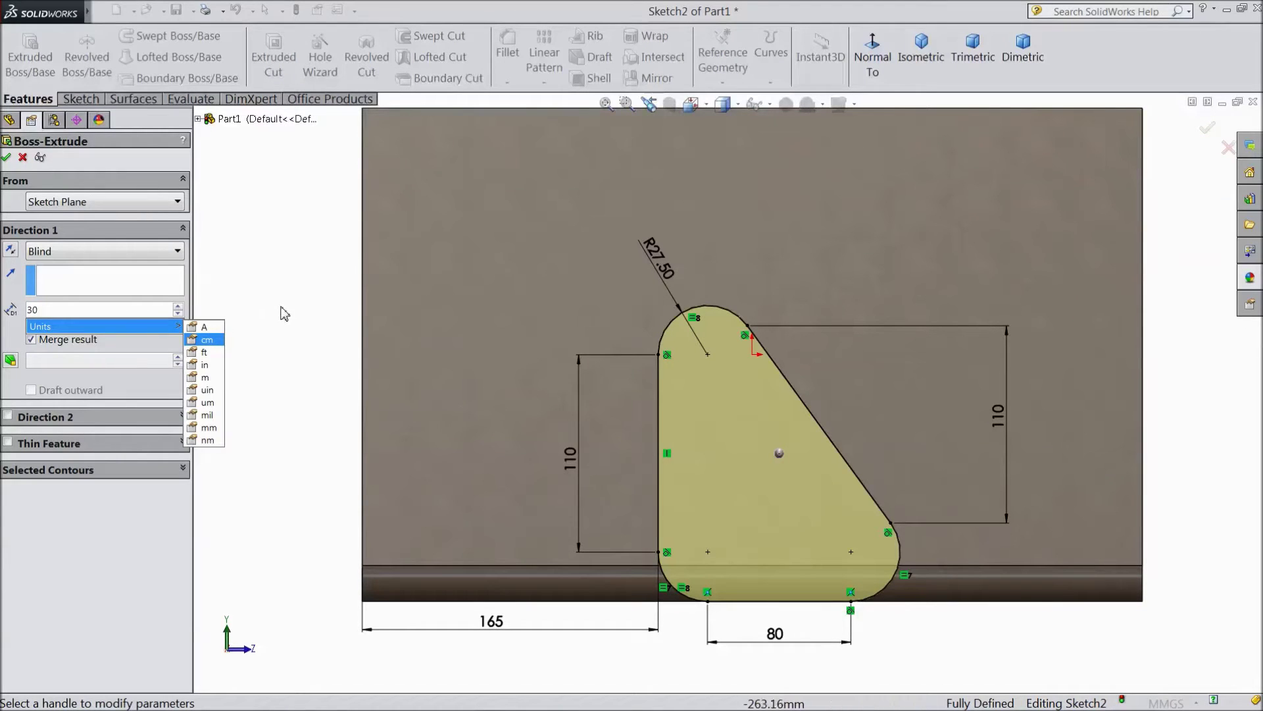
{"action": "left_click", "coordinate": [249, 347]}
{"action": "left_click", "coordinate": [8, 417]}
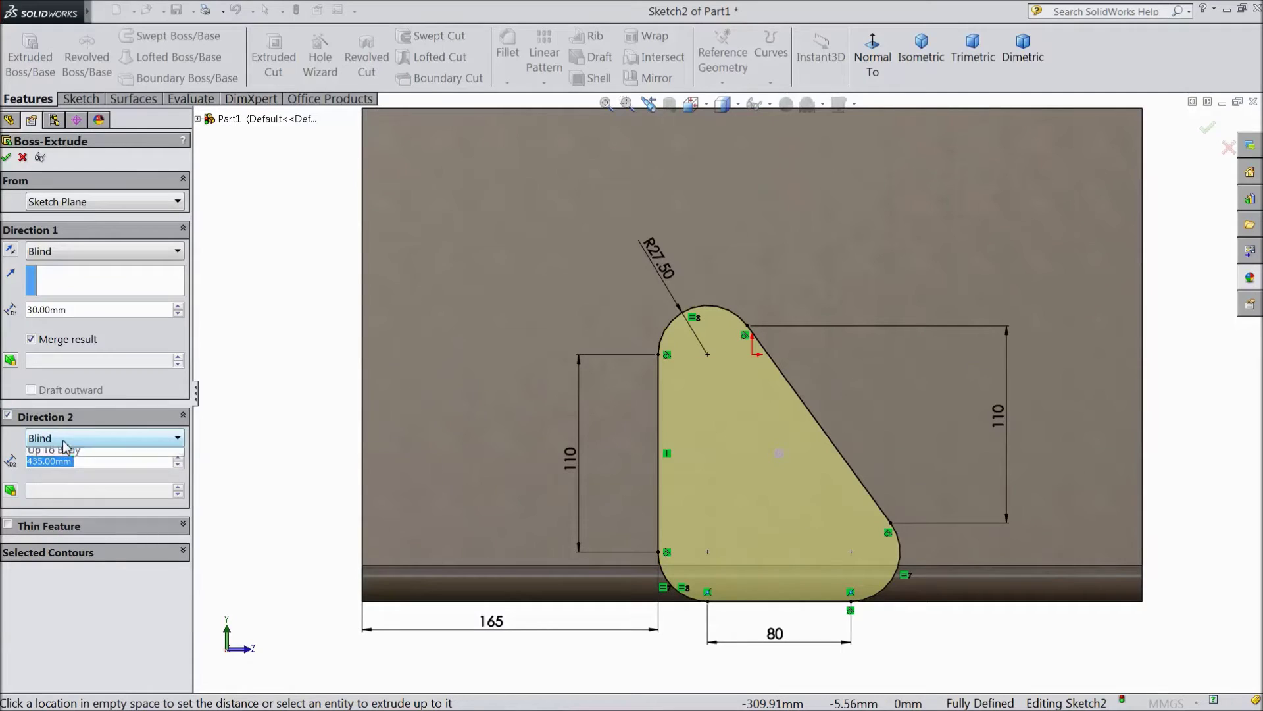
{"action": "left_click", "coordinate": [67, 439]}
{"action": "left_click", "coordinate": [77, 488]}
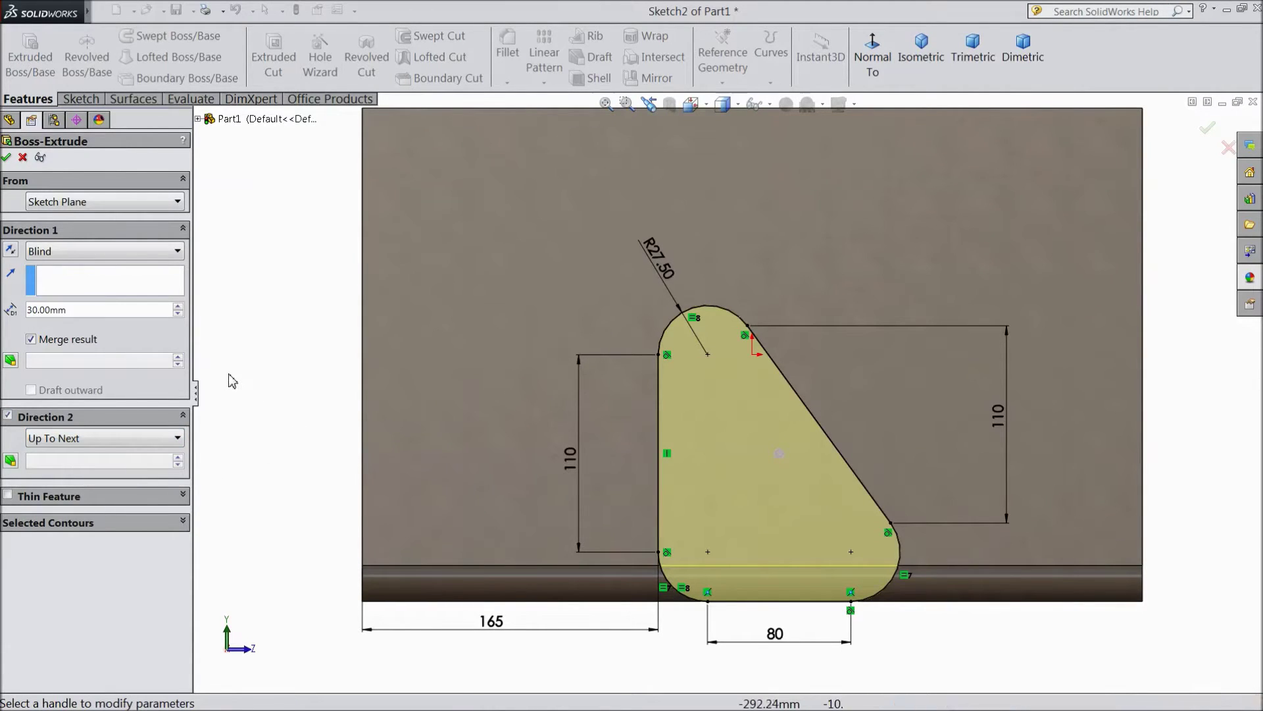
{"action": "left_click", "coordinate": [6, 159]}
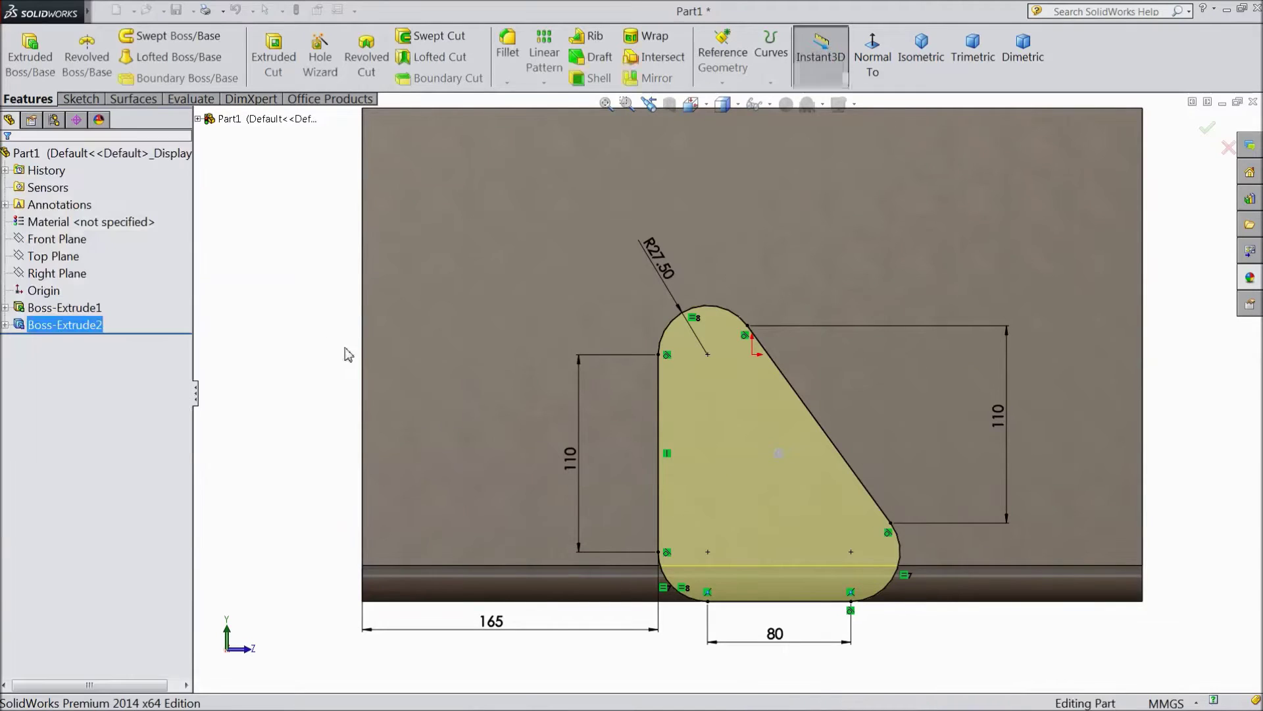
{"action": "middle_click_drag", "start_coordinate": [368, 355], "coordinate": [349, 395]}
{"action": "left_click", "coordinate": [417, 417]}
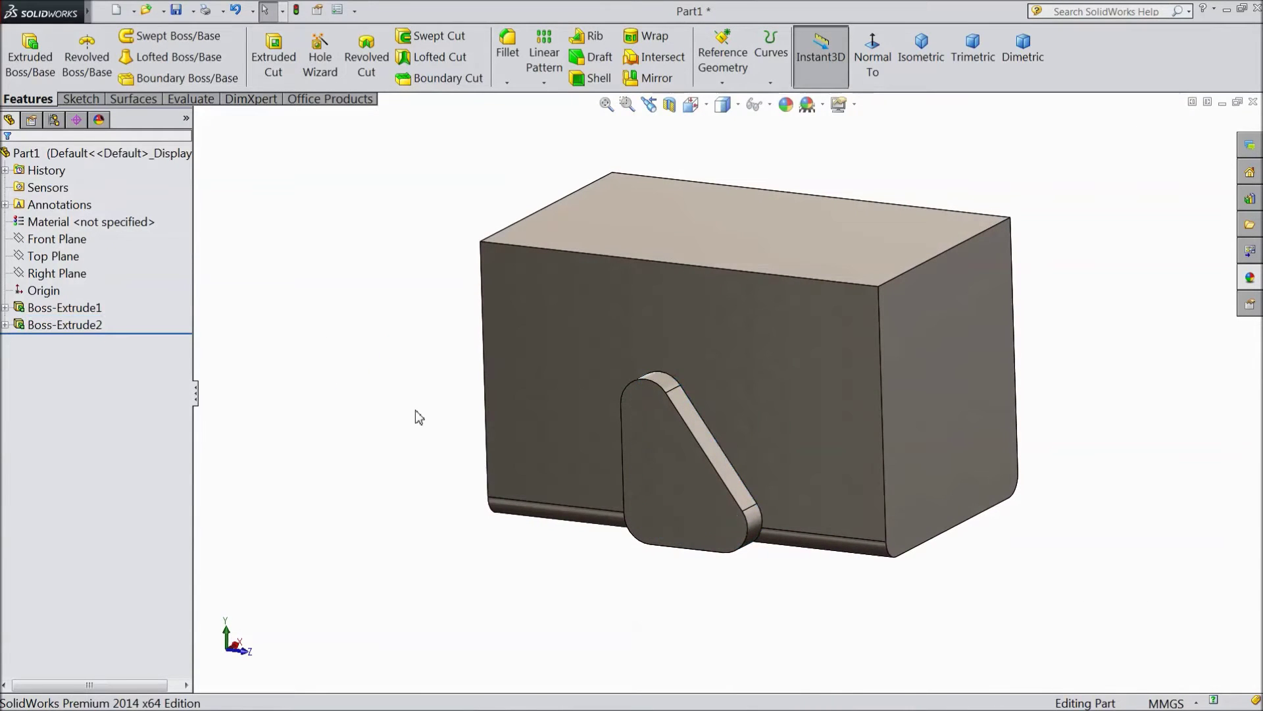
Mirror Boss-Extrude2 across the Right Plane to create Mirror1.
{"action": "left_click", "coordinate": [70, 274]}
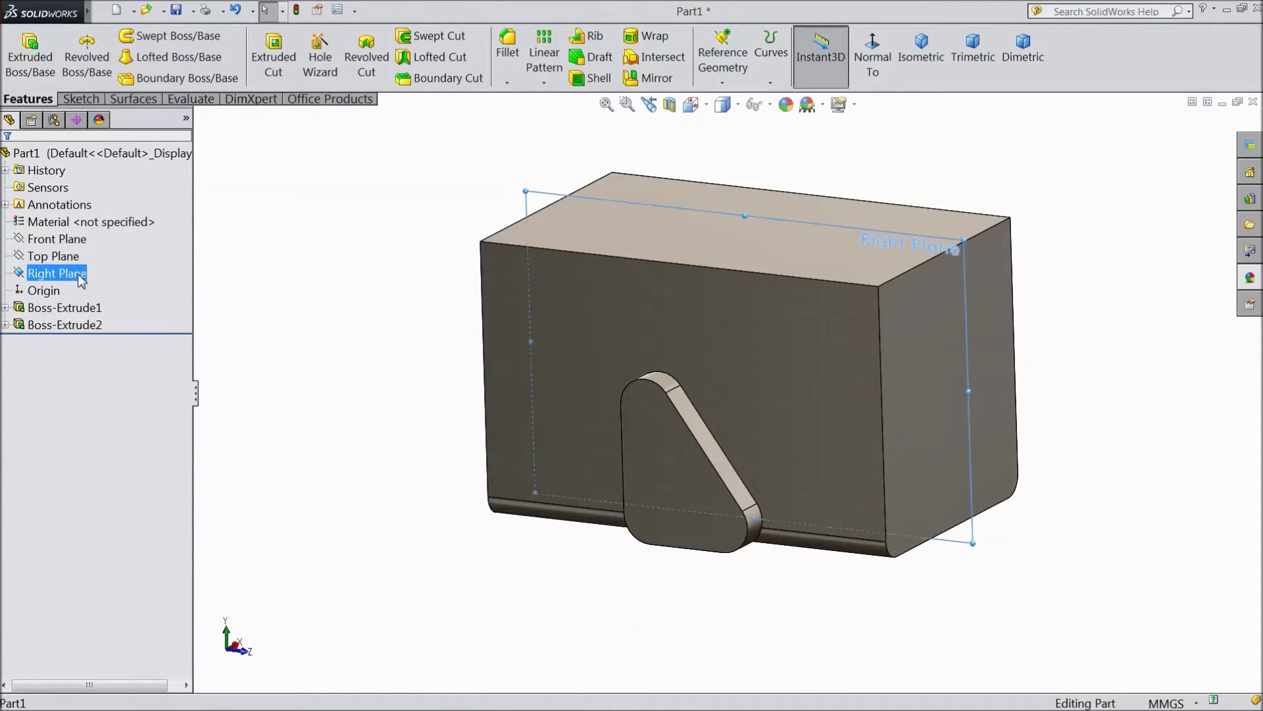
{"action": "left_click", "coordinate": [544, 82]}
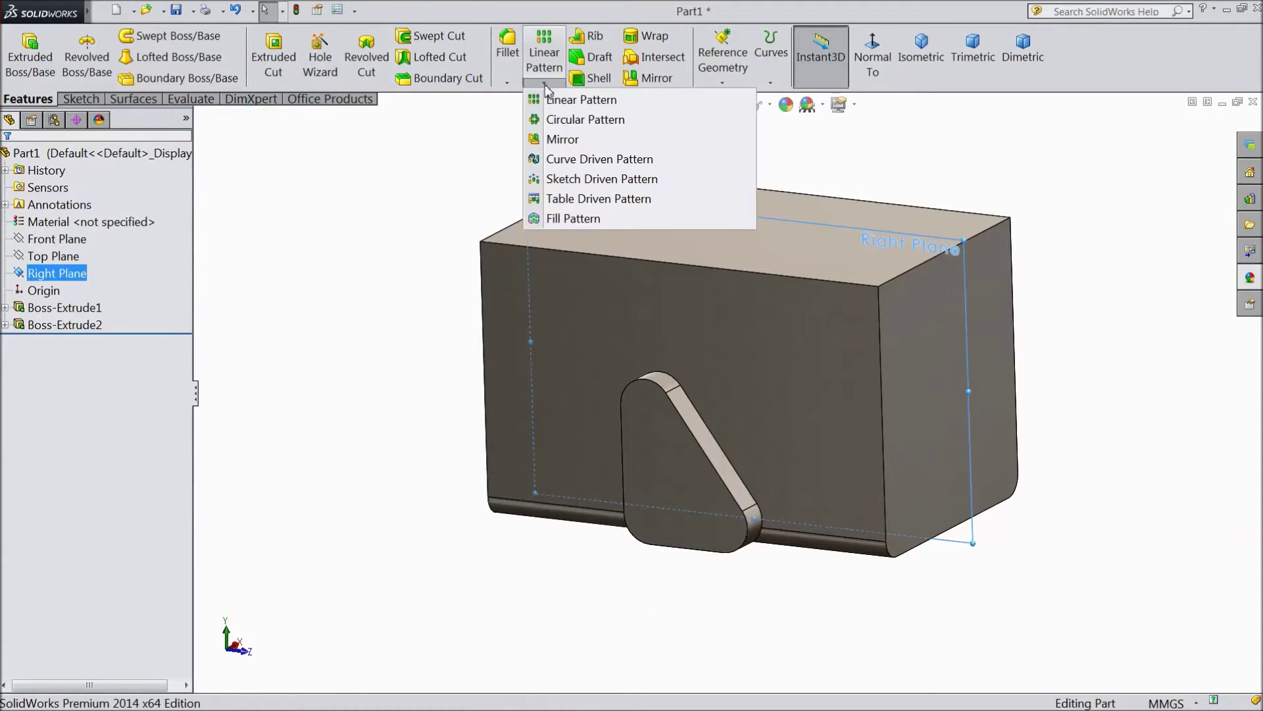
{"action": "left_click", "coordinate": [561, 138]}
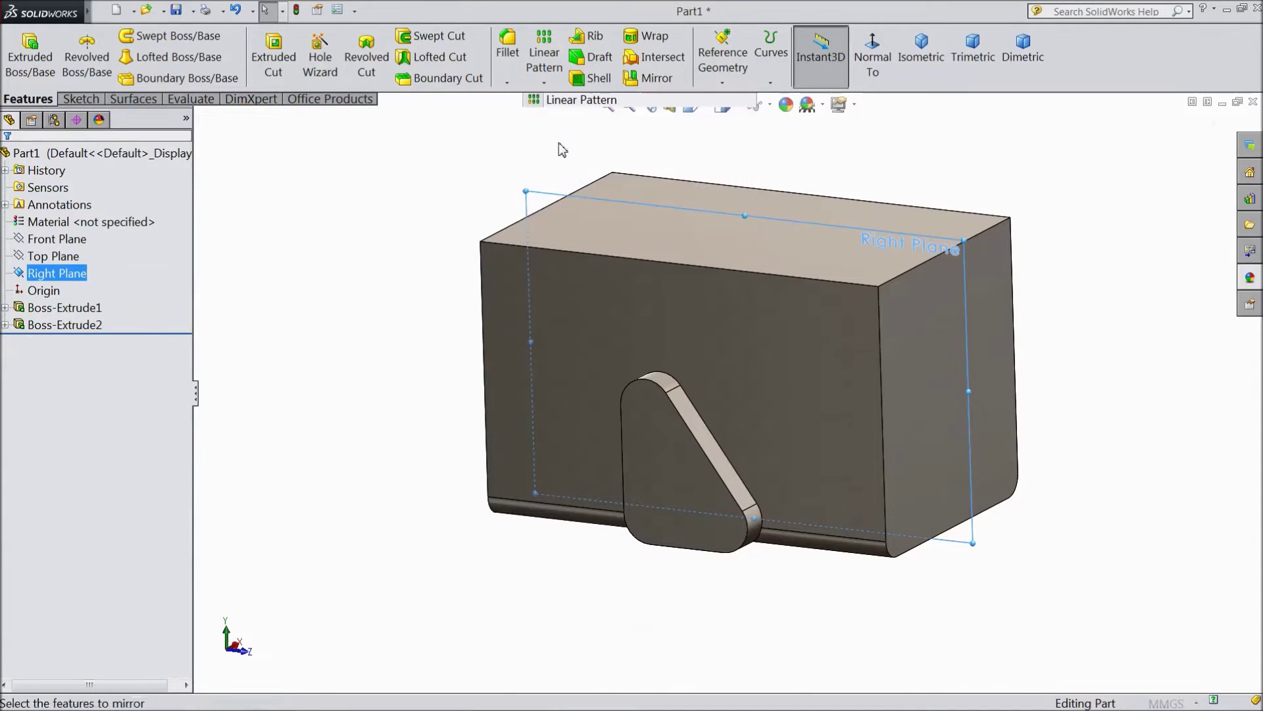
{"action": "left_click", "coordinate": [660, 451]}
{"action": "mouse_move", "coordinate": [437, 381]}
{"action": "middle_mouse_down"}
{"action": "mouse_move", "coordinate": [365, 401]}
{"action": "mouse_move", "coordinate": [328, 439]}
{"action": "middle_mouse_up"}
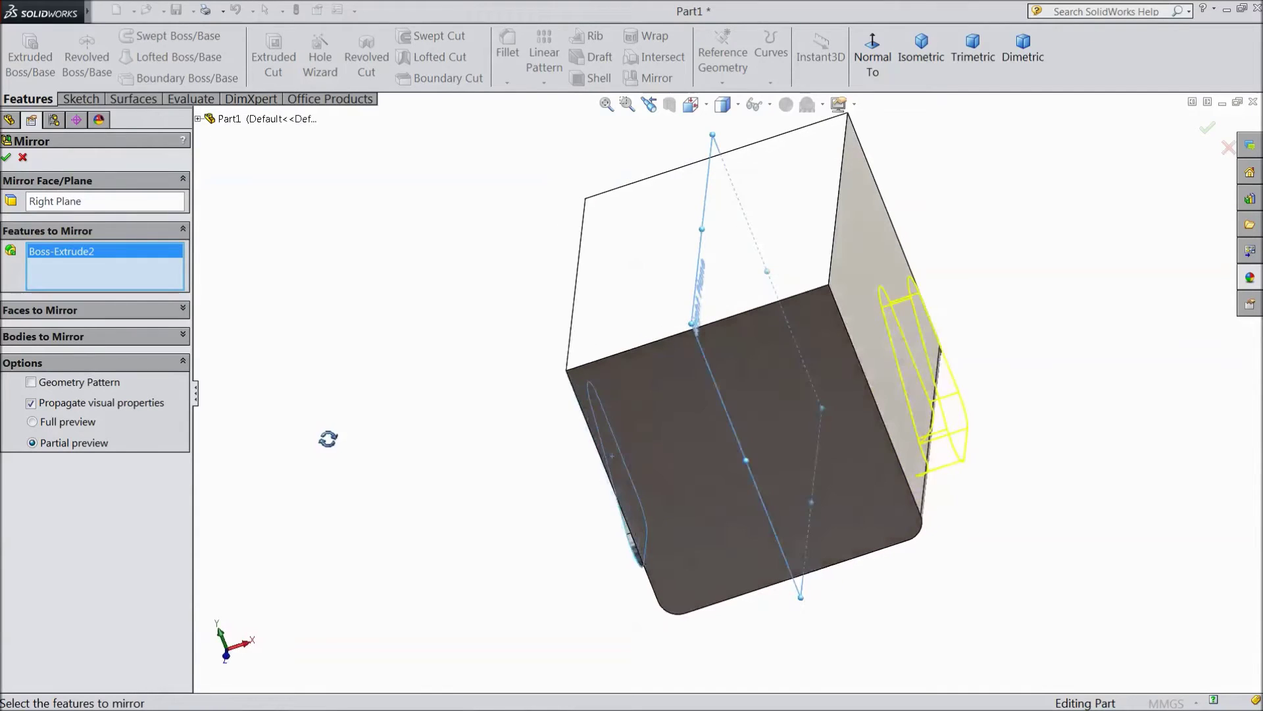
{"action": "left_click", "coordinate": [7, 157]}
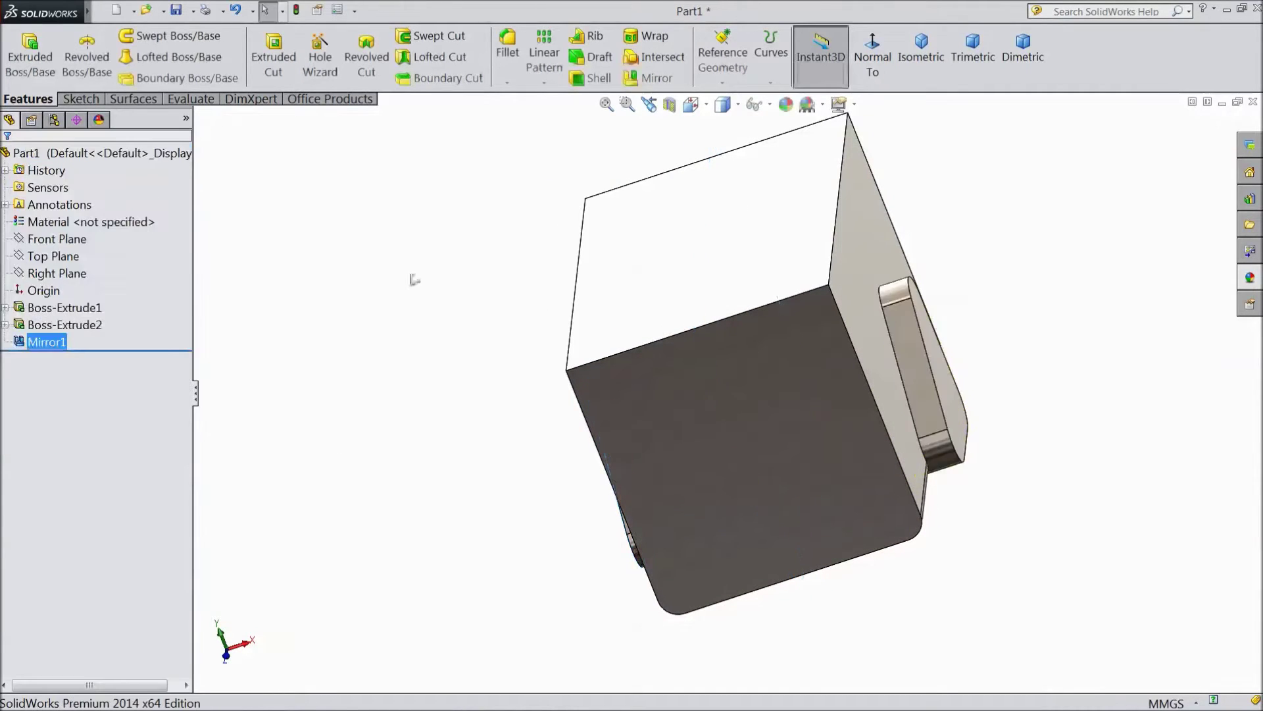
{"action": "mouse_move", "coordinate": [519, 457]}
{"action": "middle_mouse_down"}
{"action": "mouse_move", "coordinate": [421, 459]}
{"action": "mouse_move", "coordinate": [485, 435]}
{"action": "middle_mouse_up"}
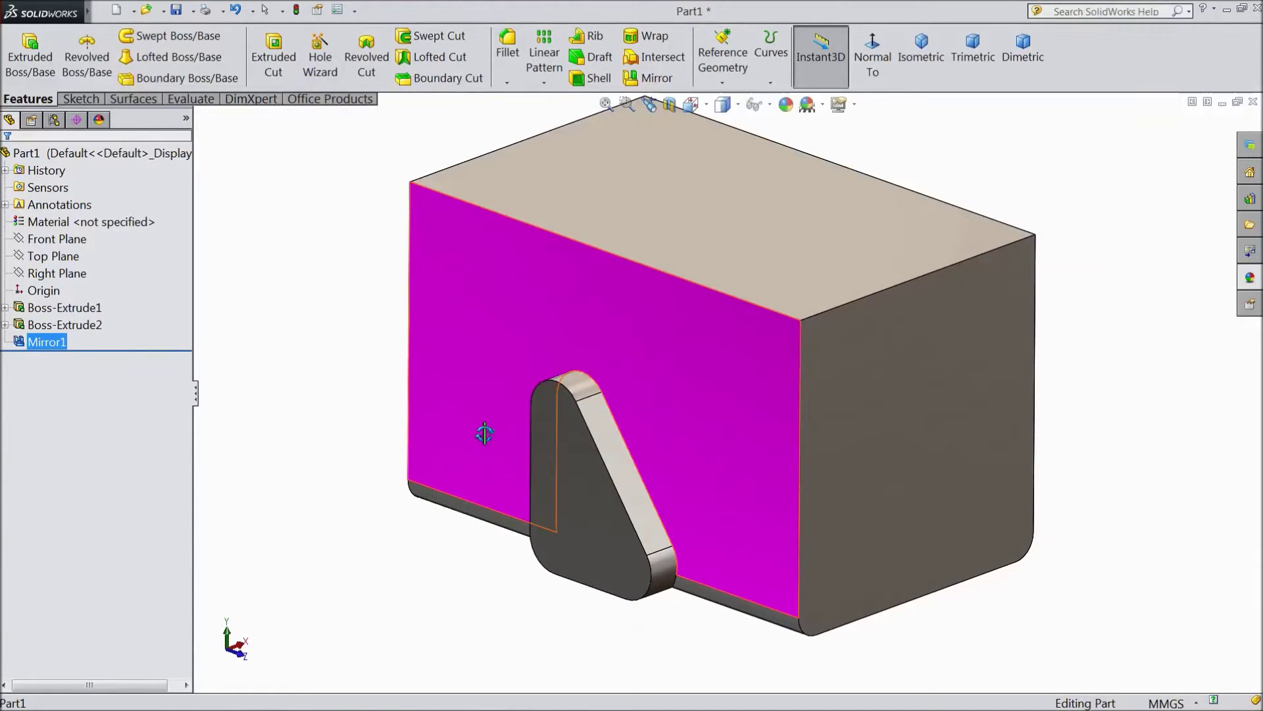
{"action": "key", "text": "Escape"}
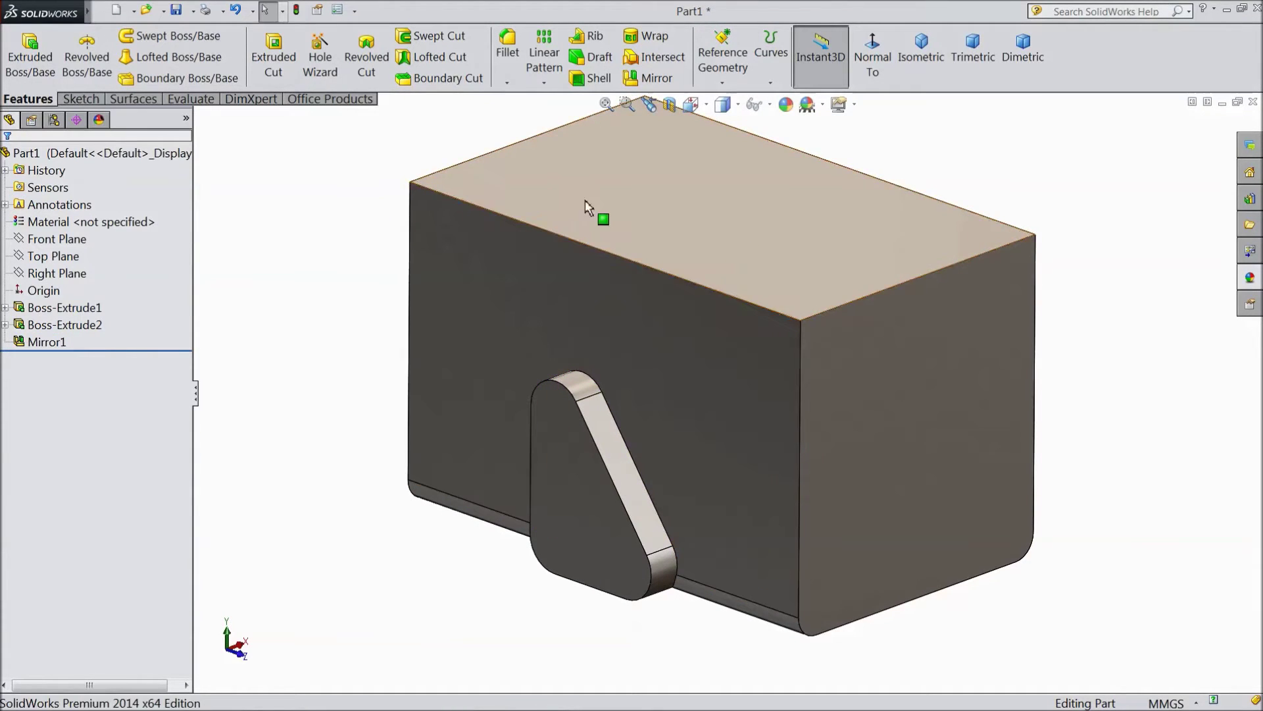
Sketch a right triangle on the block's top face, viewed Normal To.
{"action": "left_click", "coordinate": [688, 209]}
{"action": "left_click", "coordinate": [666, 164]}
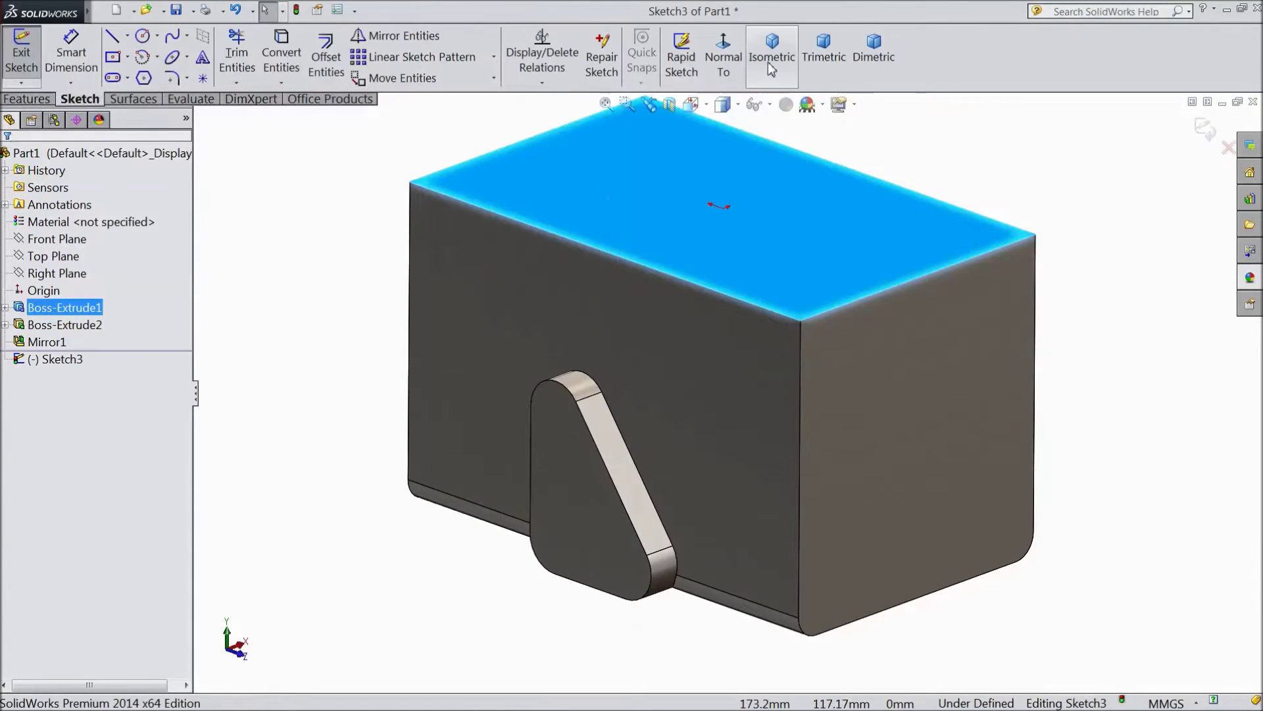
{"action": "left_click", "coordinate": [725, 66]}
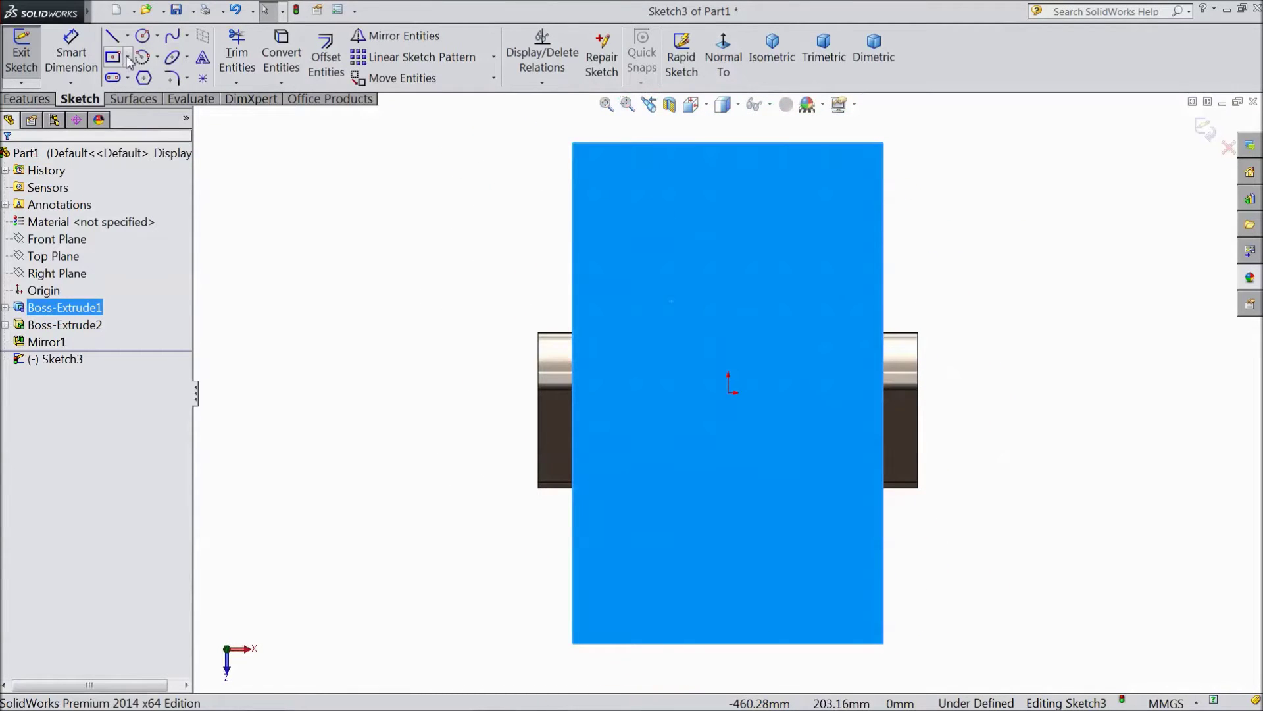
{"action": "left_click", "coordinate": [113, 36]}
{"action": "scroll", "coordinate": [612, 355], "scroll_direction": "down", "scroll_amount": 5}
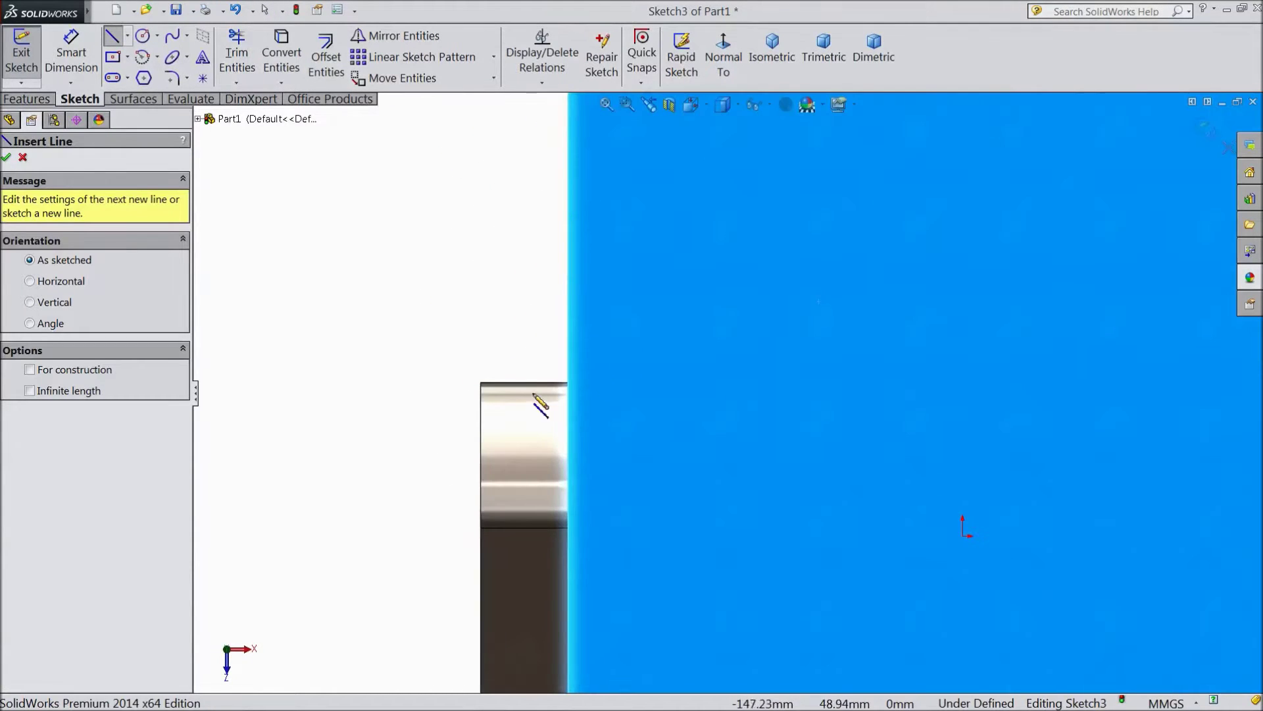
{"action": "left_click", "coordinate": [500, 383]}
{"action": "left_click", "coordinate": [569, 382]}
{"action": "left_click", "coordinate": [569, 225]}
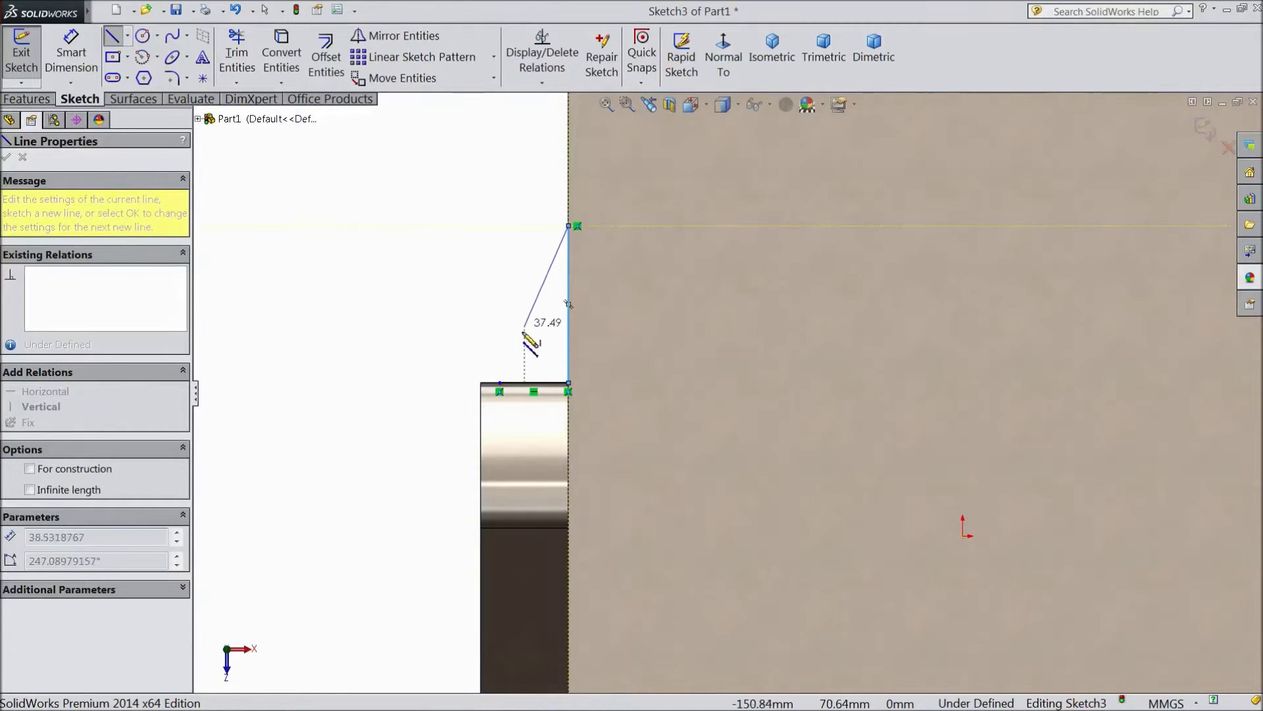
{"action": "left_click", "coordinate": [500, 383]}
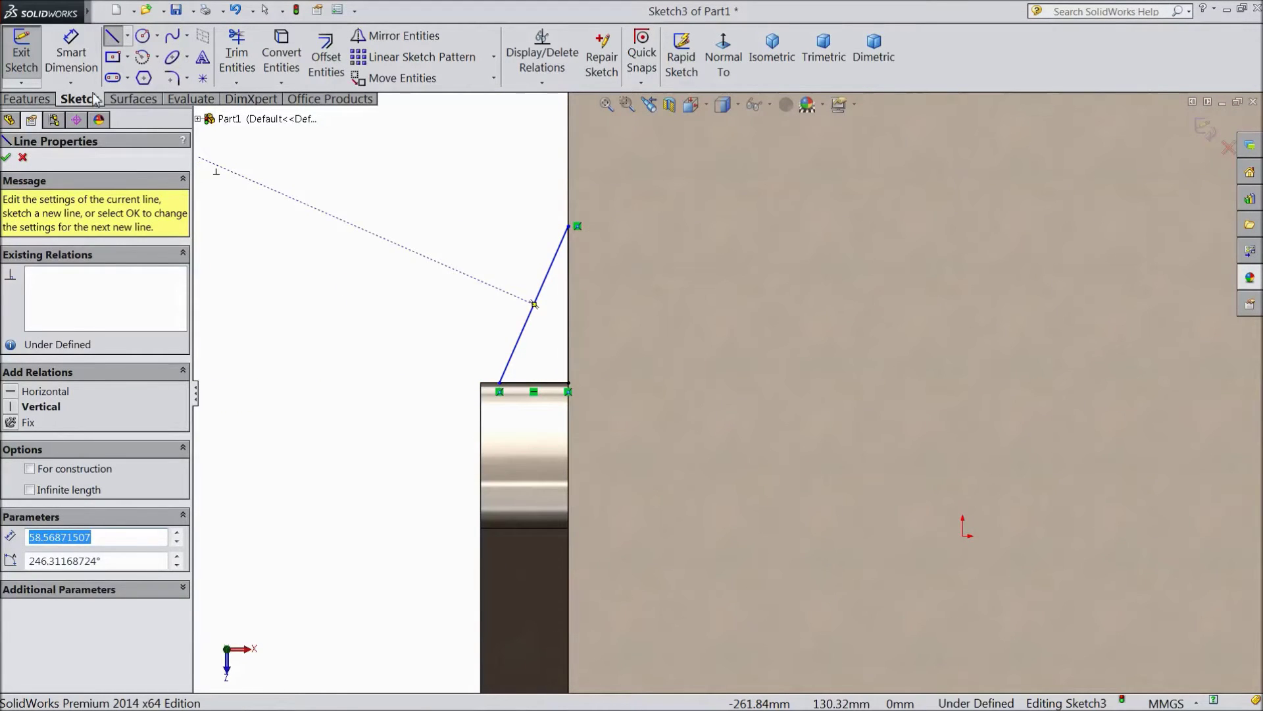
Dimension the triangle's base 25 mm and its vertical edge 45 mm.
{"action": "left_click", "coordinate": [71, 52]}
{"action": "left_click", "coordinate": [553, 383]}
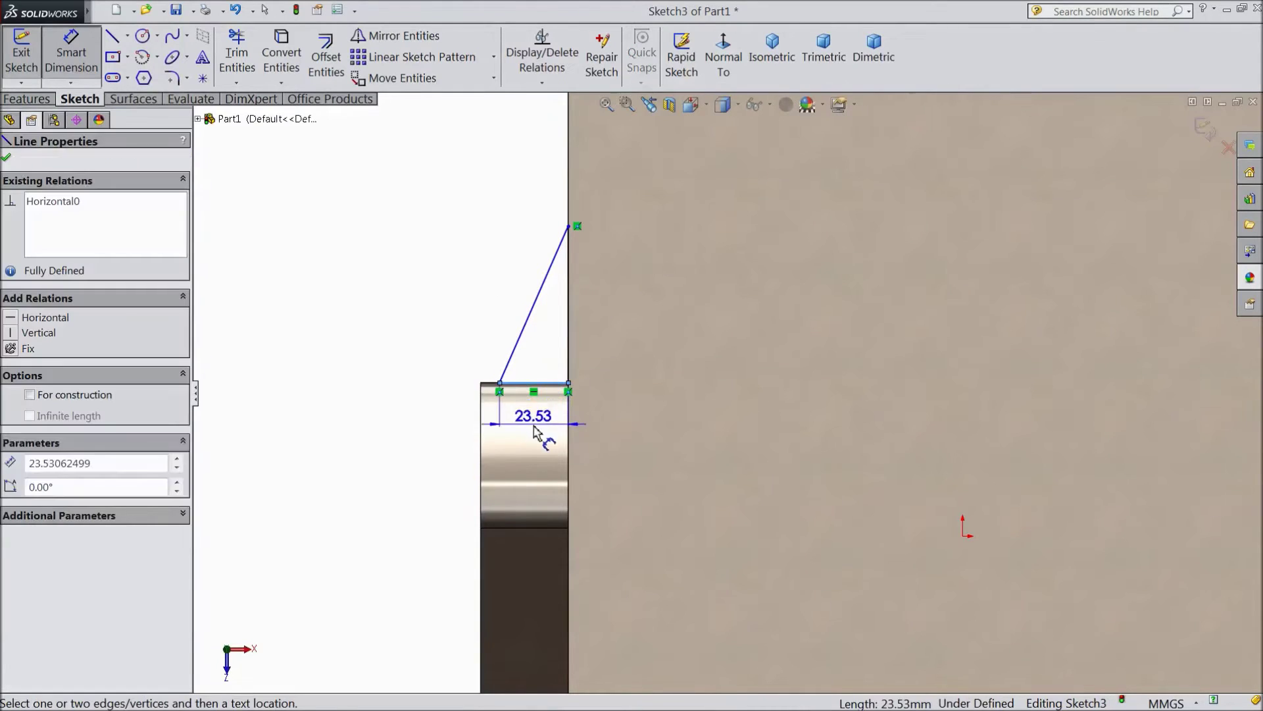
{"action": "left_click", "coordinate": [445, 424]}
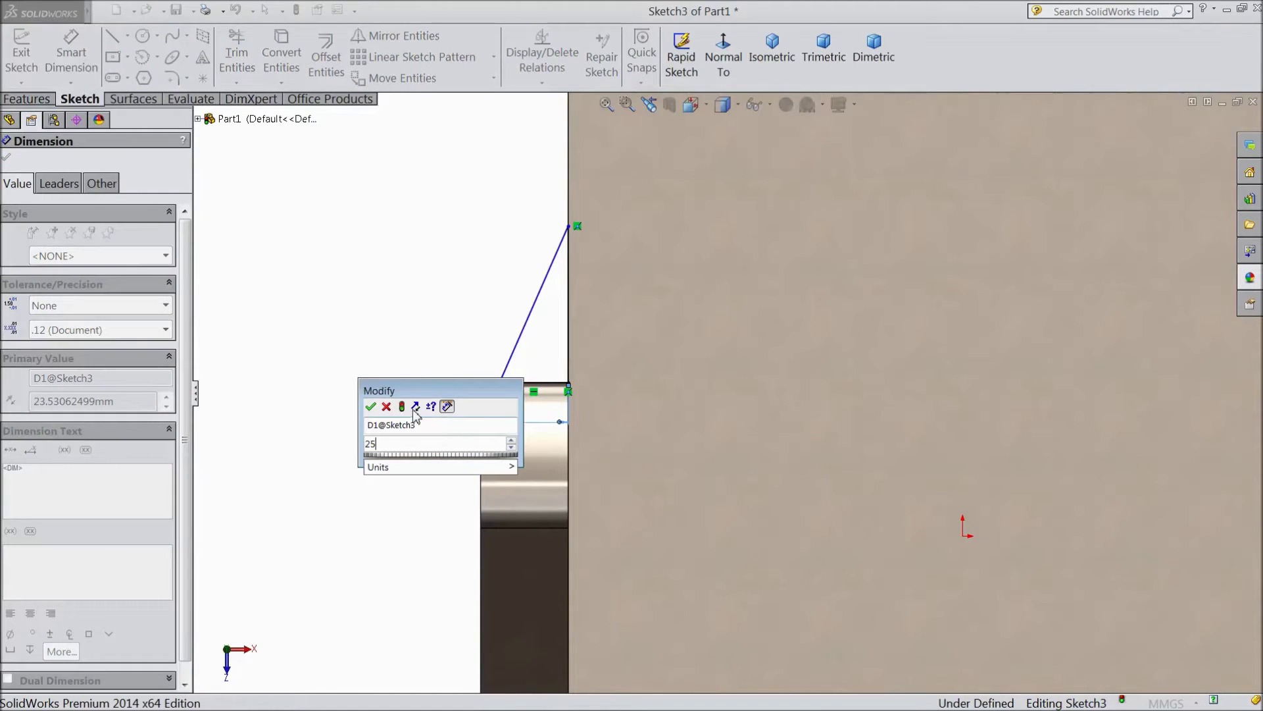
{"action": "left_click", "coordinate": [370, 406]}
{"action": "left_click", "coordinate": [570, 349]}
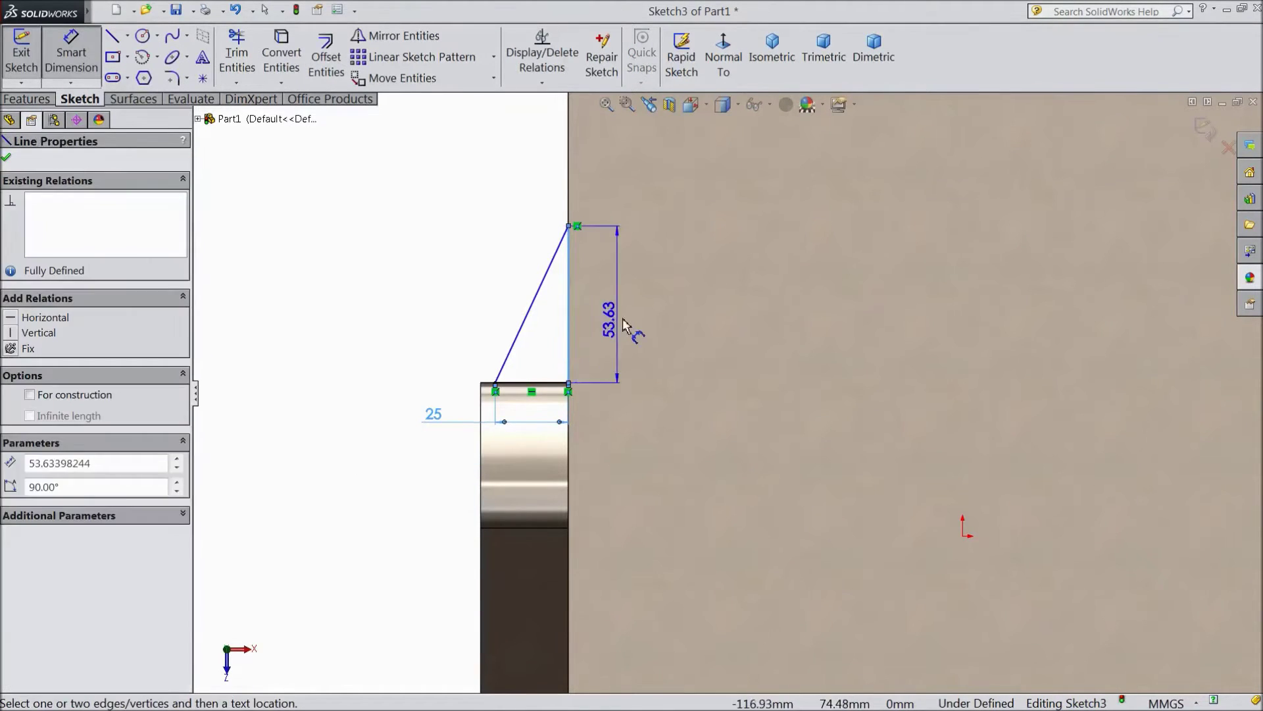
{"action": "left_click", "coordinate": [638, 325]}
{"action": "type", "text": "45"}
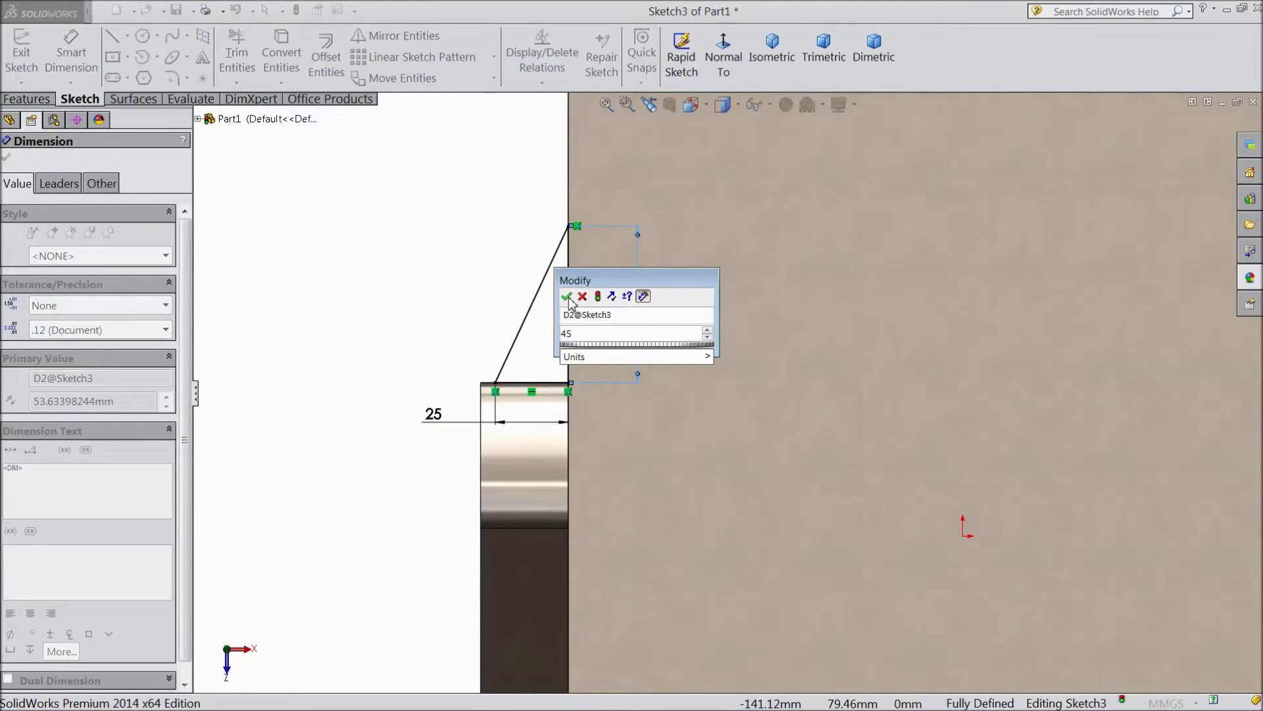
{"action": "left_click", "coordinate": [567, 296]}
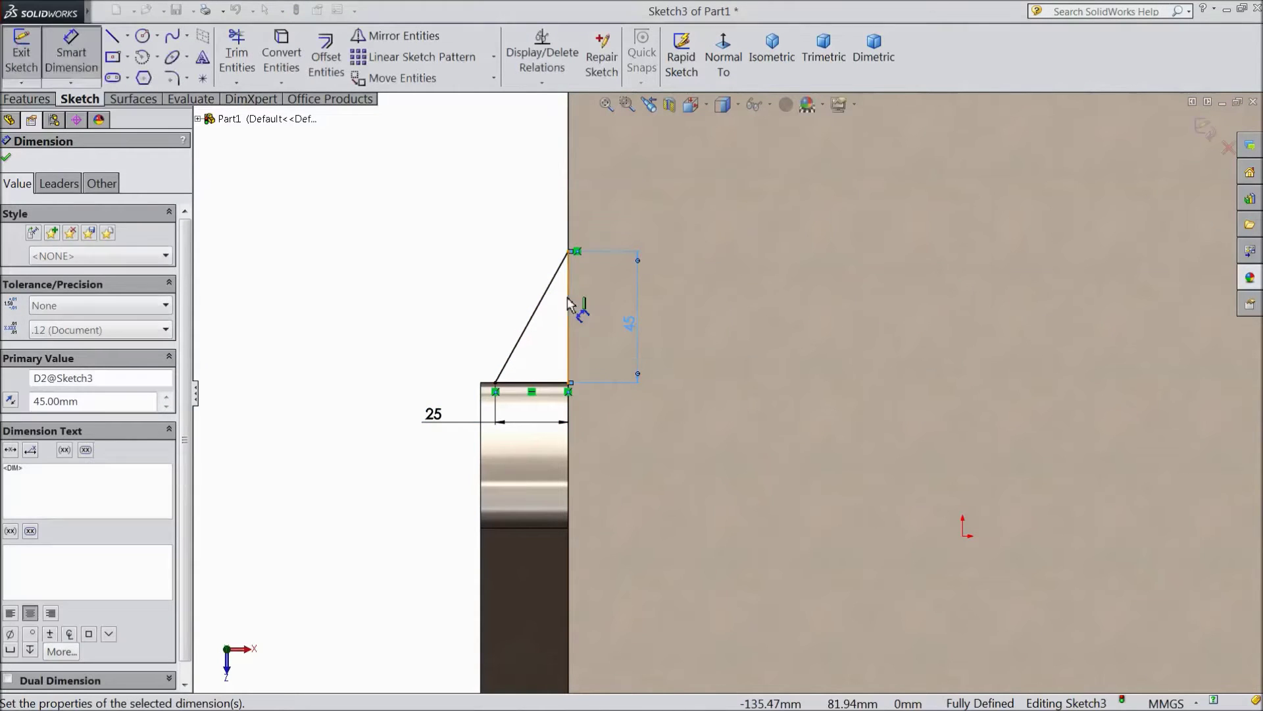
{"action": "left_click", "coordinate": [27, 99]}
{"action": "left_click", "coordinate": [29, 56]}
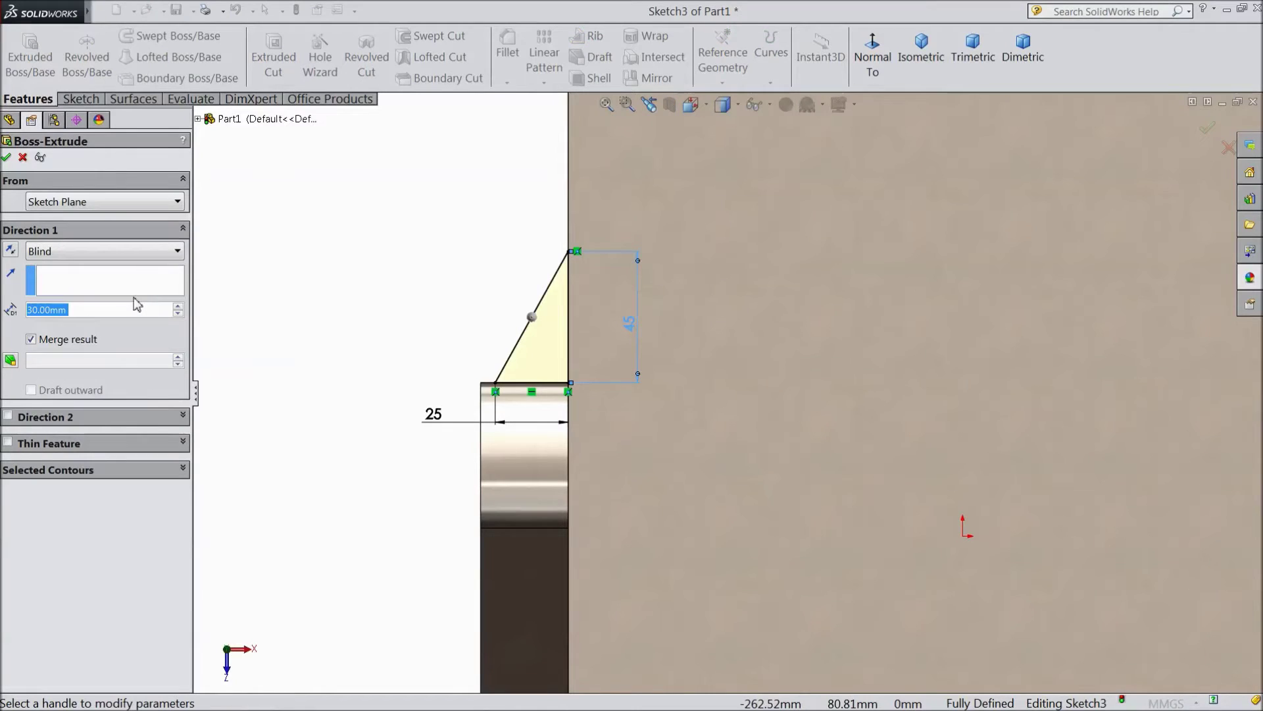
Extrude the triangle 10 mm from a reversed 190 mm start offset, creating Boss-Extrude3.
{"action": "type", "text": "10"}
{"action": "key", "text": "Return"}
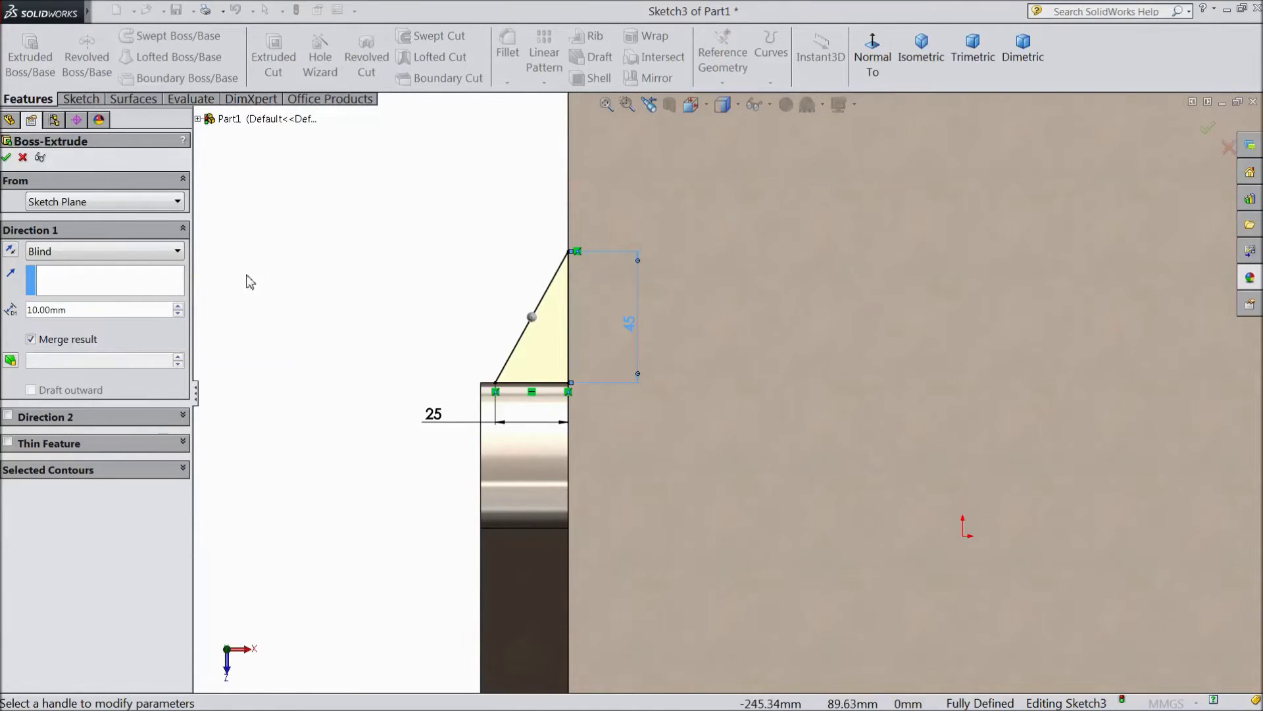
{"action": "left_click", "coordinate": [53, 204]}
{"action": "left_click", "coordinate": [66, 263]}
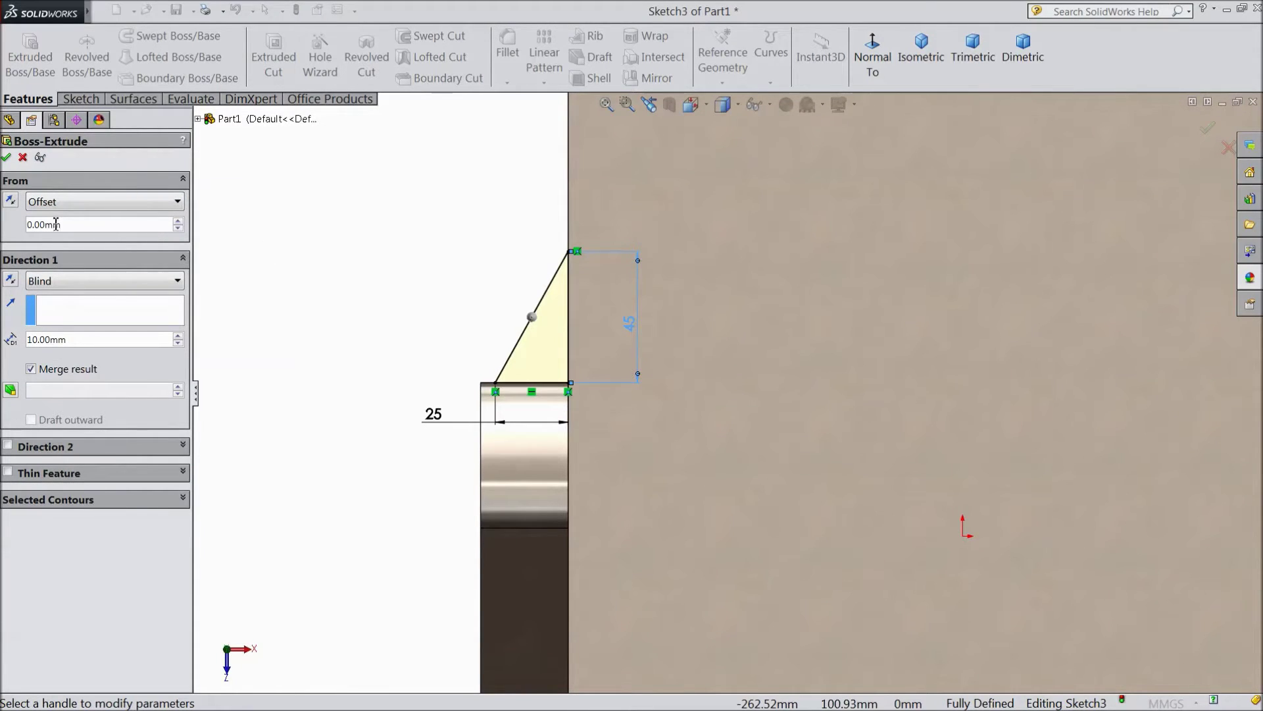
{"action": "type", "text": "190"}
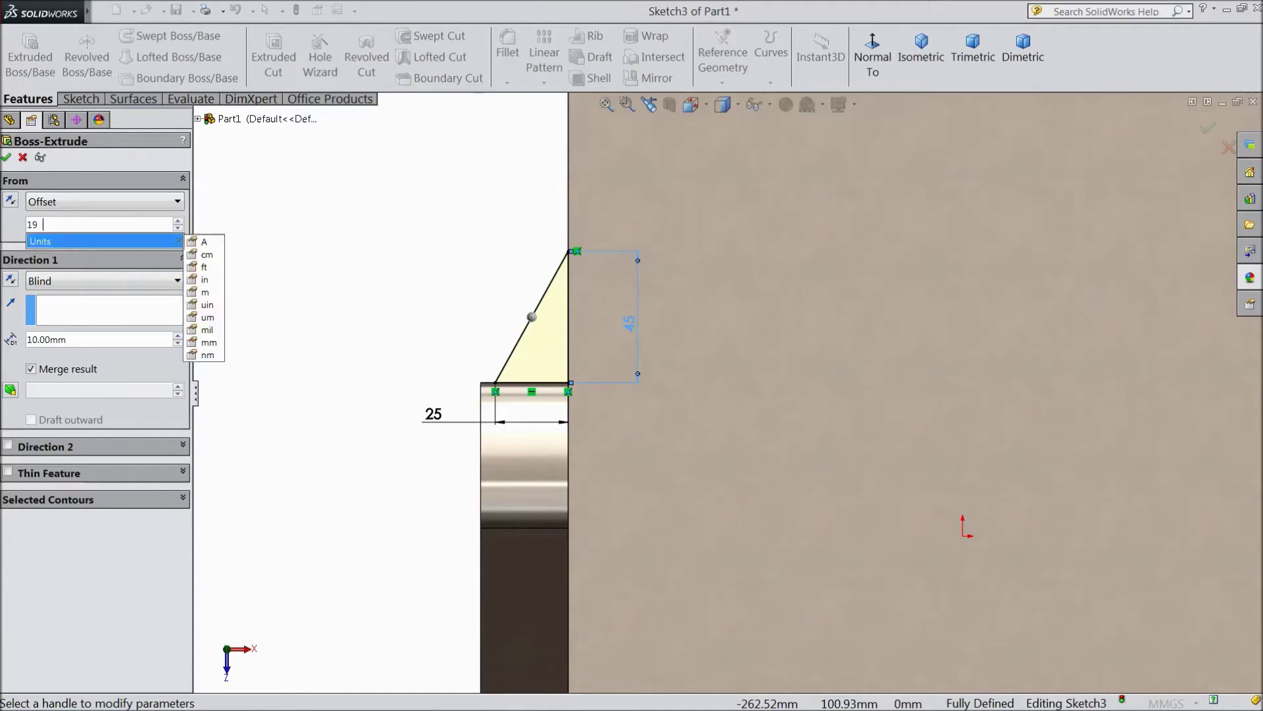
{"action": "key", "text": "Return"}
{"action": "middle_click_drag", "start_coordinate": [369, 342], "coordinate": [424, 333]}
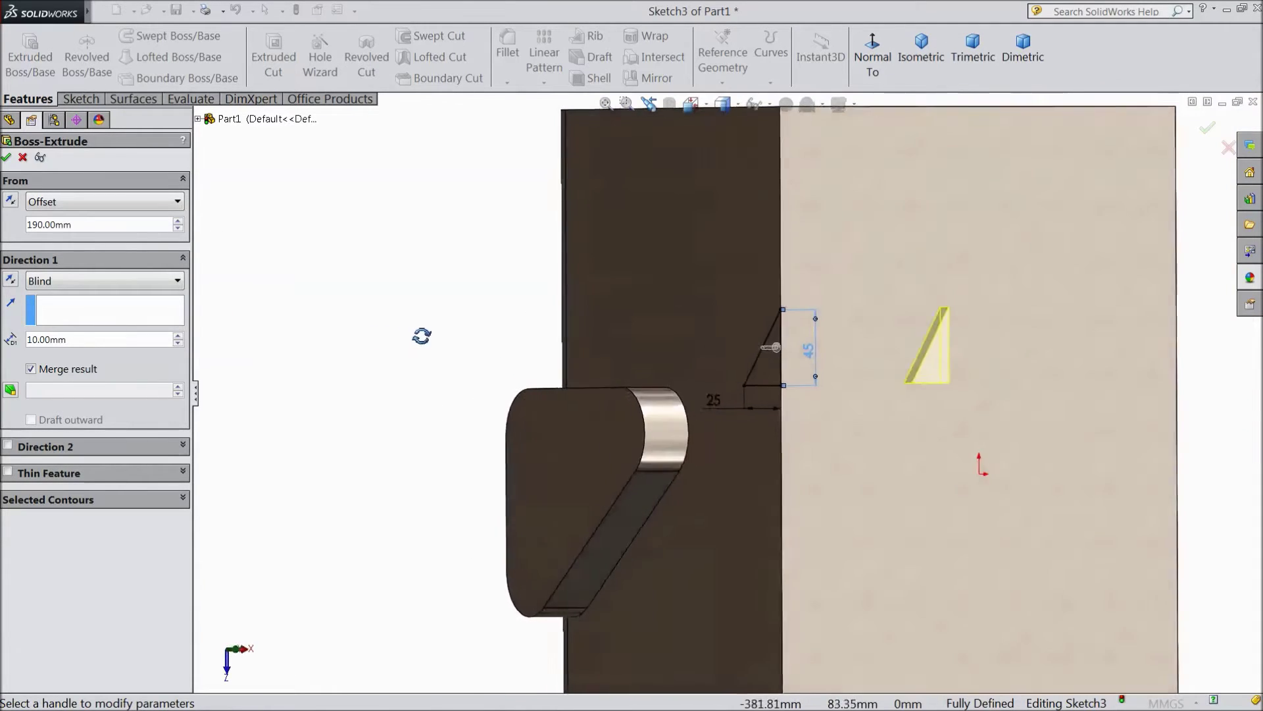
{"action": "middle_click_drag", "start_coordinate": [984, 348], "coordinate": [940, 348]}
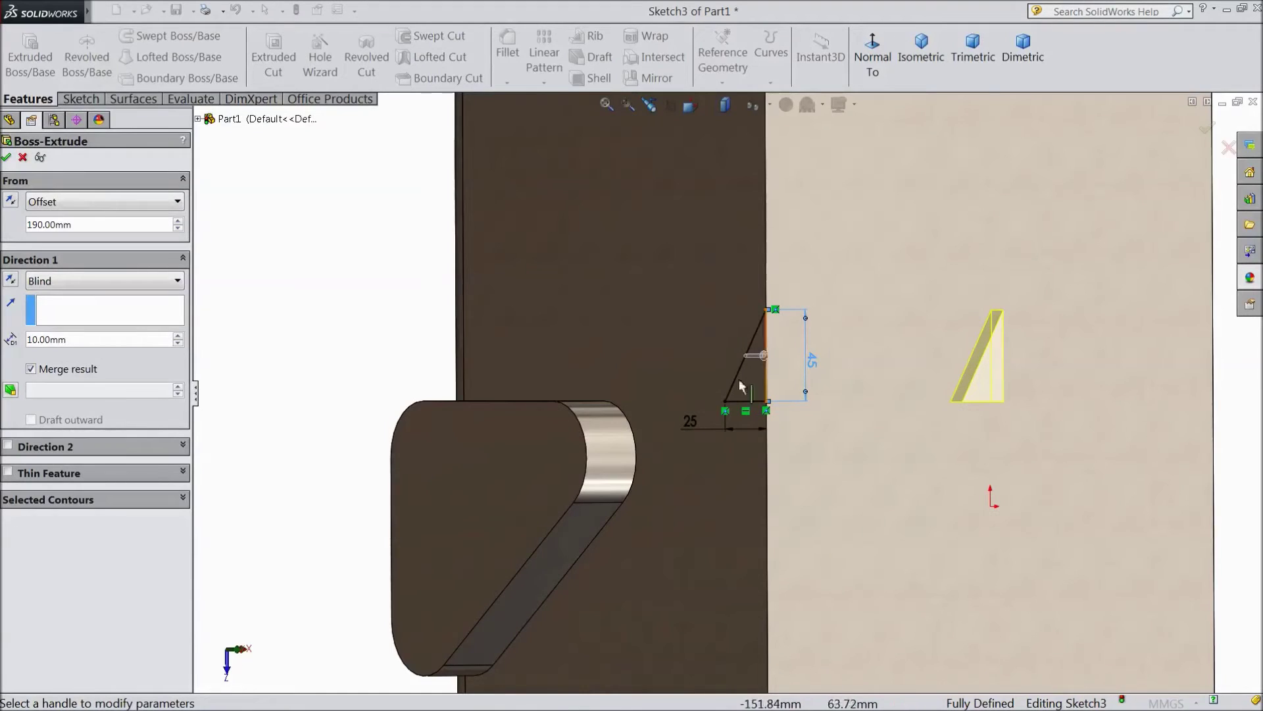
{"action": "left_click", "coordinate": [11, 205]}
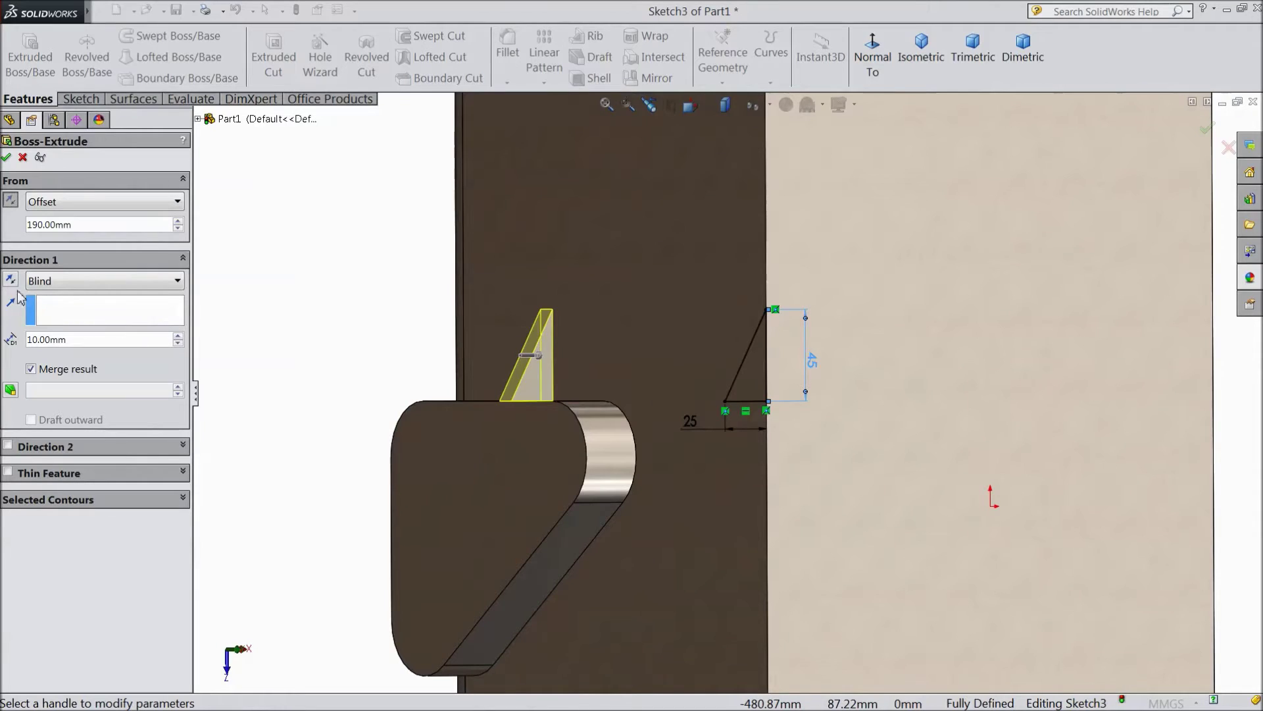
{"action": "left_click", "coordinate": [6, 158]}
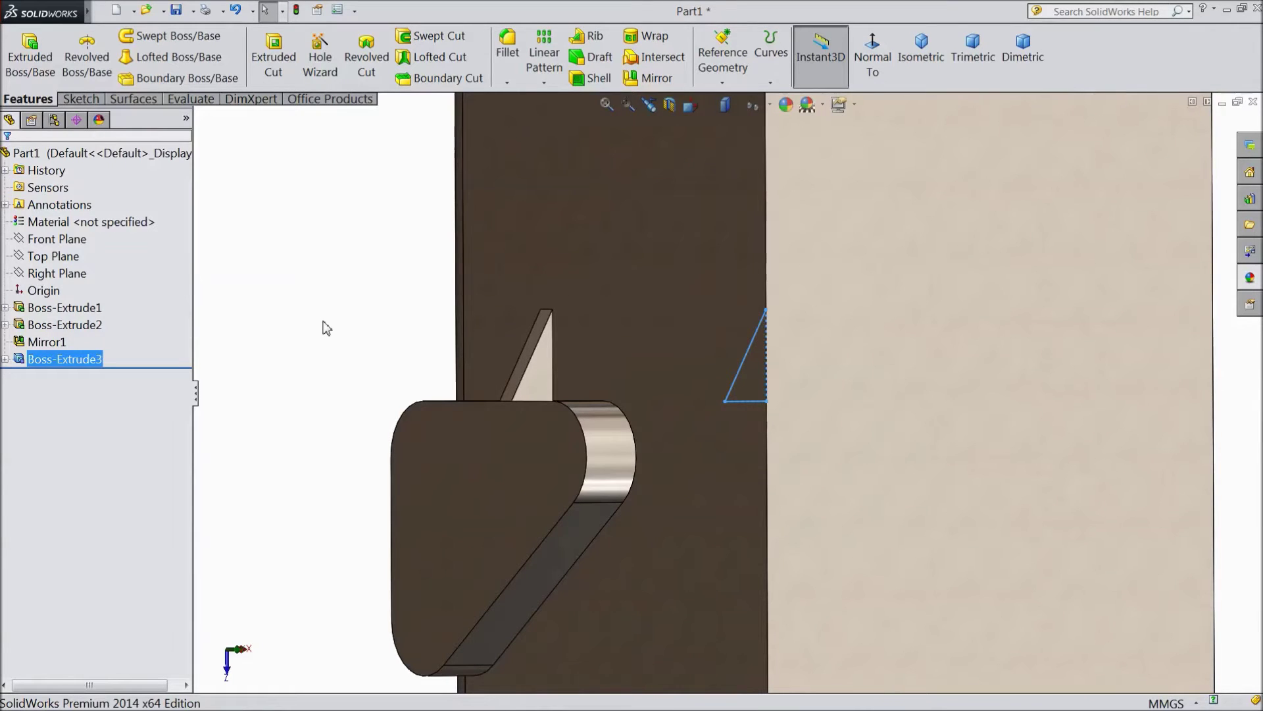
Inspect the new wedge, then start and exit an empty sketch on the boss's front face.
{"action": "key", "text": "f"}
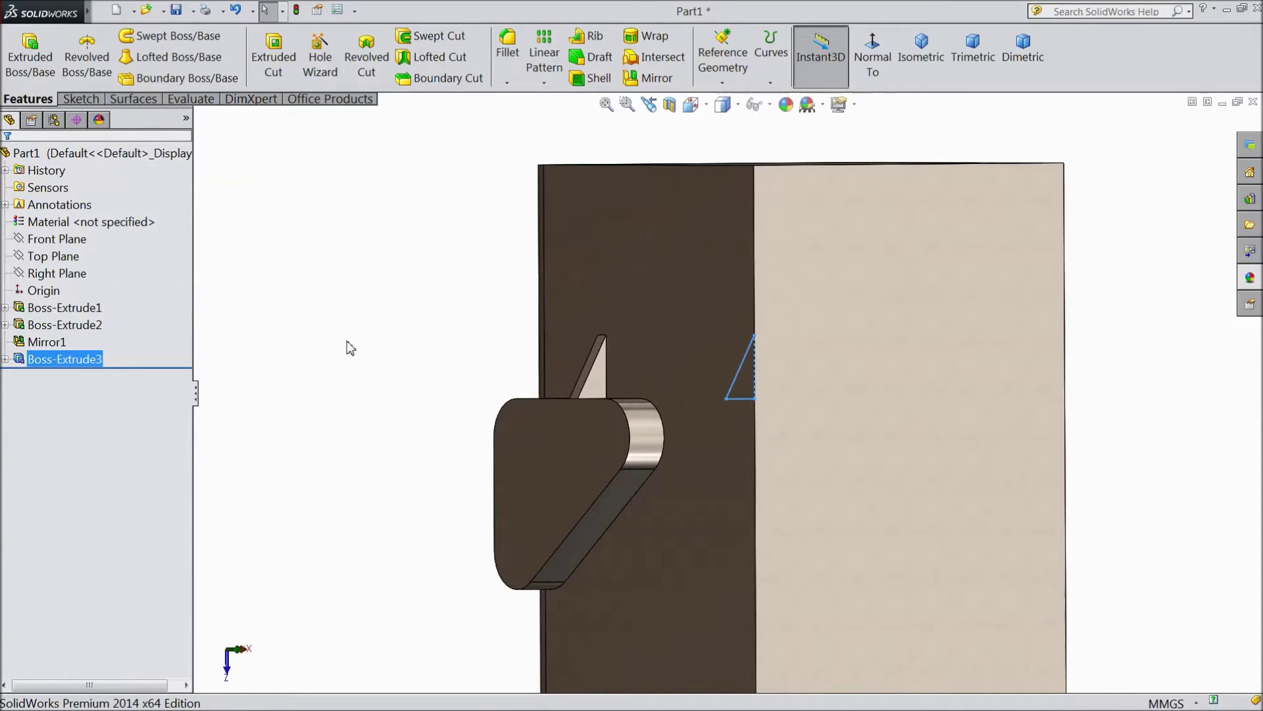
{"action": "left_click", "coordinate": [349, 348]}
{"action": "mouse_move", "coordinate": [372, 367]}
{"action": "middle_mouse_down"}
{"action": "mouse_move", "coordinate": [338, 318]}
{"action": "mouse_move", "coordinate": [373, 395]}
{"action": "mouse_move", "coordinate": [362, 390]}
{"action": "middle_mouse_up"}
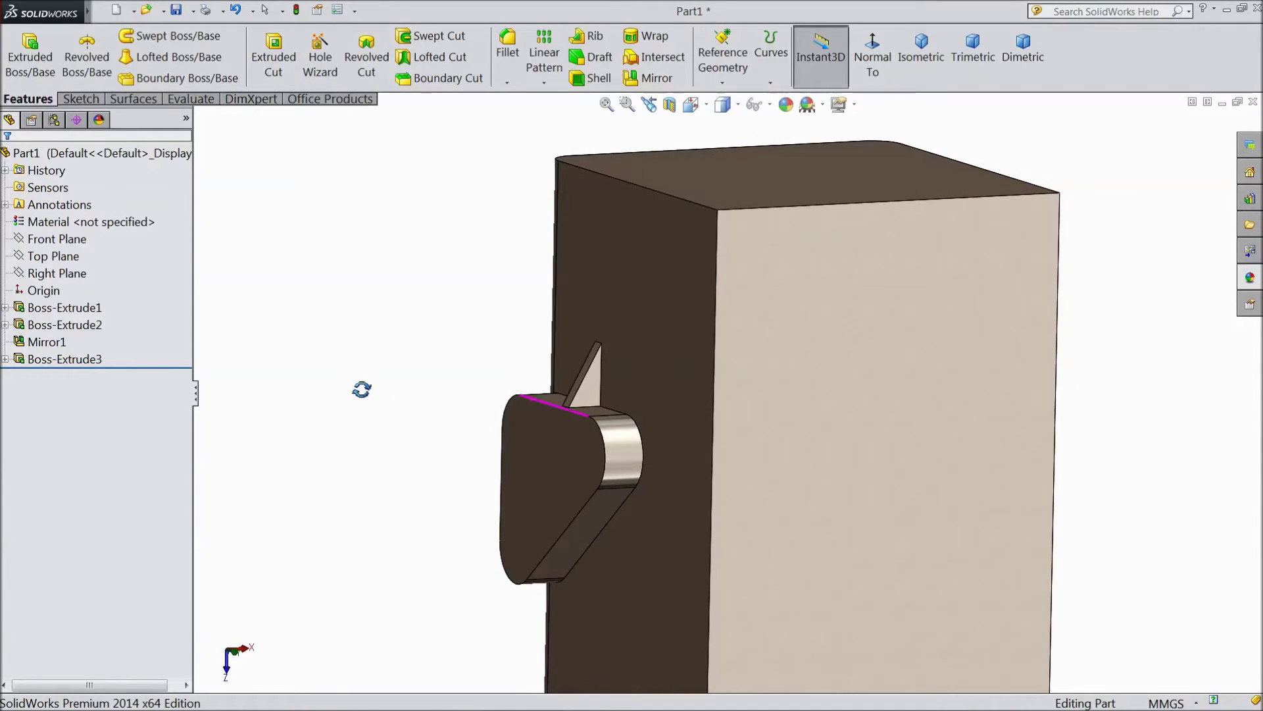
{"action": "key", "text": "f"}
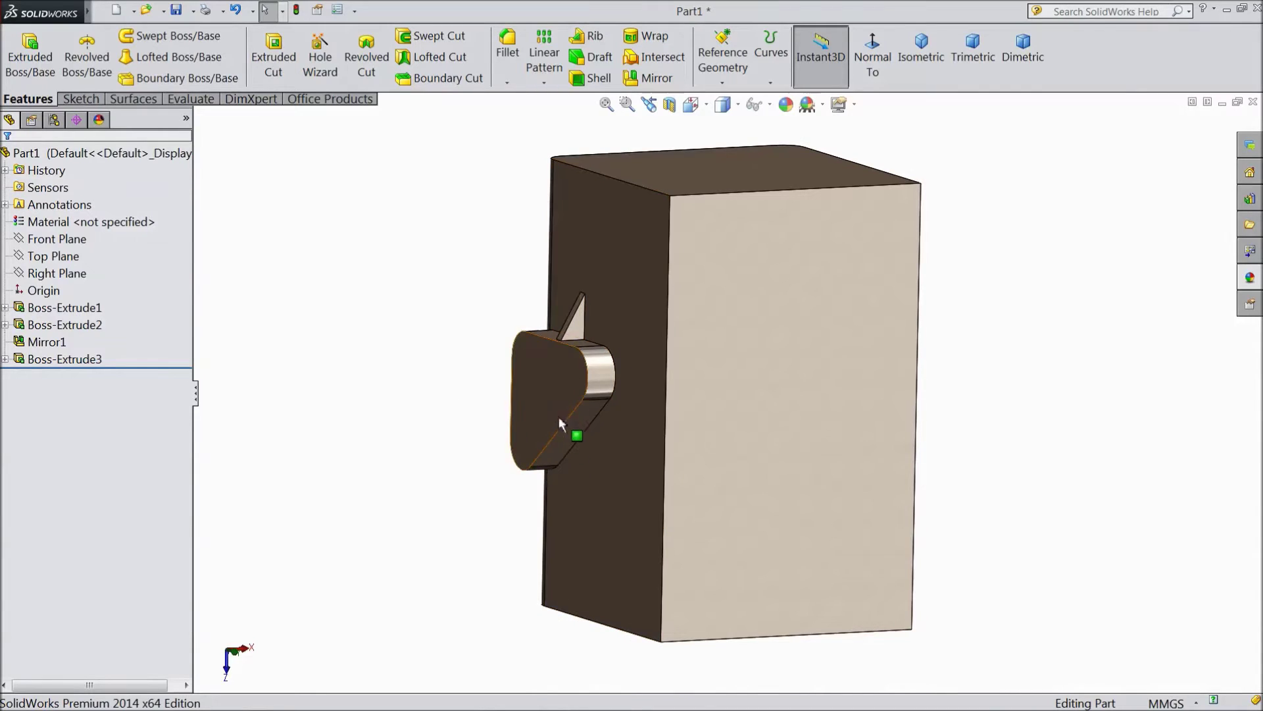
{"action": "left_click", "coordinate": [548, 399]}
{"action": "left_click", "coordinate": [600, 368]}
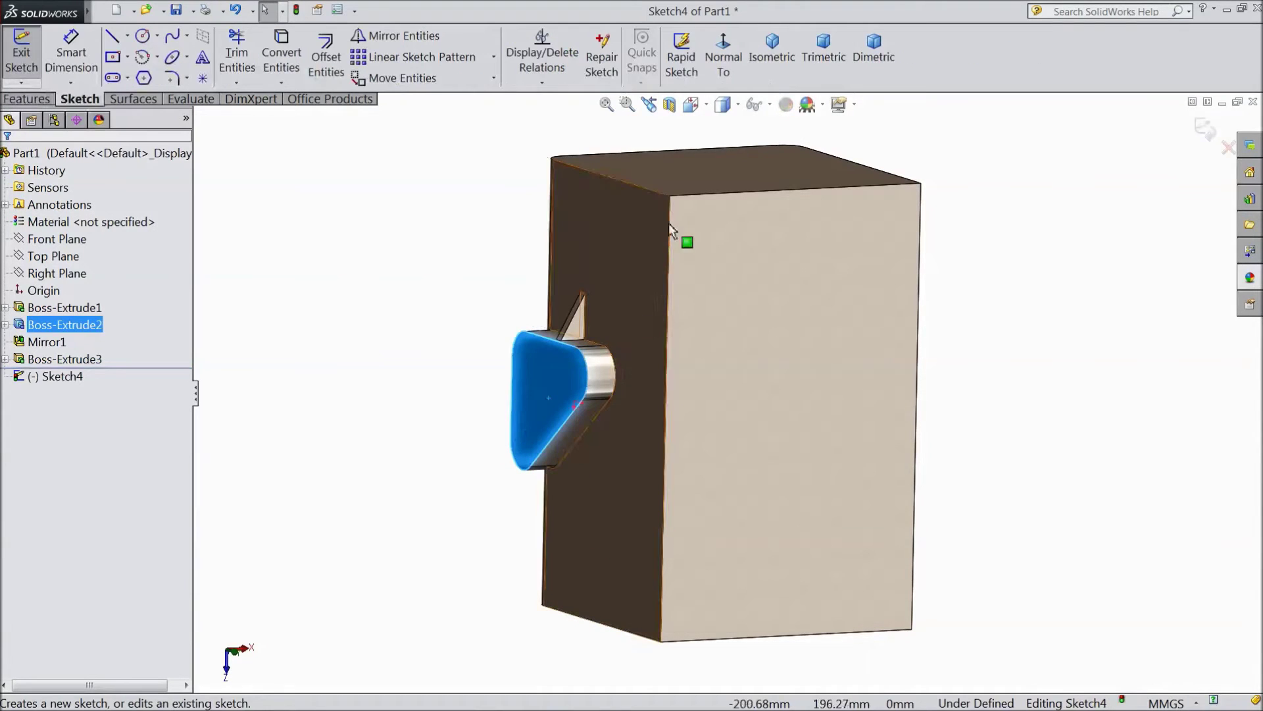
{"action": "left_click", "coordinate": [724, 62]}
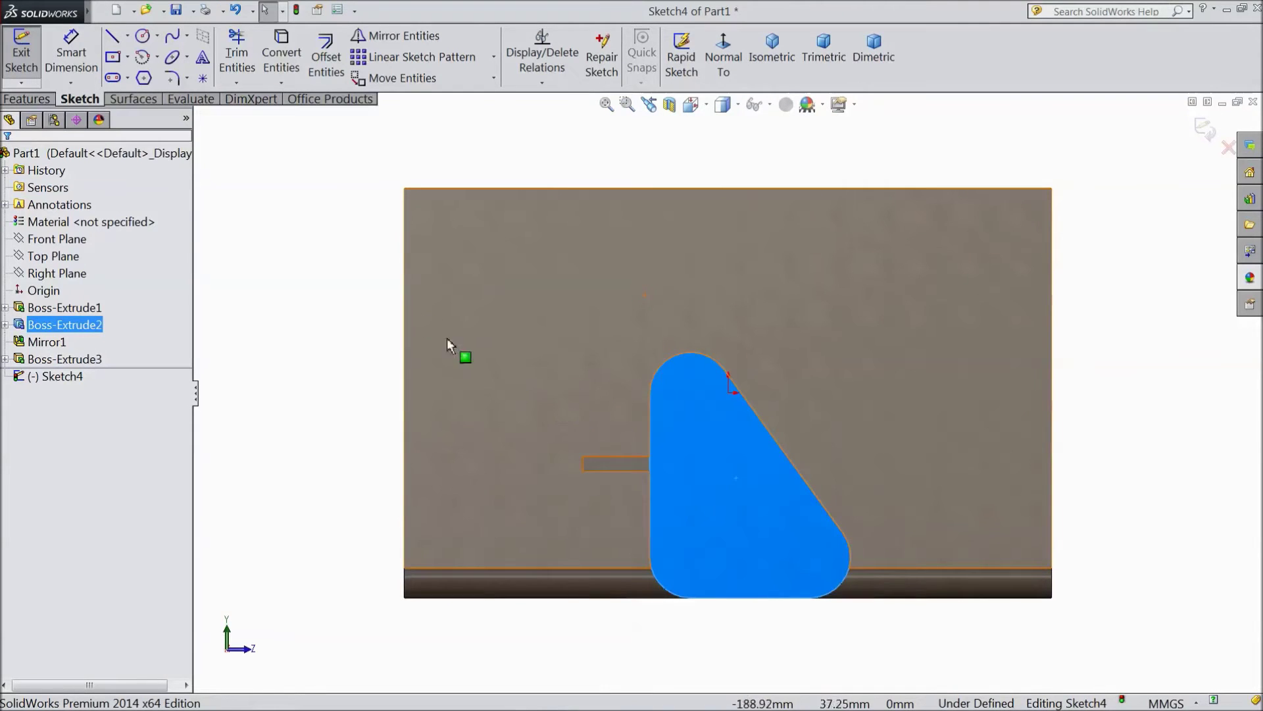
{"action": "left_click", "coordinate": [1199, 140]}
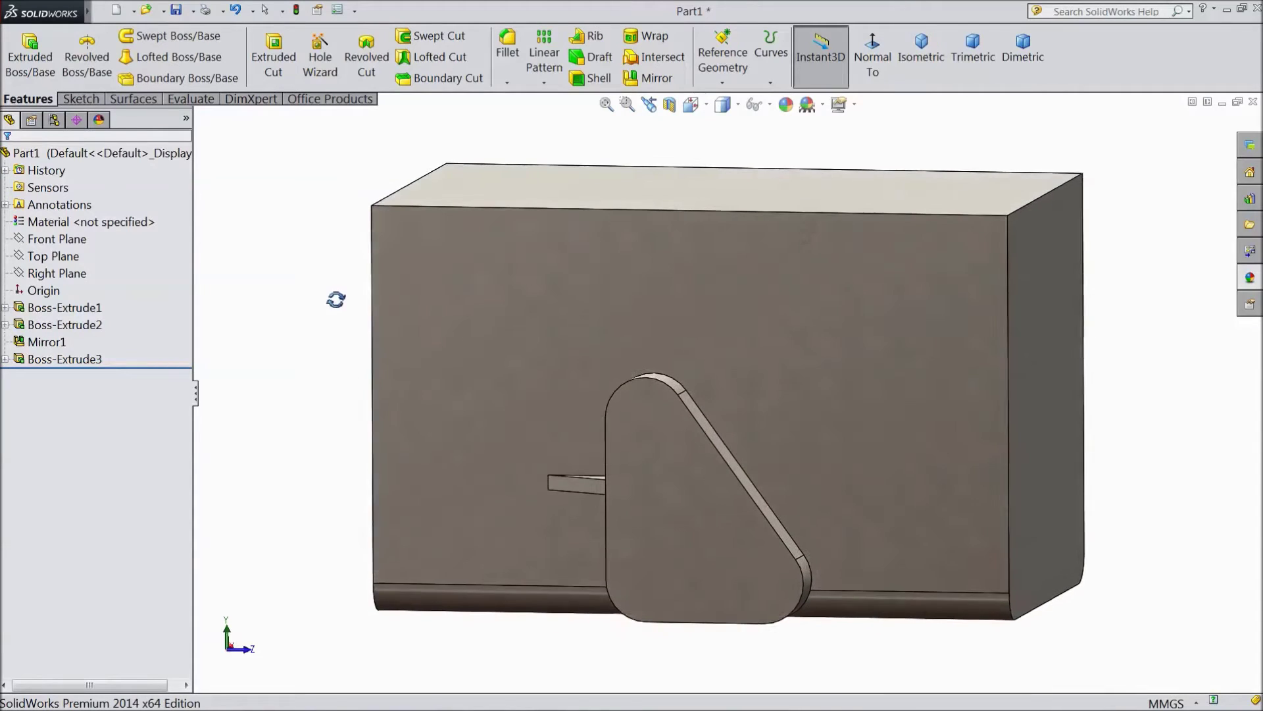
Start a Hole Wizard hole using the ANSI Metric standard with drill-size type.
{"action": "left_click", "coordinate": [323, 80]}
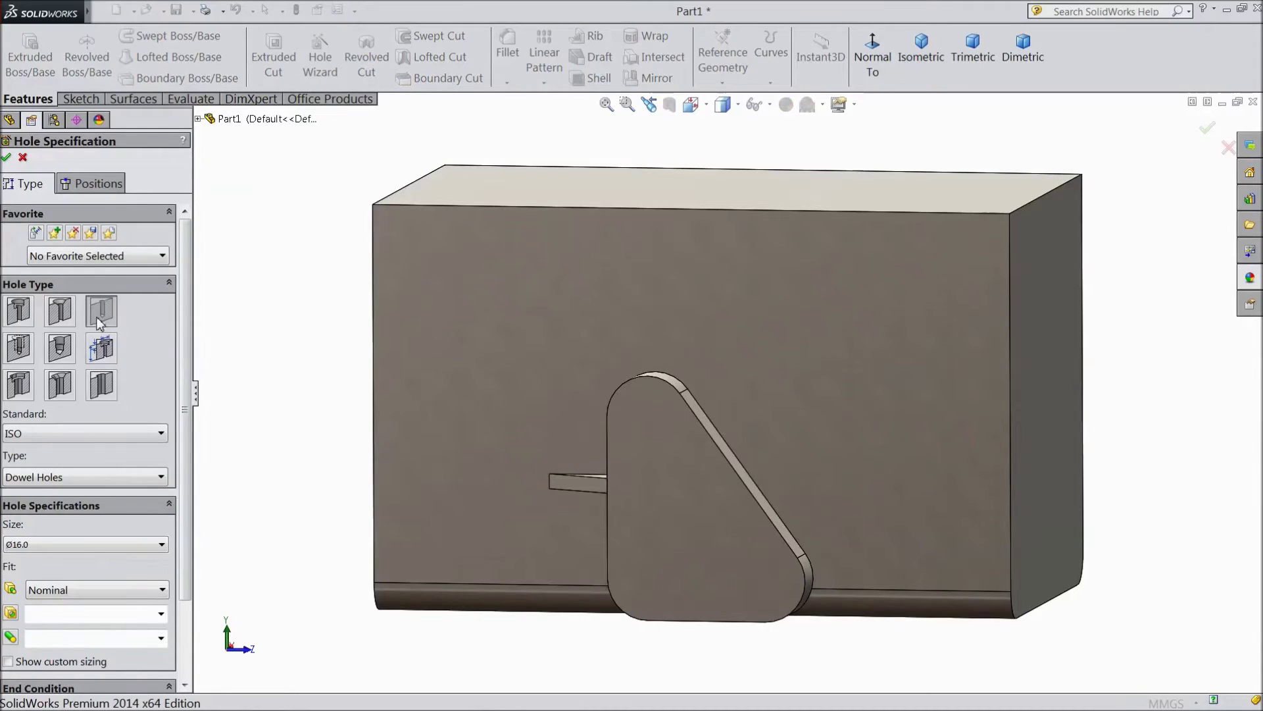
{"action": "left_click", "coordinate": [47, 436]}
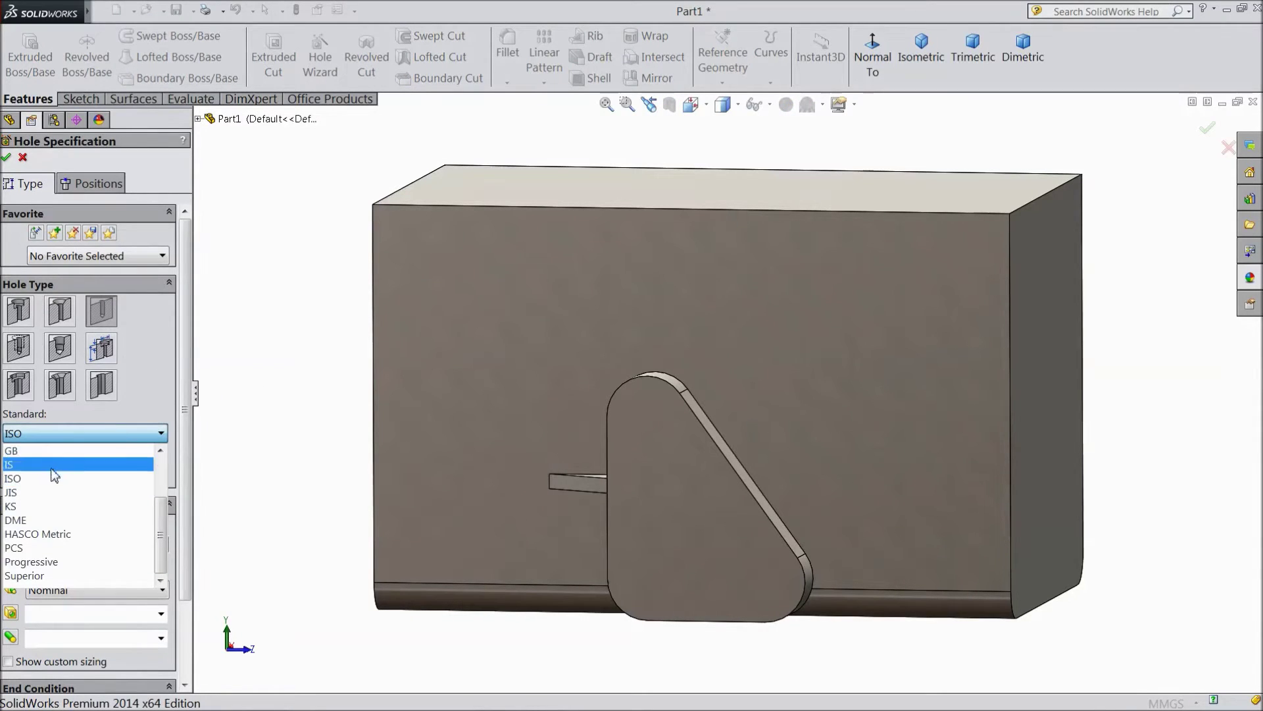
{"action": "left_click_drag", "start_coordinate": [161, 534], "coordinate": [168, 477]}
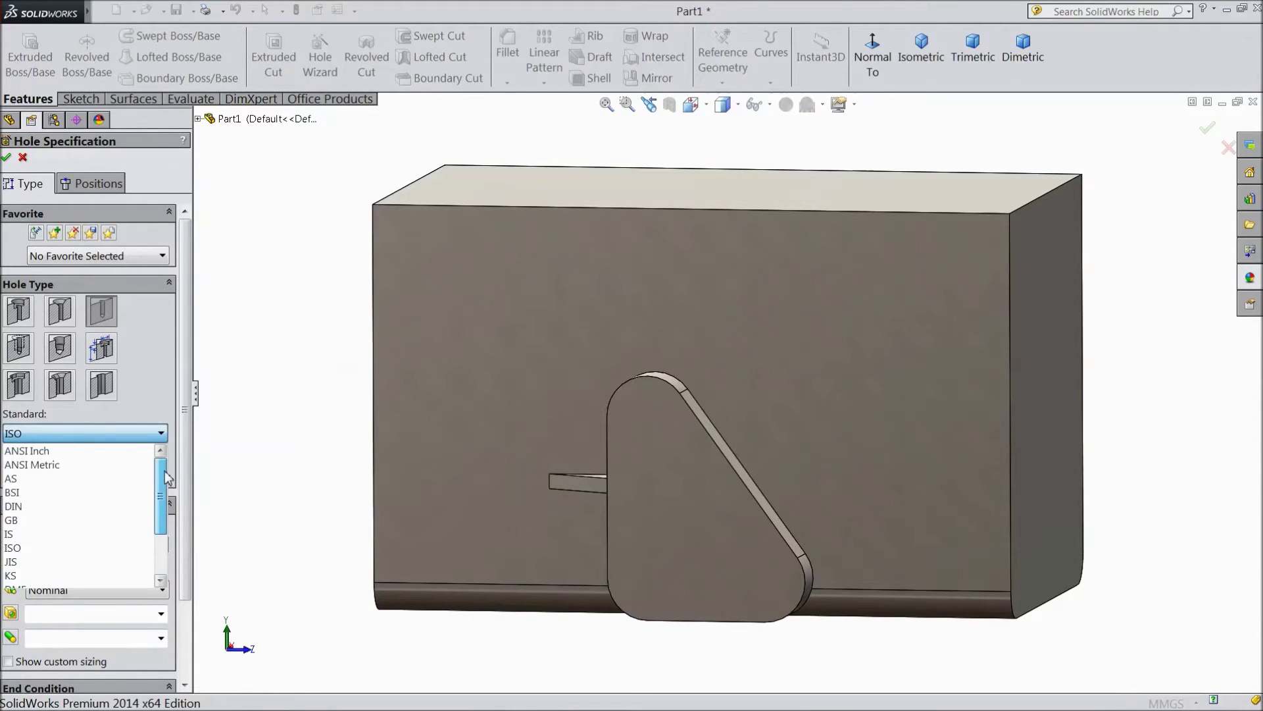
{"action": "left_click", "coordinate": [46, 466]}
{"action": "left_click", "coordinate": [51, 479]}
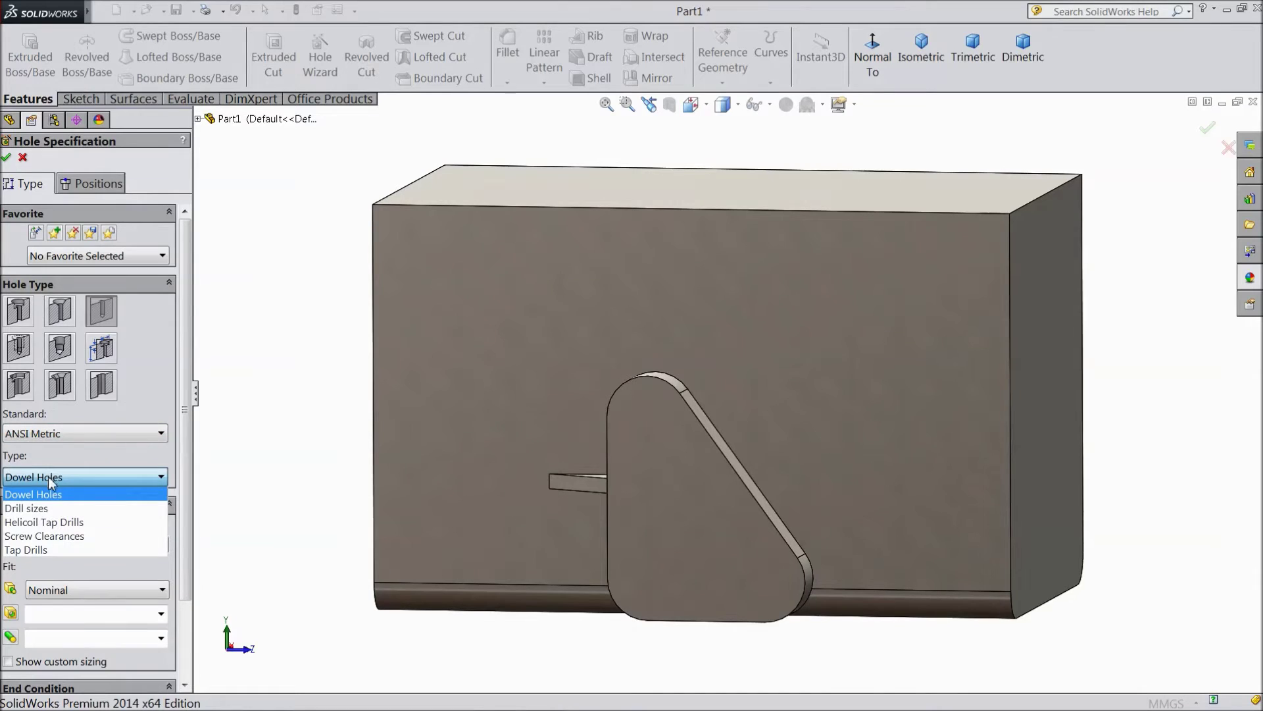
{"action": "left_click", "coordinate": [47, 510]}
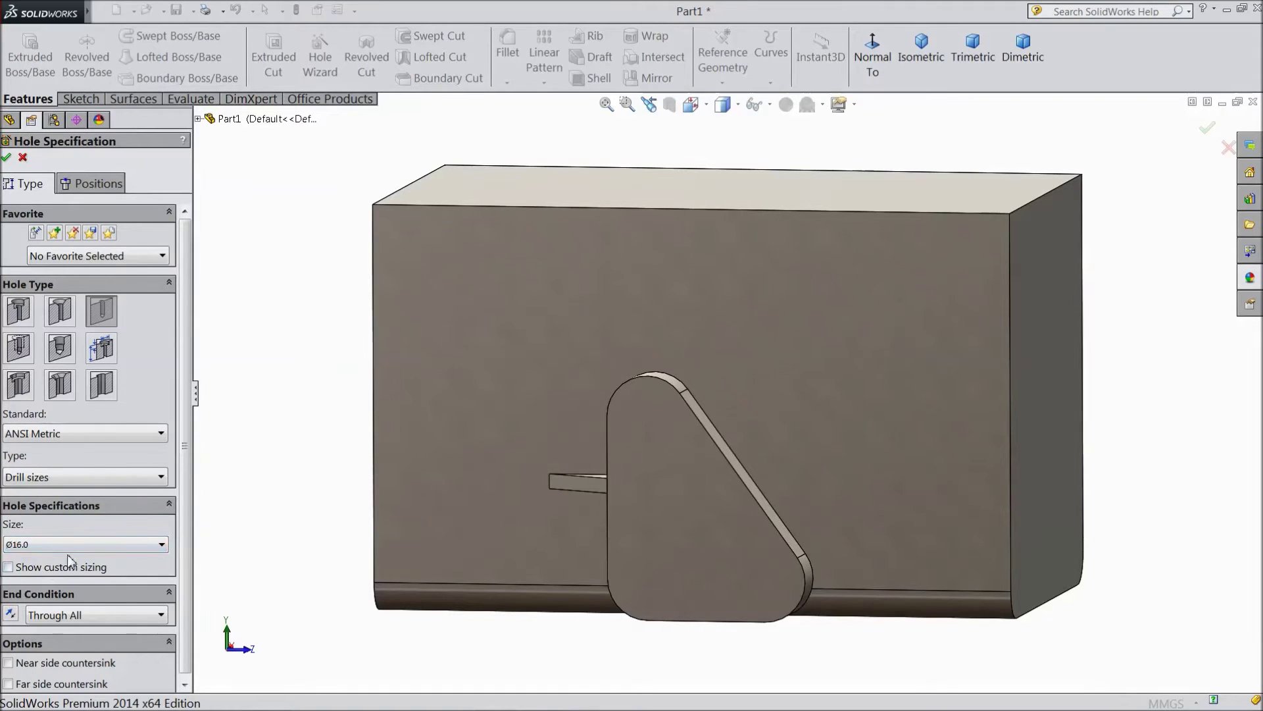
{"action": "left_click_drag", "start_coordinate": [186, 540], "coordinate": [187, 547]}
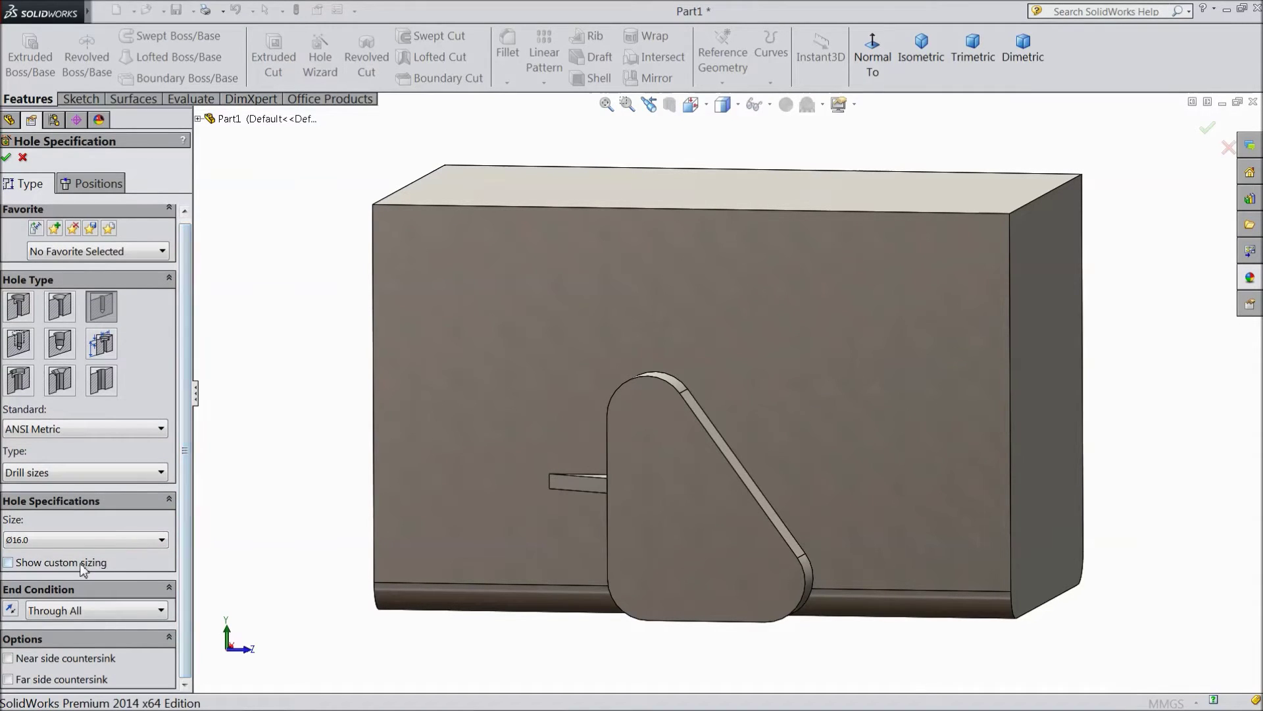
Make the hole blind 30 mm deep and begin placing it on the triangular boss face.
{"action": "left_click", "coordinate": [52, 612]}
{"action": "left_click", "coordinate": [58, 628]}
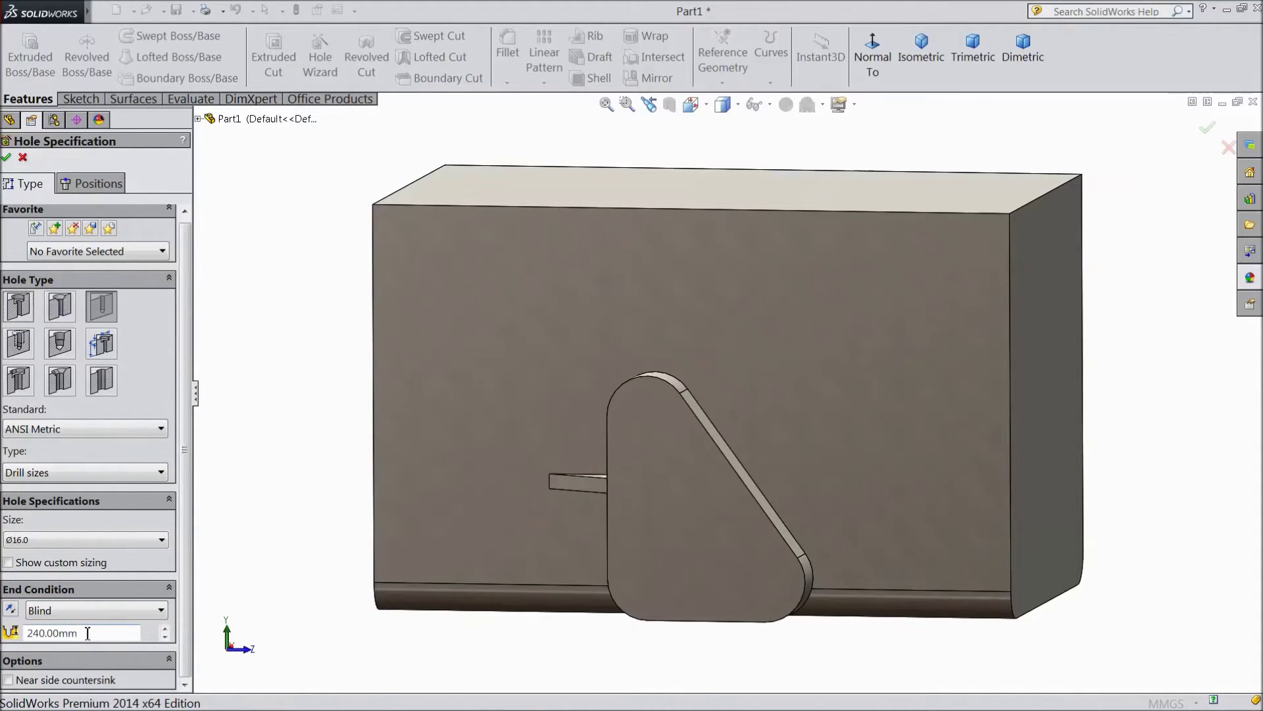
{"action": "left_click_drag", "start_coordinate": [86, 633], "coordinate": [11, 628]}
{"action": "type", "text": "30"}
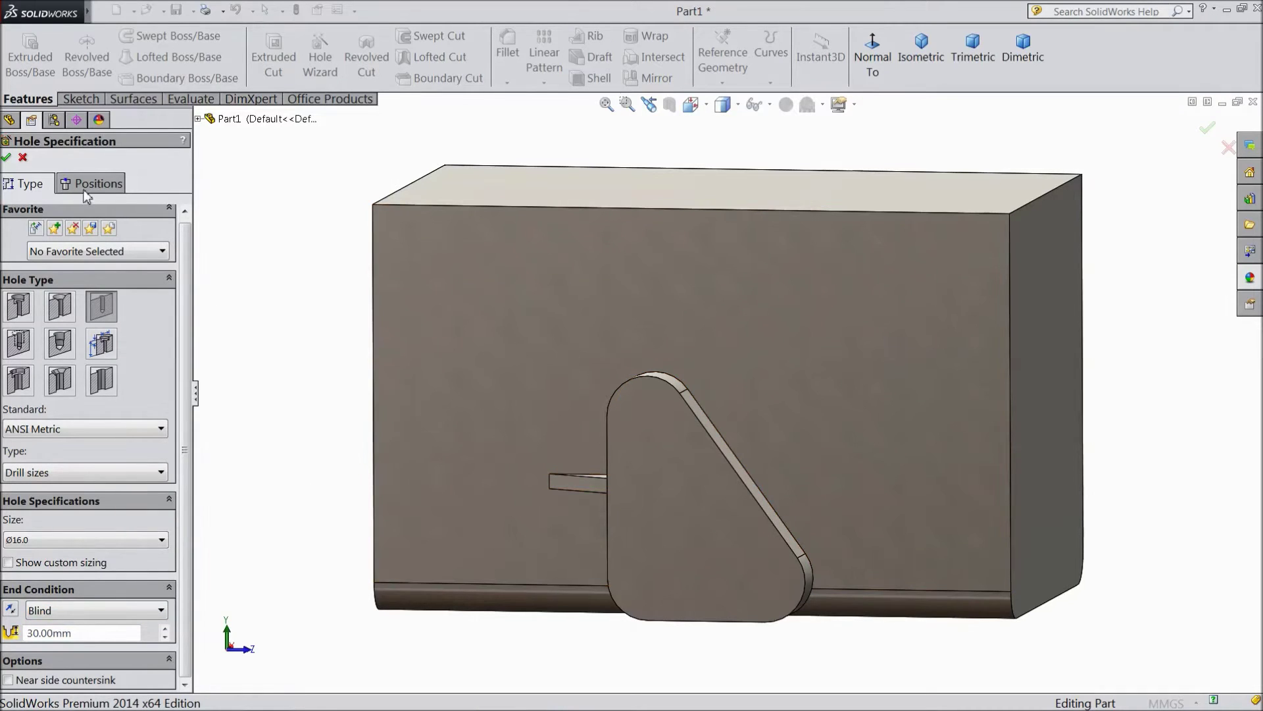
{"action": "left_click", "coordinate": [89, 185]}
{"action": "left_click", "coordinate": [649, 508]}
Place Ø16 holes at the top, lower-right and lower-left arc centres and create Hole1.
{"action": "middle_click_drag", "start_coordinate": [291, 451], "coordinate": [309, 446]}
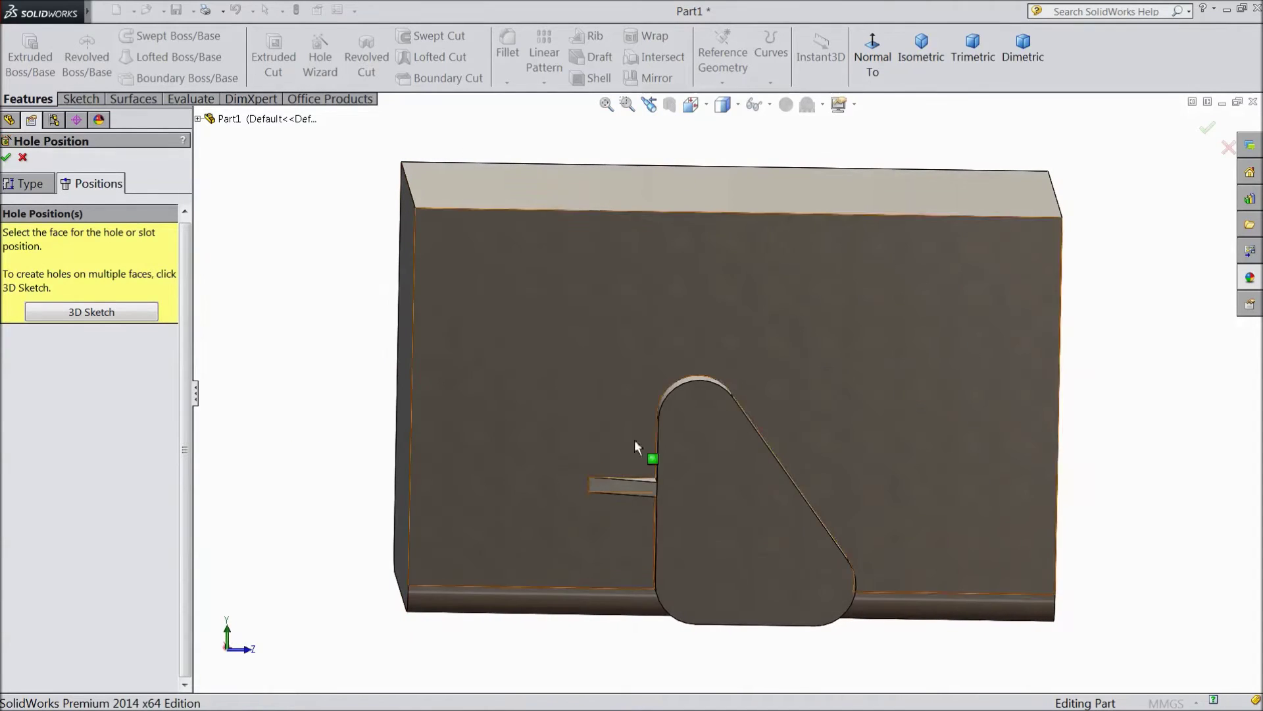
{"action": "left_click", "coordinate": [717, 443]}
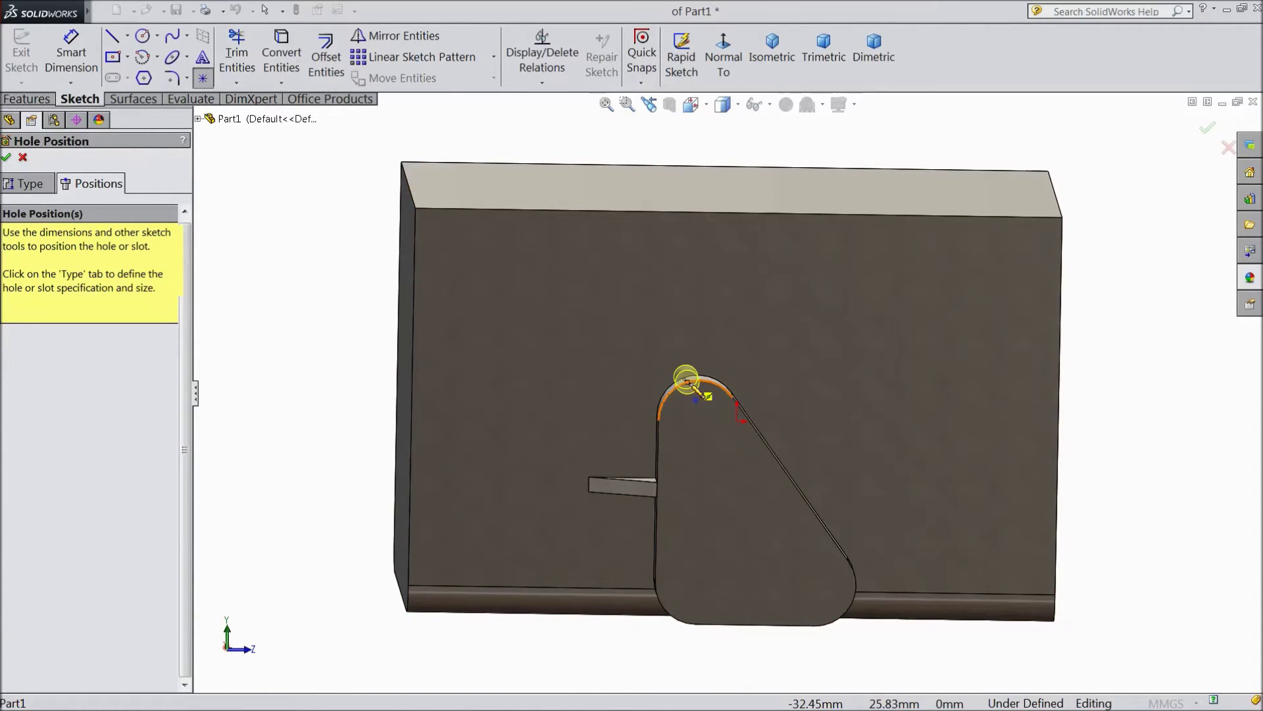
{"action": "left_click", "coordinate": [700, 421]}
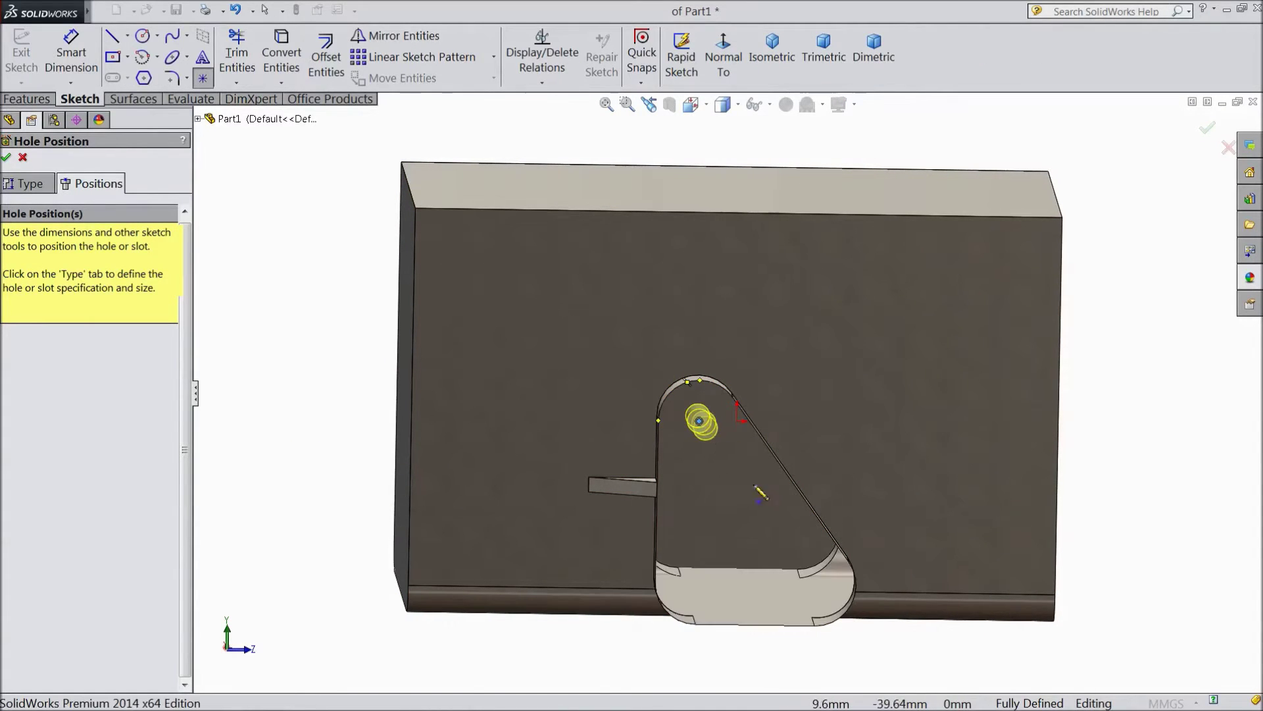
{"action": "scroll", "coordinate": [839, 592], "scroll_direction": "down", "scroll_amount": 3}
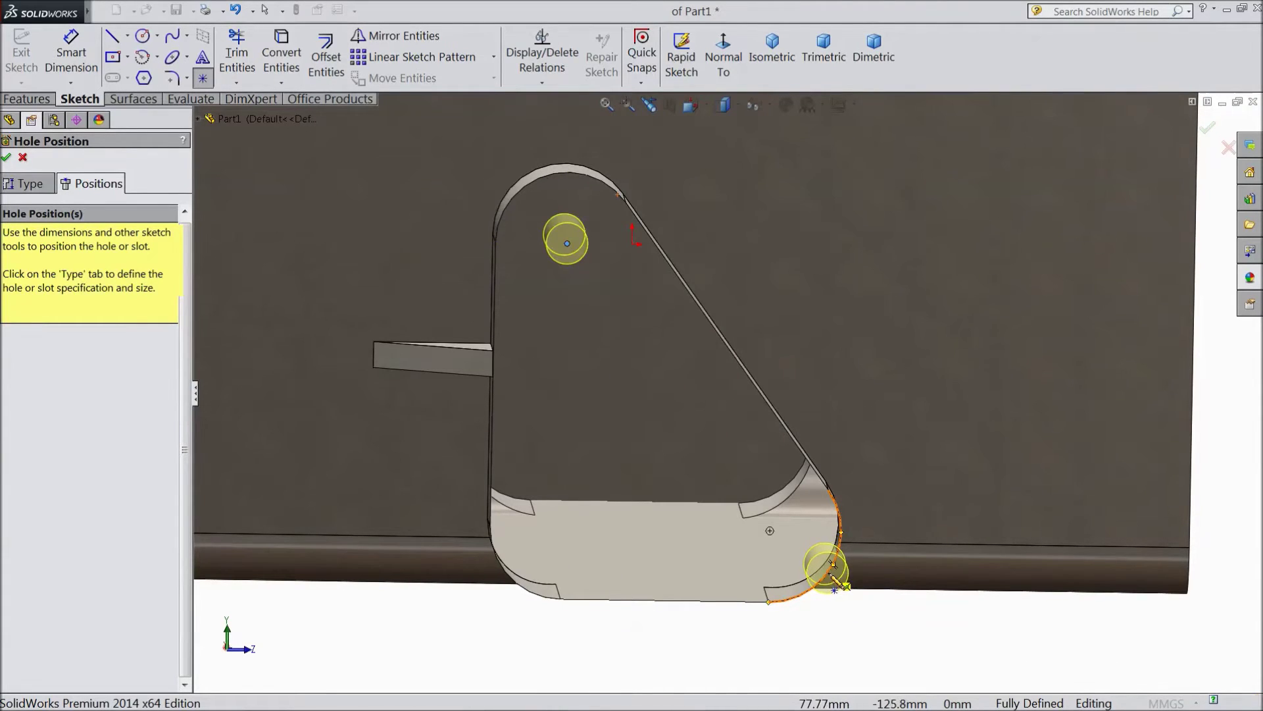
{"action": "left_click", "coordinate": [770, 530]}
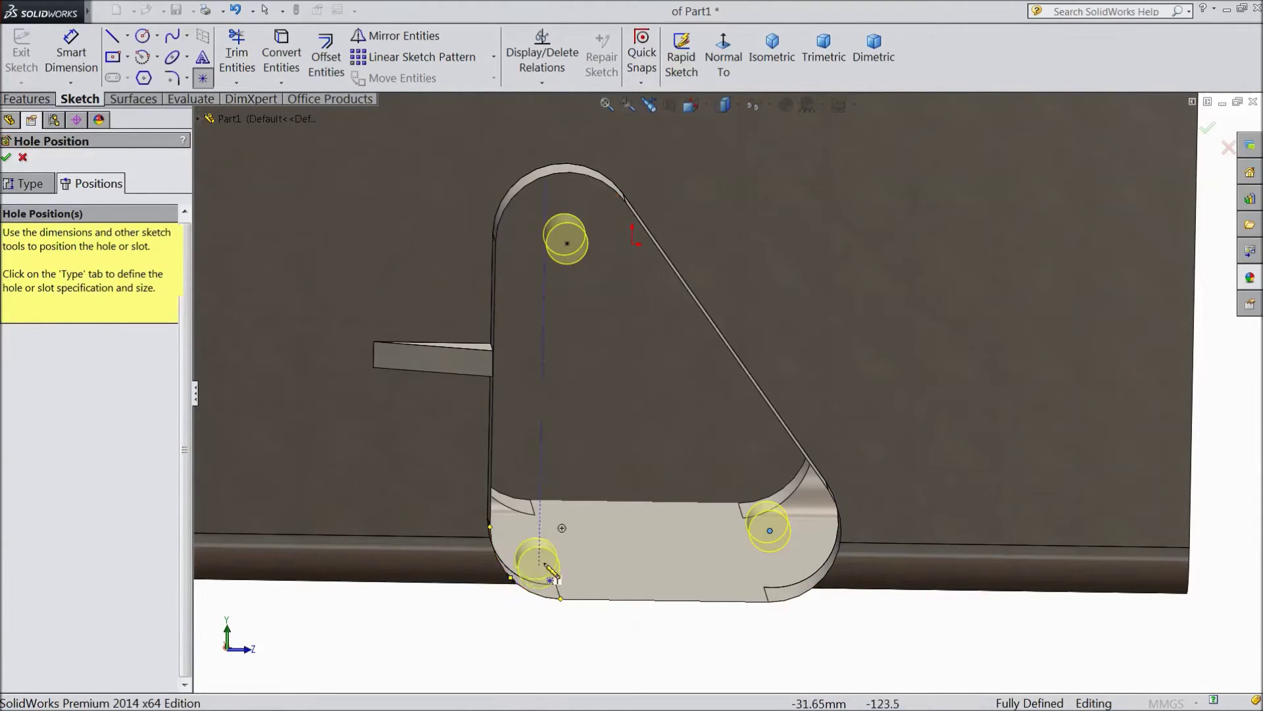
{"action": "left_click", "coordinate": [561, 528]}
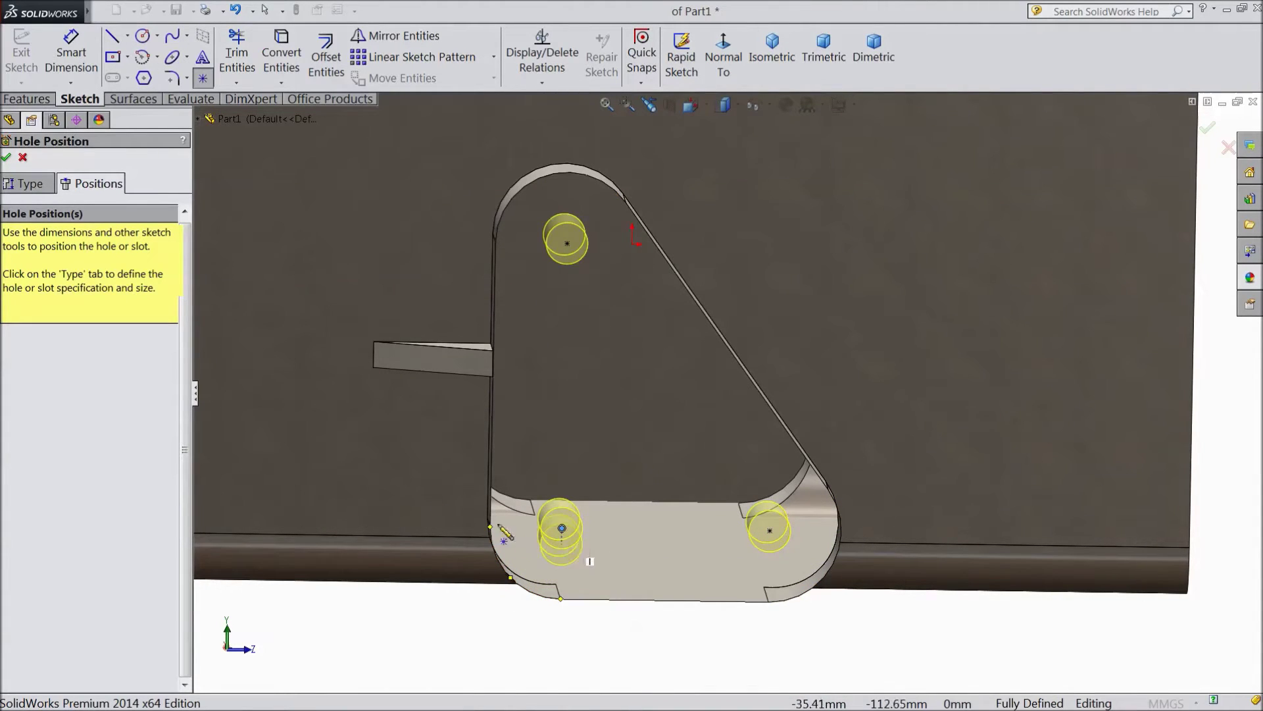
{"action": "left_click", "coordinate": [6, 159]}
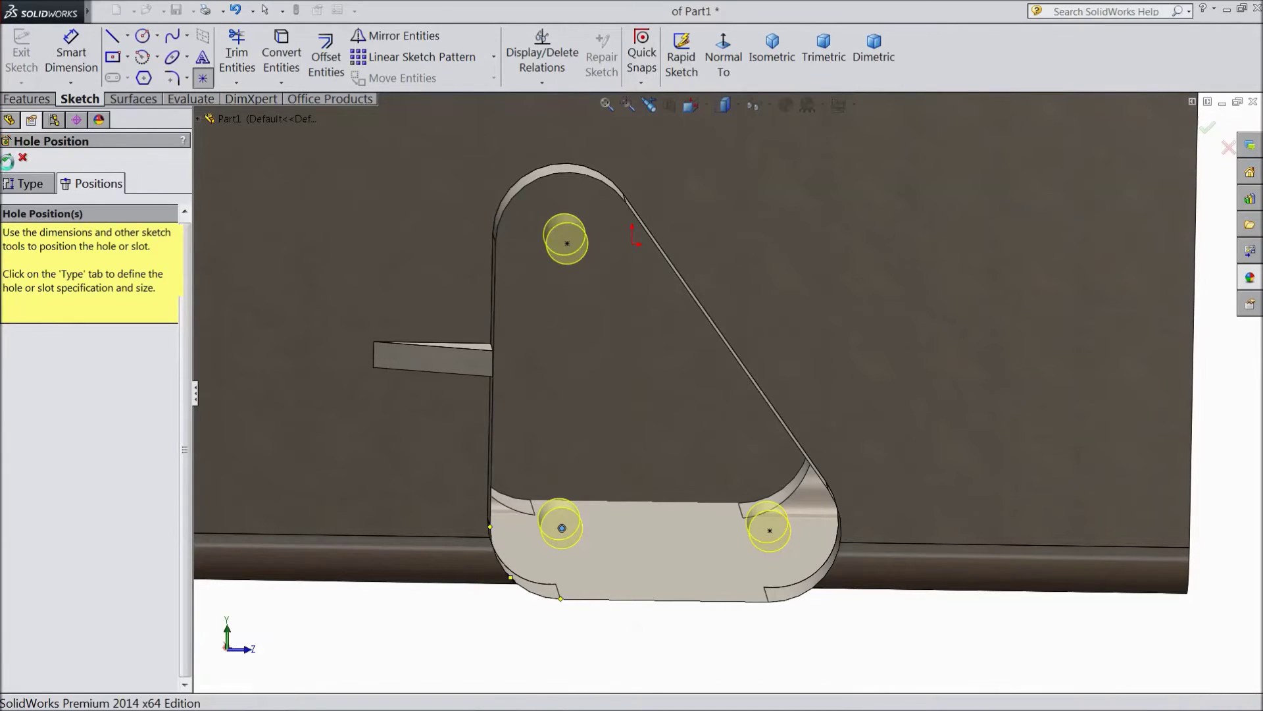
{"action": "right_click", "coordinate": [521, 580]}
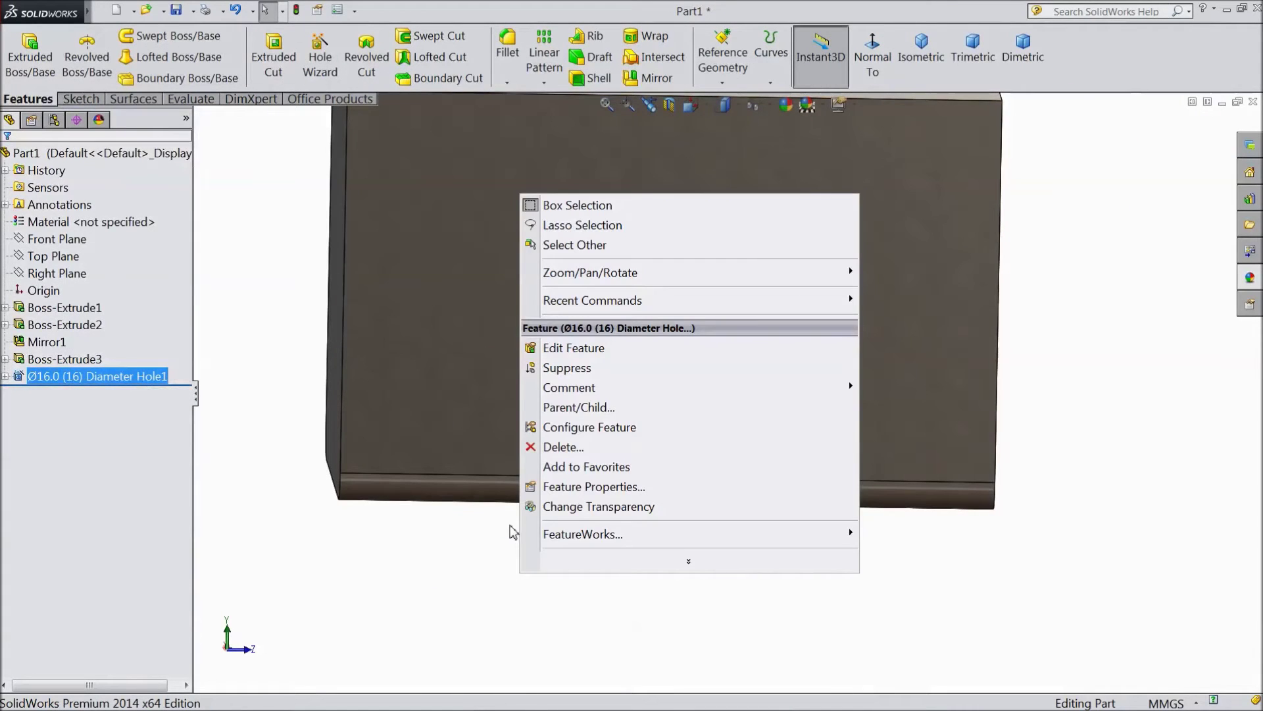
Open a new sketch on the Right Plane and turn the view normal to it.
{"action": "left_click", "coordinate": [483, 571]}
{"action": "mouse_move", "coordinate": [484, 571]}
{"action": "middle_mouse_down"}
{"action": "mouse_move", "coordinate": [485, 512]}
{"action": "mouse_move", "coordinate": [485, 569]}
{"action": "mouse_move", "coordinate": [471, 575]}
{"action": "middle_mouse_up"}
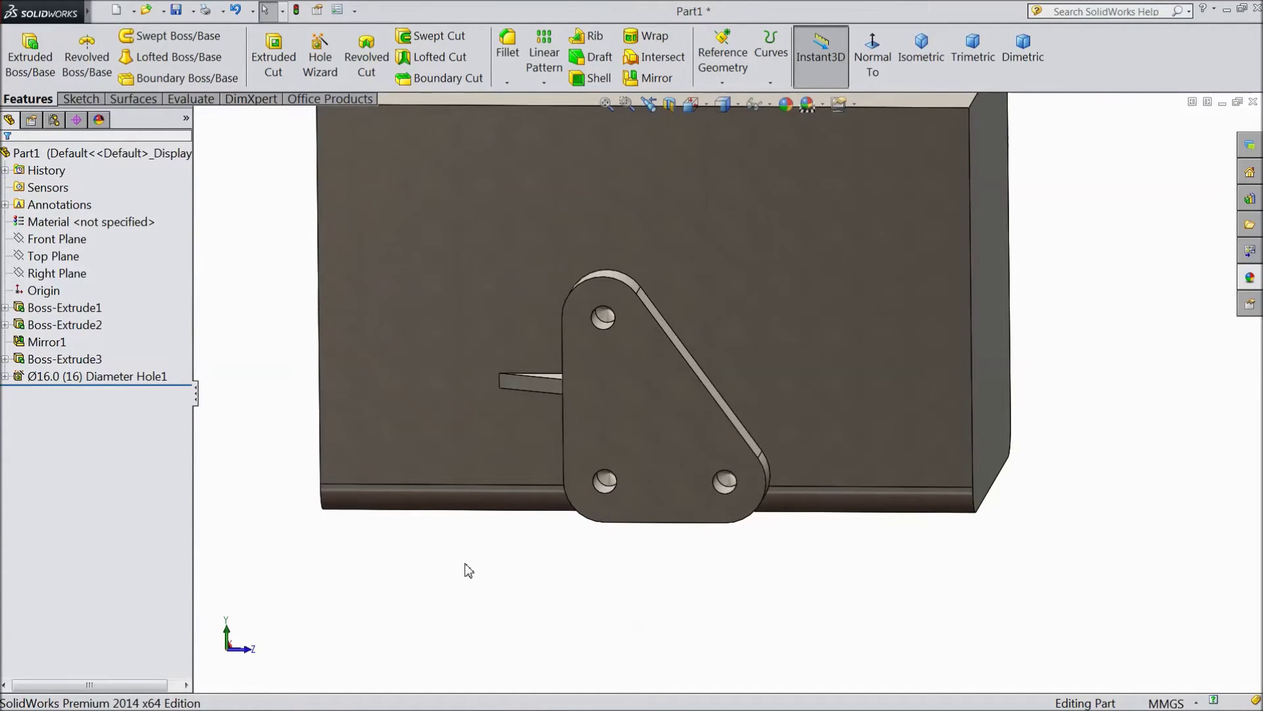
{"action": "left_click", "coordinate": [56, 275]}
{"action": "left_click", "coordinate": [92, 253]}
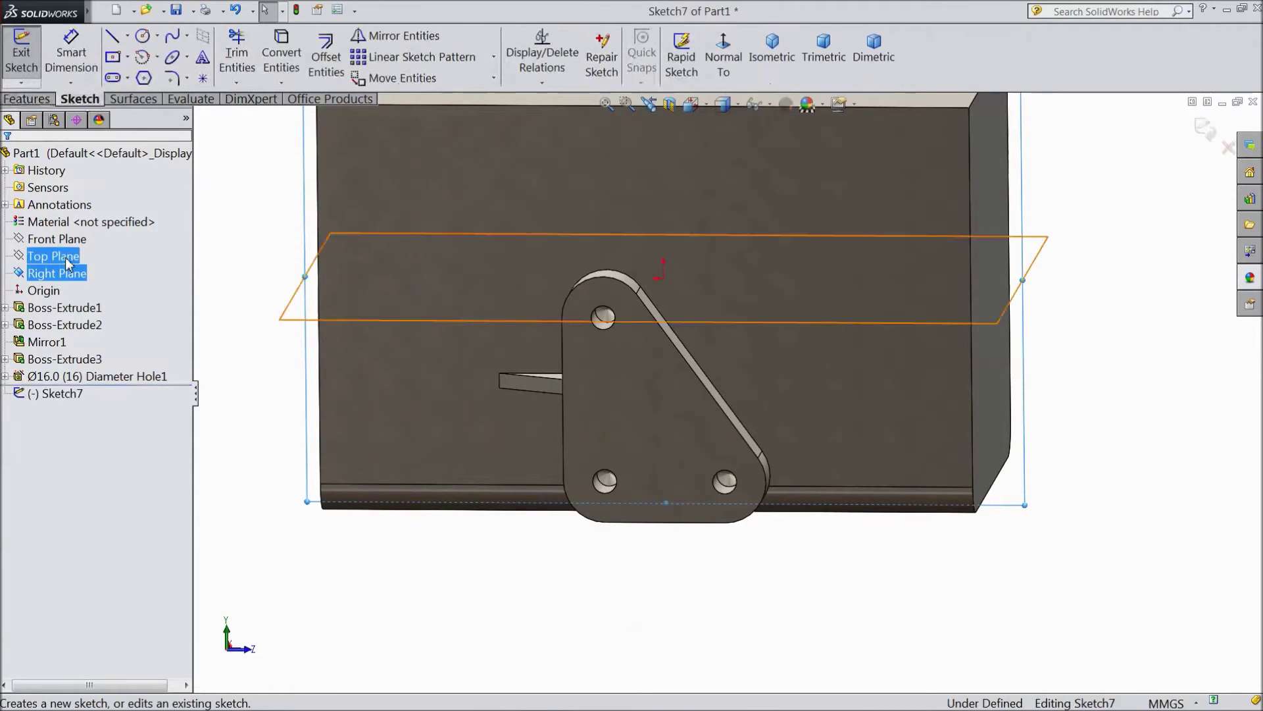
{"action": "left_click", "coordinate": [732, 61]}
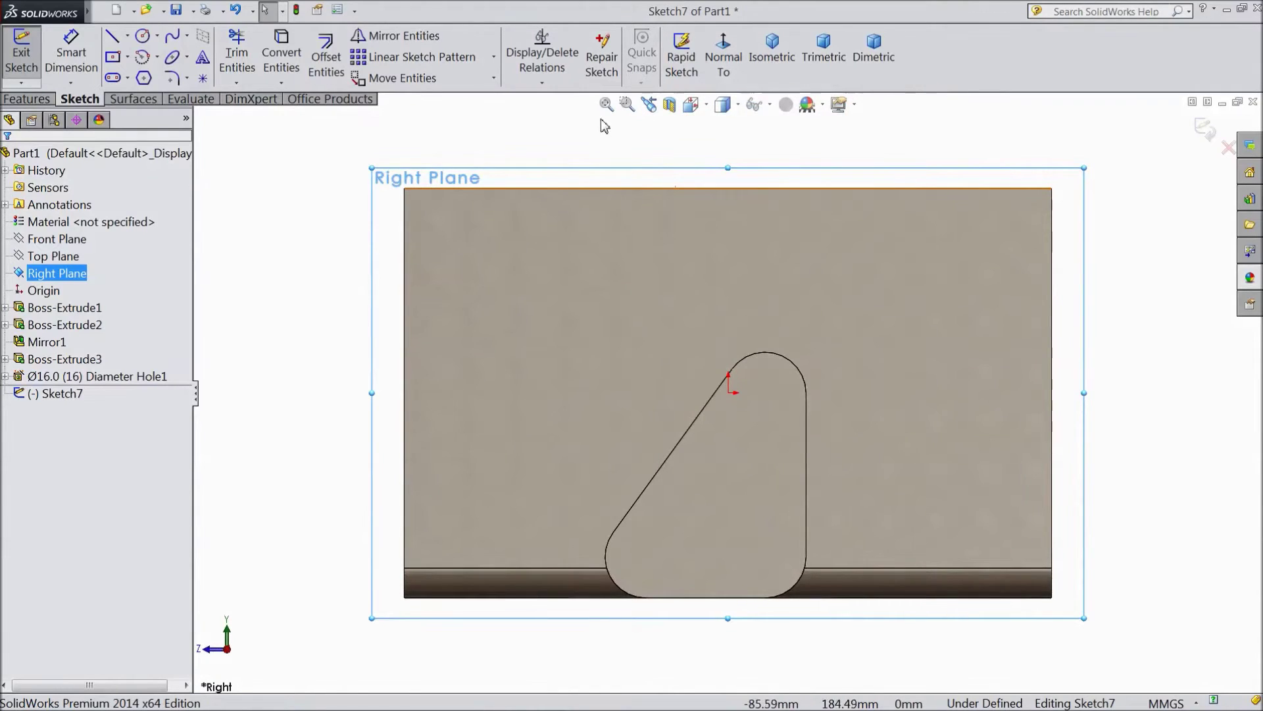
{"action": "left_click", "coordinate": [112, 38]}
{"action": "scroll", "coordinate": [967, 147], "scroll_direction": "down", "scroll_amount": 2}
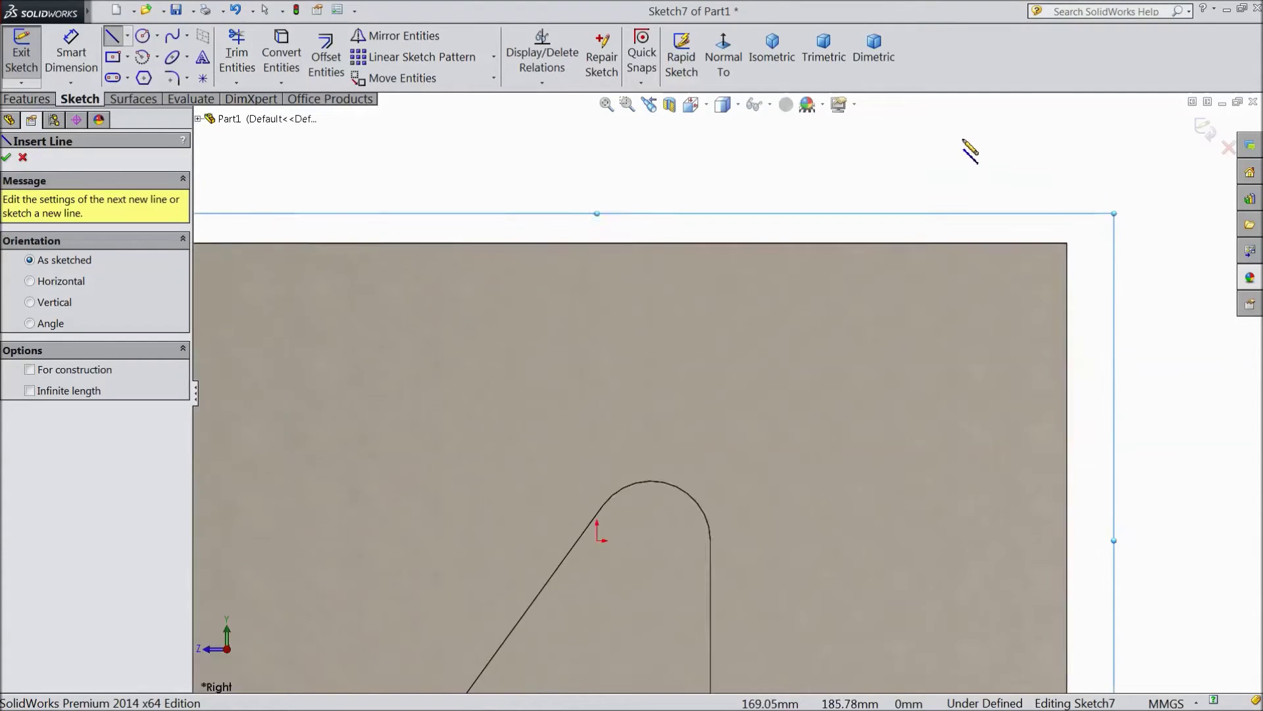
Draw a three-line triangle with its base on the block's top edge.
{"action": "scroll", "coordinate": [994, 248], "scroll_direction": "down", "scroll_amount": 1}
{"action": "left_click", "coordinate": [993, 276]}
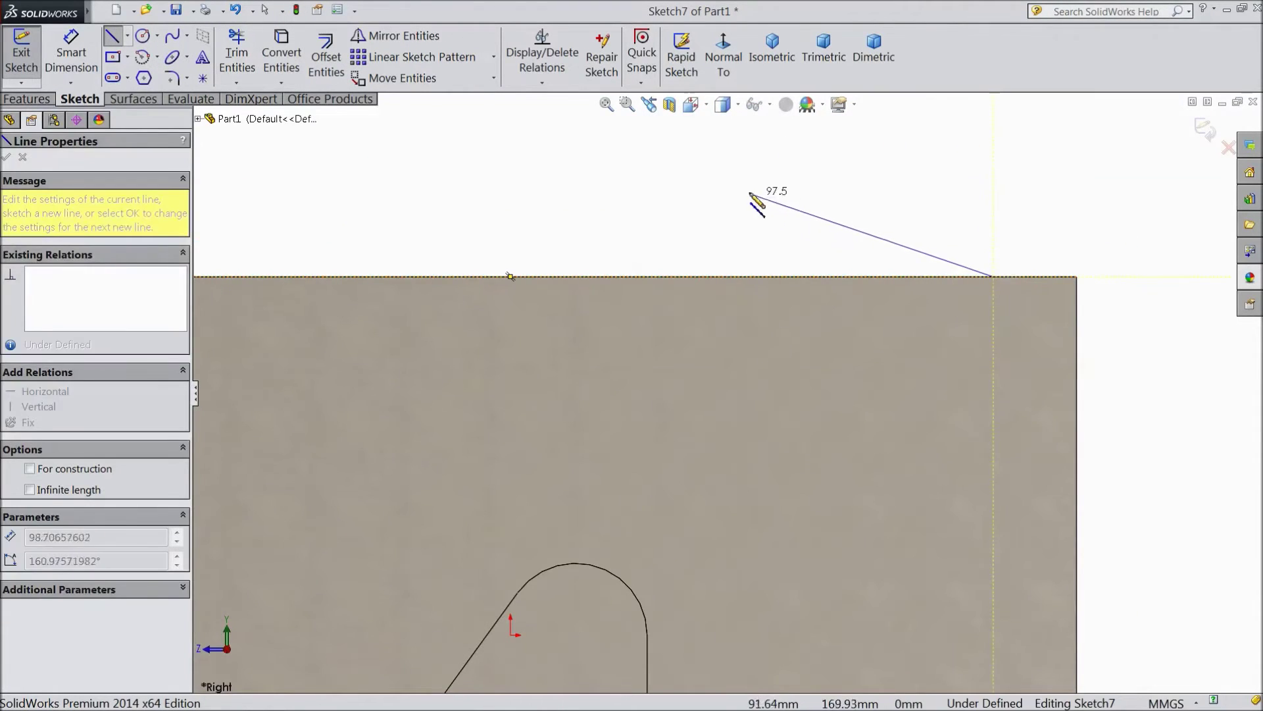
{"action": "left_click", "coordinate": [679, 155]}
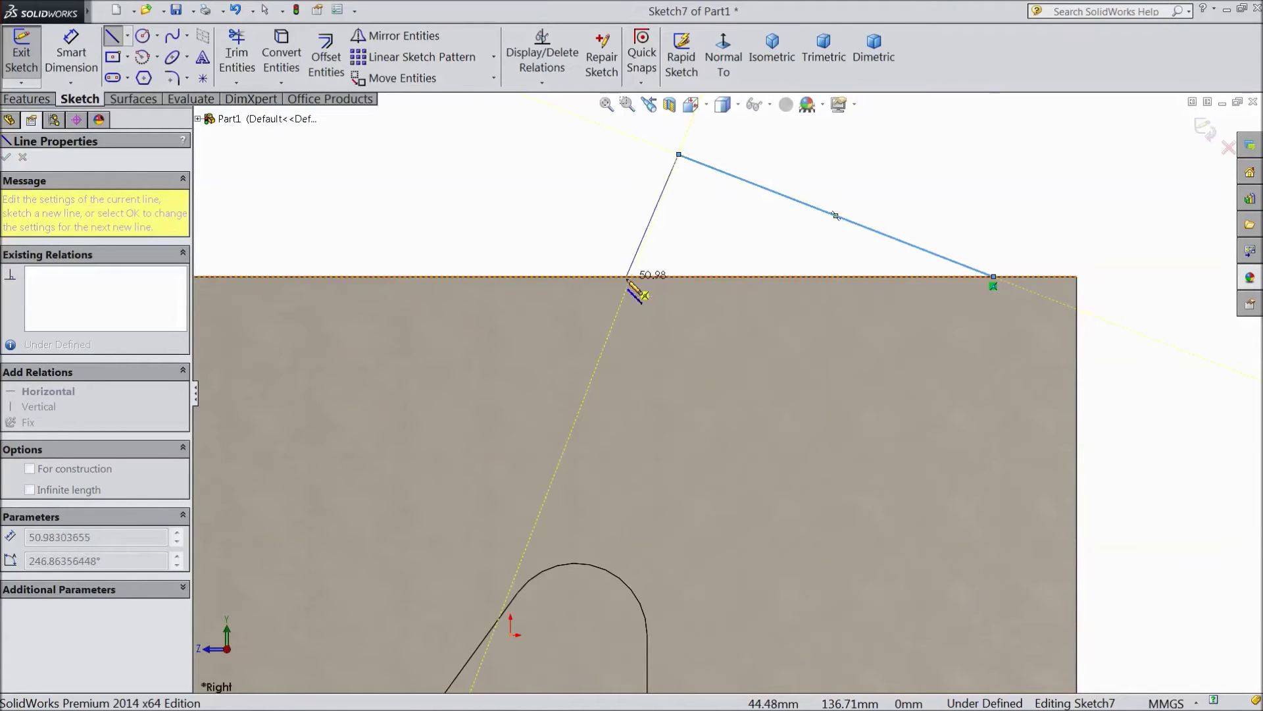
{"action": "left_click", "coordinate": [618, 277]}
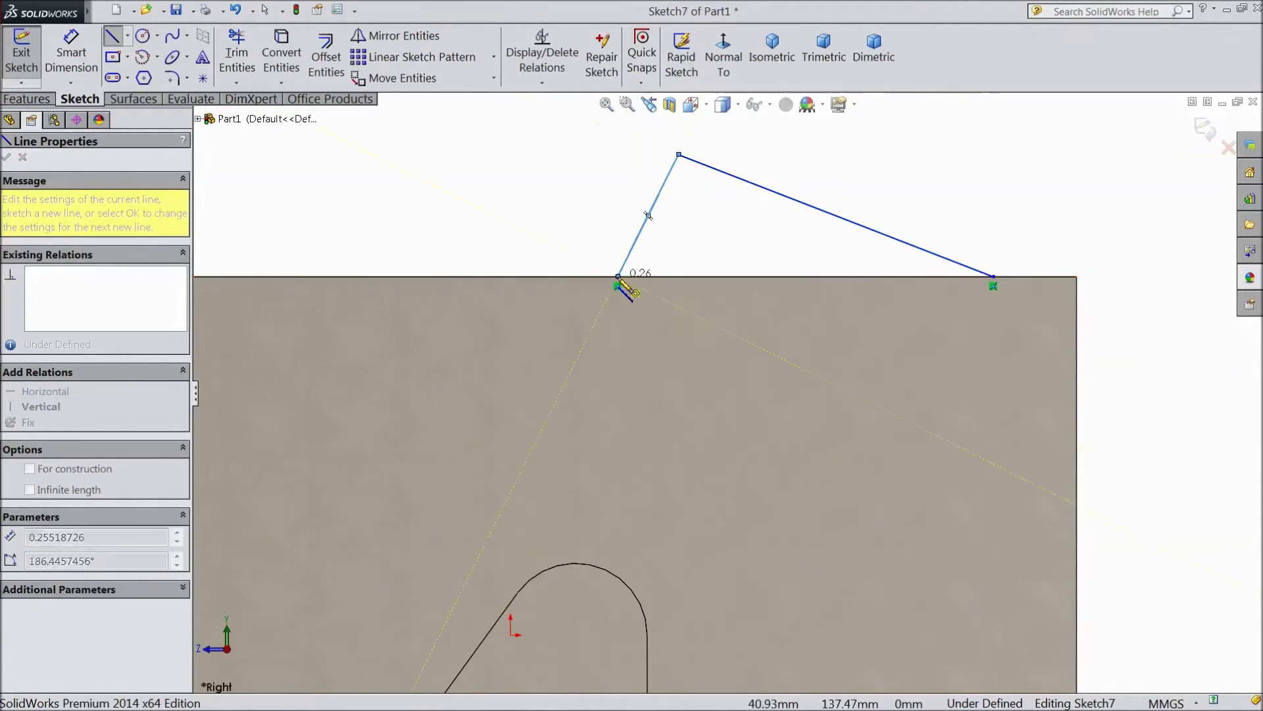
{"action": "left_click", "coordinate": [994, 277]}
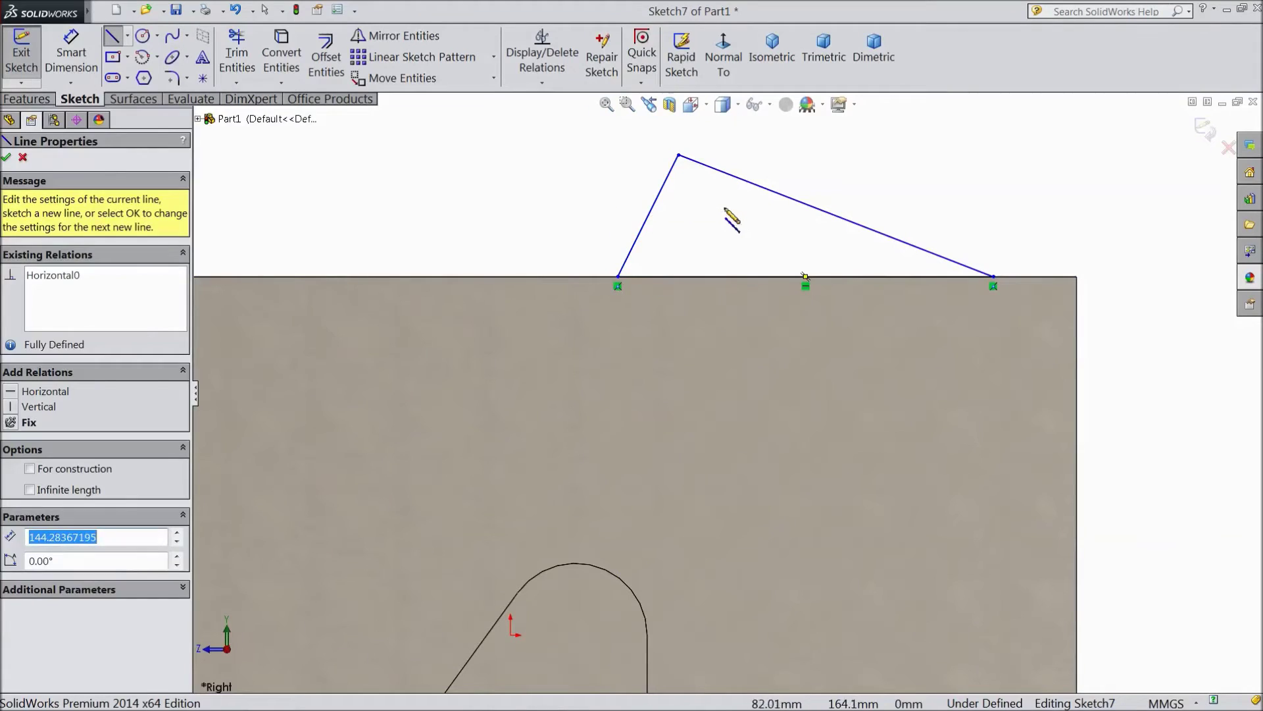
{"action": "key", "text": "Escape"}
Dimension the triangle 50 mm from the block's end with a 20° right base angle.
{"action": "left_click", "coordinate": [71, 53]}
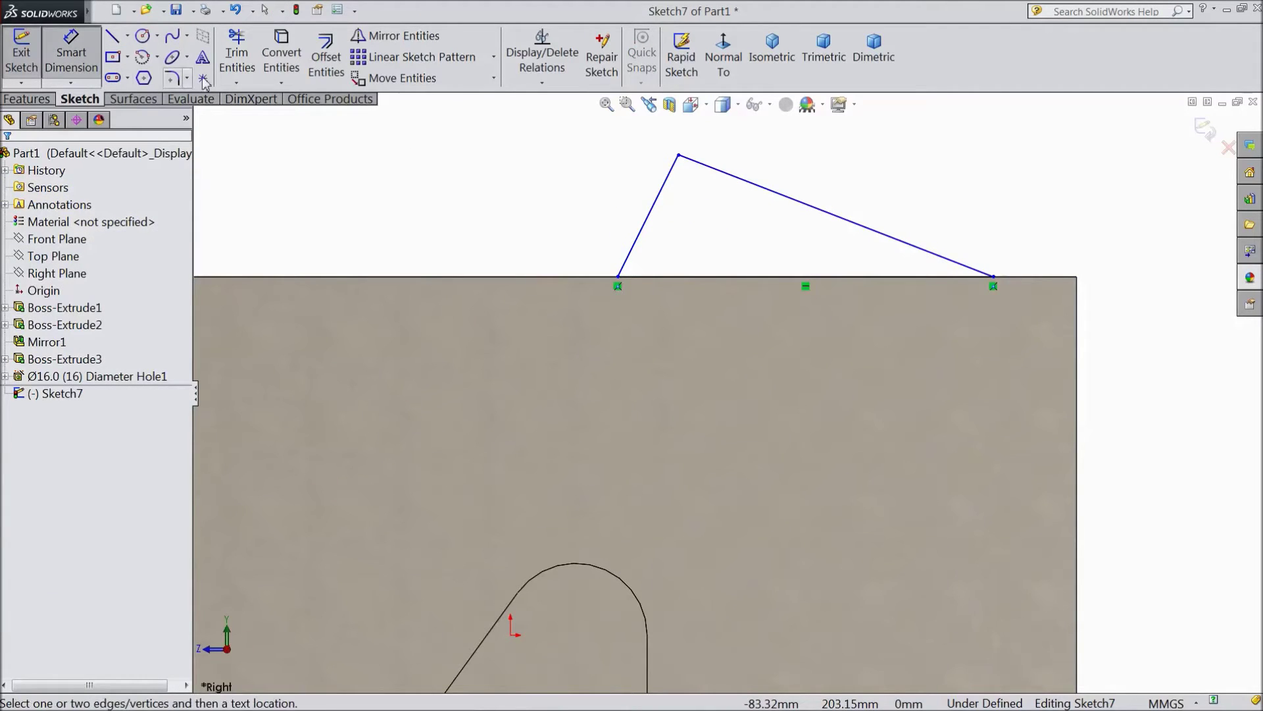
{"action": "left_click", "coordinate": [995, 278]}
{"action": "left_click", "coordinate": [1077, 278]}
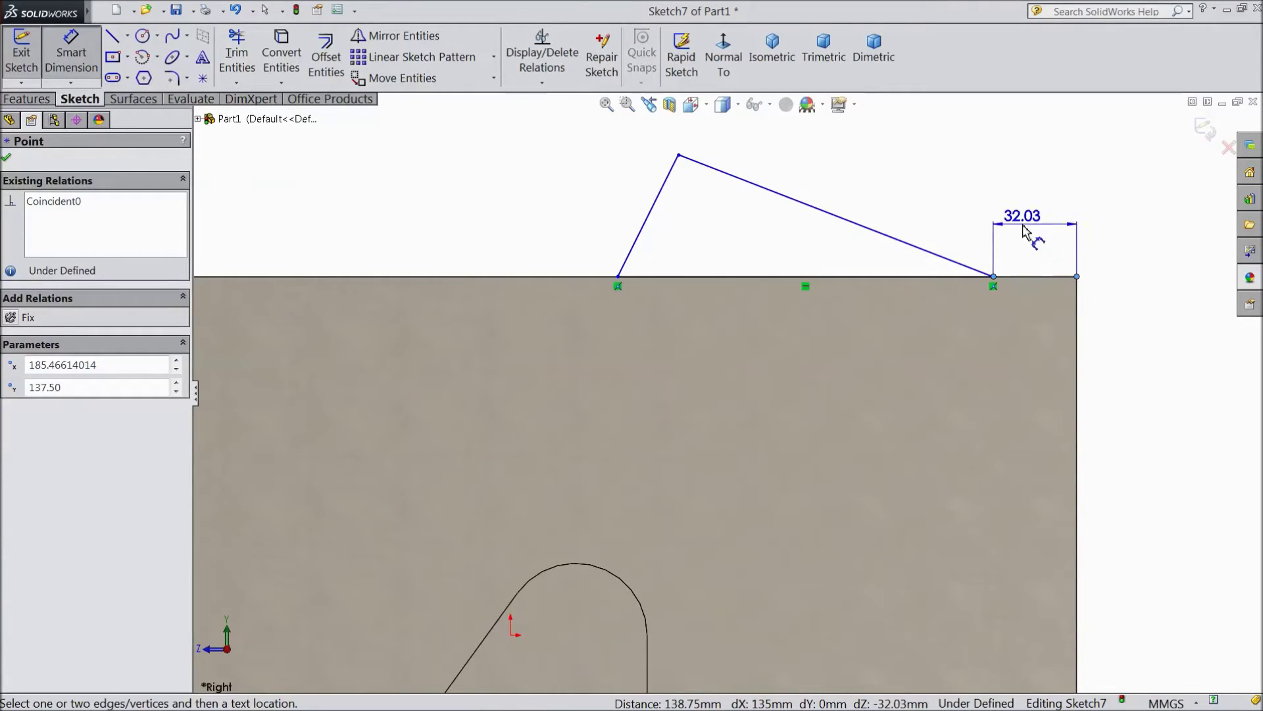
{"action": "left_click", "coordinate": [1039, 239]}
{"action": "type", "text": "50"}
{"action": "left_click", "coordinate": [952, 209]}
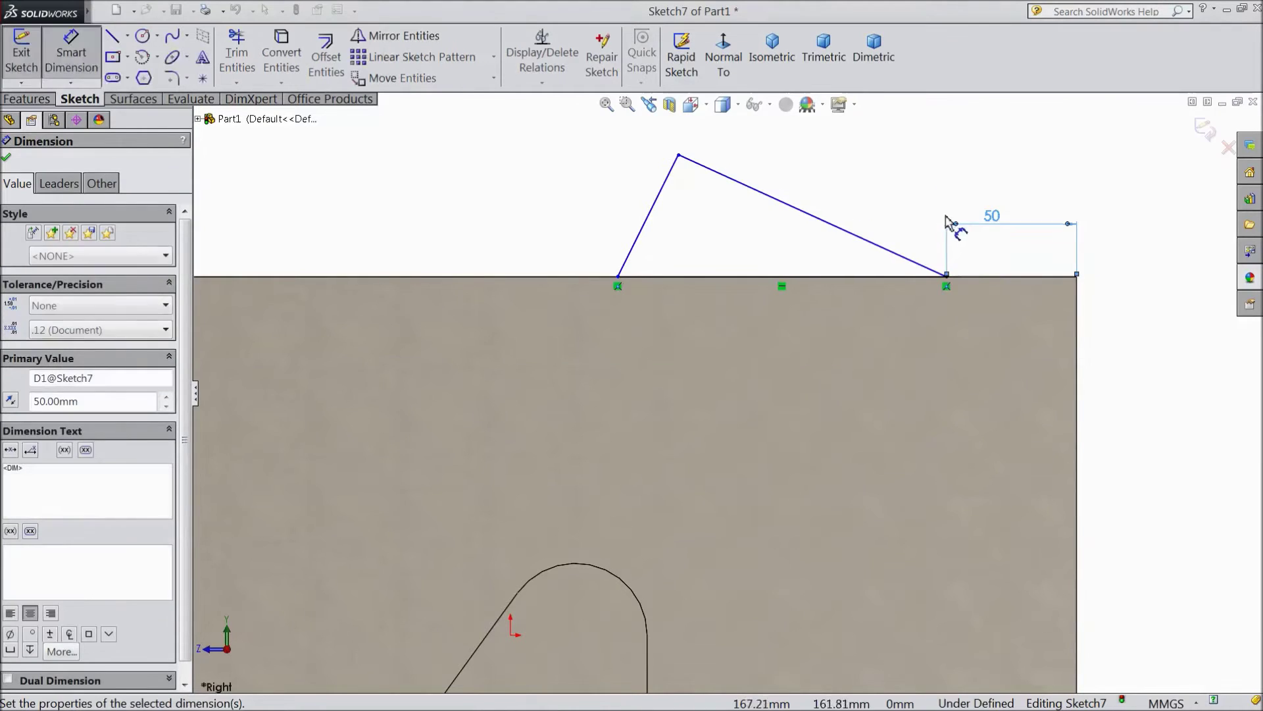
{"action": "left_click", "coordinate": [896, 258]}
{"action": "left_click", "coordinate": [880, 277]}
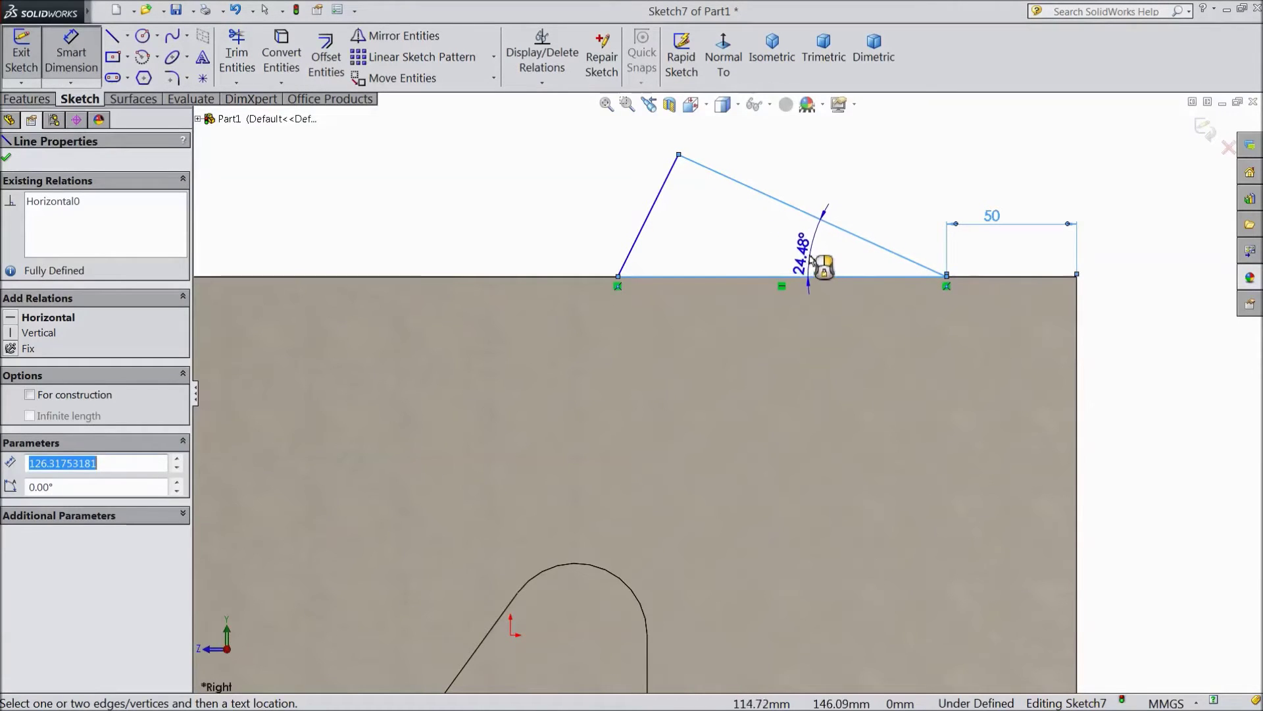
{"action": "left_click", "coordinate": [804, 260]}
{"action": "type", "text": "20"}
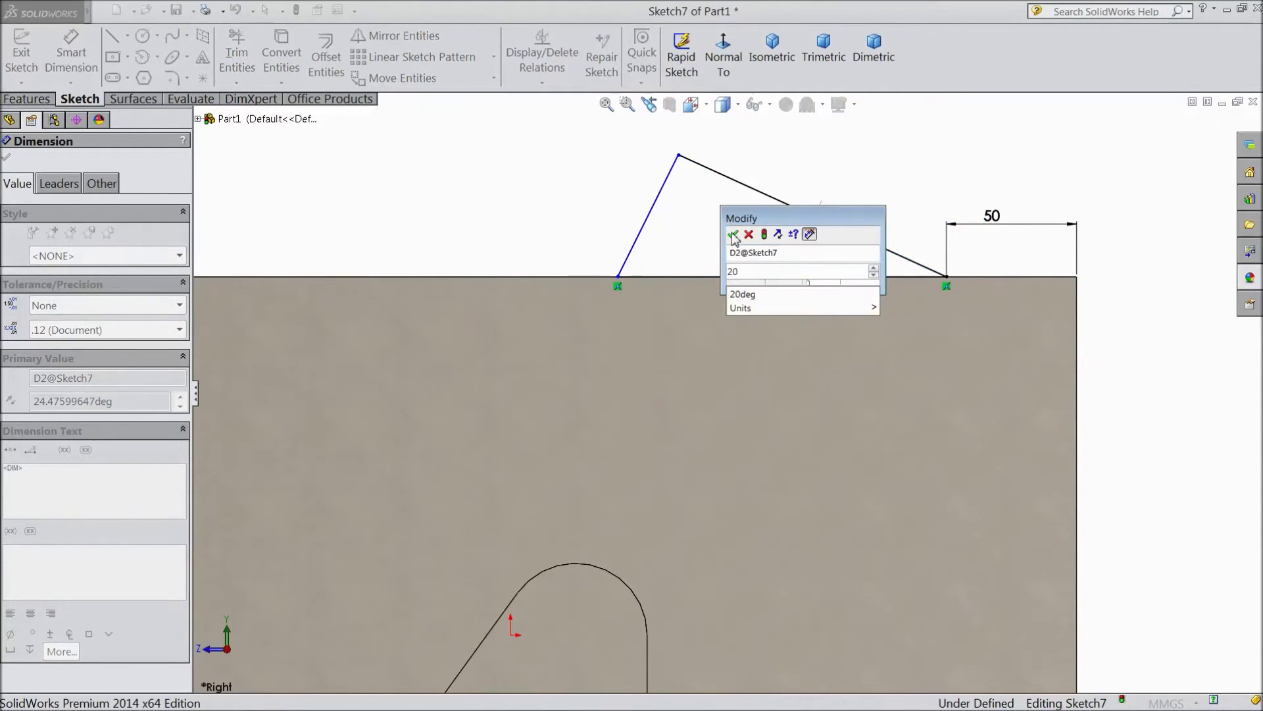
{"action": "left_click", "coordinate": [733, 235]}
Add the 60° left base angle and 180 mm base length to fully define the triangle.
{"action": "left_click", "coordinate": [635, 242]}
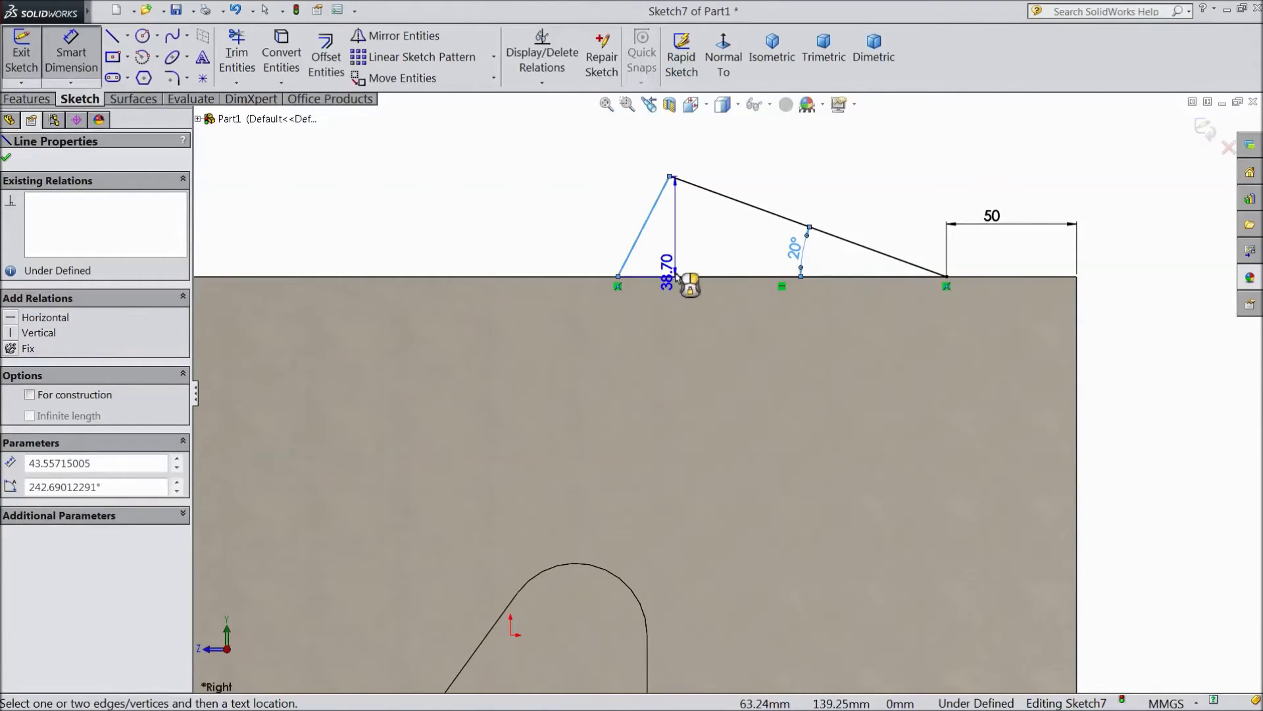
{"action": "left_click", "coordinate": [671, 276]}
{"action": "type", "text": "60"}
{"action": "left_click", "coordinate": [625, 223]}
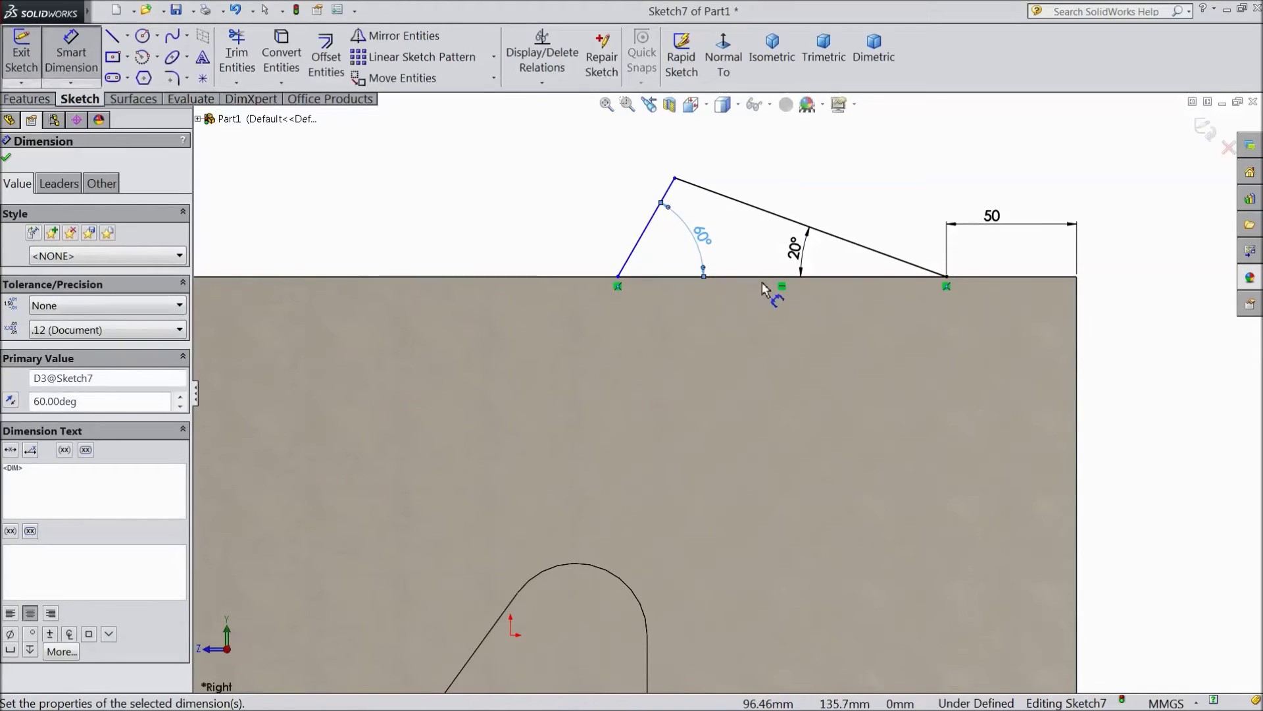
{"action": "left_click", "coordinate": [767, 277]}
{"action": "left_click", "coordinate": [776, 355]}
{"action": "type", "text": "180"}
{"action": "left_click", "coordinate": [705, 334]}
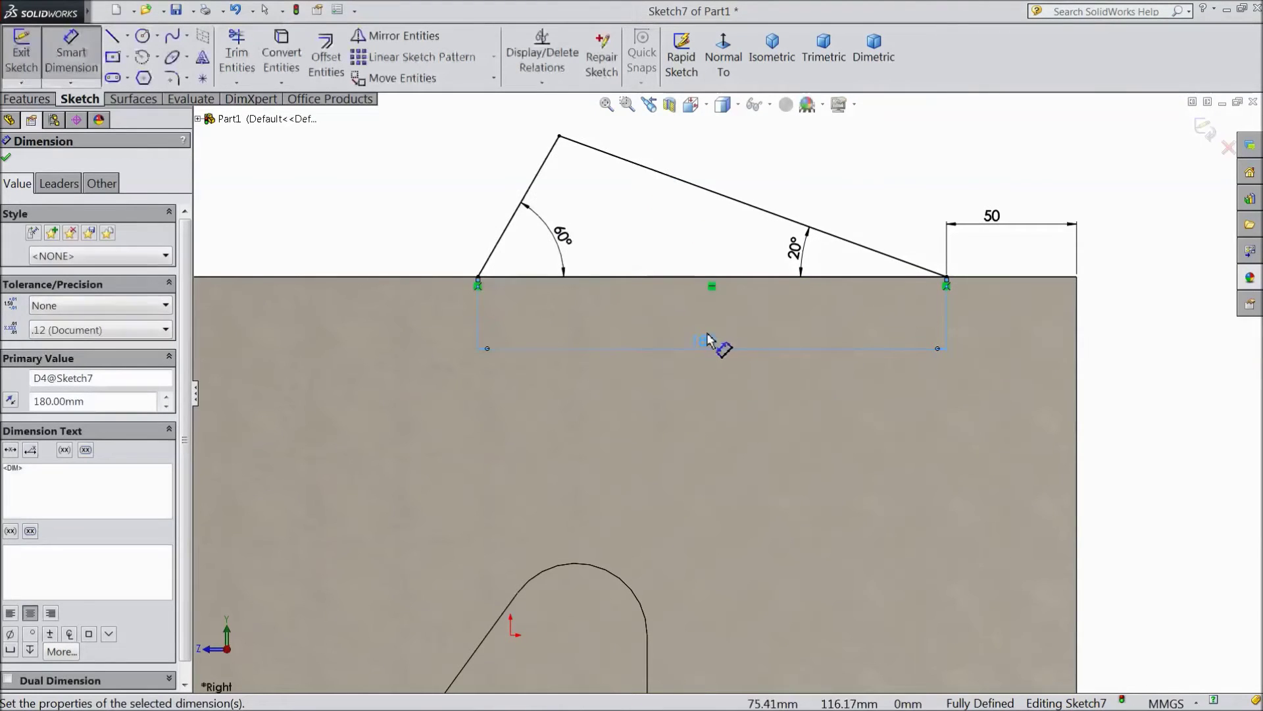
{"action": "left_click", "coordinate": [26, 98]}
{"action": "left_click", "coordinate": [29, 56]}
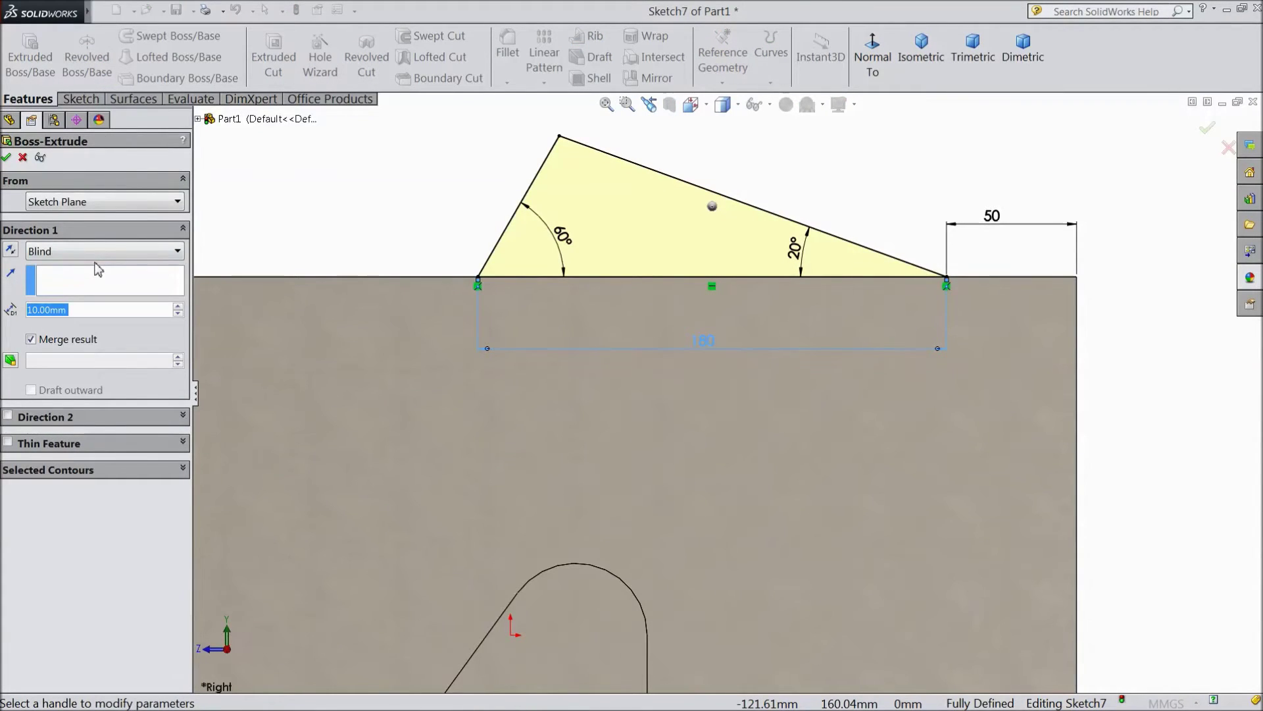
Extrude the triangle 160 mm with a Mid Plane end condition to create the wedge.
{"action": "type", "text": "160"}
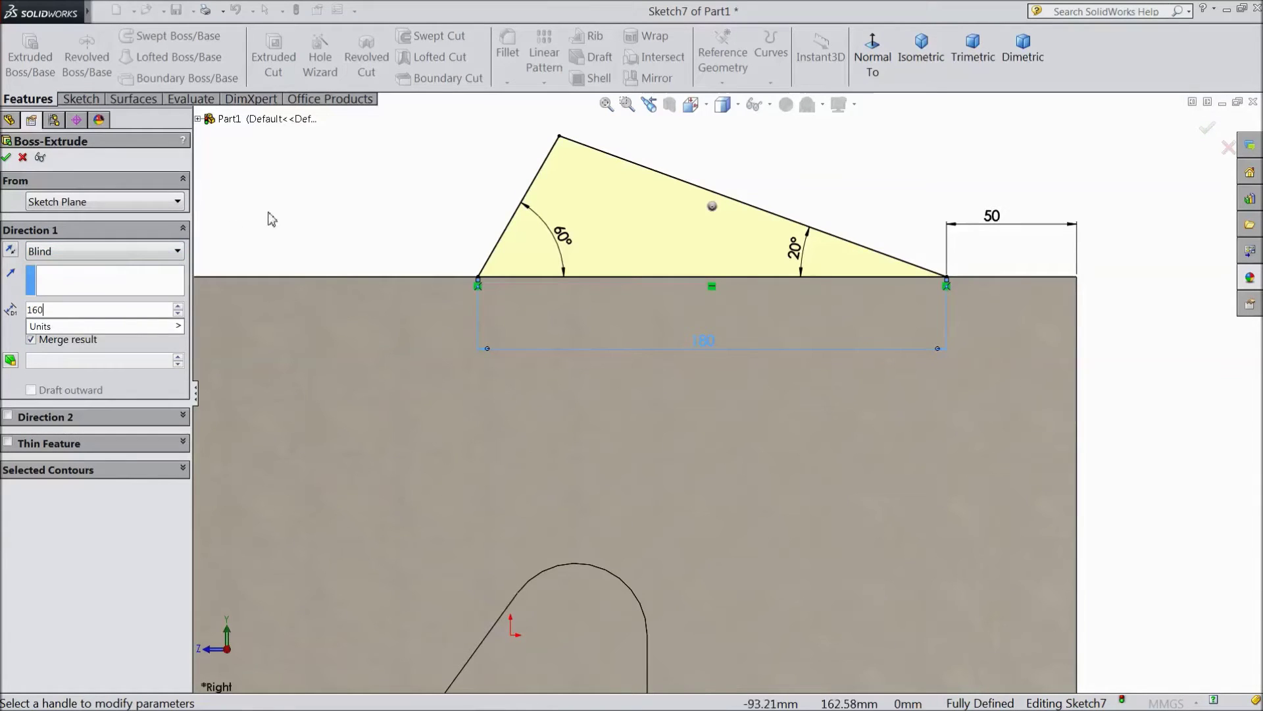
{"action": "key", "text": "Return"}
{"action": "middle_click_drag", "start_coordinate": [445, 204], "coordinate": [403, 324]}
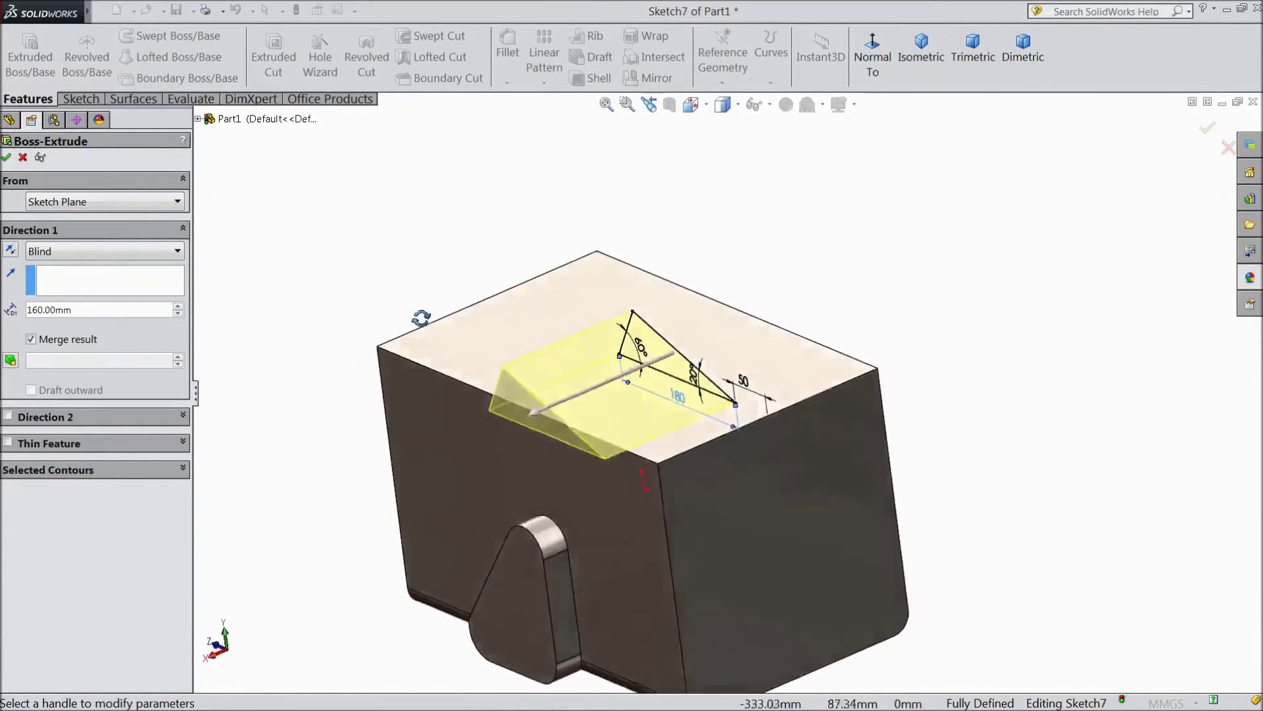
{"action": "scroll", "coordinate": [635, 428], "scroll_direction": "down", "scroll_amount": 2}
{"action": "scroll", "coordinate": [635, 427], "scroll_direction": "down", "scroll_amount": 1}
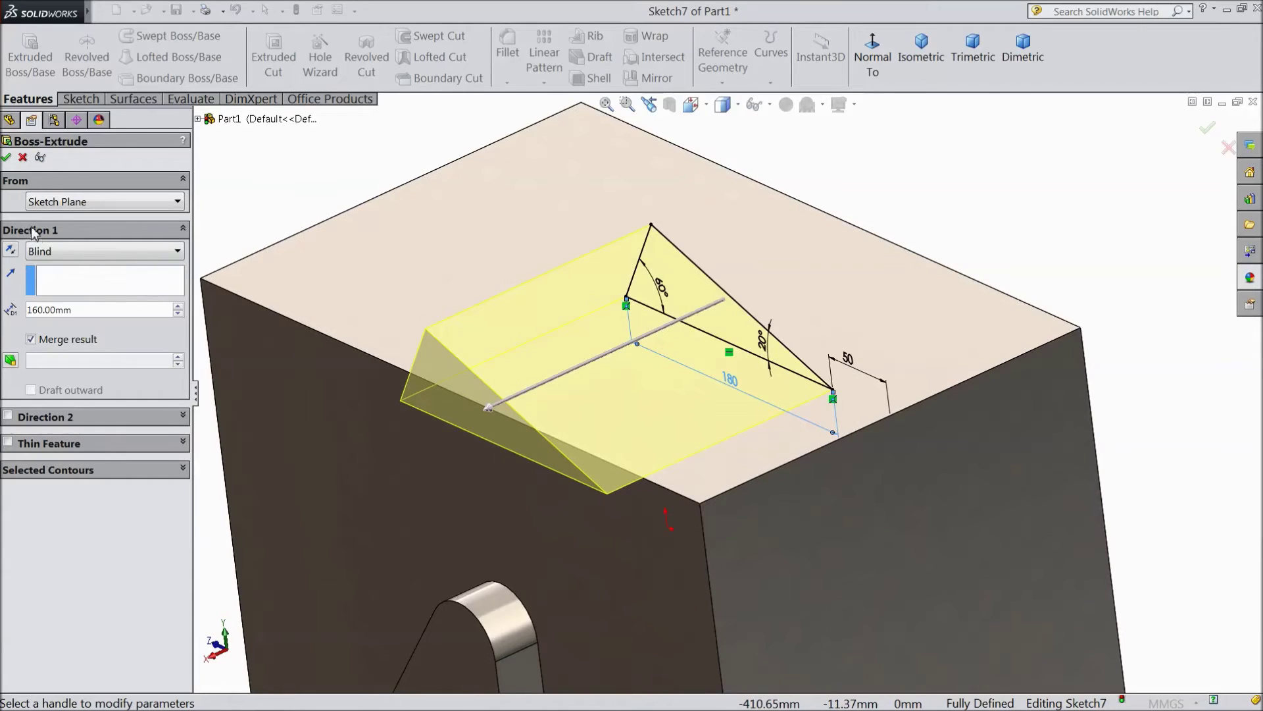
{"action": "left_click", "coordinate": [85, 251]}
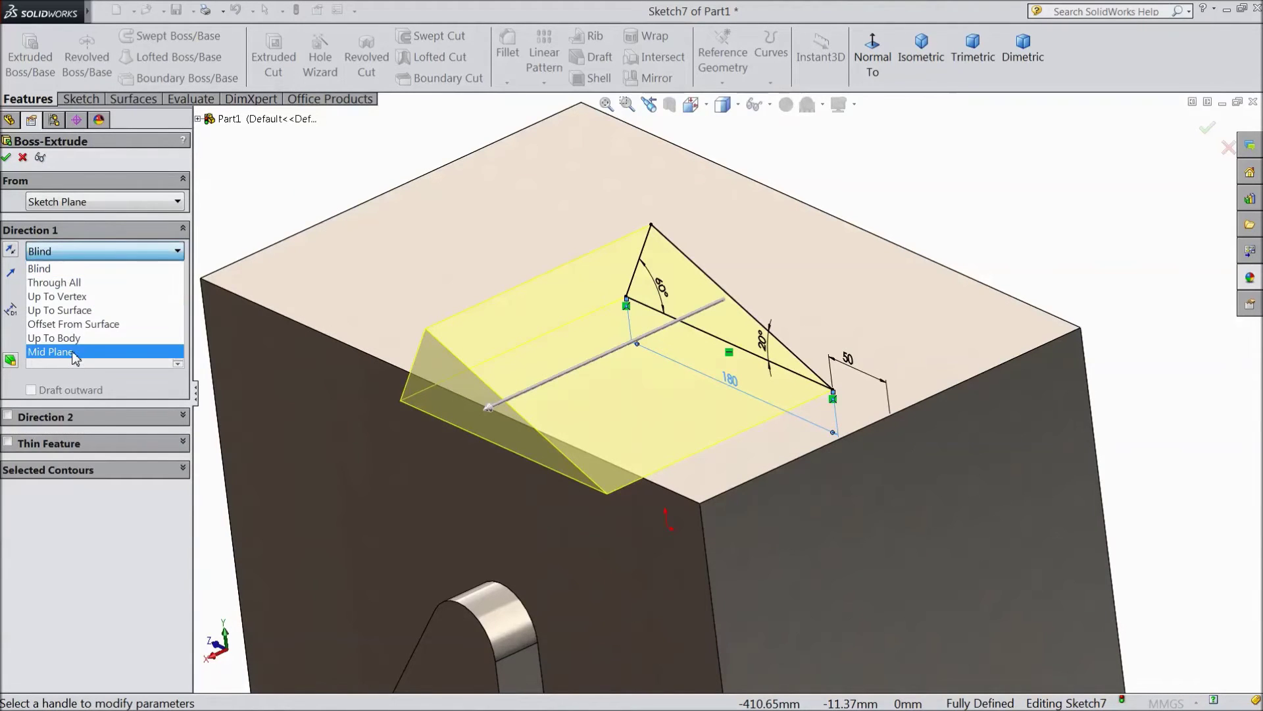
{"action": "left_click", "coordinate": [73, 353]}
{"action": "left_click", "coordinate": [6, 157]}
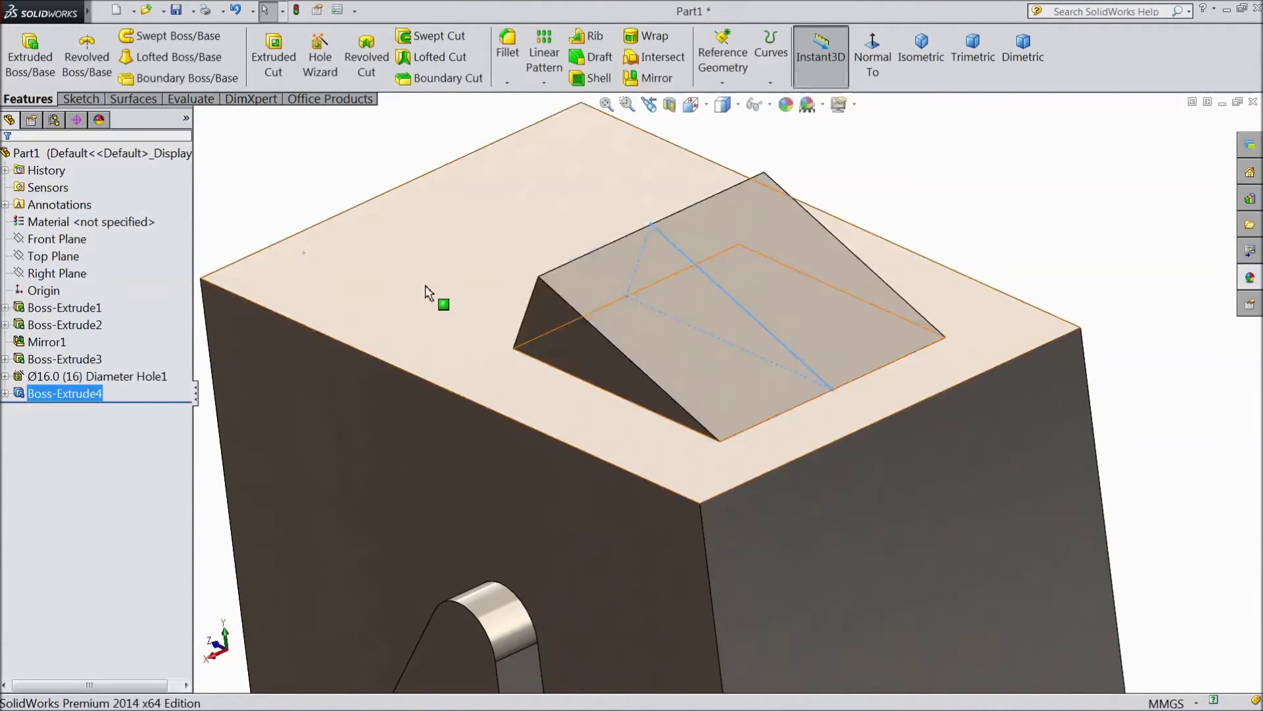
Orbit and zoom to inspect the wedge and the side with the plate.
{"action": "scroll", "coordinate": [395, 270], "scroll_direction": "up", "scroll_amount": 3}
{"action": "mouse_move", "coordinate": [310, 257]}
{"action": "middle_mouse_down"}
{"action": "mouse_move", "coordinate": [361, 234]}
{"action": "mouse_move", "coordinate": [332, 262]}
{"action": "mouse_move", "coordinate": [301, 268]}
{"action": "middle_mouse_up"}
{"action": "scroll", "coordinate": [327, 266], "scroll_direction": "up", "scroll_amount": 3}
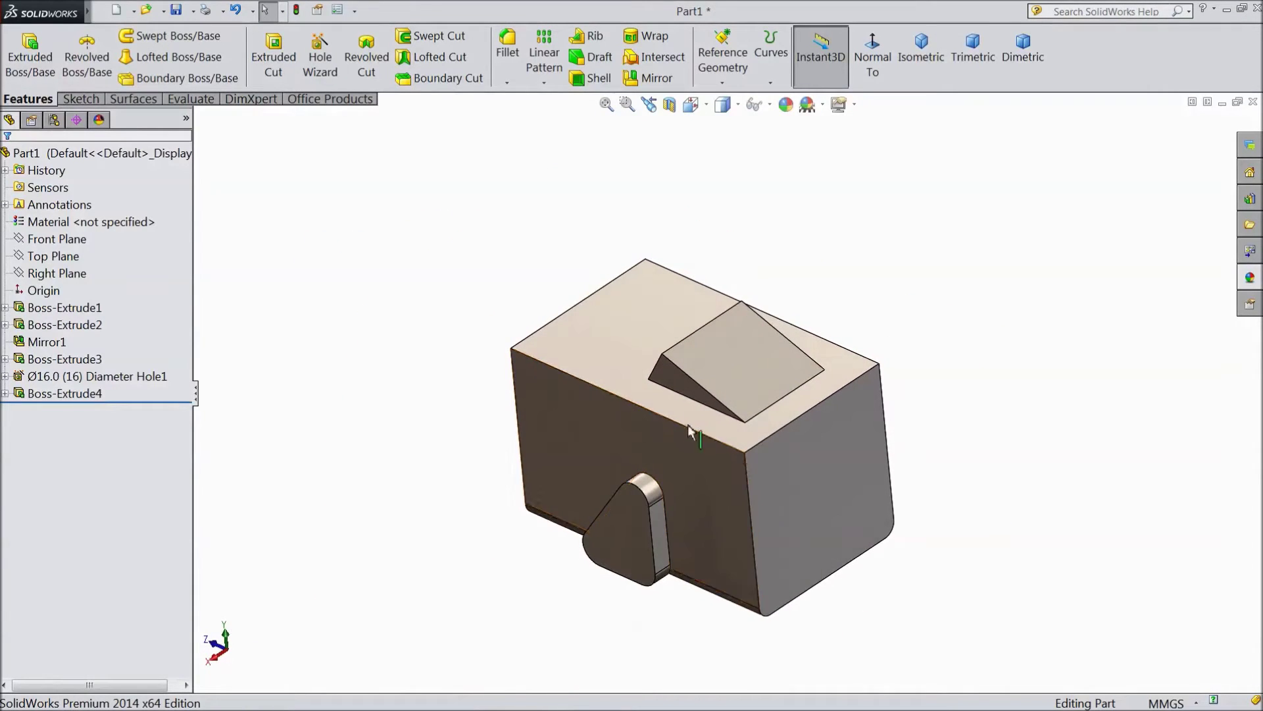
{"action": "scroll", "coordinate": [700, 437], "scroll_direction": "down", "scroll_amount": 3}
{"action": "scroll", "coordinate": [1026, 430], "scroll_direction": "up", "scroll_amount": 1}
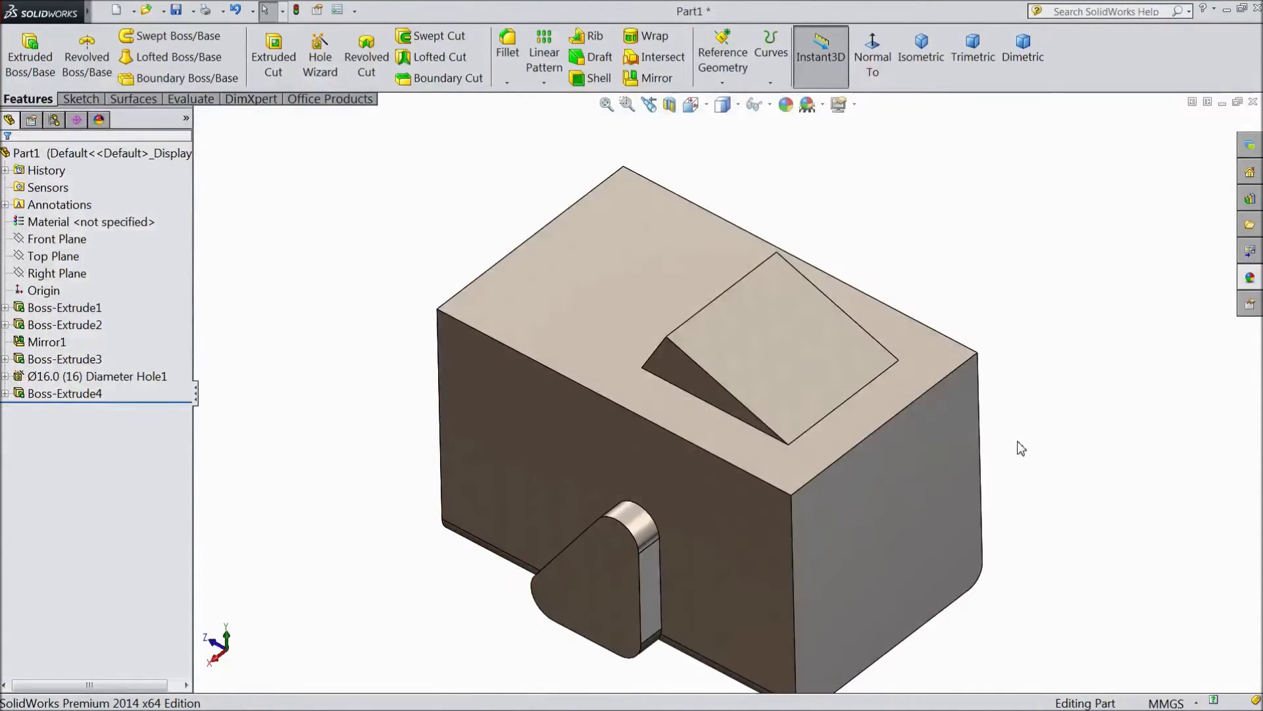
{"action": "scroll", "coordinate": [996, 361], "scroll_direction": "up", "scroll_amount": 2}
{"action": "mouse_move", "coordinate": [992, 344]}
{"action": "middle_mouse_down"}
{"action": "mouse_move", "coordinate": [860, 356]}
{"action": "mouse_move", "coordinate": [830, 440]}
{"action": "middle_mouse_up"}
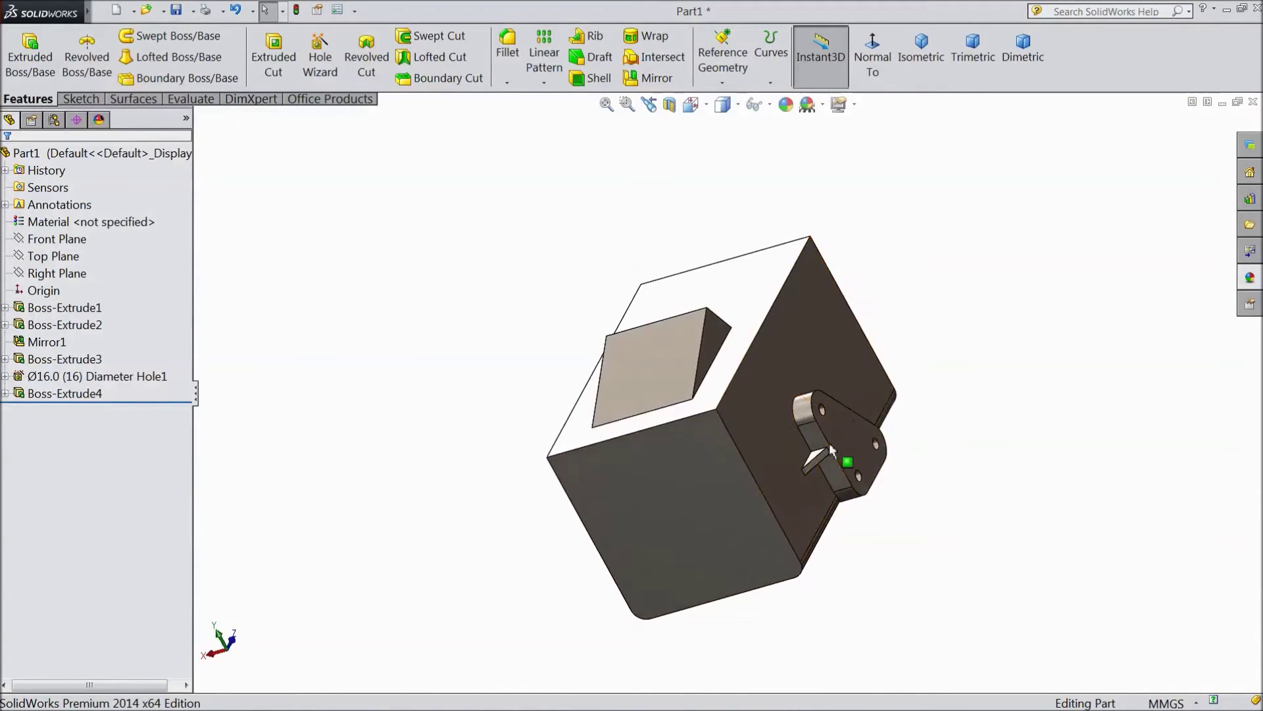
Edit Boss-Extrude3 so the tab starts at a 100 mm offset.
{"action": "scroll", "coordinate": [816, 446], "scroll_direction": "down", "scroll_amount": 4}
{"action": "left_click", "coordinate": [786, 457]}
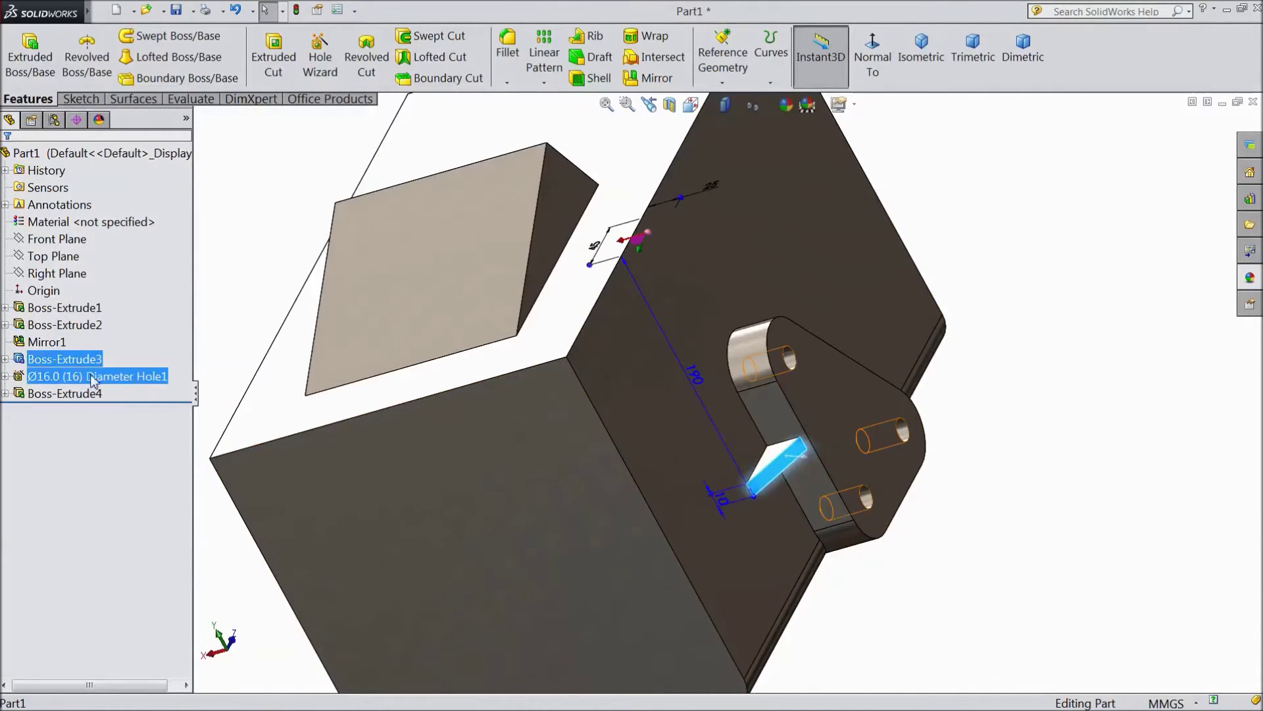
{"action": "left_click", "coordinate": [49, 360]}
{"action": "left_click", "coordinate": [56, 331]}
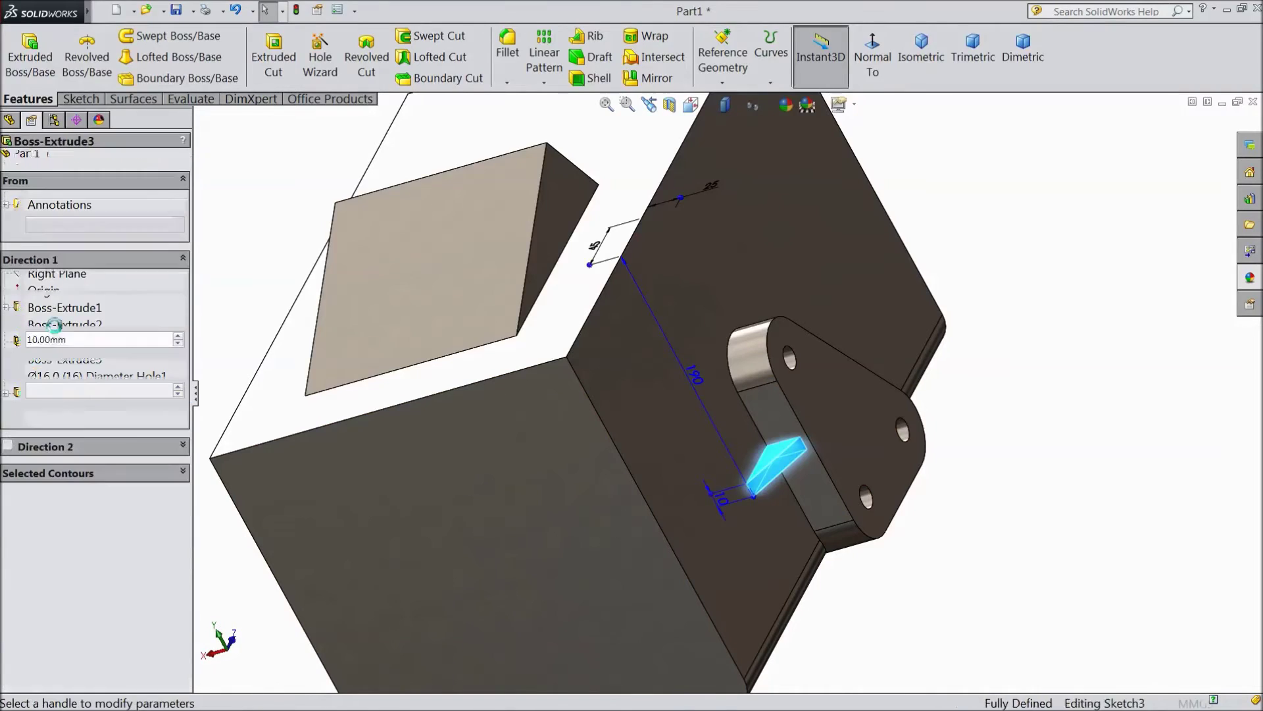
{"action": "double_click", "coordinate": [29, 224]}
{"action": "type", "text": "100"}
{"action": "key", "text": "Return"}
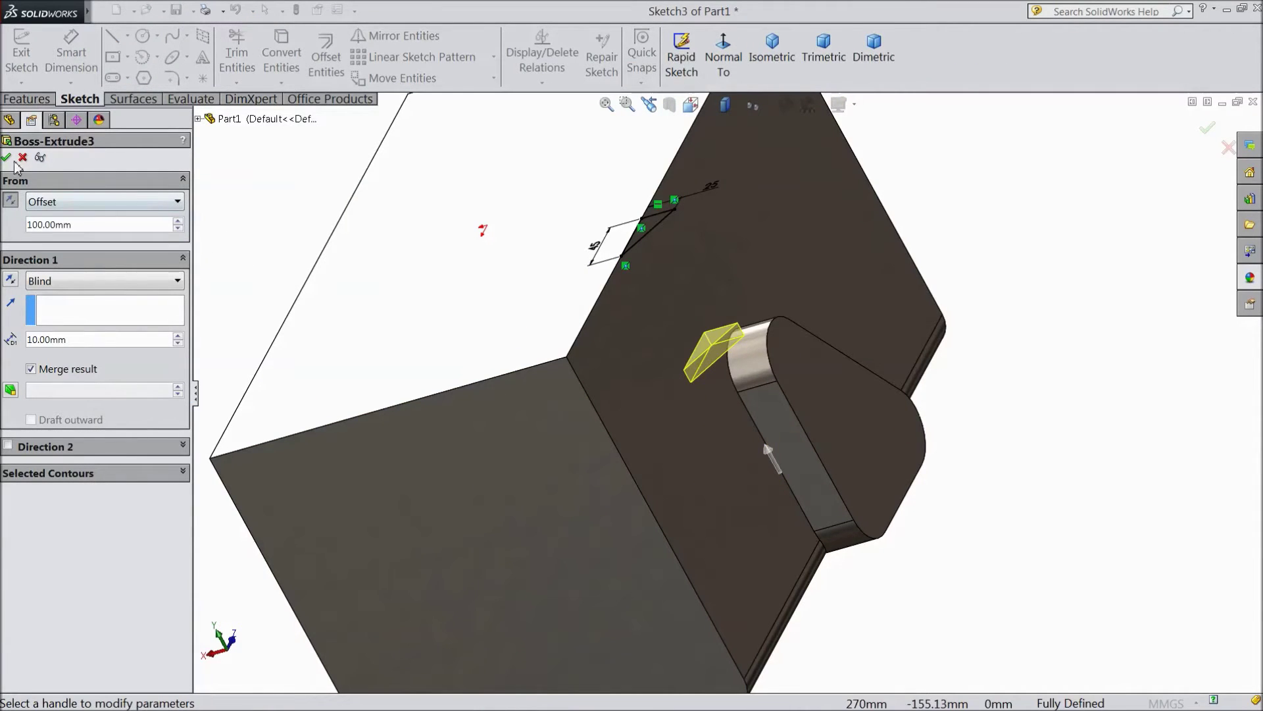
{"action": "left_click", "coordinate": [6, 158]}
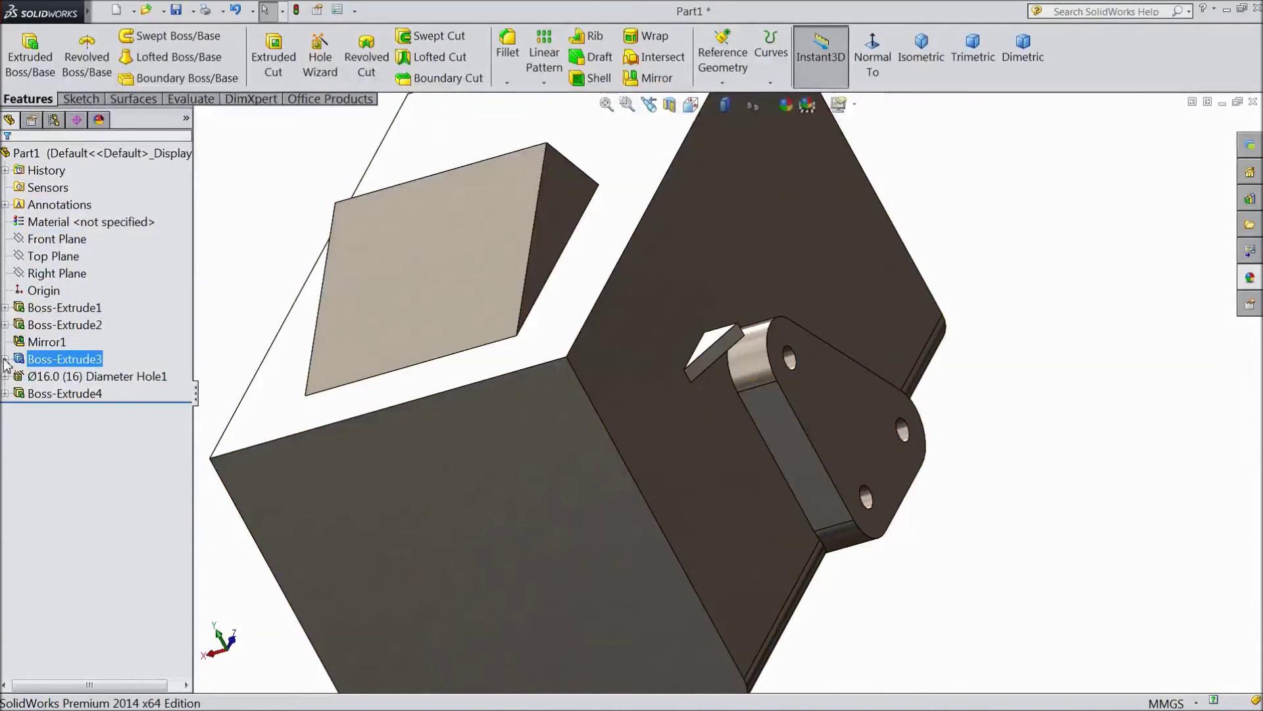
Extrude Sketch3 again 10 mm deep from a 190 mm offset as a second tab.
{"action": "left_click", "coordinate": [5, 360]}
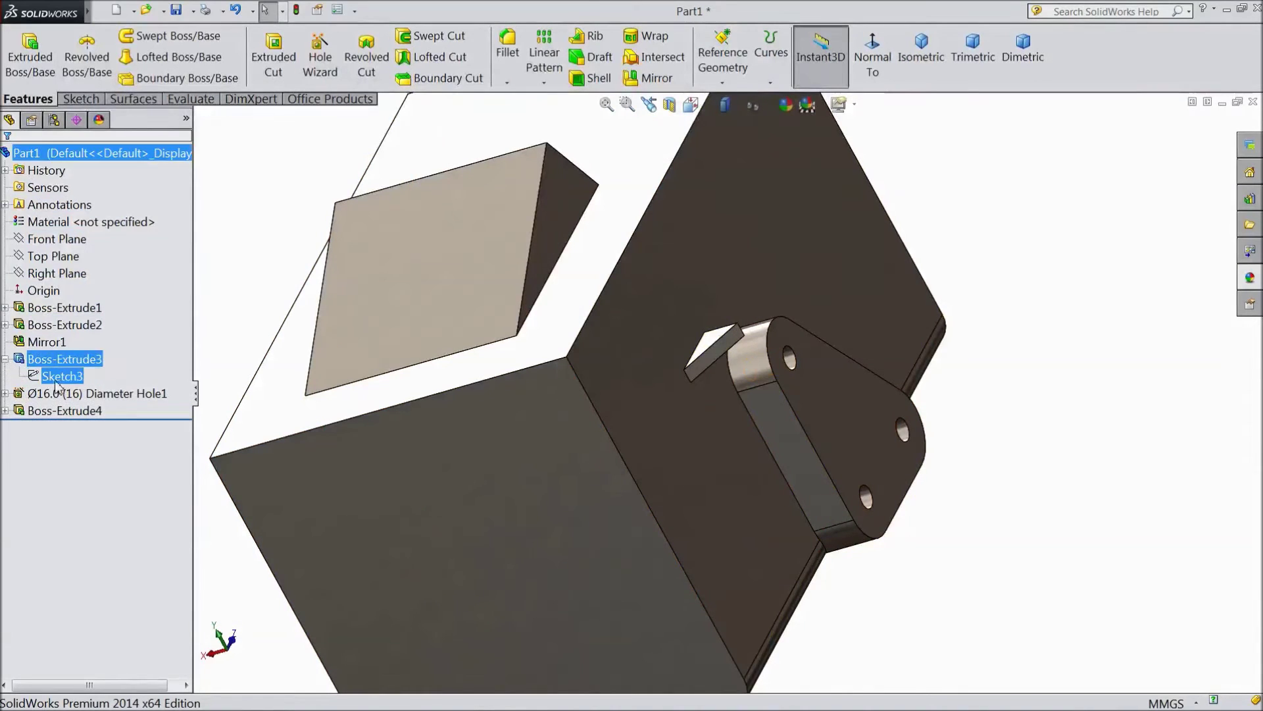
{"action": "left_click", "coordinate": [43, 72]}
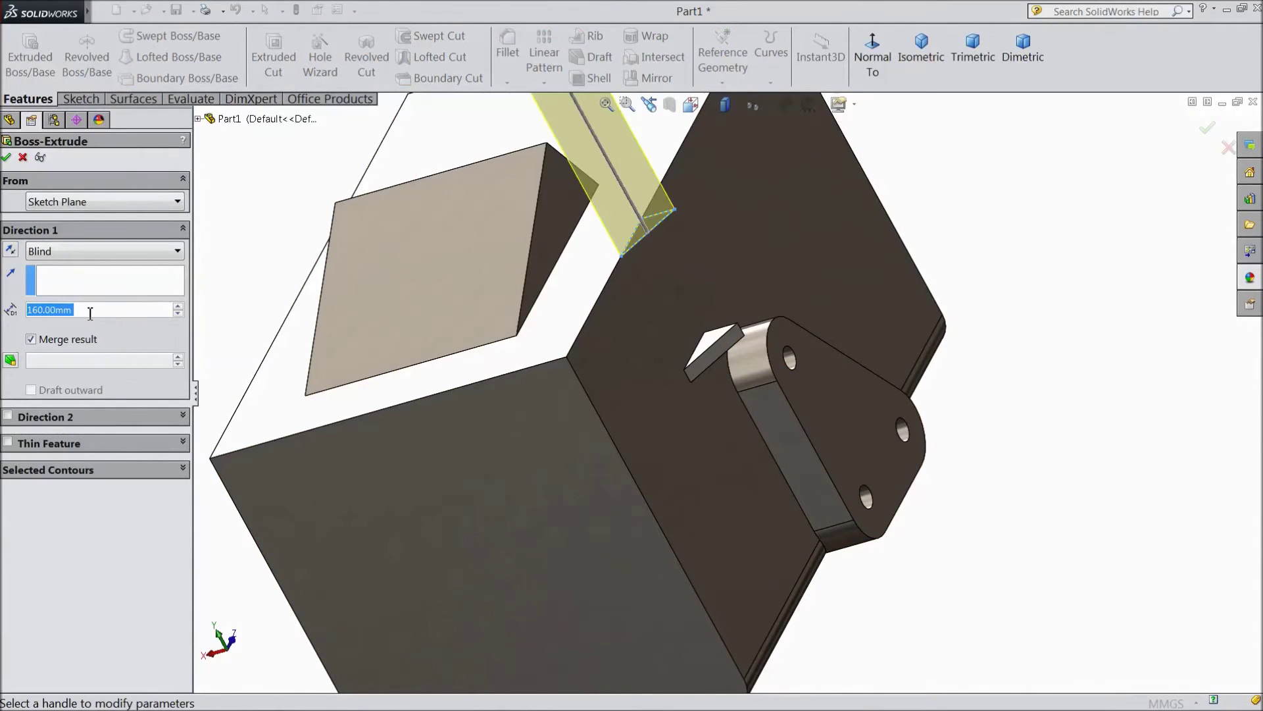
{"action": "type", "text": "10"}
{"action": "left_click", "coordinate": [73, 203]}
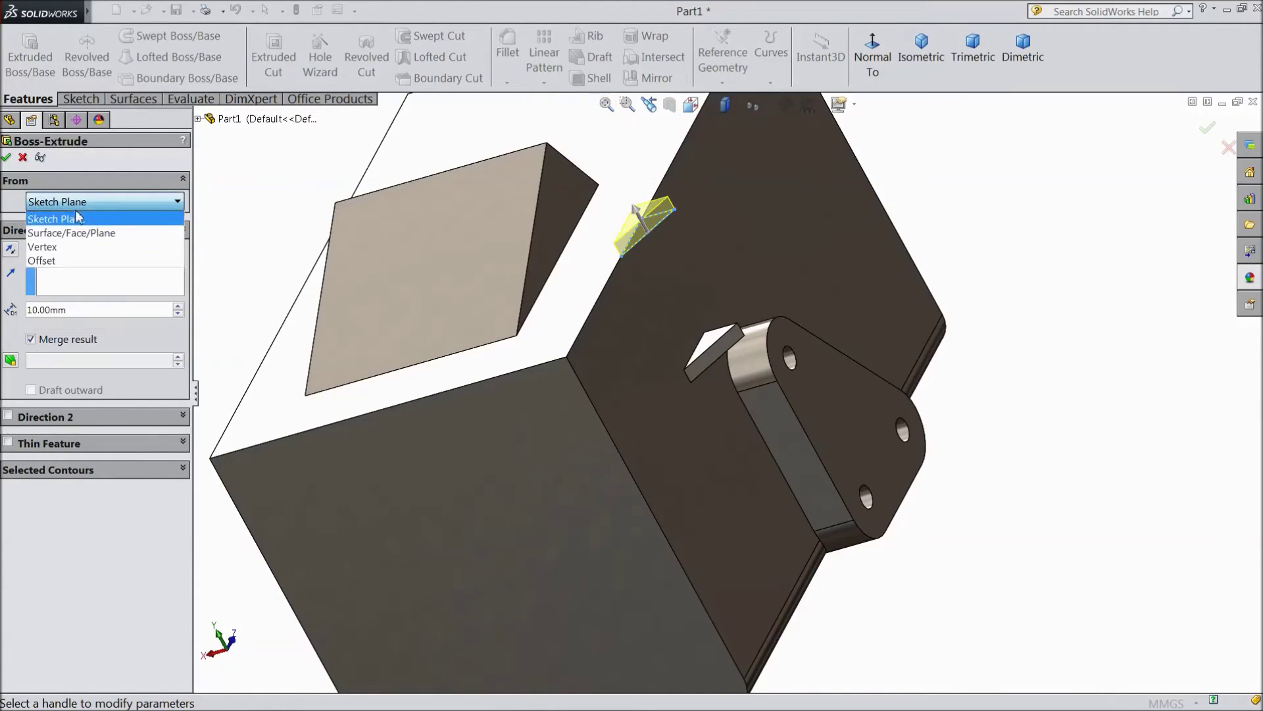
{"action": "left_click", "coordinate": [53, 254]}
{"action": "left_click_drag", "start_coordinate": [62, 224], "coordinate": [41, 224]}
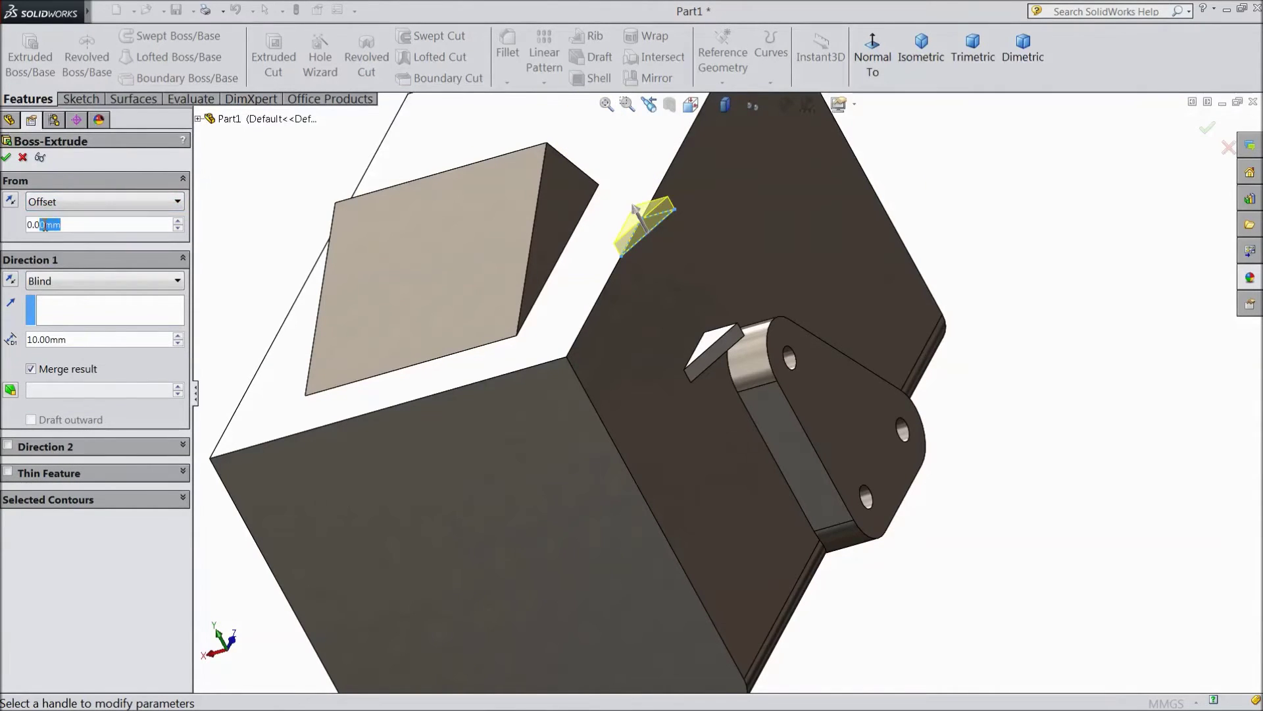
{"action": "type", "text": "0"}
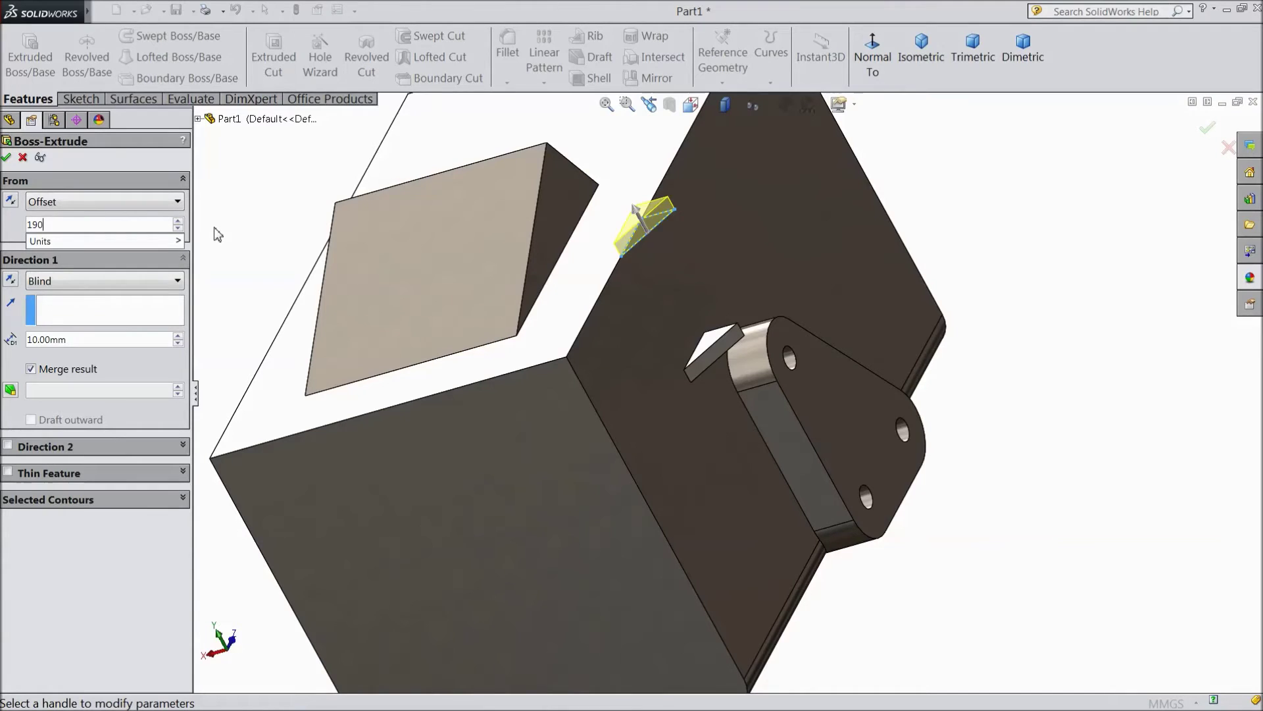
{"action": "key", "text": "Return"}
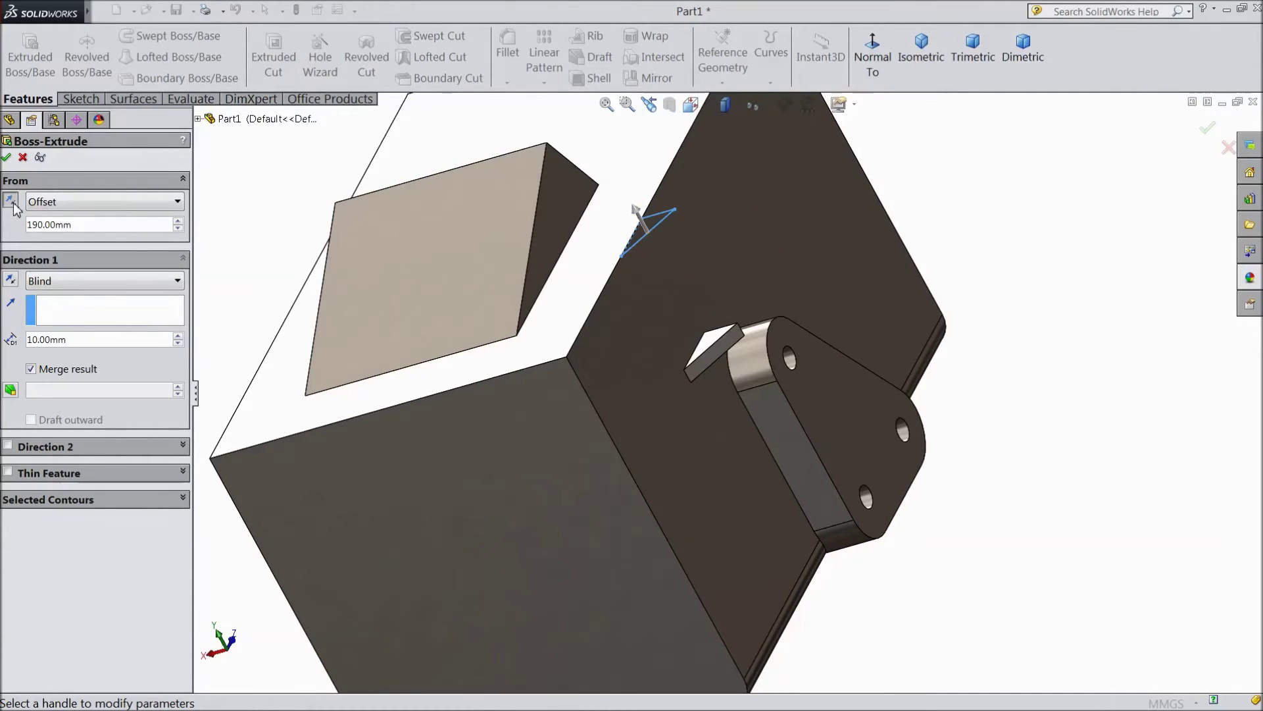
{"action": "mouse_move", "coordinate": [209, 273]}
{"action": "middle_mouse_down"}
{"action": "mouse_move", "coordinate": [326, 265]}
{"action": "mouse_move", "coordinate": [263, 271]}
{"action": "middle_mouse_up"}
{"action": "left_click", "coordinate": [7, 157]}
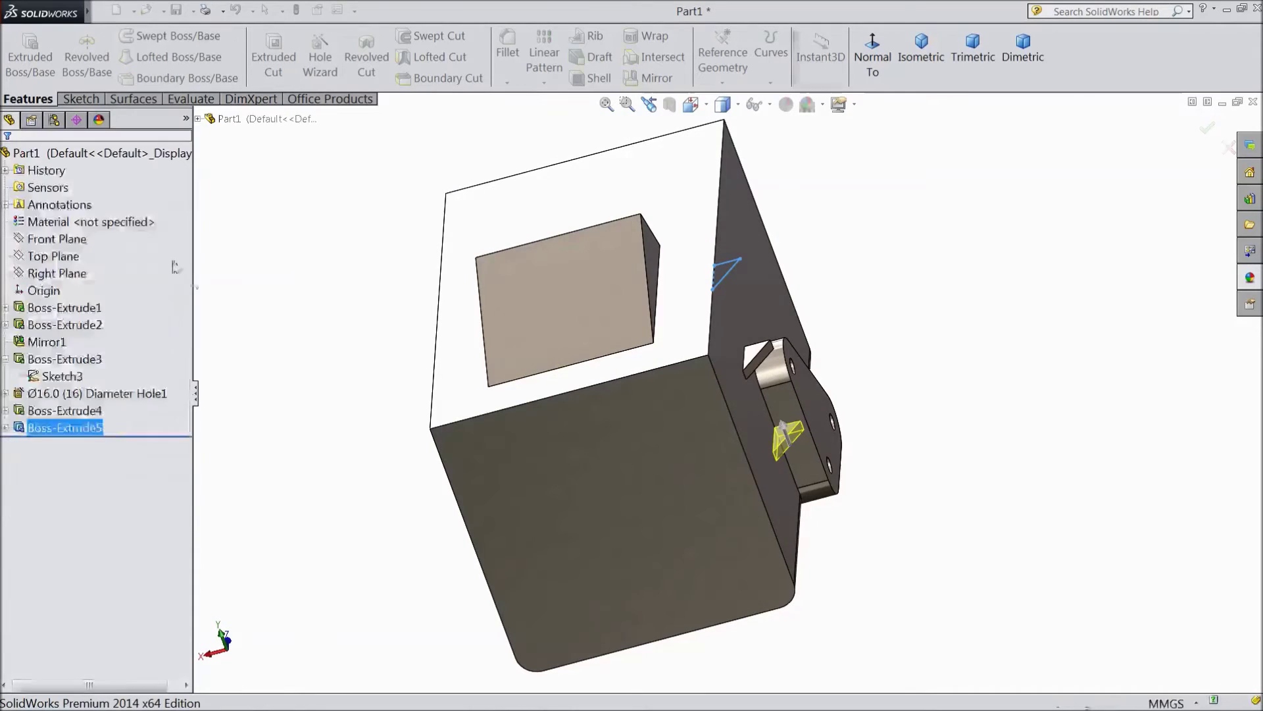
Start a Mirror feature with the Right Plane as the mirror plane.
{"action": "mouse_move", "coordinate": [263, 338]}
{"action": "middle_mouse_down"}
{"action": "mouse_move", "coordinate": [246, 282]}
{"action": "mouse_move", "coordinate": [270, 316]}
{"action": "mouse_move", "coordinate": [283, 310]}
{"action": "mouse_move", "coordinate": [277, 294]}
{"action": "mouse_move", "coordinate": [248, 308]}
{"action": "middle_mouse_up"}
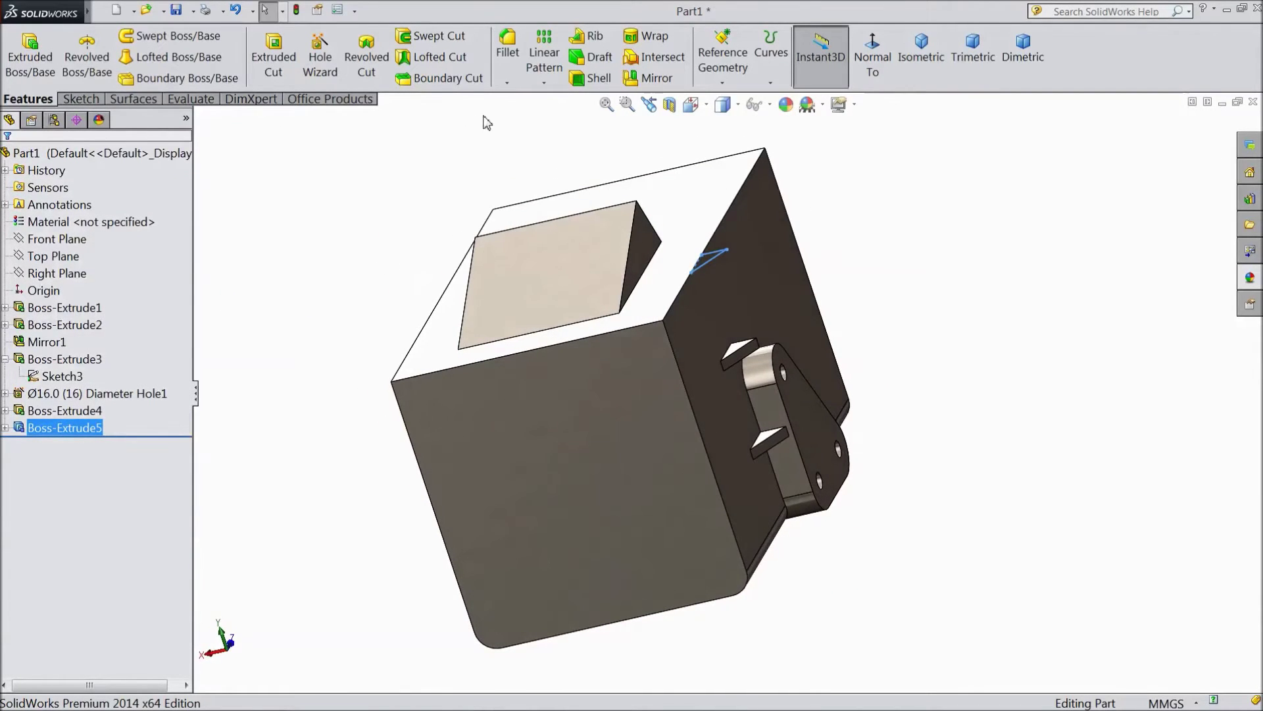
{"action": "left_click", "coordinate": [56, 273]}
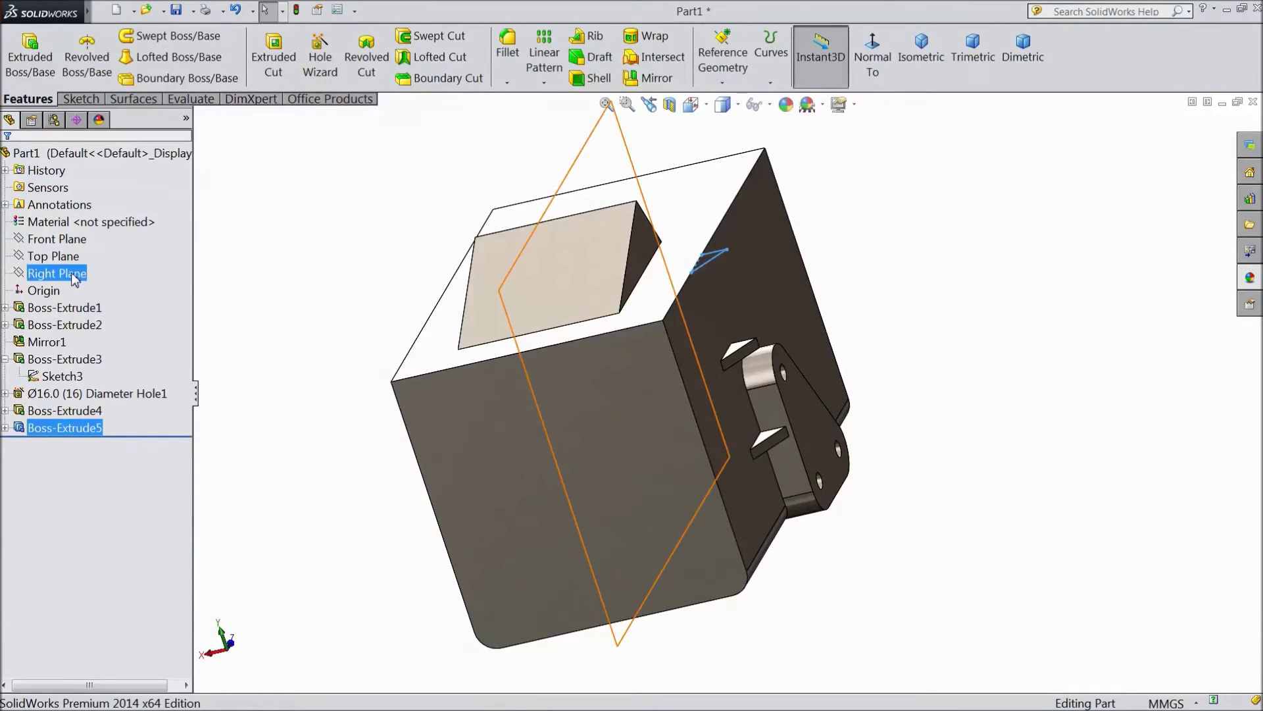
{"action": "left_click", "coordinate": [544, 83]}
{"action": "left_click", "coordinate": [553, 138]}
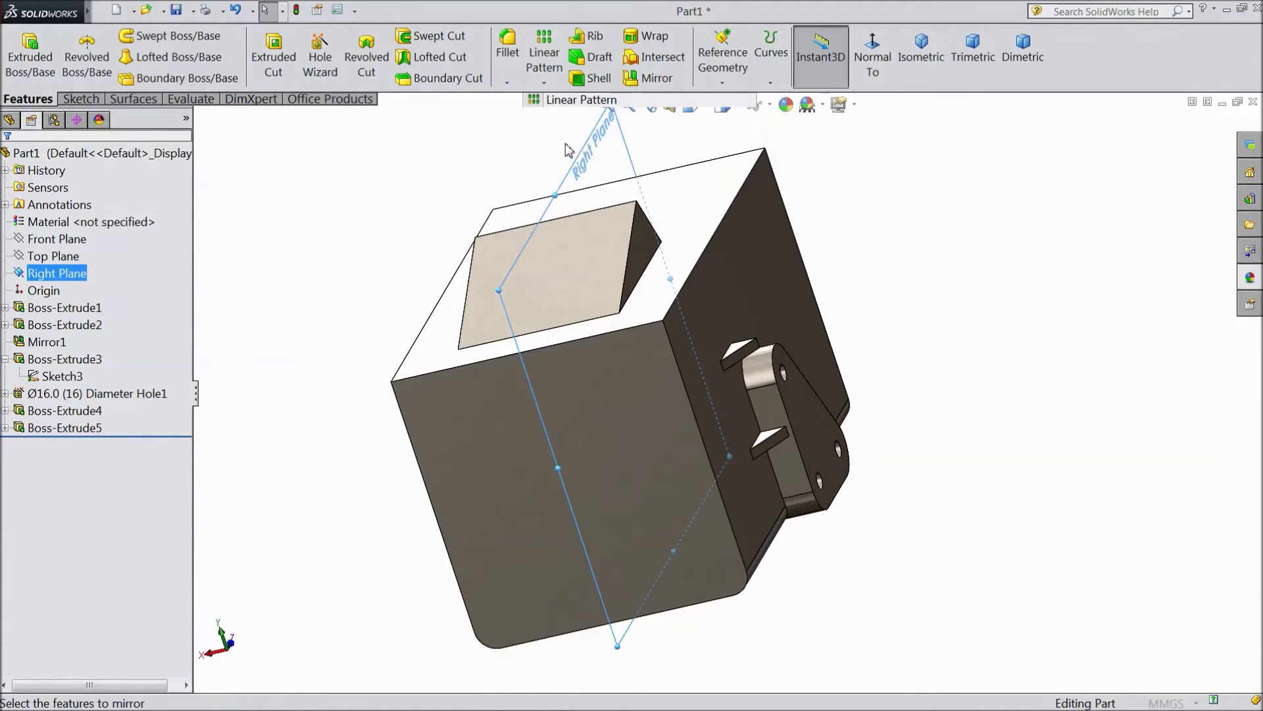
{"action": "scroll", "coordinate": [743, 410], "scroll_direction": "down", "scroll_amount": 3}
{"action": "scroll", "coordinate": [798, 468], "scroll_direction": "down", "scroll_amount": 2}
Mirror Boss-Extrude5, Boss-Extrude3 and the Ø16.0 hole to the block's opposite side.
{"action": "left_click", "coordinate": [799, 475]}
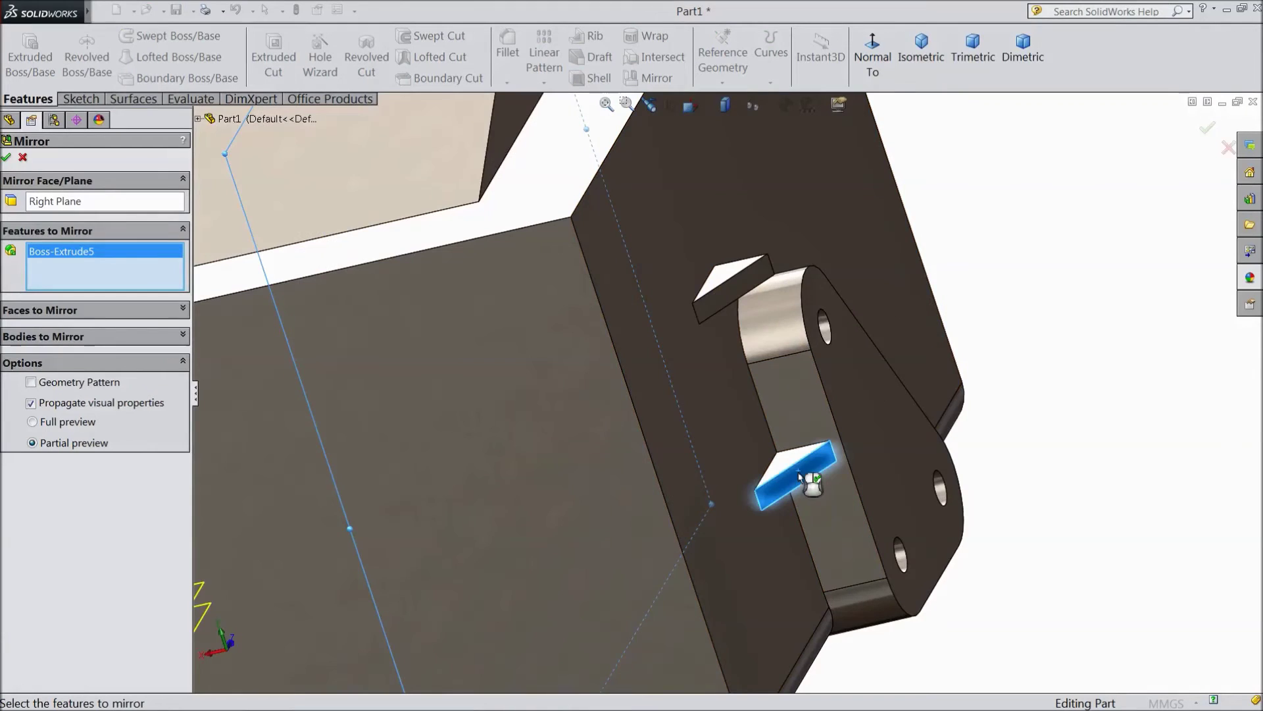
{"action": "left_click", "coordinate": [724, 295]}
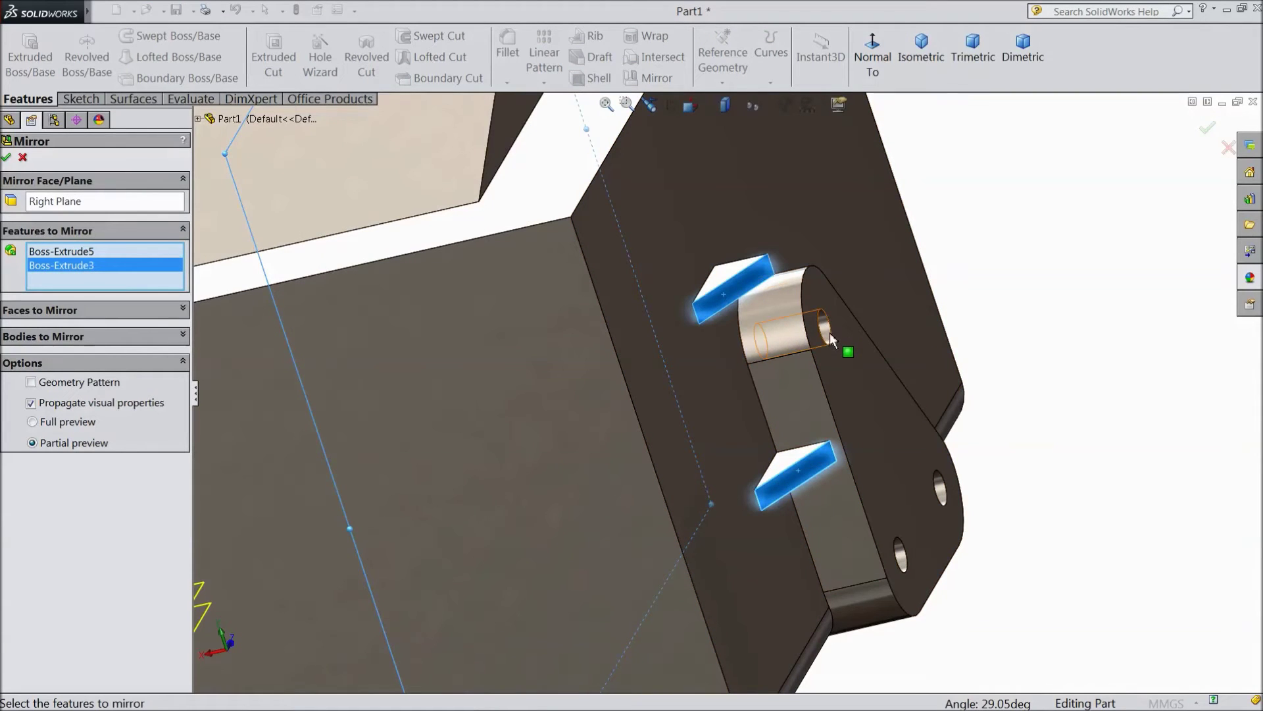
{"action": "left_click", "coordinate": [827, 327]}
{"action": "scroll", "coordinate": [685, 366], "scroll_direction": "up", "scroll_amount": 4}
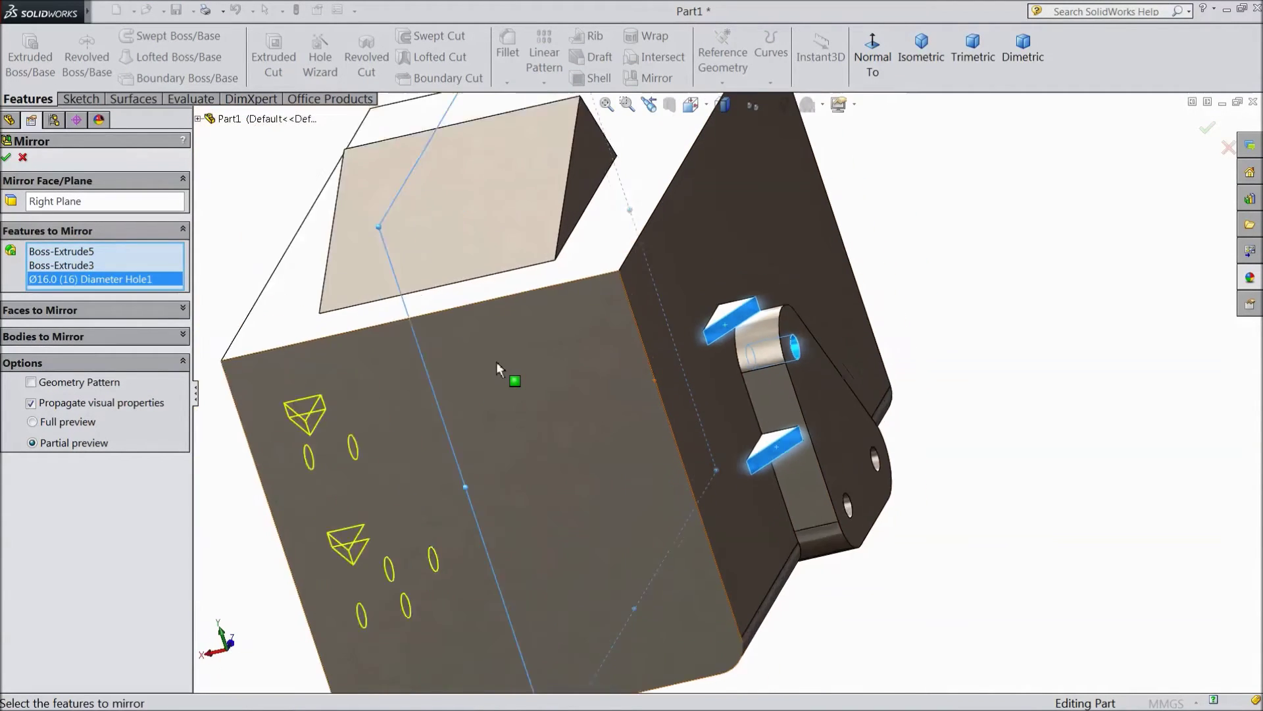
{"action": "scroll", "coordinate": [451, 389], "scroll_direction": "up", "scroll_amount": 2}
{"action": "middle_click_drag", "start_coordinate": [343, 436], "coordinate": [436, 404]}
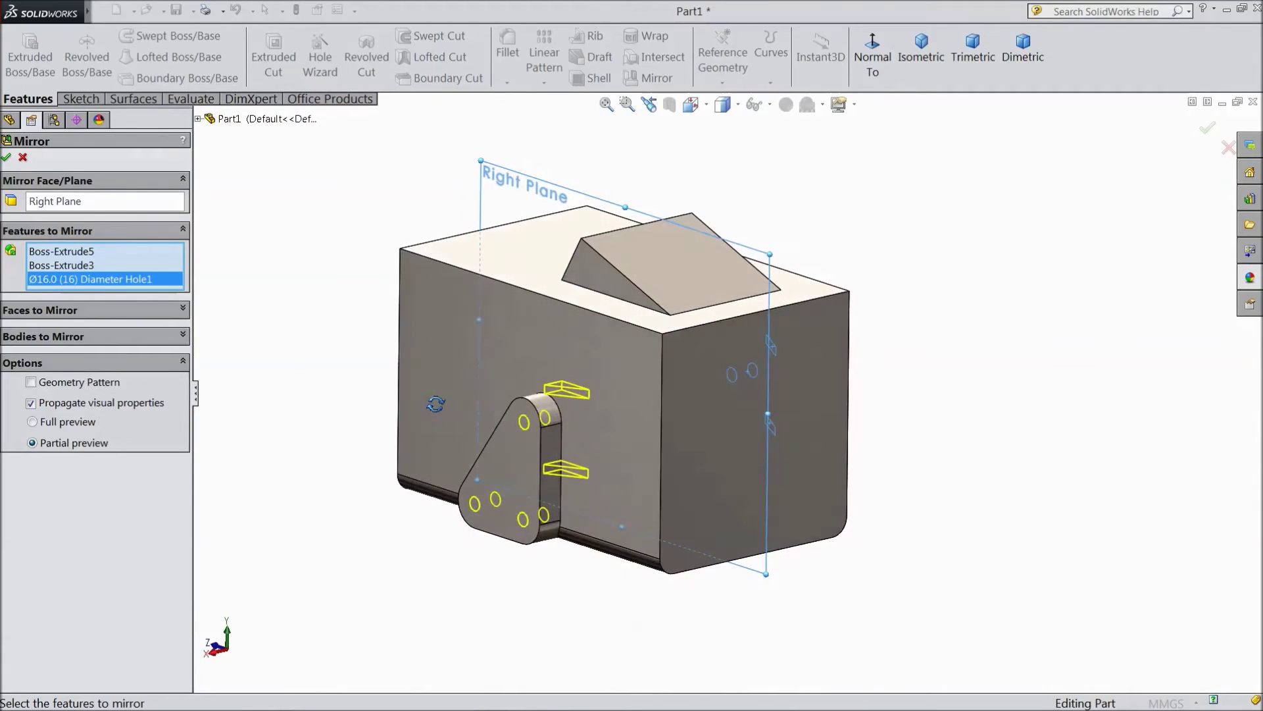
{"action": "left_click", "coordinate": [6, 158]}
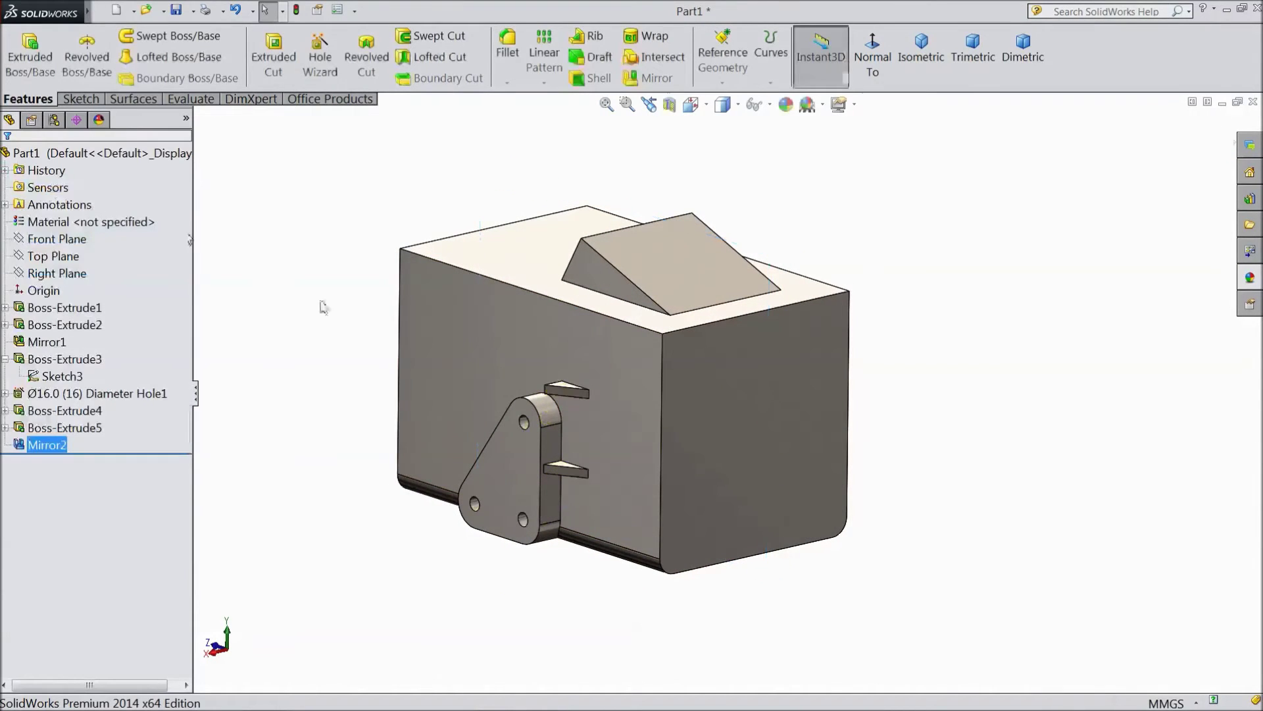
{"action": "scroll", "coordinate": [606, 393], "scroll_direction": "down", "scroll_amount": 3}
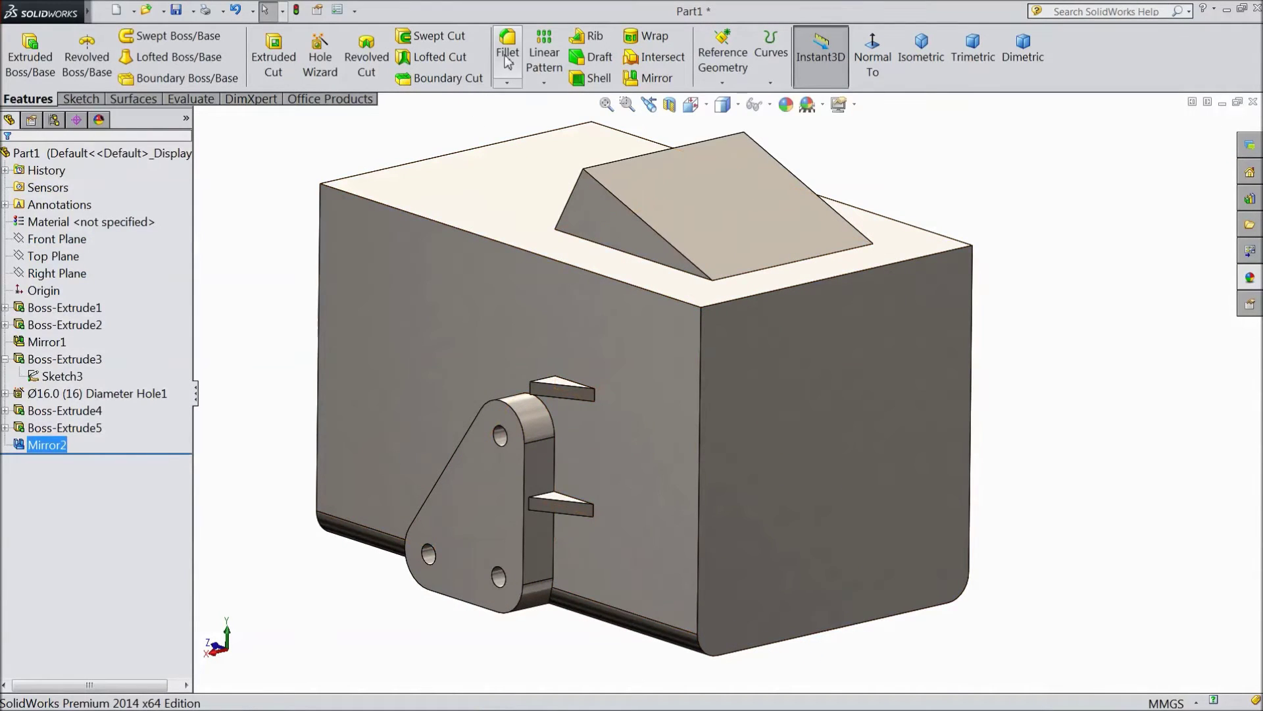
Fillet the wedge's top edge, then round both plates' faces with a 10 mm fillet.
{"action": "left_click", "coordinate": [508, 63]}
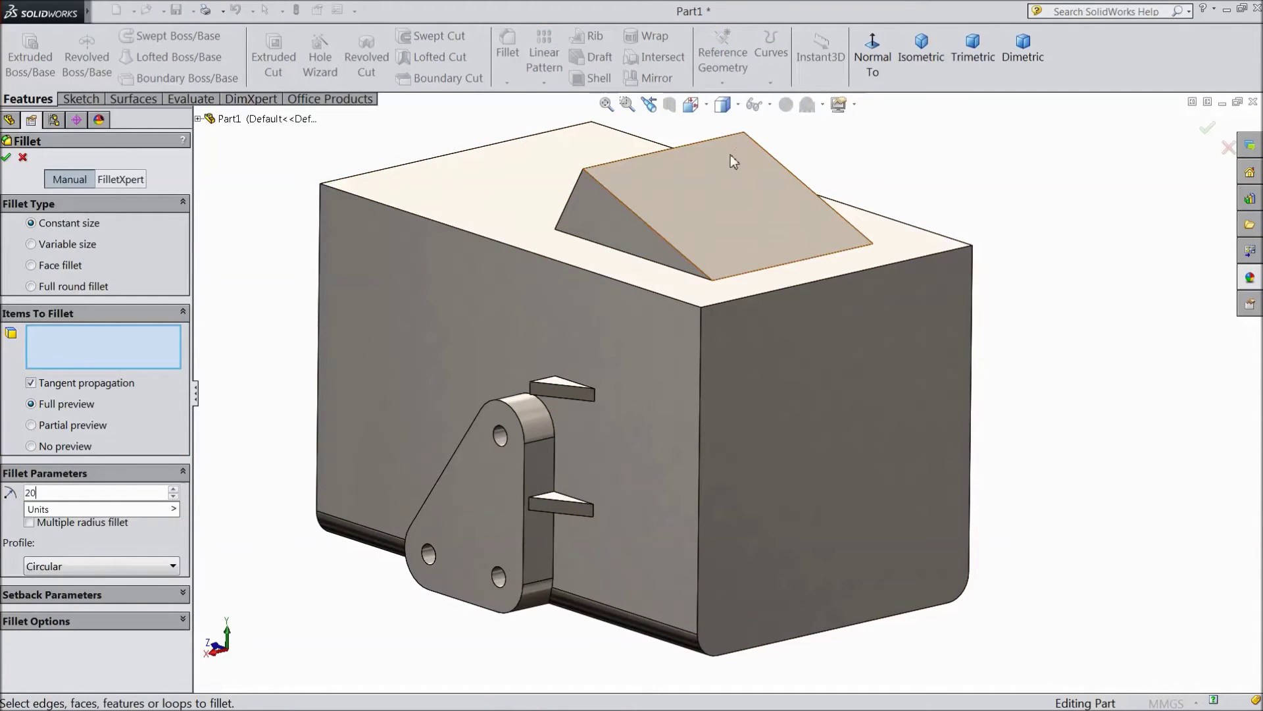
{"action": "left_click", "coordinate": [648, 168]}
{"action": "left_click", "coordinate": [6, 157]}
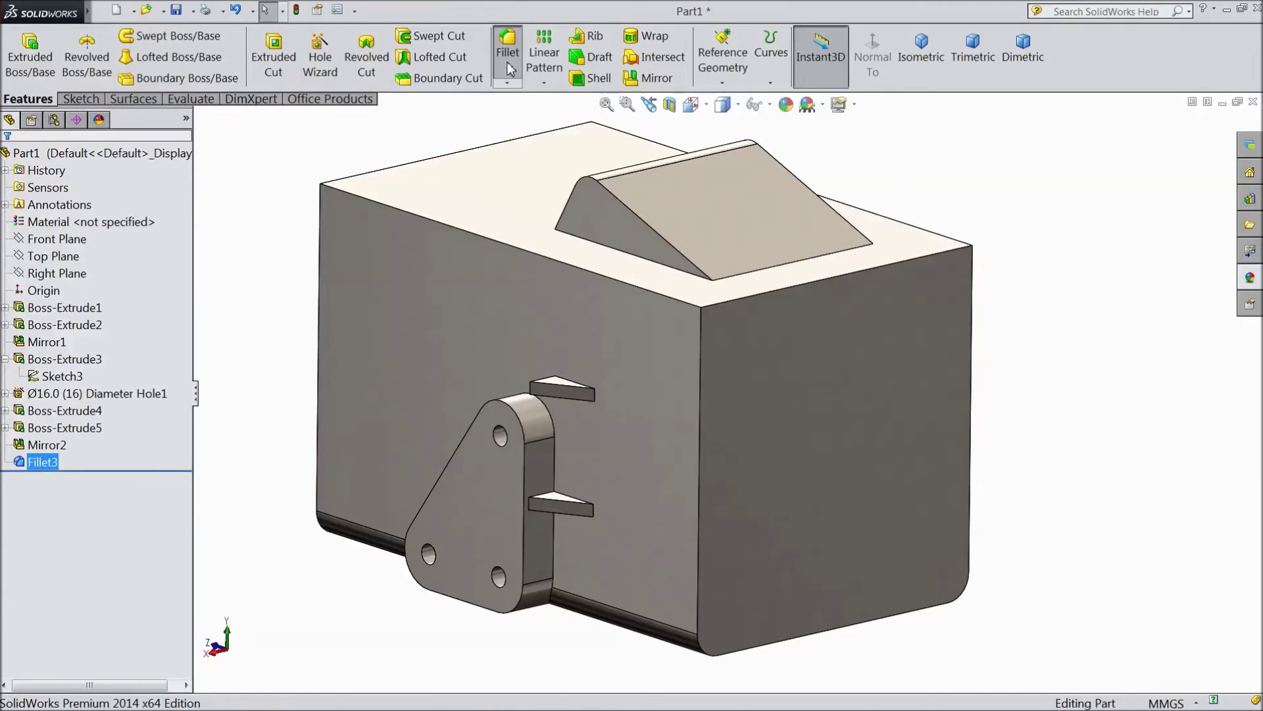
{"action": "left_click", "coordinate": [507, 59]}
{"action": "type", "text": "10"}
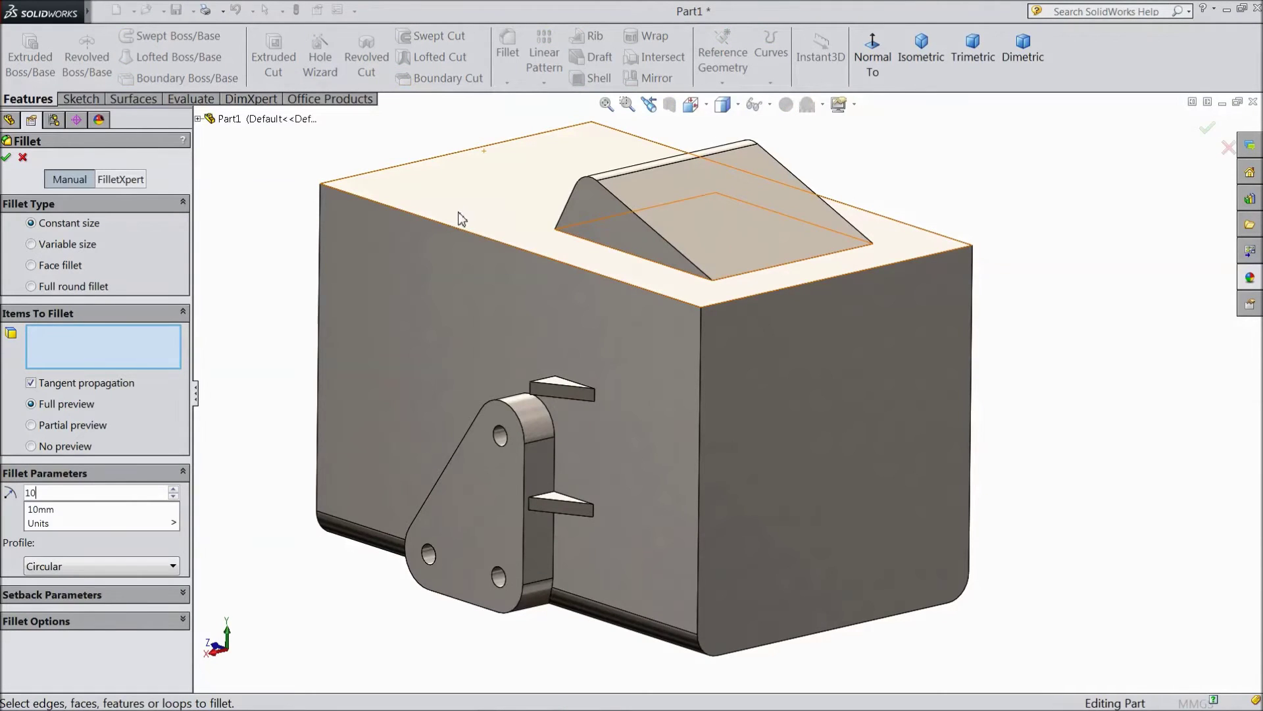
{"action": "left_click", "coordinate": [493, 514]}
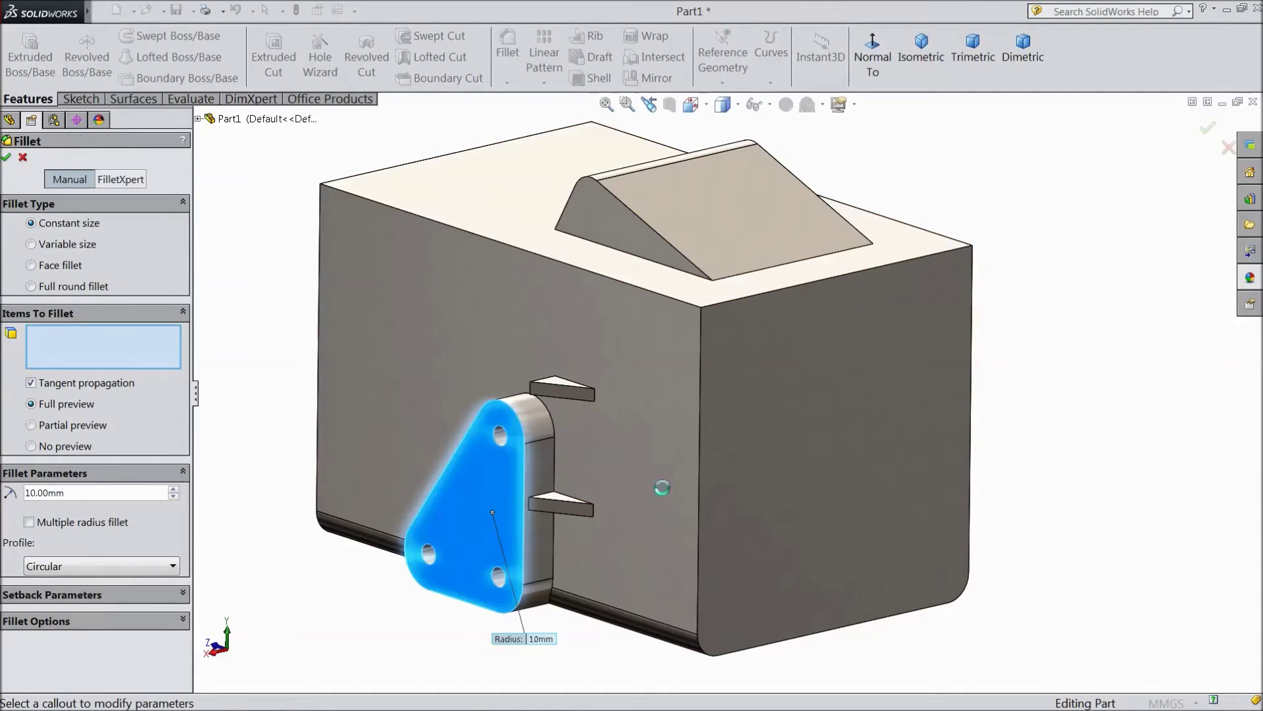
{"action": "mouse_move", "coordinate": [1092, 420]}
{"action": "middle_mouse_down"}
{"action": "mouse_move", "coordinate": [1006, 415]}
{"action": "mouse_move", "coordinate": [941, 437]}
{"action": "middle_mouse_up"}
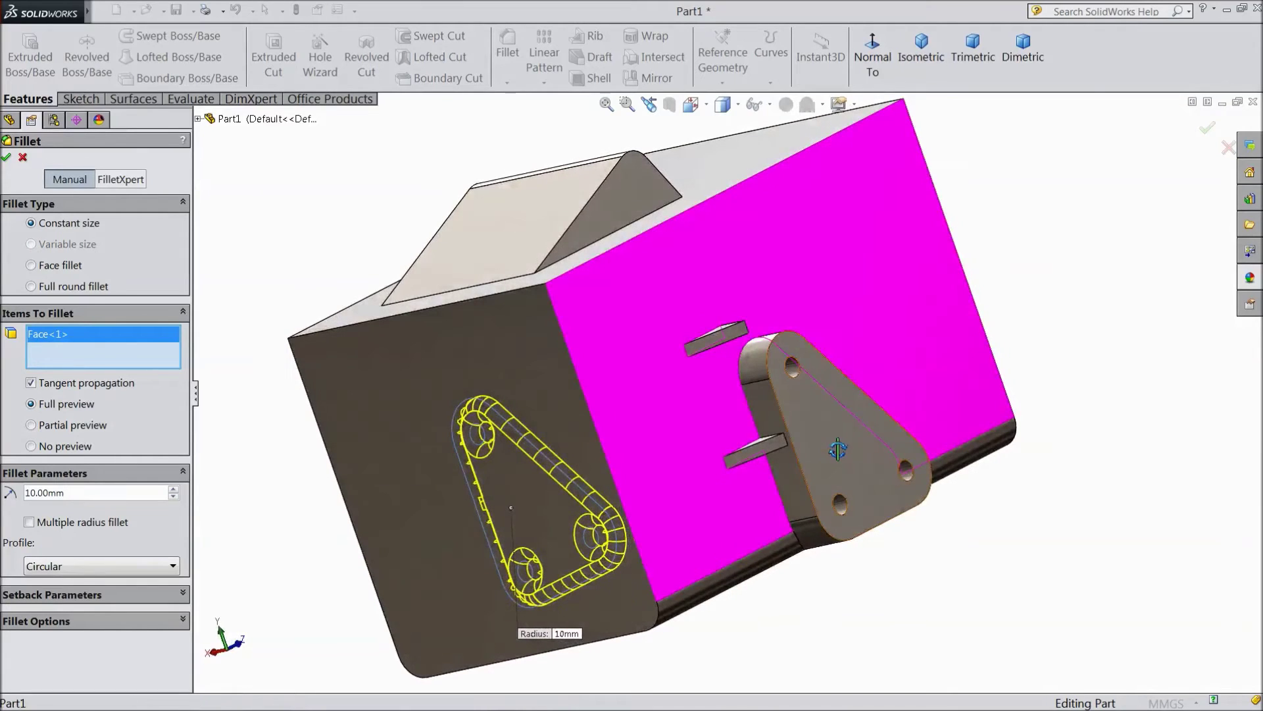
{"action": "left_click", "coordinate": [837, 449]}
{"action": "left_click", "coordinate": [8, 158]}
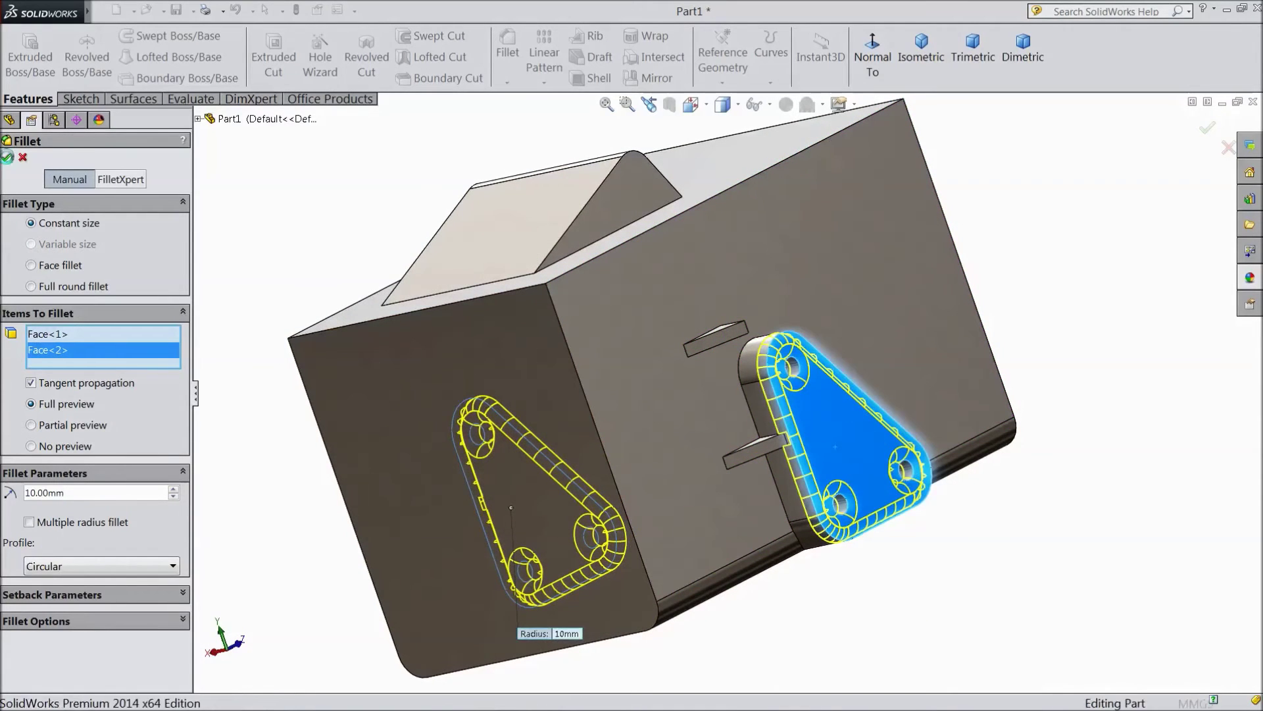
Chamfer two top block edges 10 mm × 45° as Chamfer1.
{"action": "left_click", "coordinate": [513, 85]}
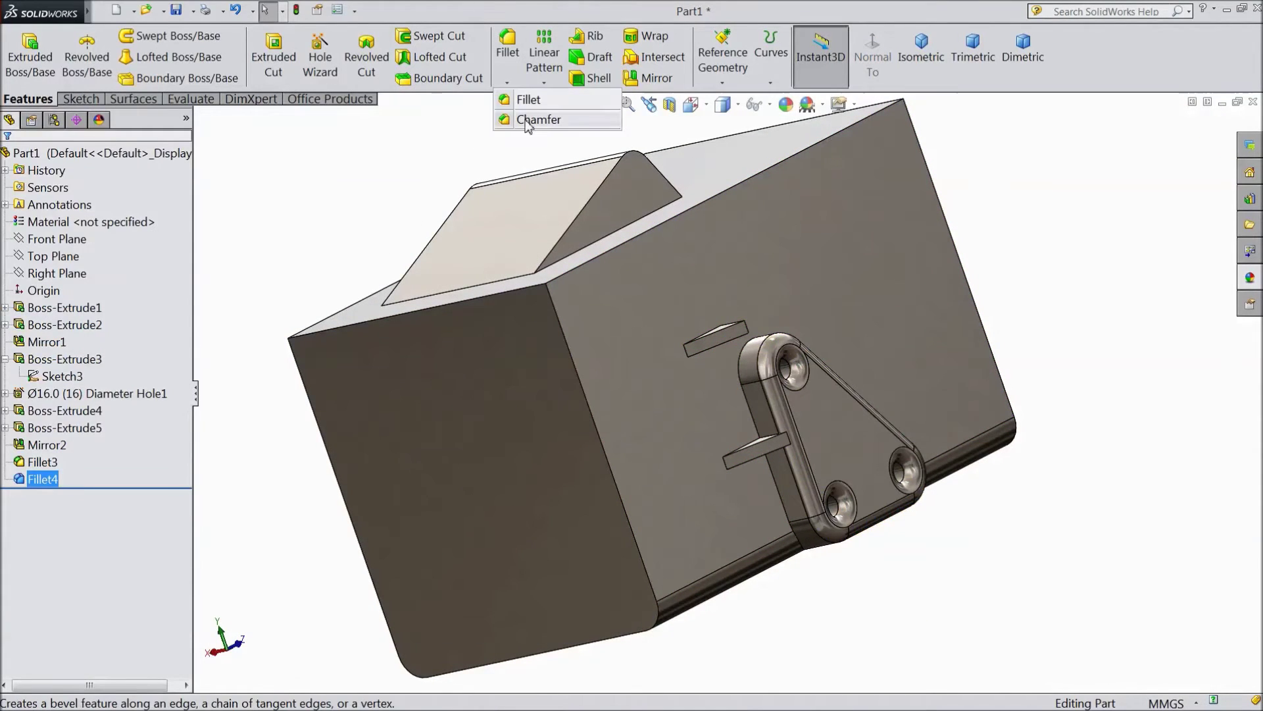
{"action": "left_click", "coordinate": [530, 120]}
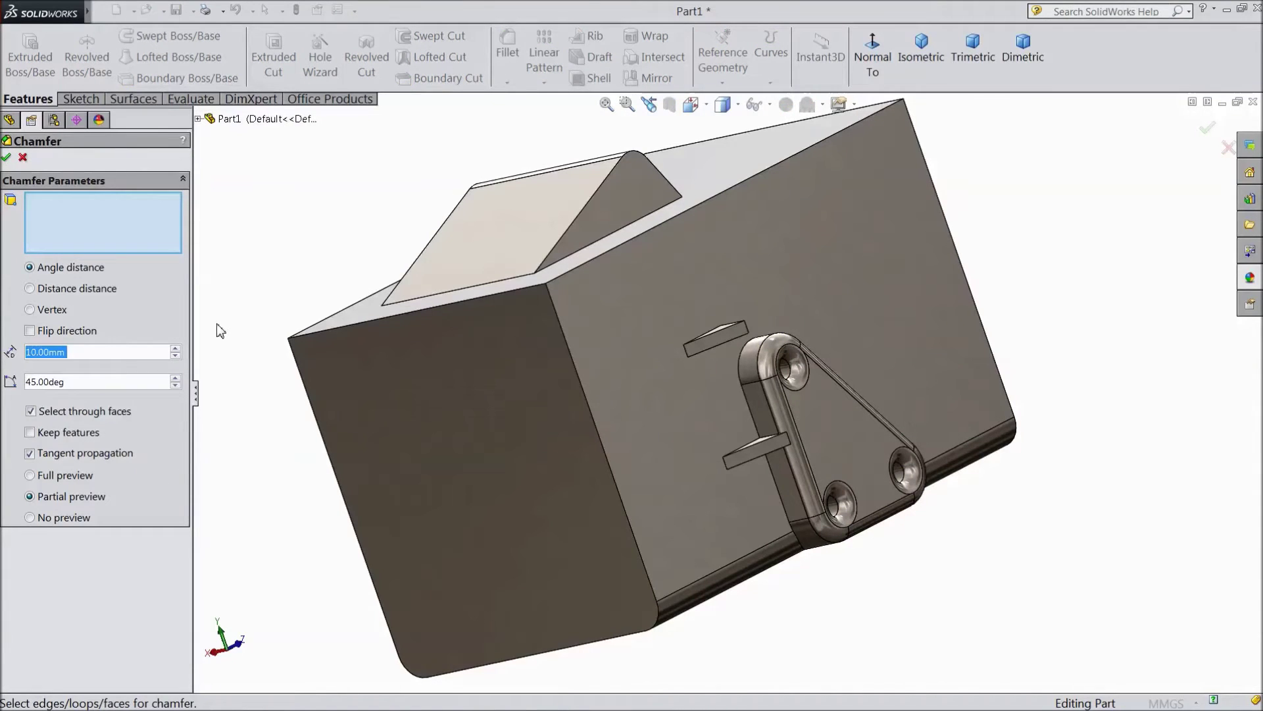
{"action": "mouse_move", "coordinate": [299, 186]}
{"action": "middle_mouse_down"}
{"action": "mouse_move", "coordinate": [338, 203]}
{"action": "mouse_move", "coordinate": [348, 254]}
{"action": "middle_mouse_up"}
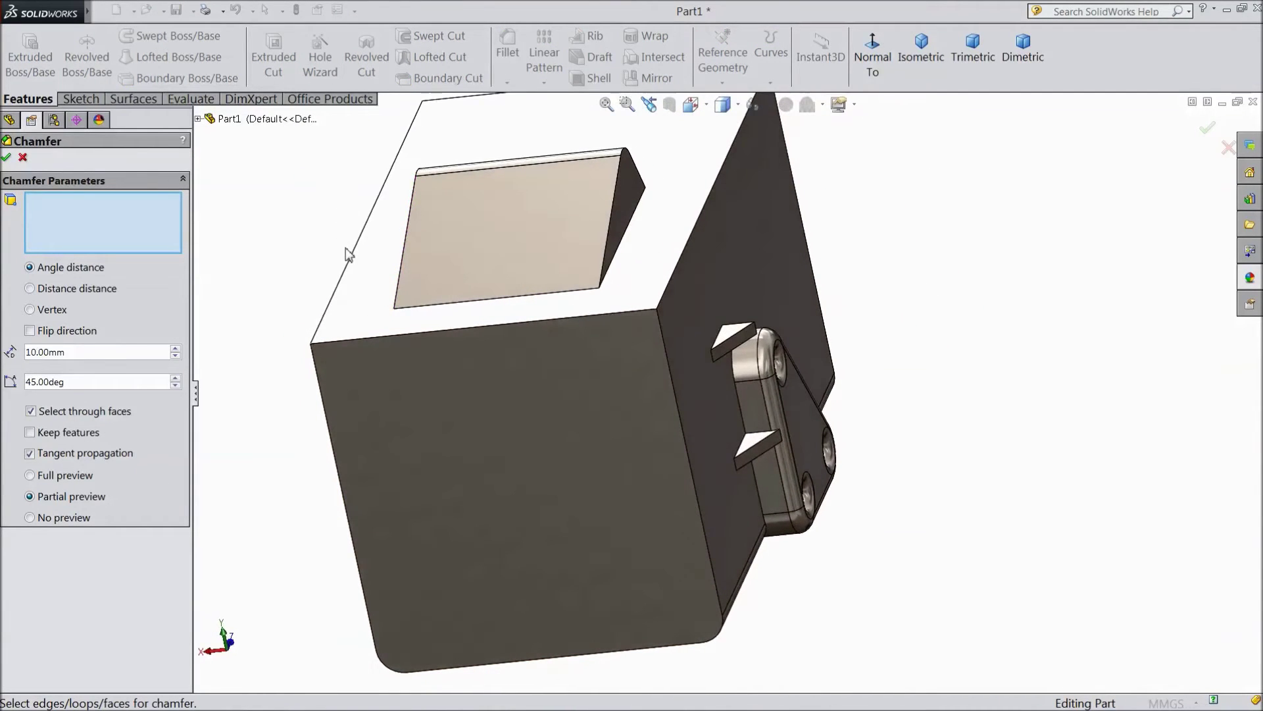
{"action": "left_click", "coordinate": [354, 259]}
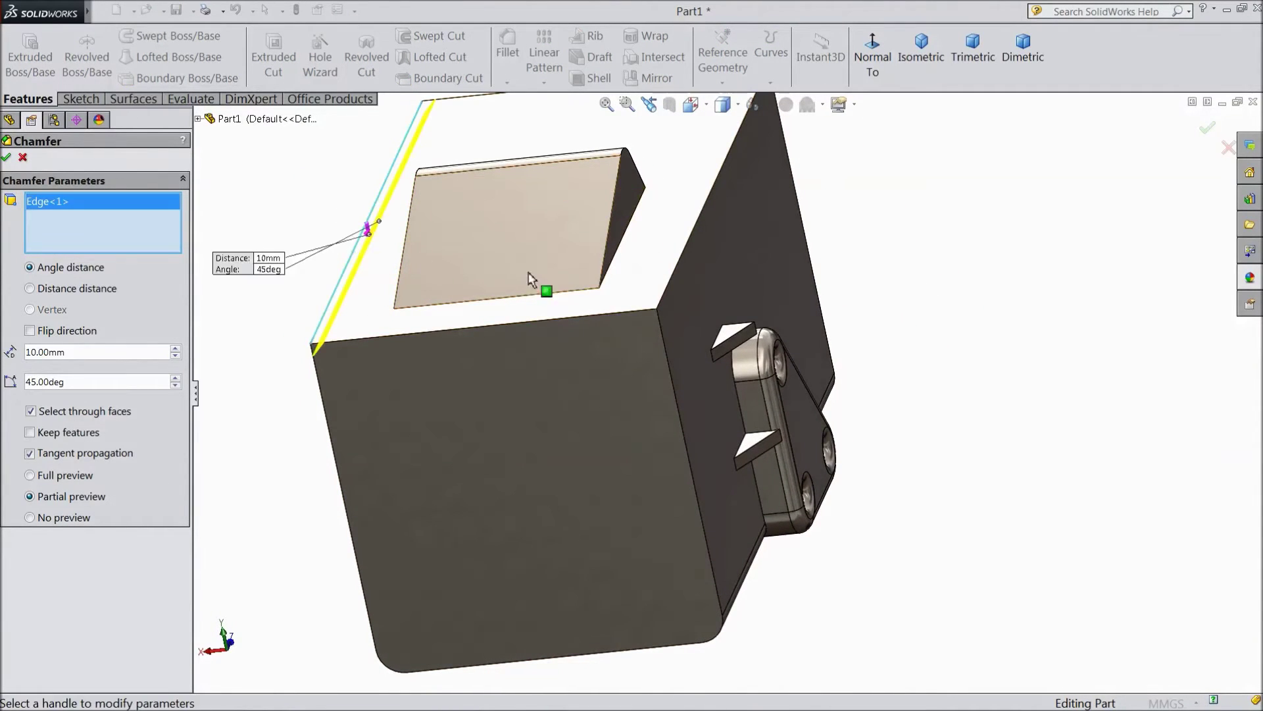
{"action": "left_click", "coordinate": [673, 286]}
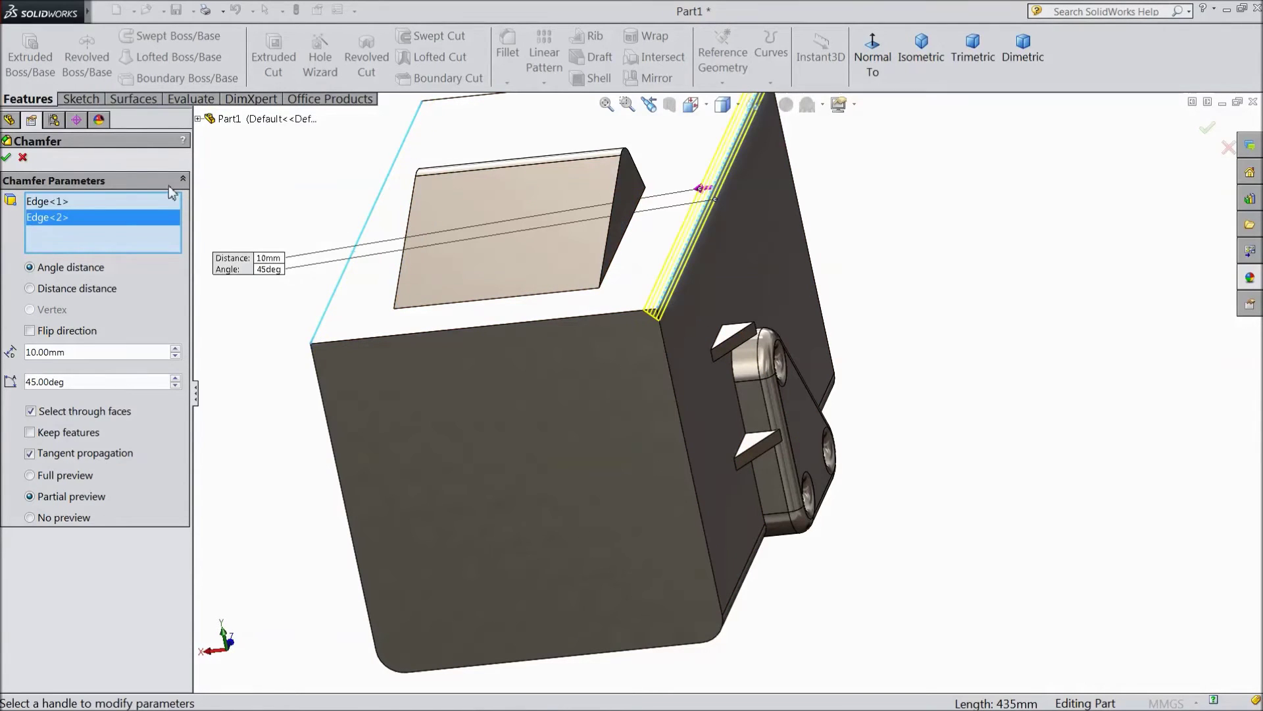
{"action": "left_click", "coordinate": [6, 157]}
{"action": "mouse_move", "coordinate": [240, 296]}
{"action": "middle_mouse_down"}
{"action": "mouse_move", "coordinate": [296, 281]}
{"action": "mouse_move", "coordinate": [396, 326]}
{"action": "middle_mouse_up"}
{"action": "scroll", "coordinate": [693, 314], "scroll_direction": "down", "scroll_amount": 5}
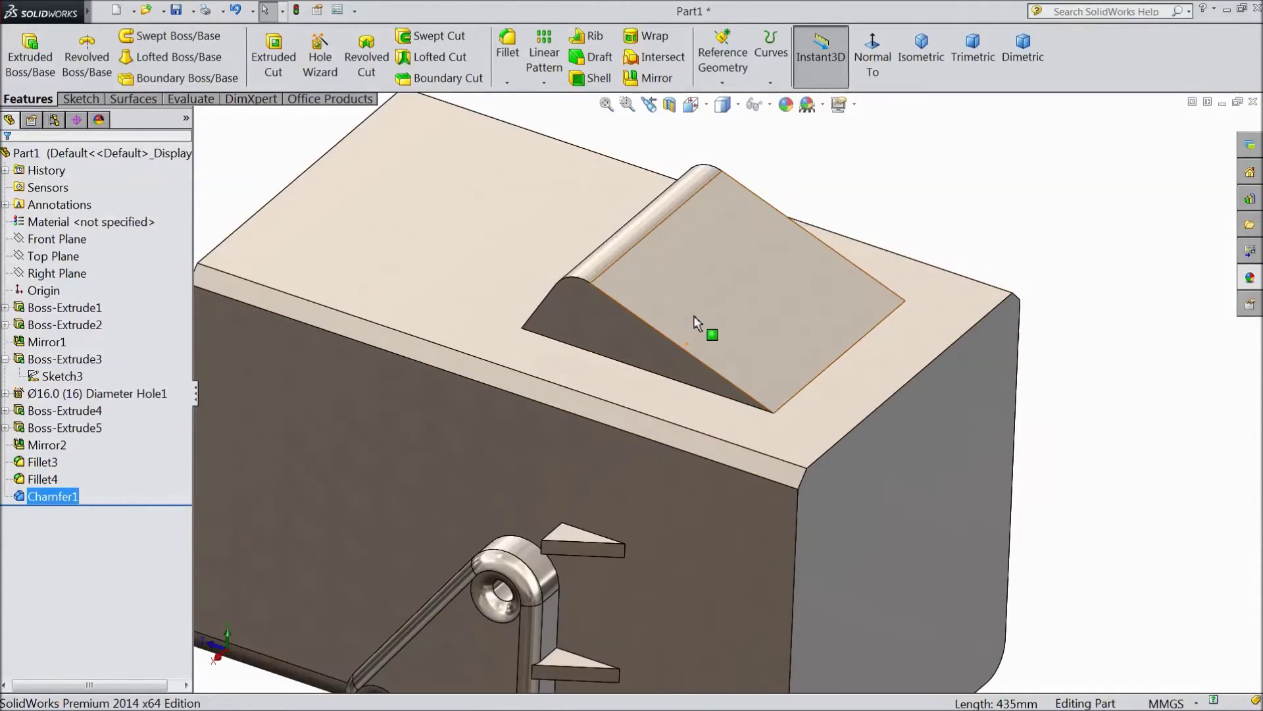
{"action": "left_click", "coordinate": [738, 320]}
Start a sketch on the sloped wedge face and draw a circle above the origin.
{"action": "left_click", "coordinate": [658, 273]}
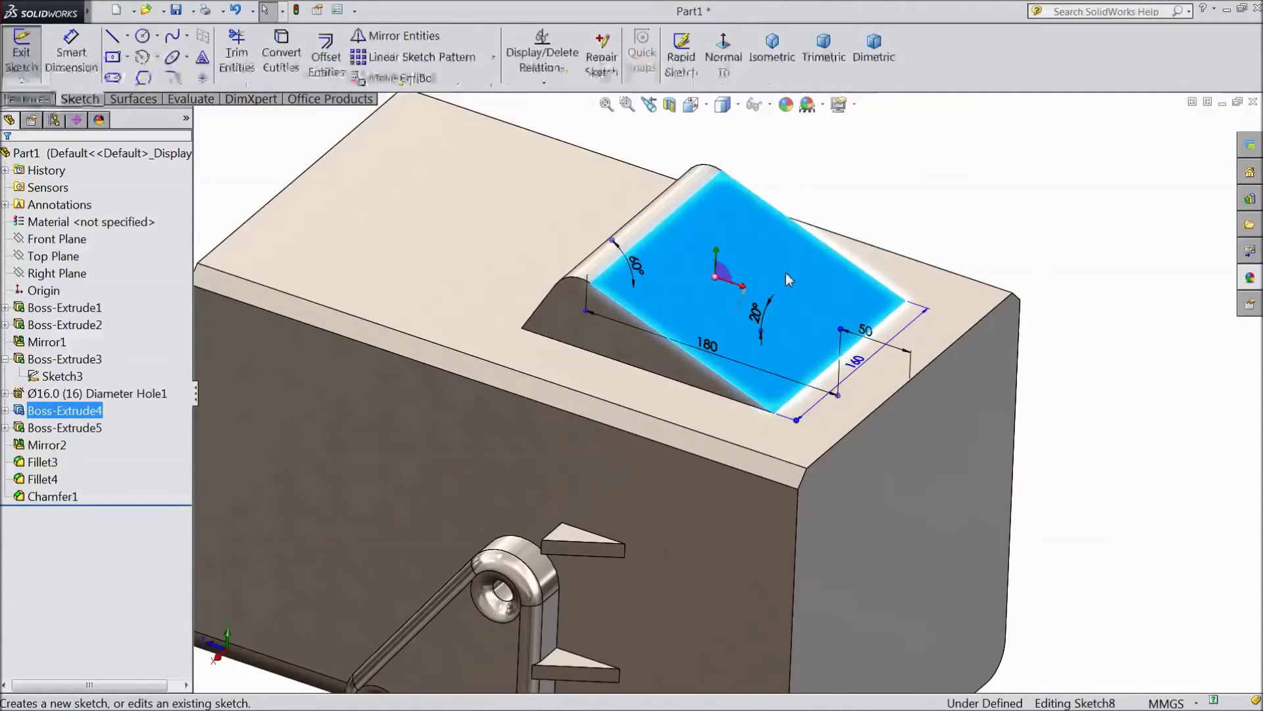
{"action": "left_click", "coordinate": [723, 56]}
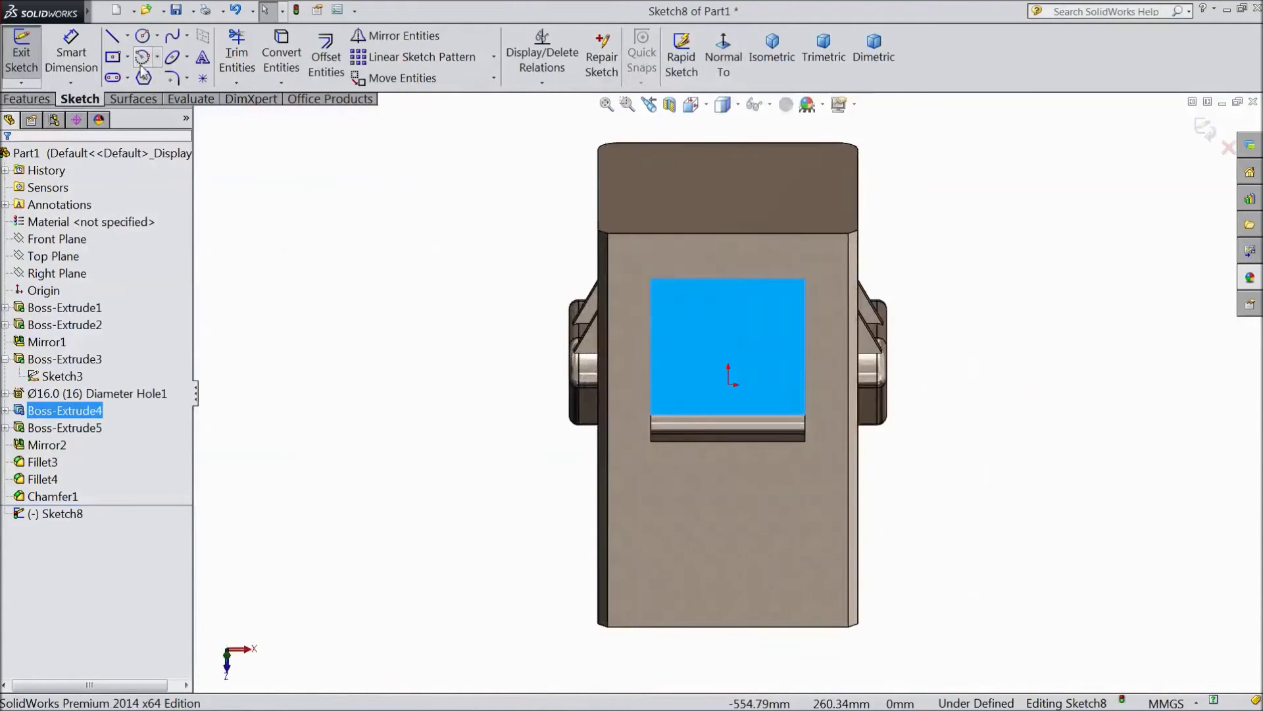
{"action": "left_click", "coordinate": [144, 37]}
{"action": "scroll", "coordinate": [763, 368], "scroll_direction": "down", "scroll_amount": 3}
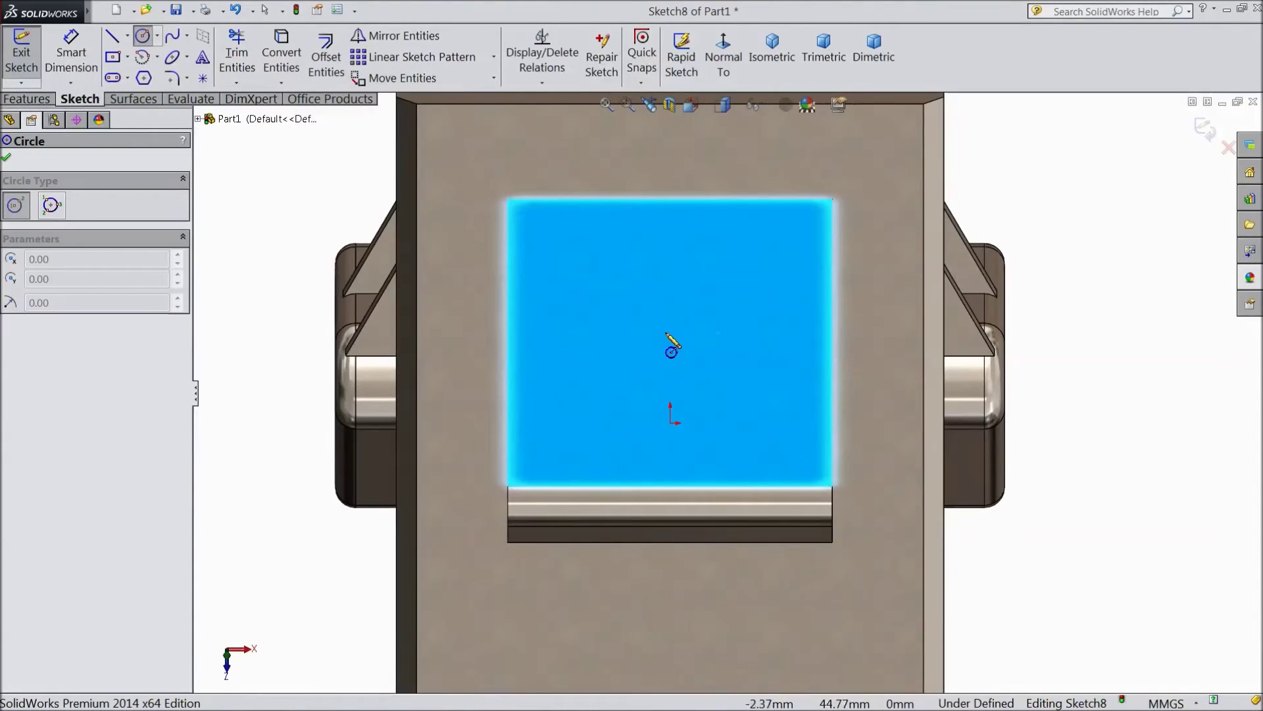
{"action": "left_click", "coordinate": [669, 319]}
{"action": "left_click", "coordinate": [692, 296]}
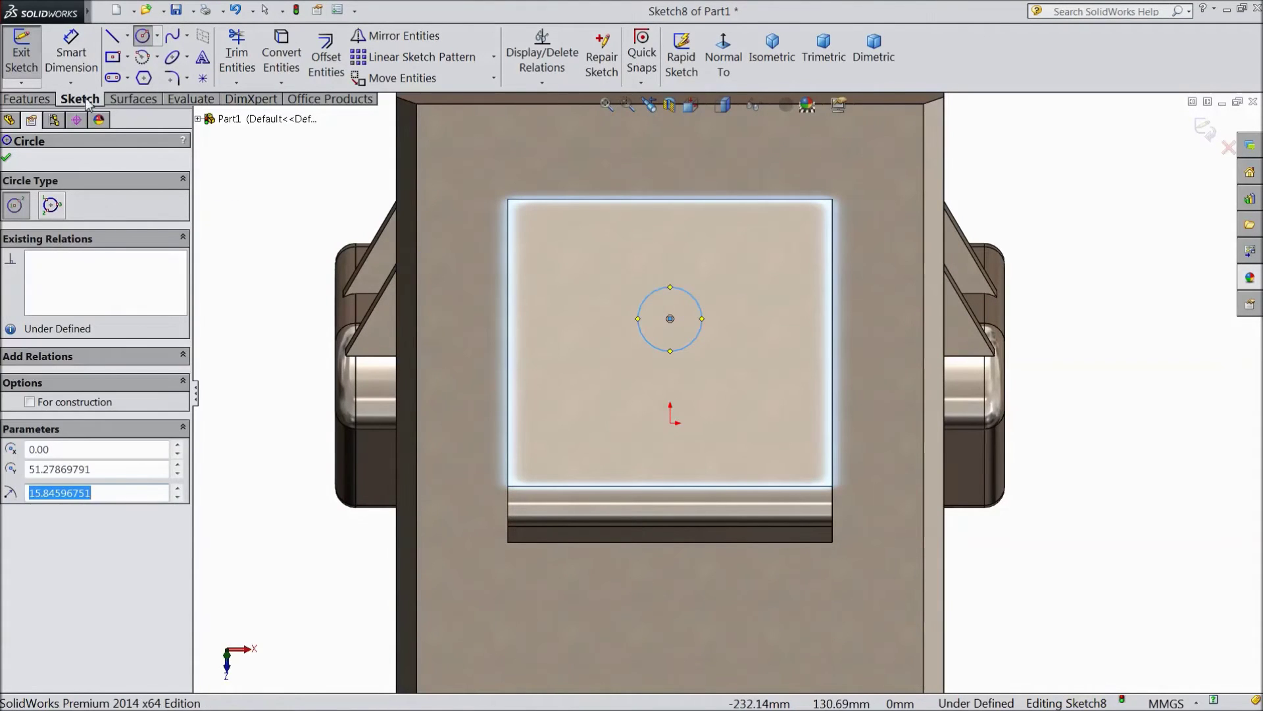
Dimension the circle to Ø30 mm, its centre 50 mm from the origin.
{"action": "left_click", "coordinate": [65, 64]}
{"action": "left_click", "coordinate": [703, 321]}
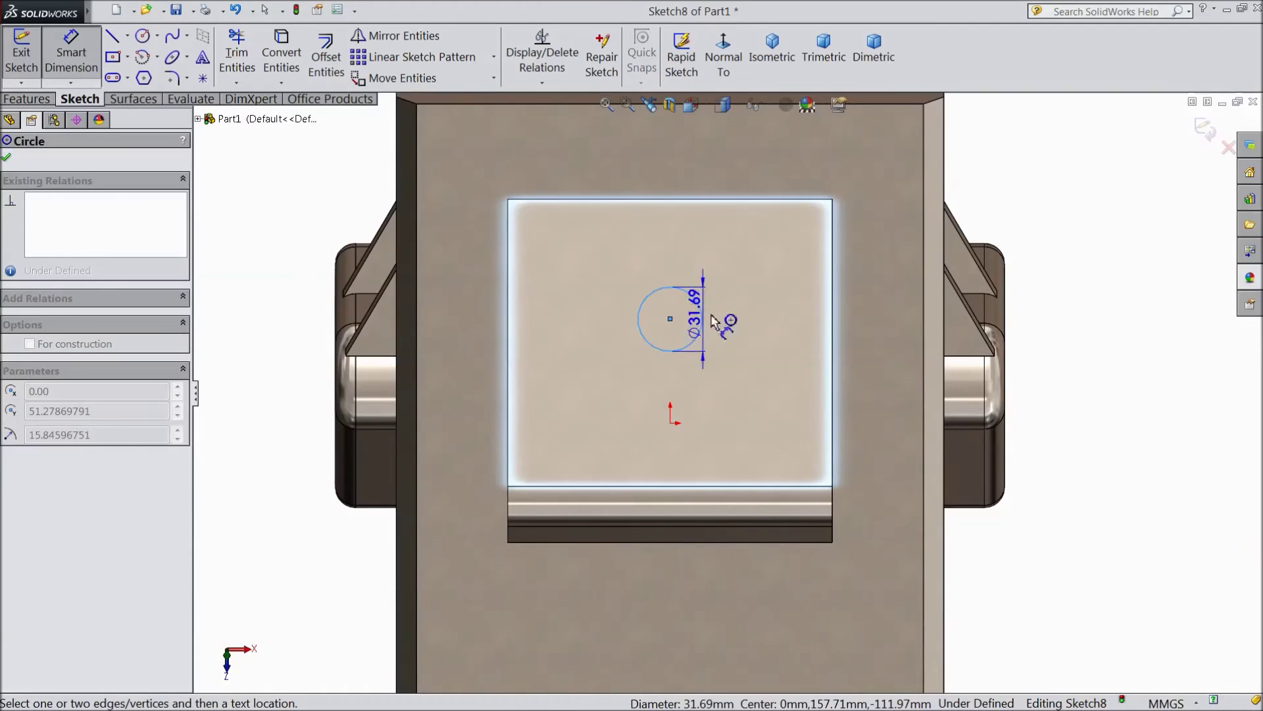
{"action": "left_click", "coordinate": [1086, 363]}
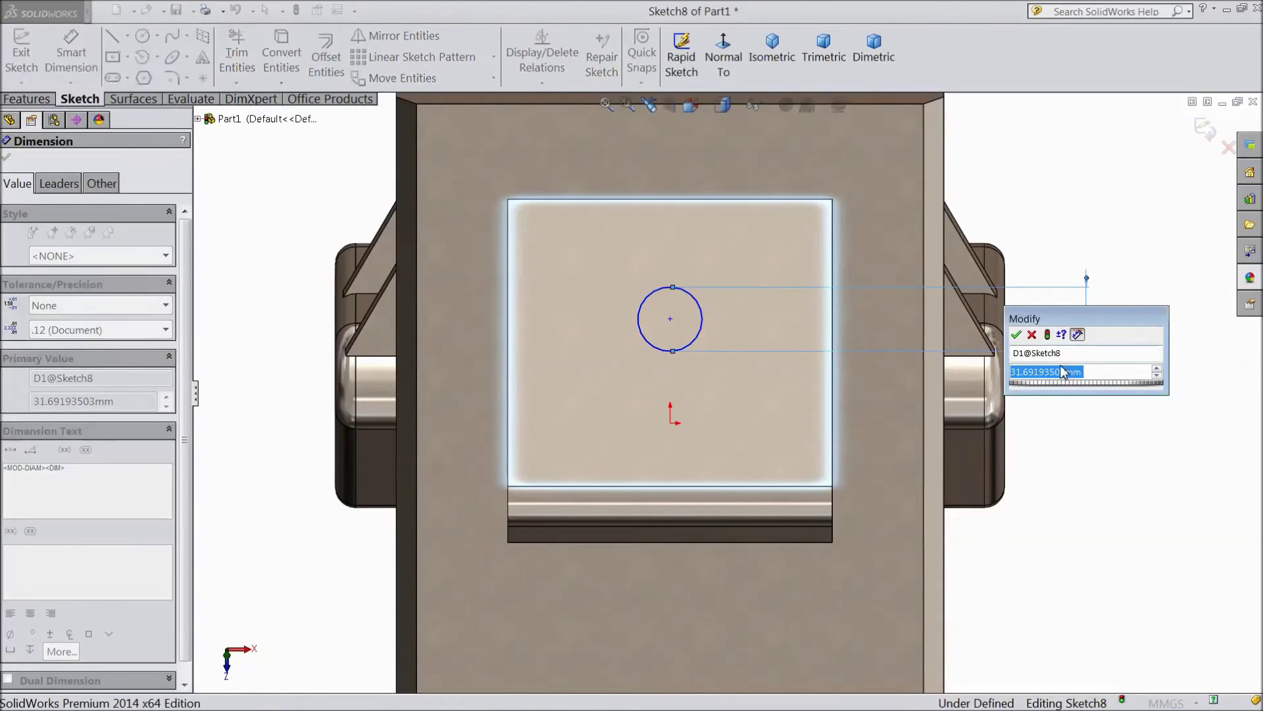
{"action": "type", "text": "30"}
{"action": "left_click", "coordinate": [1017, 337]}
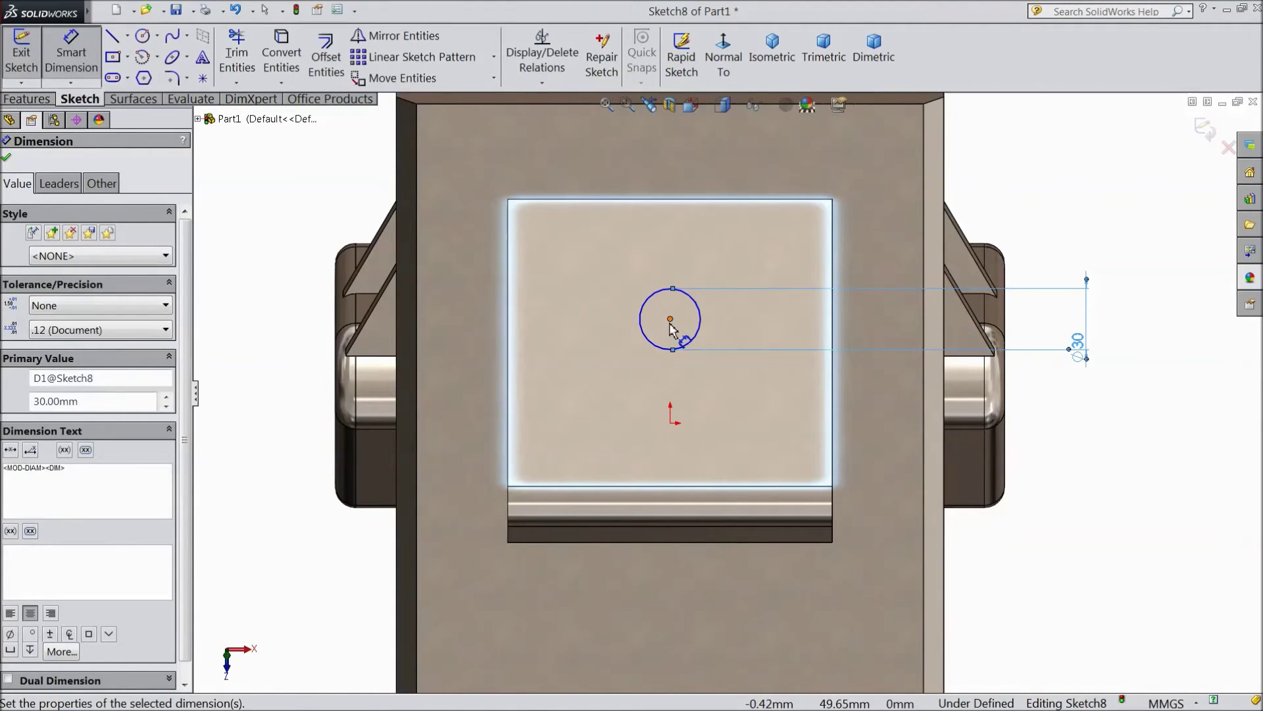
{"action": "left_click", "coordinate": [671, 320]}
{"action": "left_click", "coordinate": [671, 423]}
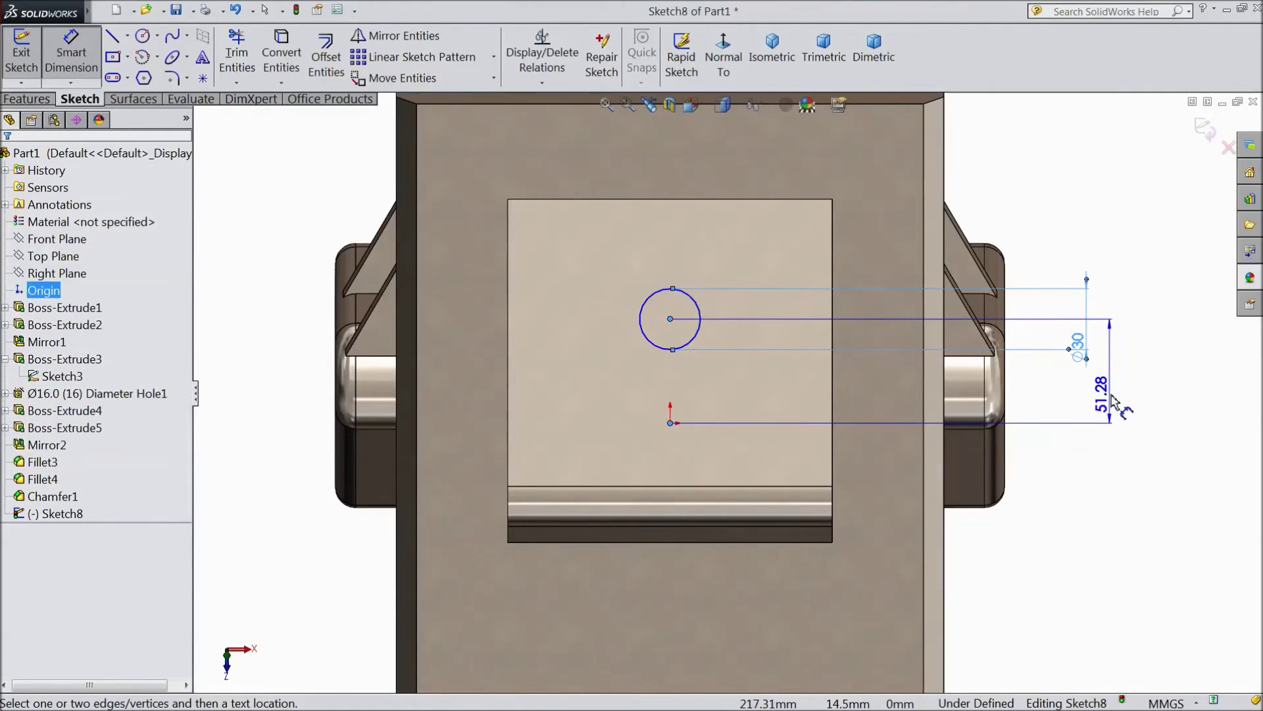
{"action": "left_click", "coordinate": [1133, 395]}
{"action": "type", "text": "50"}
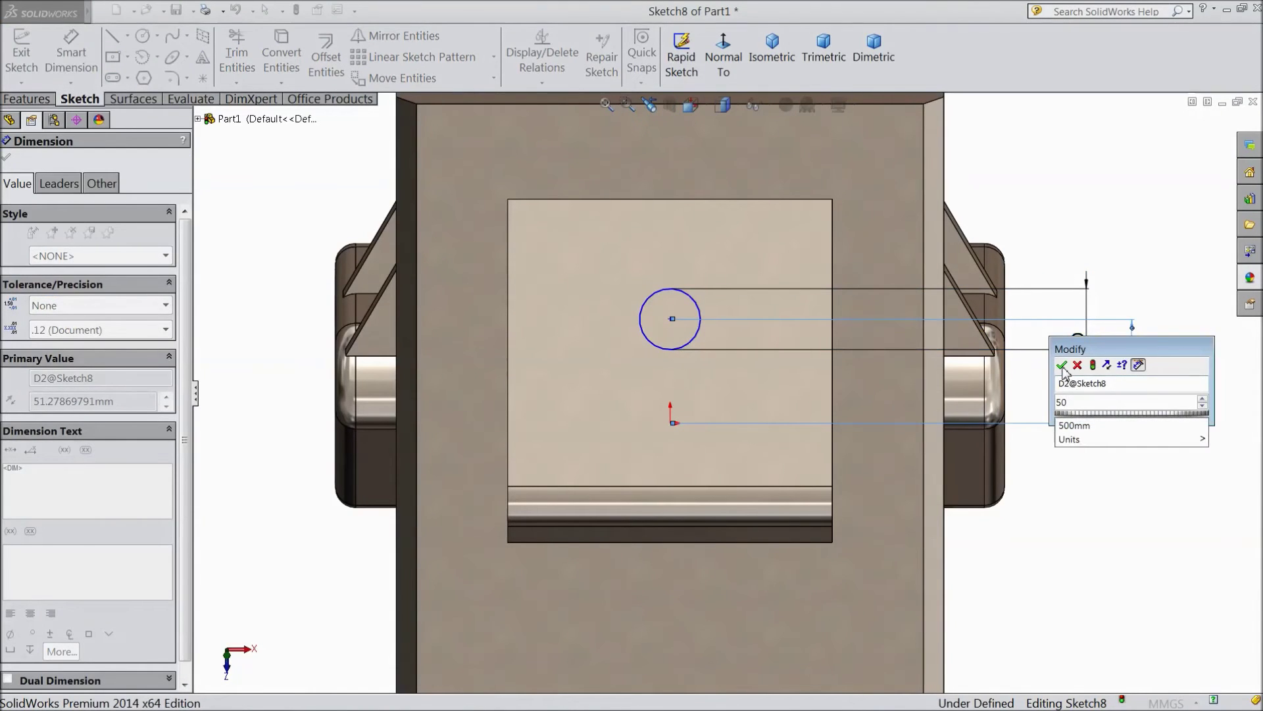
{"action": "left_click", "coordinate": [1061, 366]}
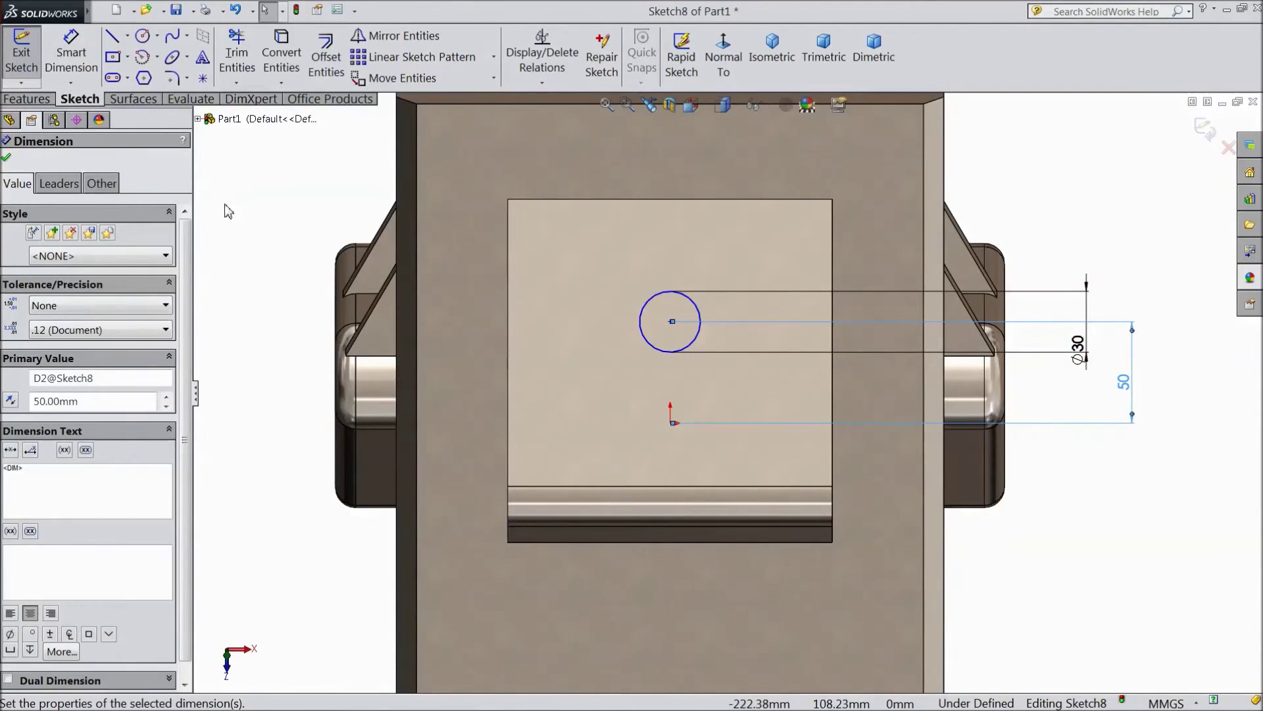
{"action": "key", "text": "Escape"}
Add a Vertical relation between the circle centre and the origin.
{"action": "left_click", "coordinate": [670, 322]}
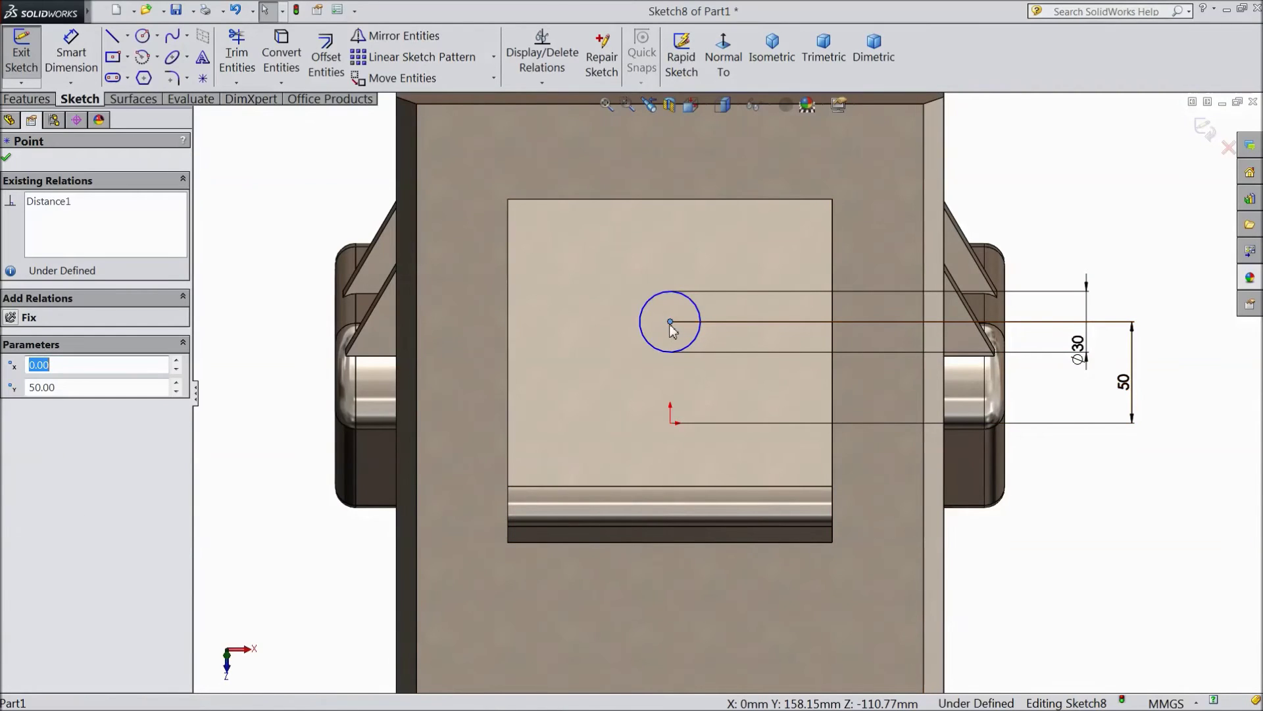
{"action": "left_click", "coordinate": [670, 423], "text": "ctrl"}
{"action": "left_click", "coordinate": [724, 369]}
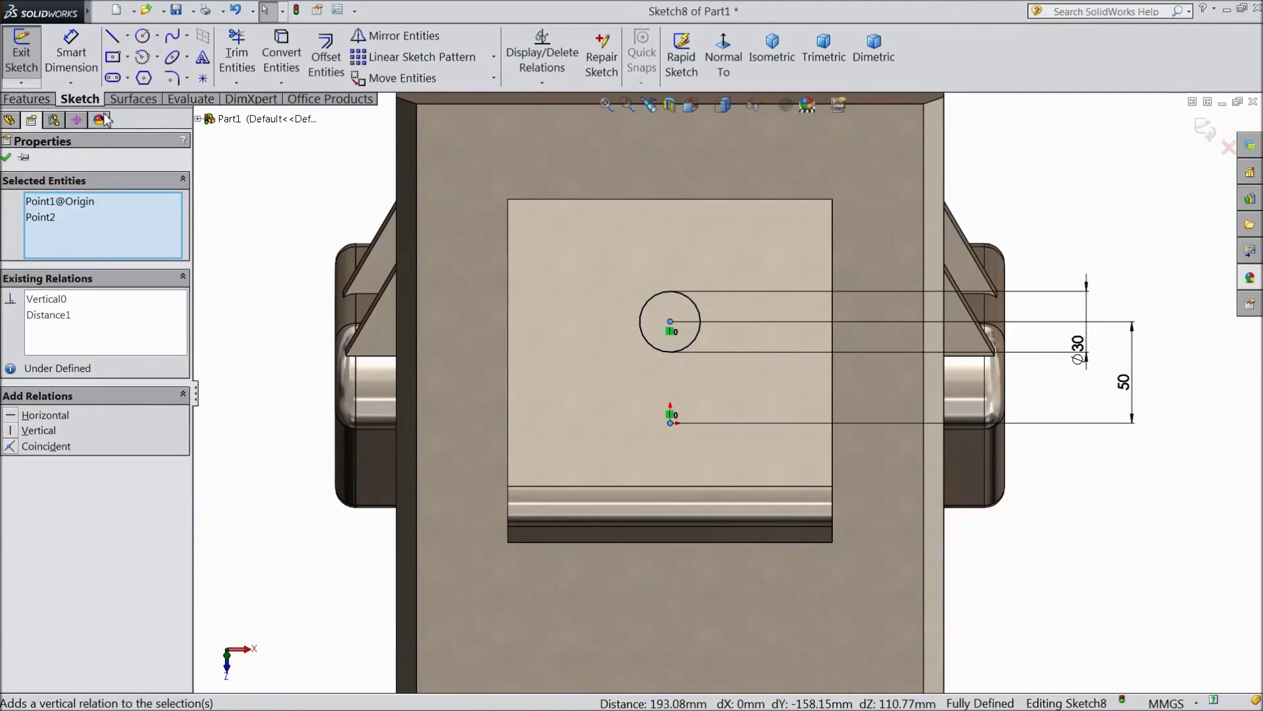
Extrude the circle 500 mm as a boss to form the rod.
{"action": "left_click", "coordinate": [28, 99]}
{"action": "left_click", "coordinate": [30, 56]}
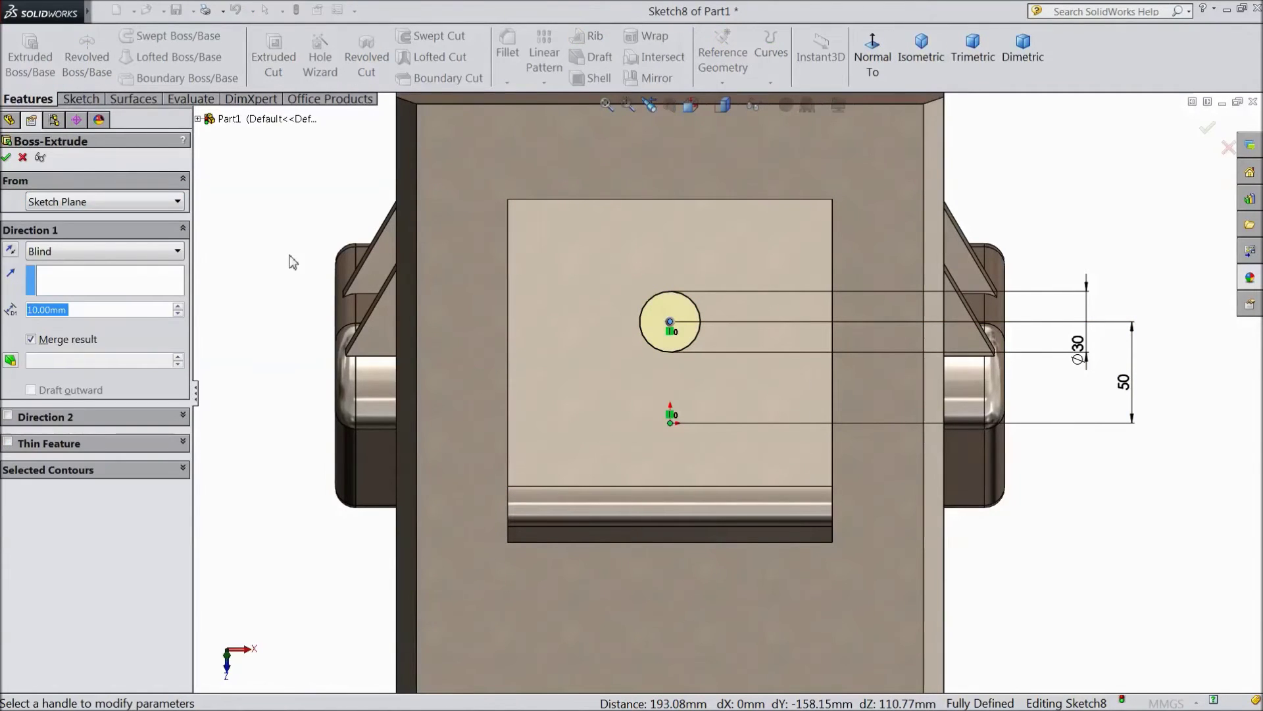
{"action": "type", "text": "500"}
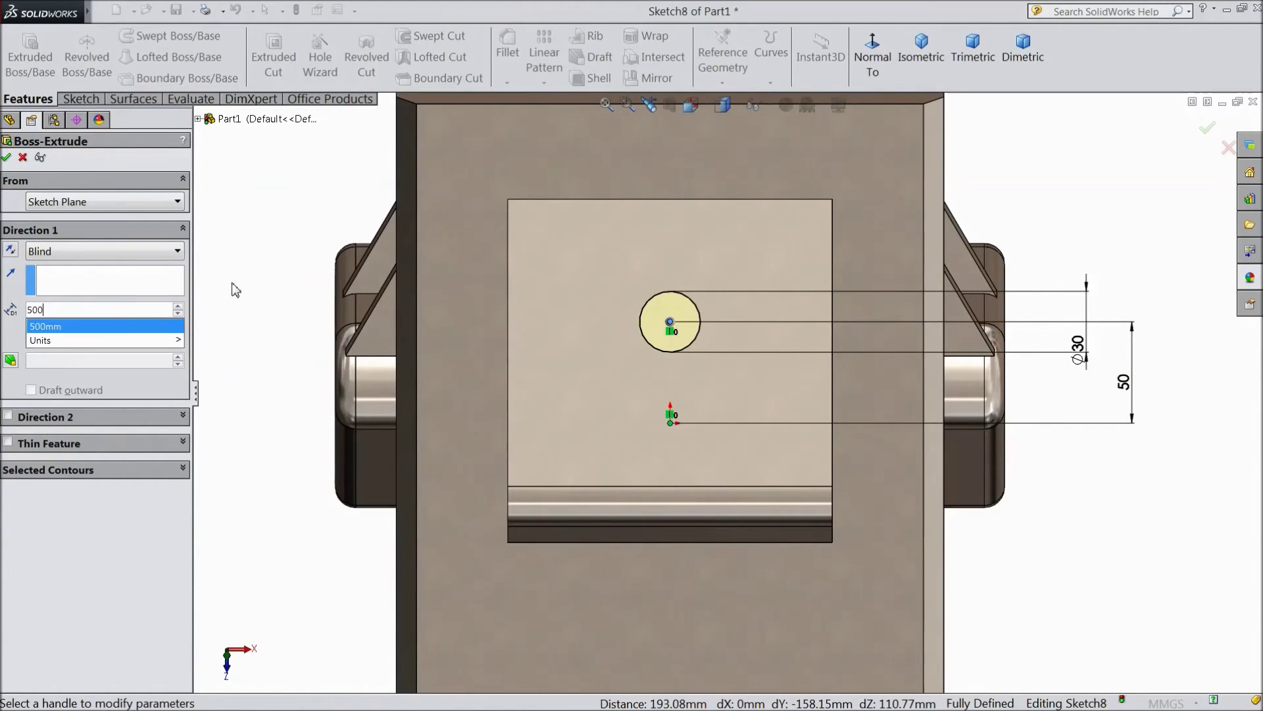
{"action": "key", "text": "Return"}
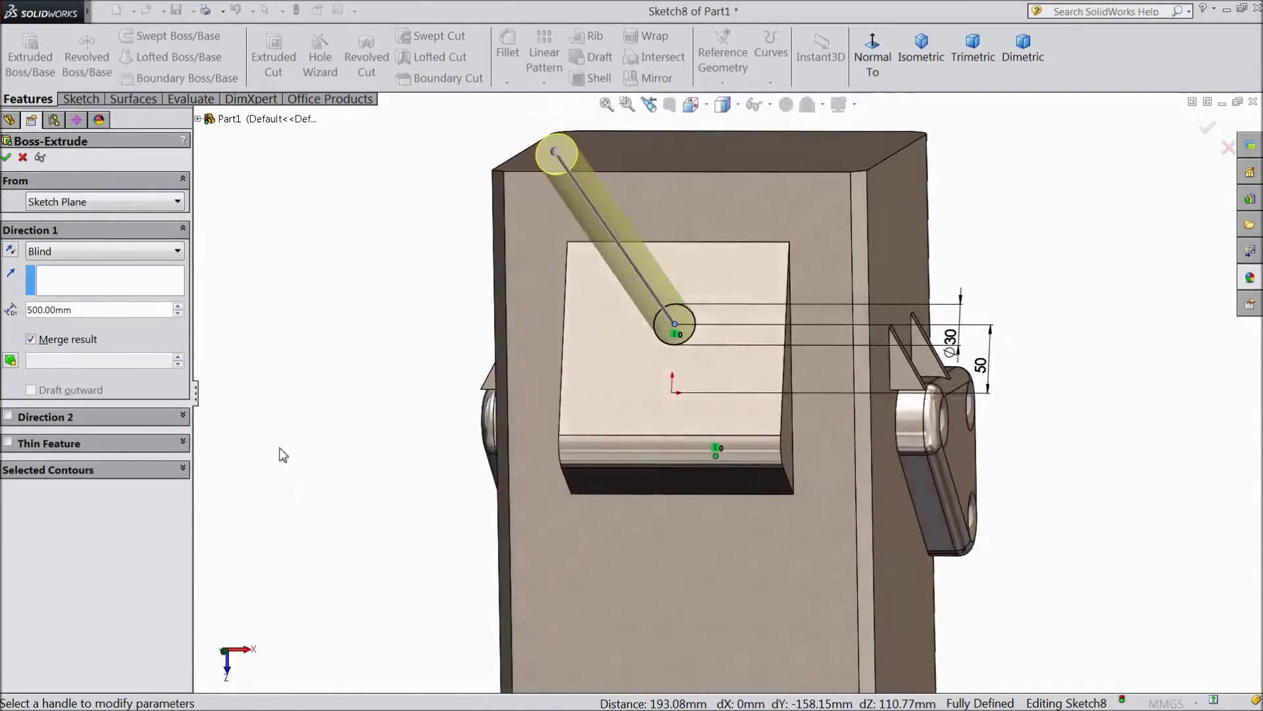
{"action": "left_click", "coordinate": [6, 158]}
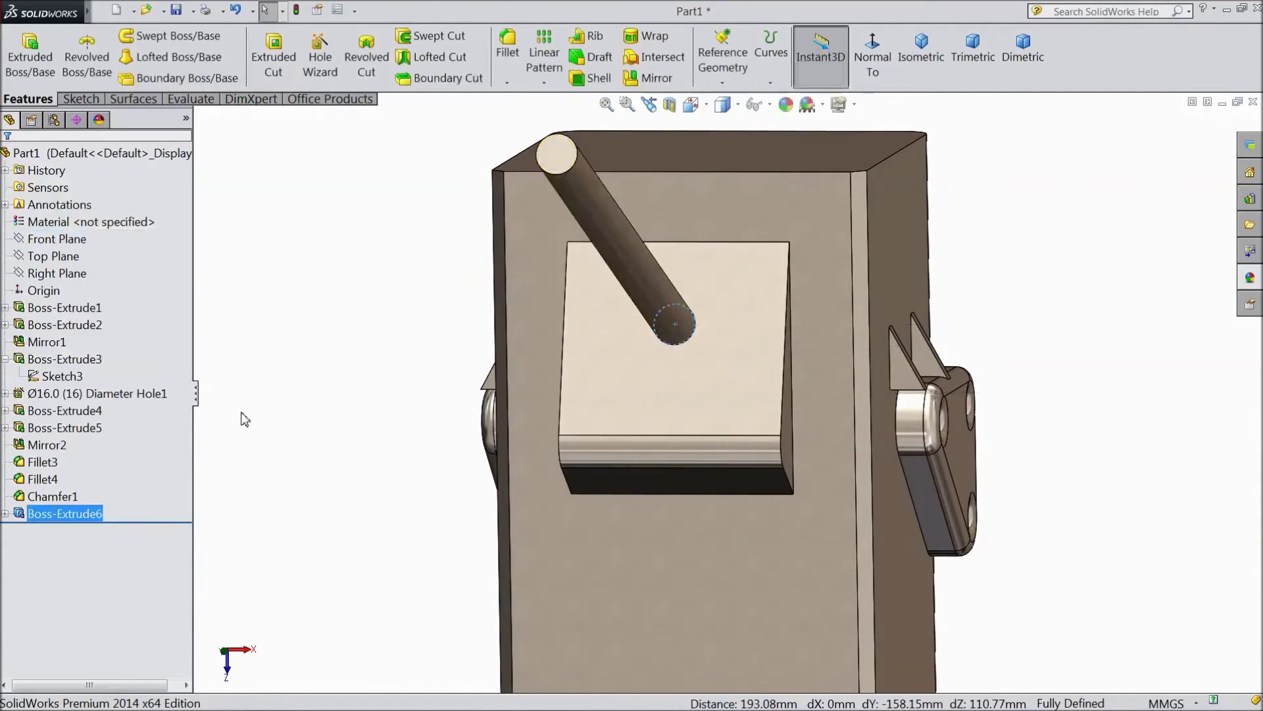
{"action": "scroll", "coordinate": [240, 416], "scroll_direction": "up", "scroll_amount": 2}
{"action": "mouse_move", "coordinate": [290, 479]}
{"action": "middle_mouse_down"}
{"action": "mouse_move", "coordinate": [330, 337]}
{"action": "mouse_move", "coordinate": [308, 332]}
{"action": "mouse_move", "coordinate": [316, 302]}
{"action": "mouse_move", "coordinate": [274, 376]}
{"action": "middle_mouse_up"}
{"action": "scroll", "coordinate": [731, 546], "scroll_direction": "down", "scroll_amount": 1}
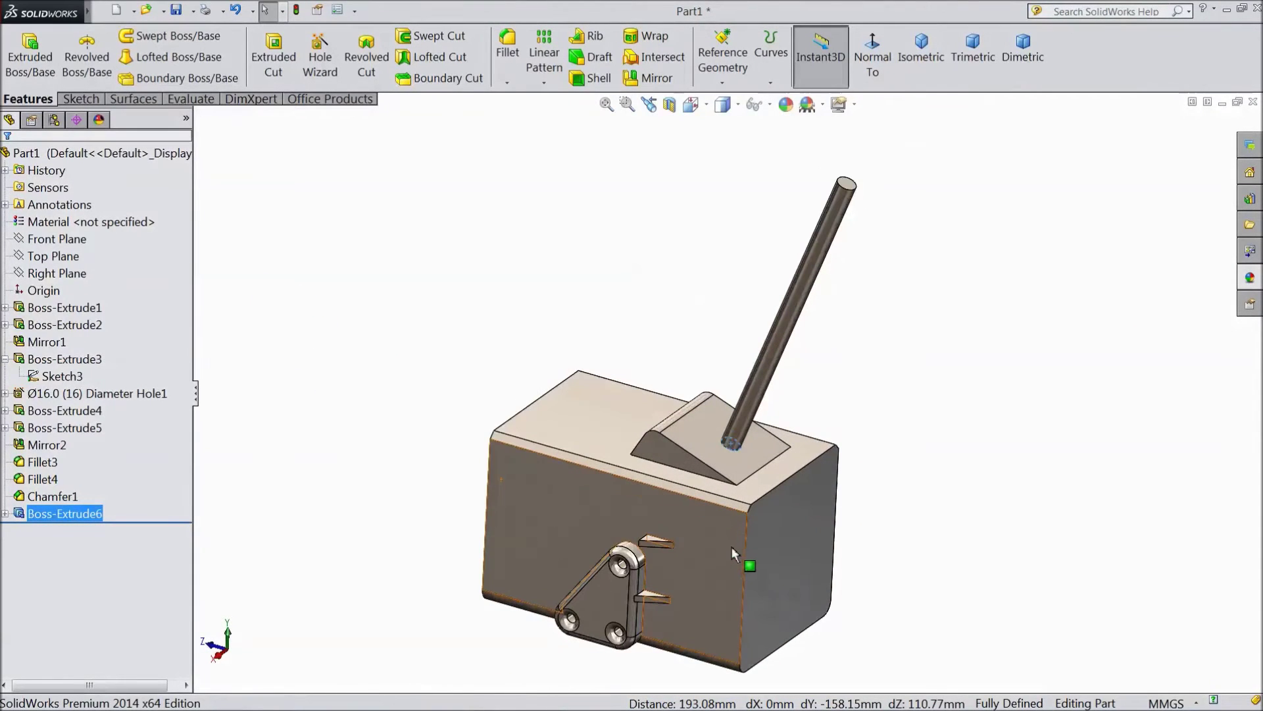
{"action": "scroll", "coordinate": [683, 592], "scroll_direction": "down", "scroll_amount": 1}
{"action": "scroll", "coordinate": [697, 579], "scroll_direction": "up", "scroll_amount": 1}
{"action": "mouse_move", "coordinate": [959, 336]}
{"action": "middle_mouse_down"}
{"action": "mouse_move", "coordinate": [950, 317]}
{"action": "mouse_move", "coordinate": [918, 320]}
{"action": "mouse_move", "coordinate": [973, 316]}
{"action": "middle_mouse_up"}
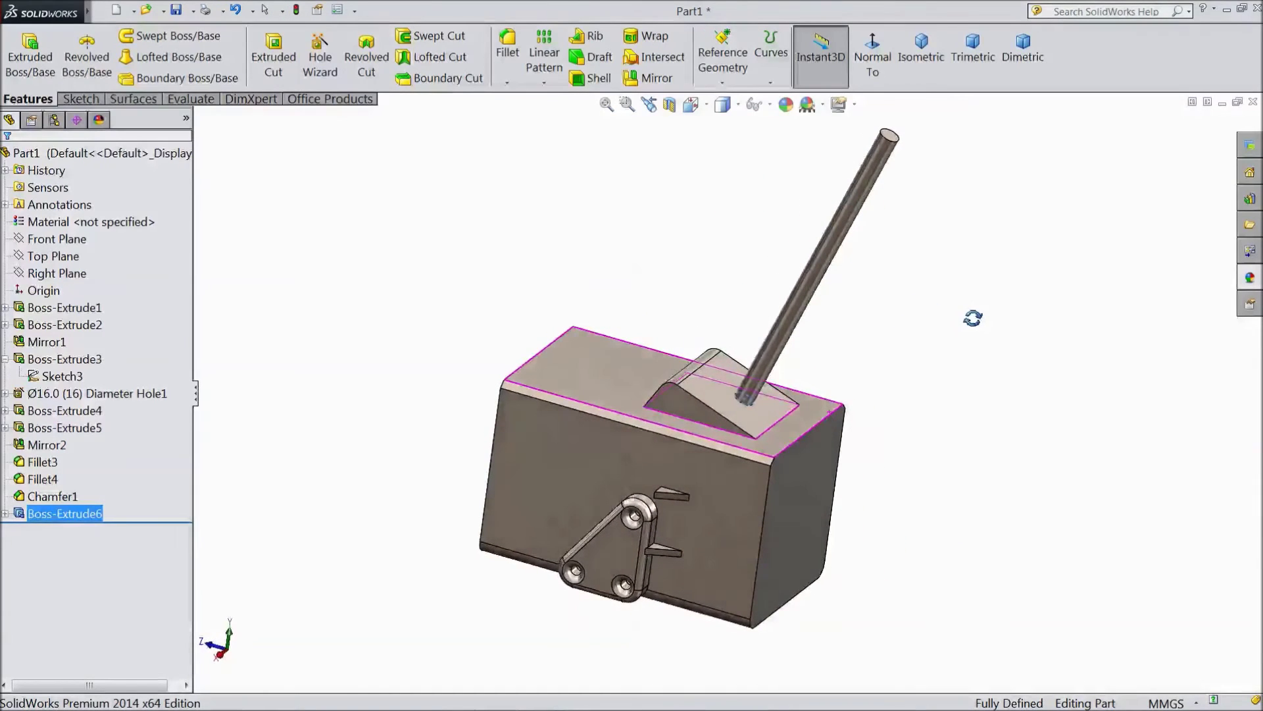
{"action": "scroll", "coordinate": [769, 251], "scroll_direction": "down", "scroll_amount": 2}
{"action": "scroll", "coordinate": [767, 254], "scroll_direction": "up", "scroll_amount": 1}
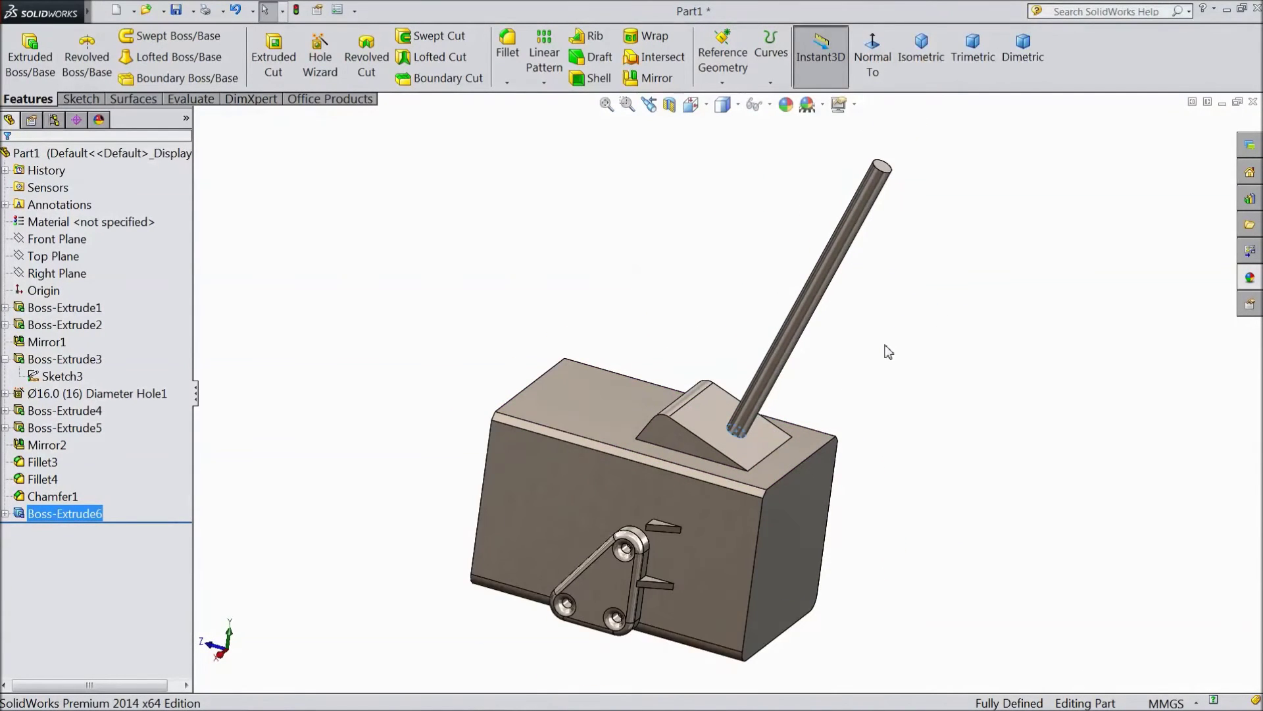
{"action": "mouse_move", "coordinate": [888, 352]}
{"action": "middle_mouse_down"}
{"action": "mouse_move", "coordinate": [866, 336]}
{"action": "mouse_move", "coordinate": [866, 364]}
{"action": "mouse_move", "coordinate": [855, 358]}
{"action": "mouse_move", "coordinate": [871, 354]}
{"action": "middle_mouse_up"}
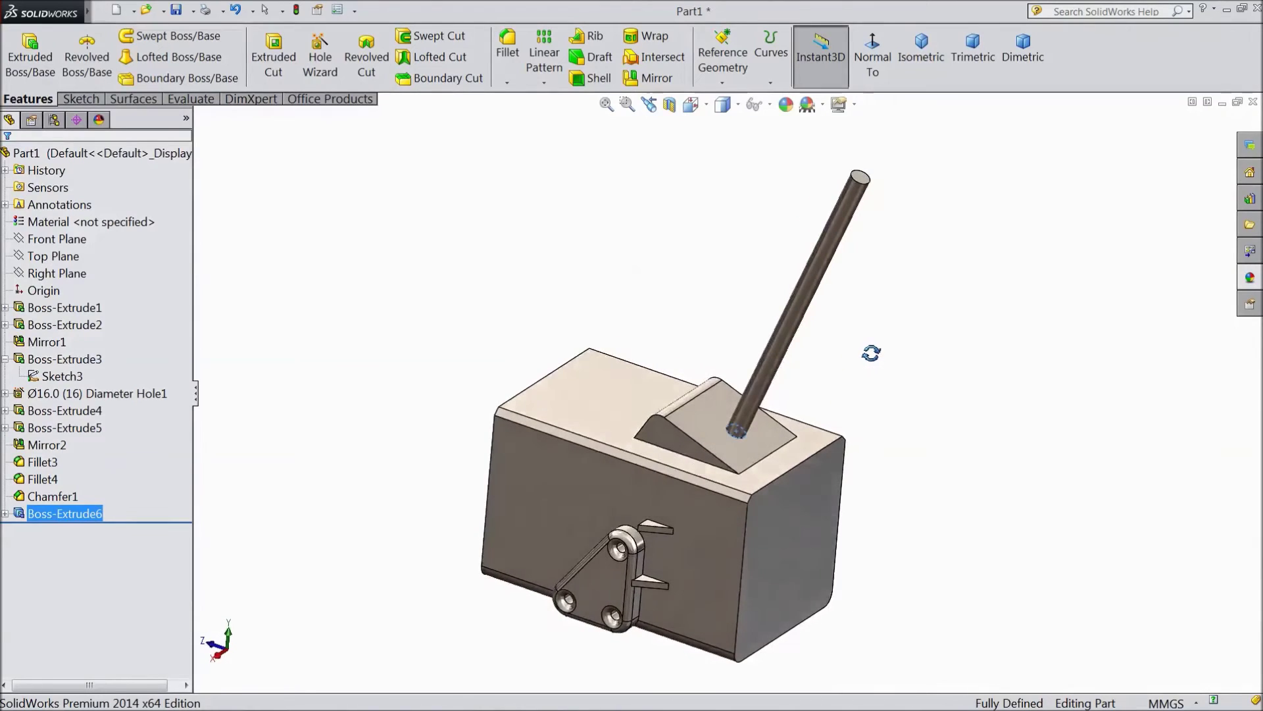
{"action": "middle_click_drag", "start_coordinate": [801, 434], "coordinate": [935, 310]}
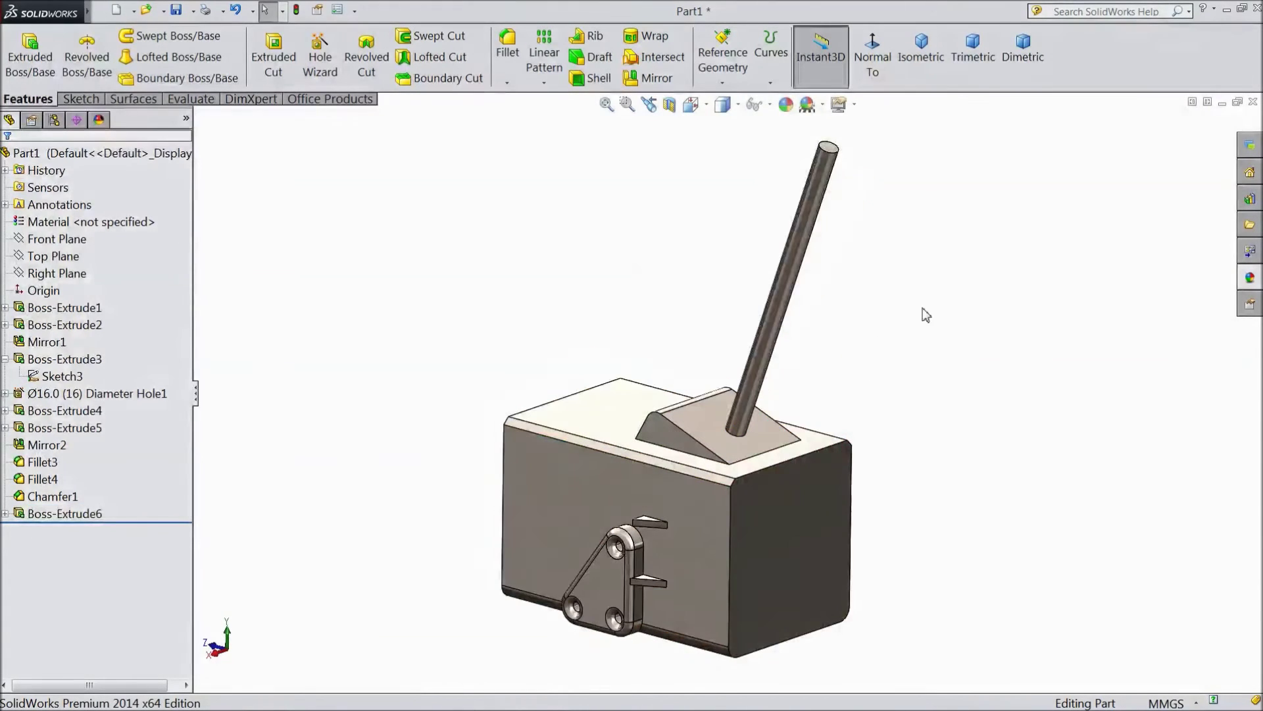
{"action": "middle_click_drag", "start_coordinate": [428, 402], "coordinate": [554, 560]}
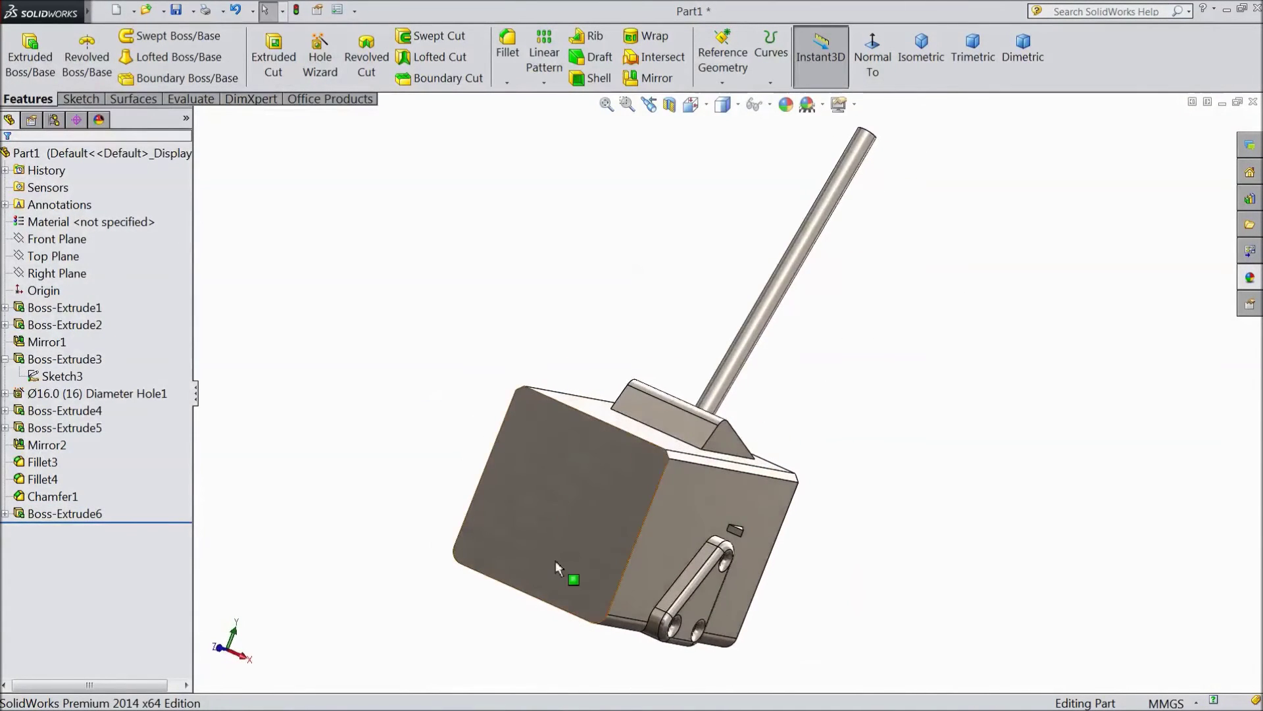
{"action": "left_click", "coordinate": [574, 518]}
Start a sketch on the block's end face and draw the outline's bottom, left and top edges.
{"action": "left_click", "coordinate": [627, 485]}
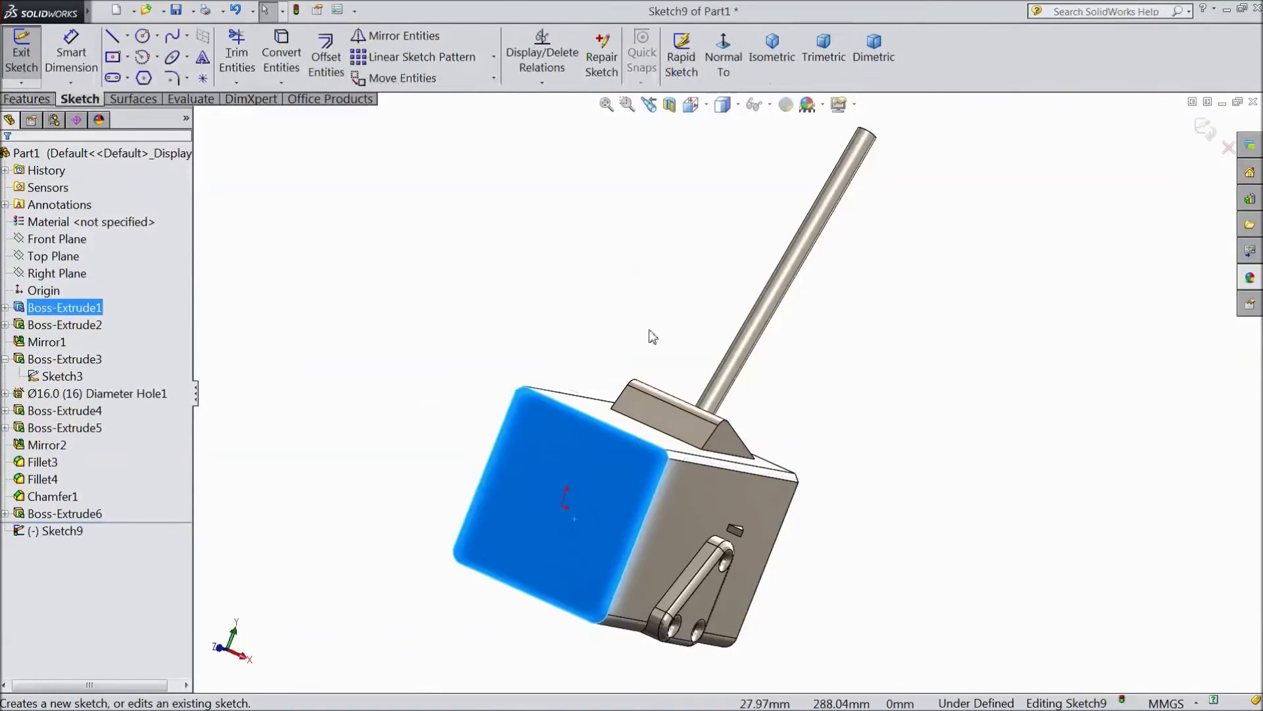
{"action": "left_click", "coordinate": [725, 66]}
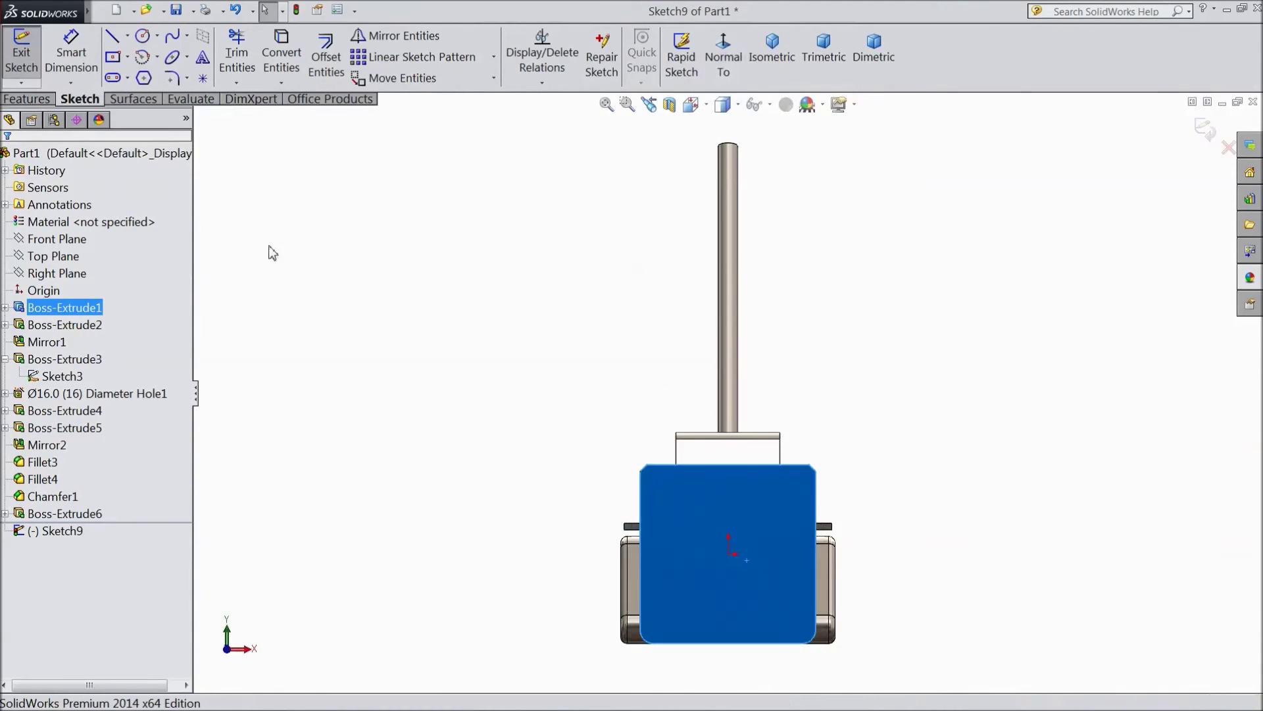
{"action": "left_click", "coordinate": [113, 36]}
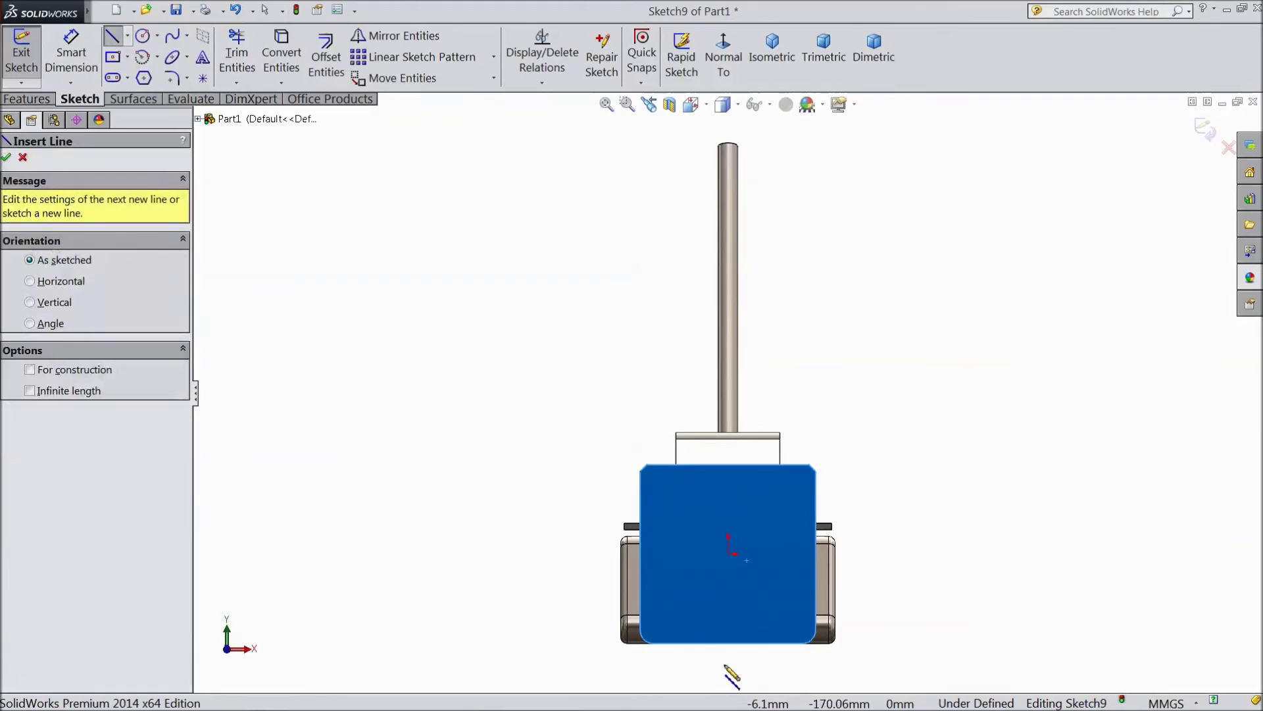
{"action": "scroll", "coordinate": [740, 658], "scroll_direction": "down", "scroll_amount": 2}
{"action": "scroll", "coordinate": [753, 605], "scroll_direction": "down", "scroll_amount": 2}
{"action": "scroll", "coordinate": [764, 553], "scroll_direction": "down", "scroll_amount": 2}
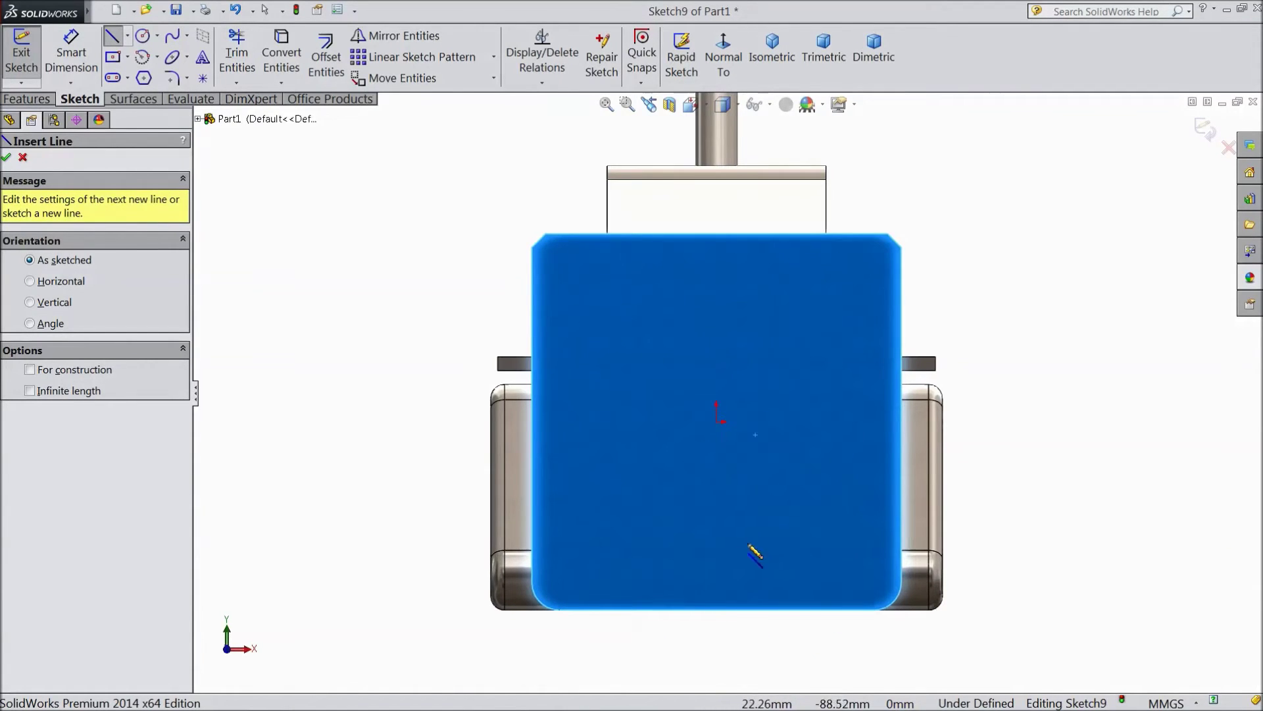
{"action": "left_click", "coordinate": [793, 659]}
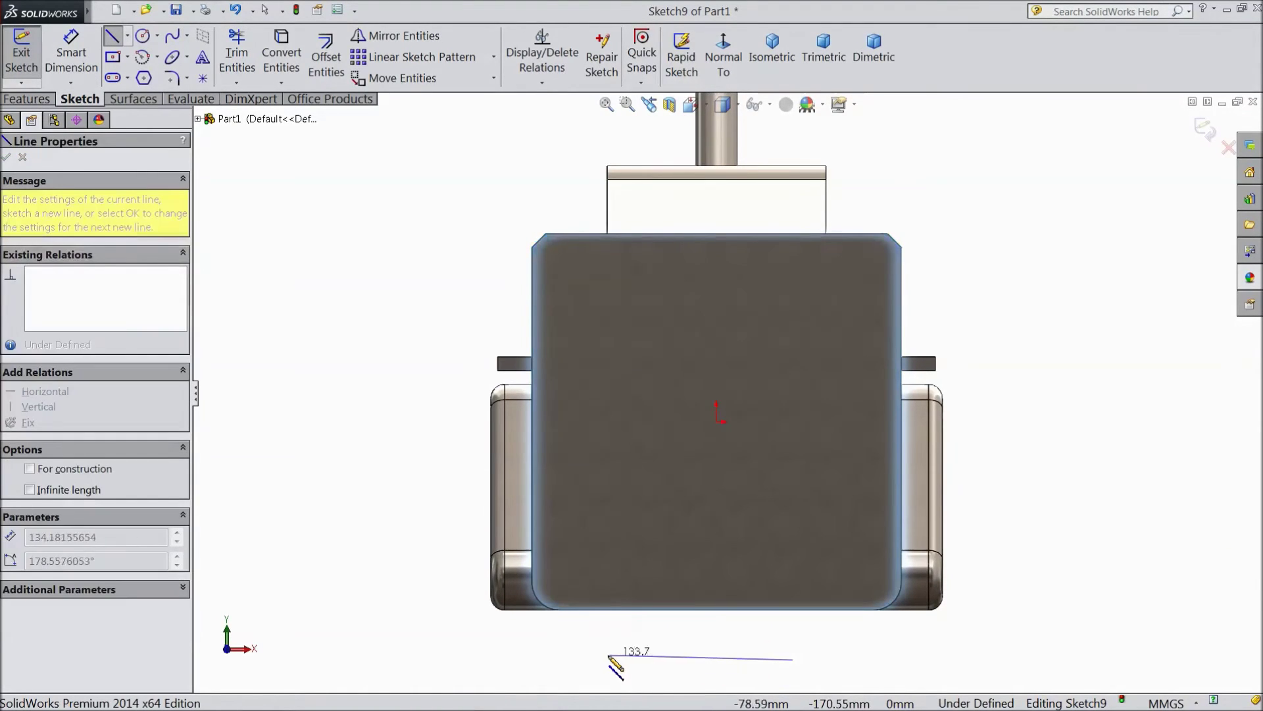
{"action": "left_click", "coordinate": [603, 655]}
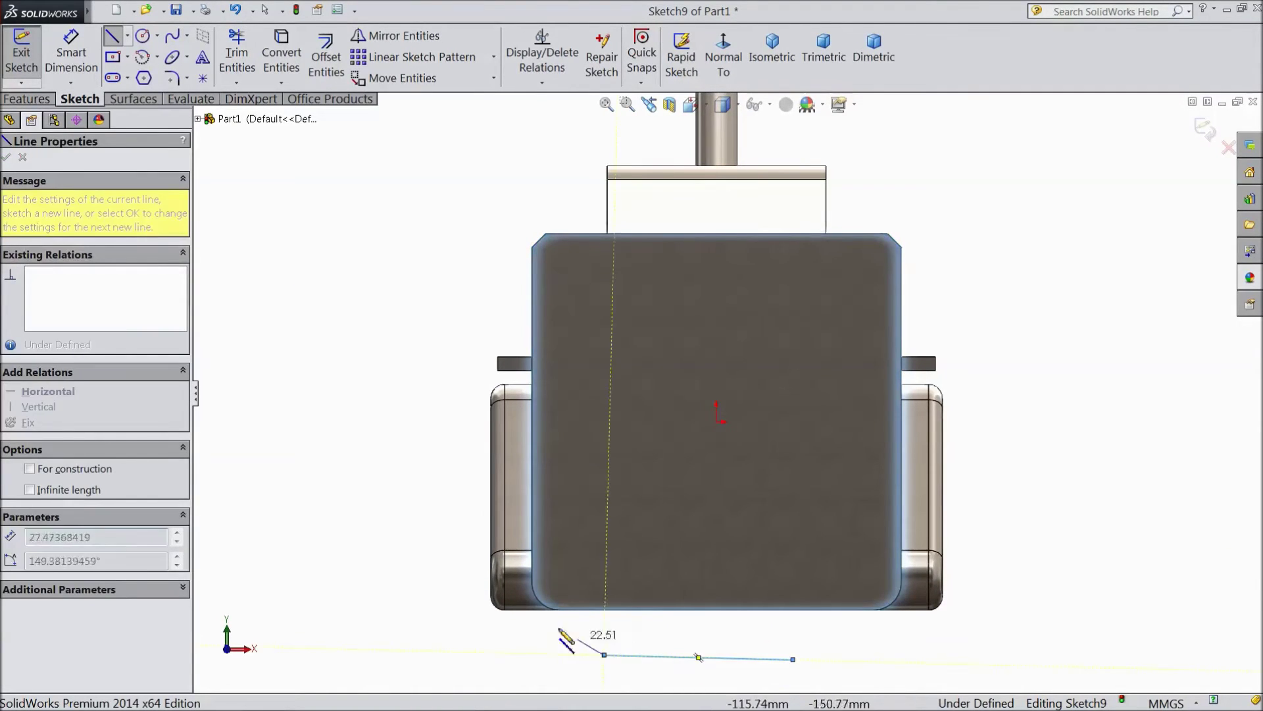
{"action": "left_click", "coordinate": [504, 501]}
{"action": "left_click", "coordinate": [506, 401]}
{"action": "left_click", "coordinate": [607, 239]}
{"action": "left_click", "coordinate": [607, 206]}
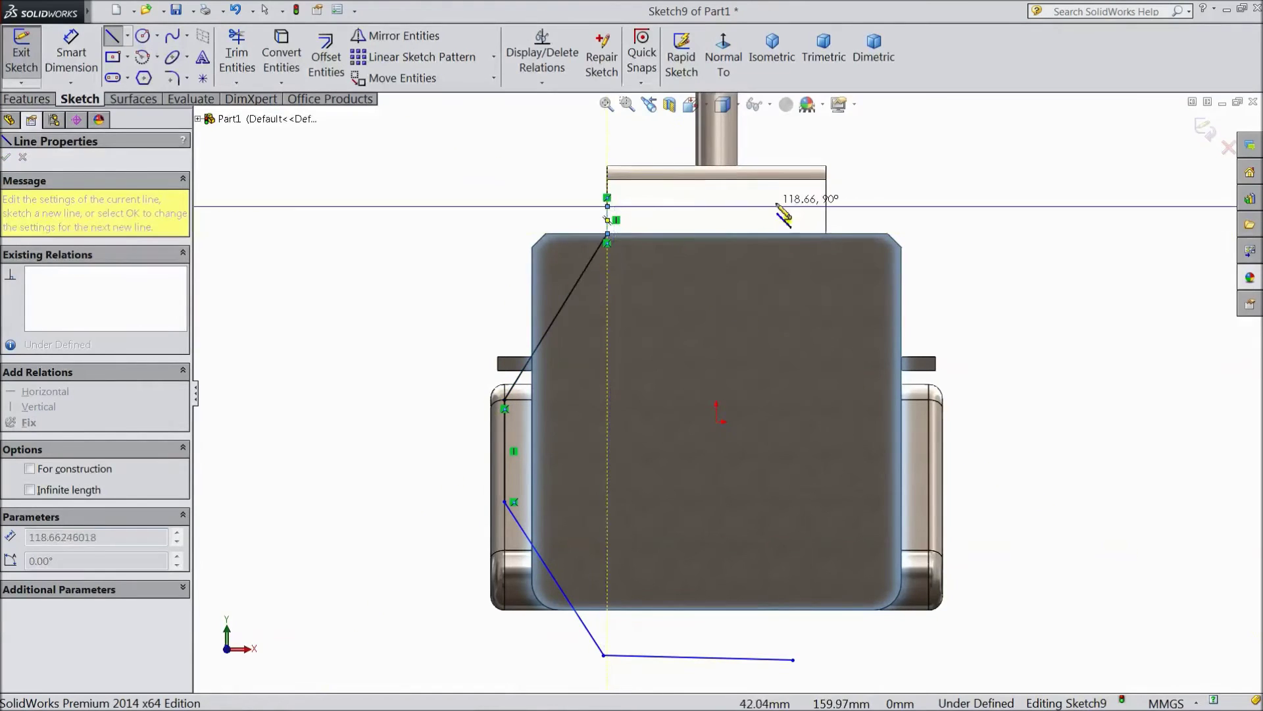
{"action": "left_click", "coordinate": [826, 206]}
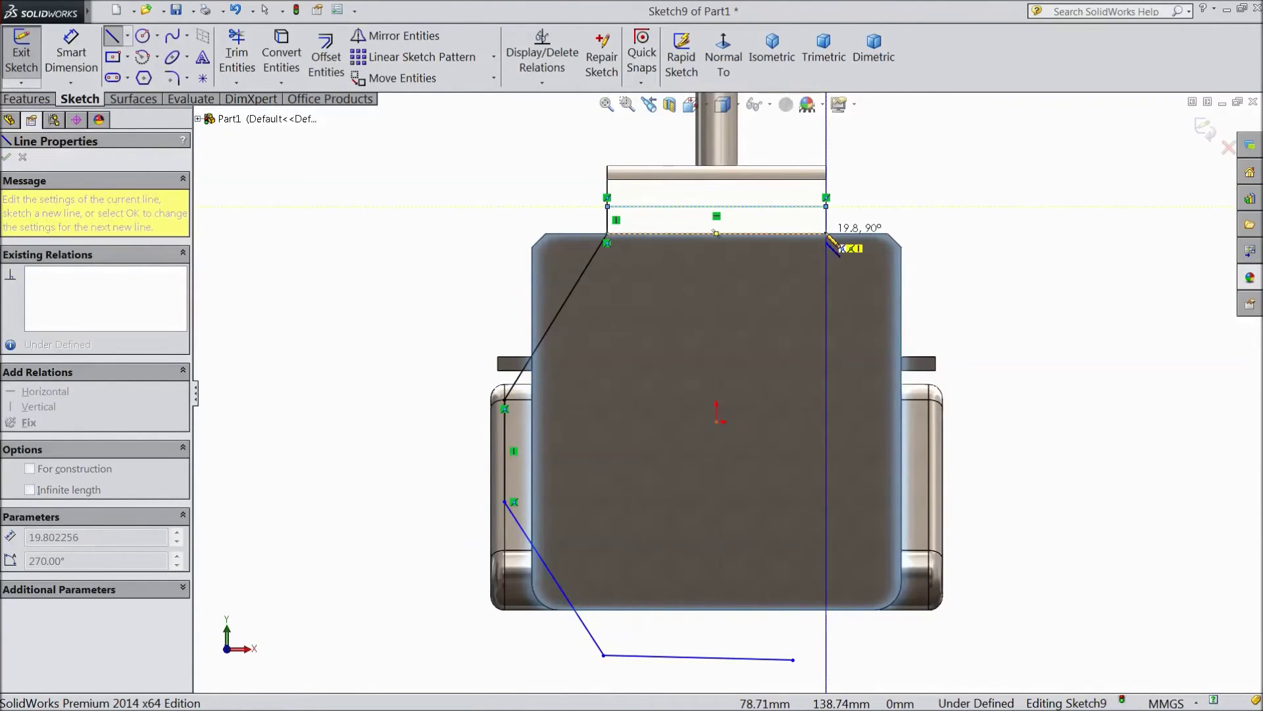
{"action": "left_click", "coordinate": [826, 234]}
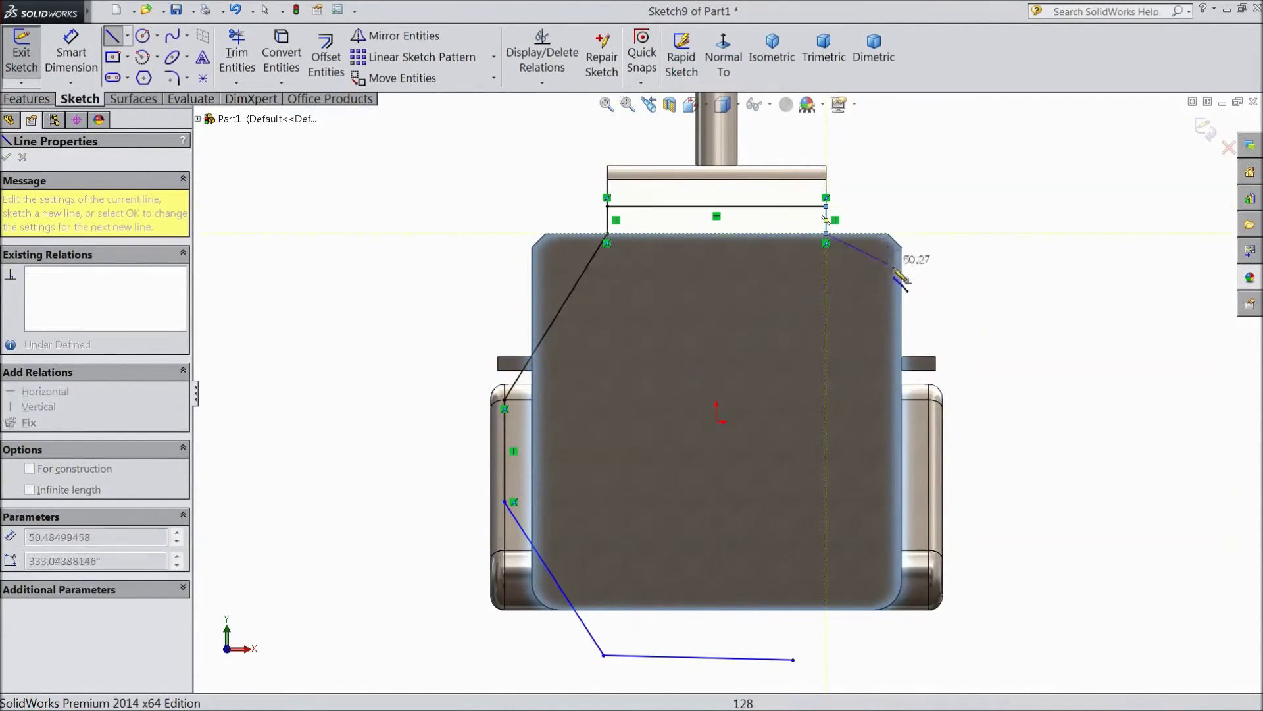
Draw the right side with two outward 25 mm steps, closing at the bottom line.
{"action": "left_click", "coordinate": [901, 309]}
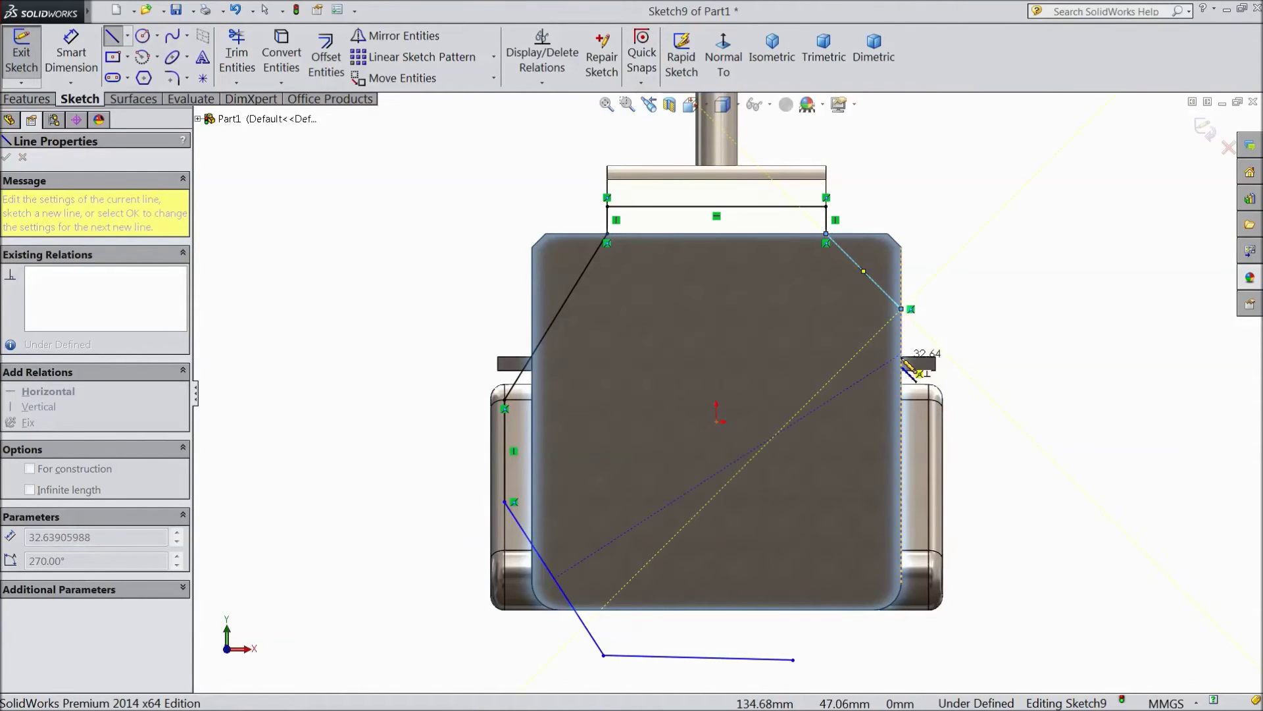
{"action": "left_click", "coordinate": [901, 357]}
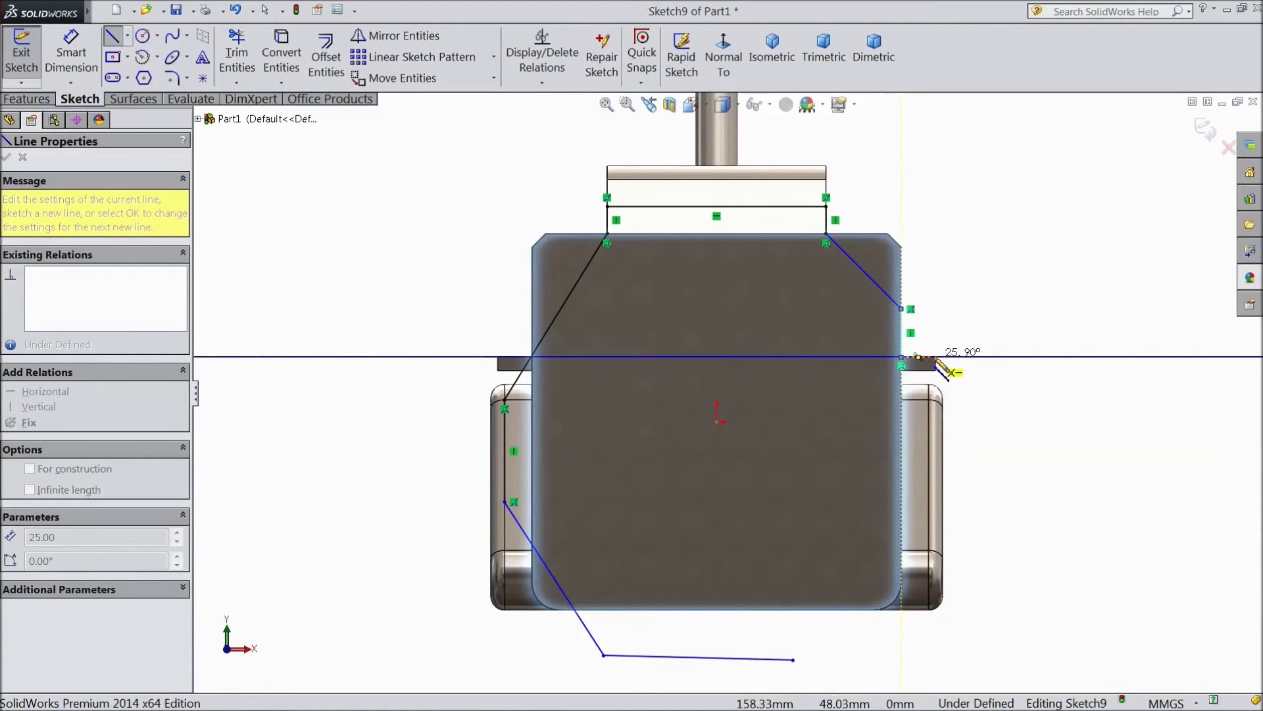
{"action": "left_click", "coordinate": [936, 357]}
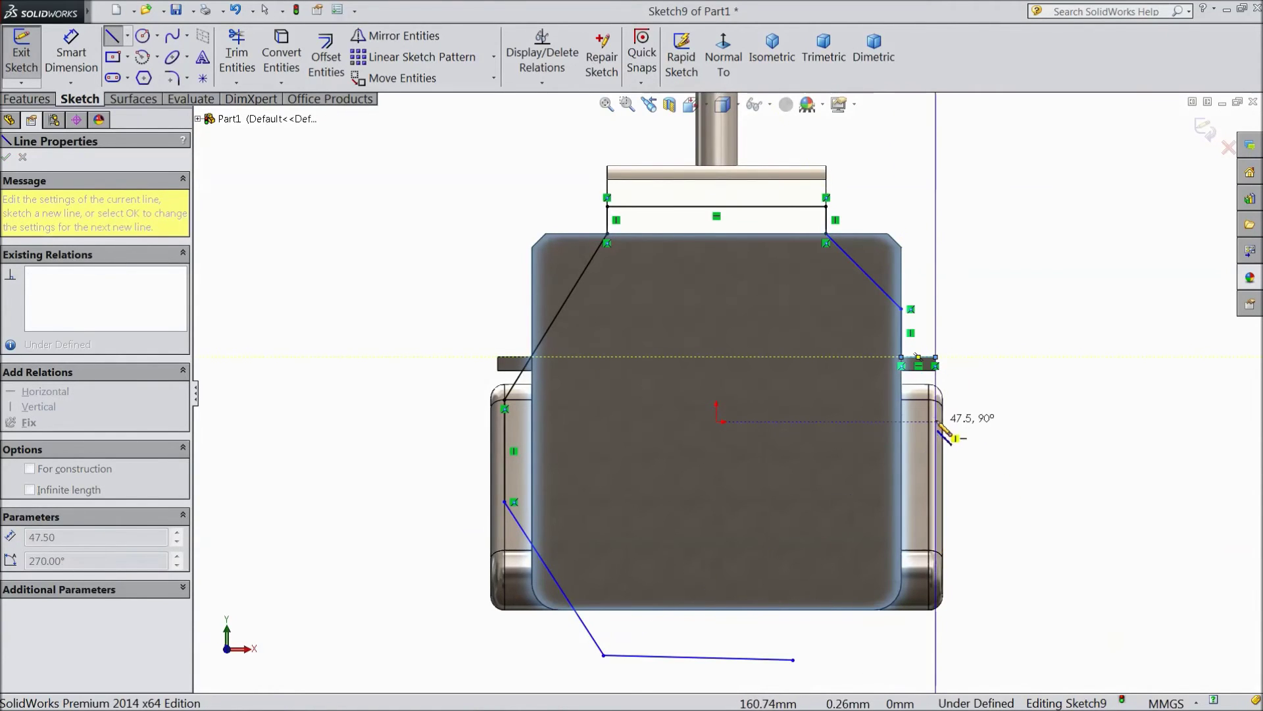
{"action": "left_click", "coordinate": [935, 415]}
{"action": "left_click", "coordinate": [901, 414]}
{"action": "left_click", "coordinate": [902, 451]}
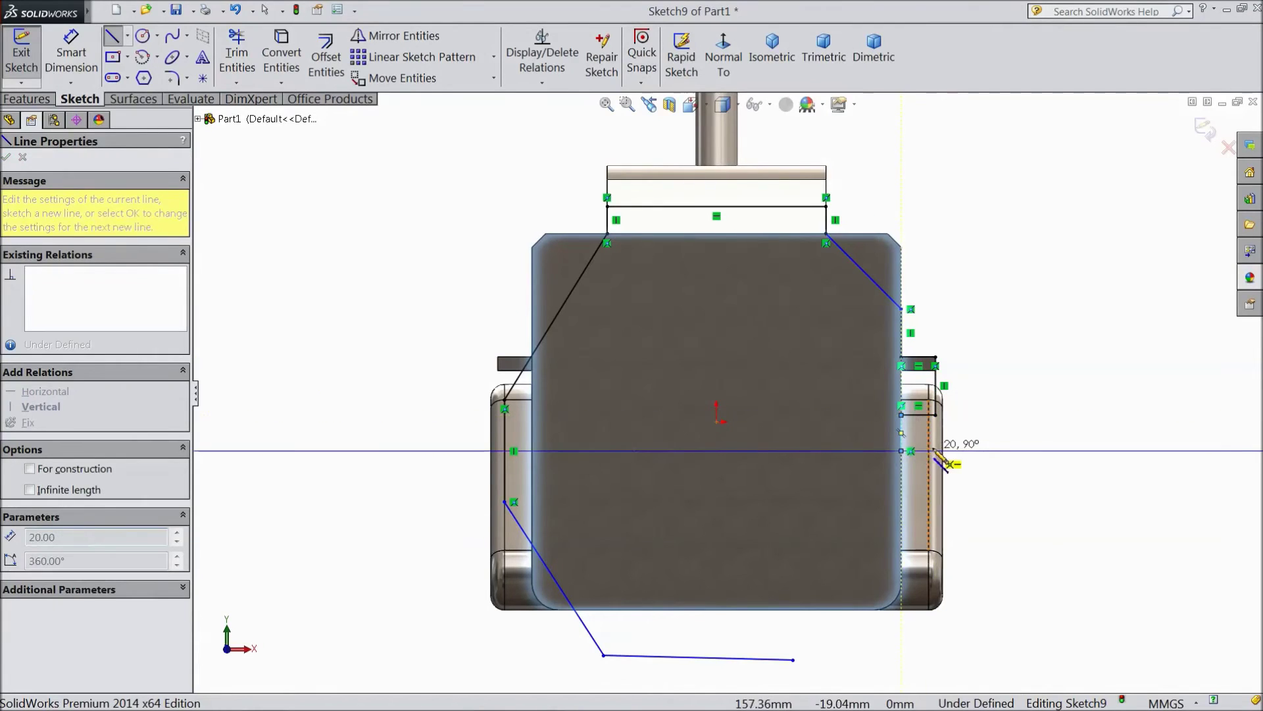
{"action": "left_click", "coordinate": [937, 453]}
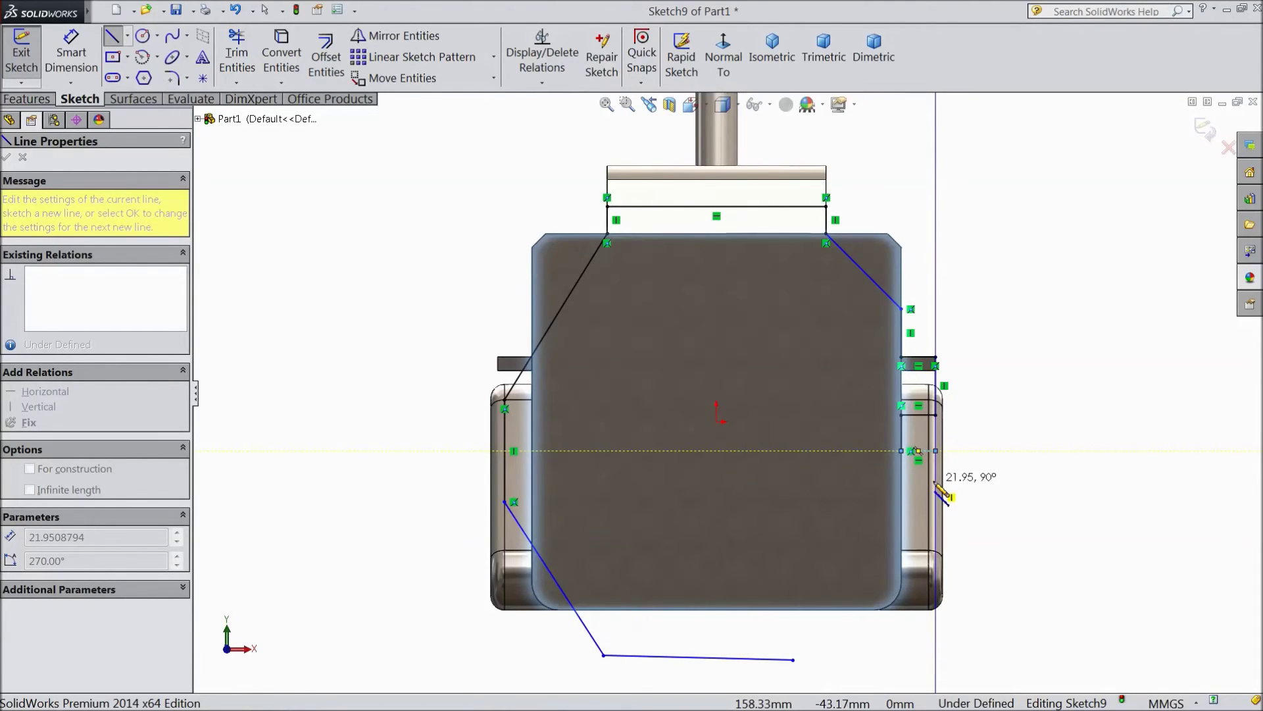
{"action": "left_click", "coordinate": [936, 481]}
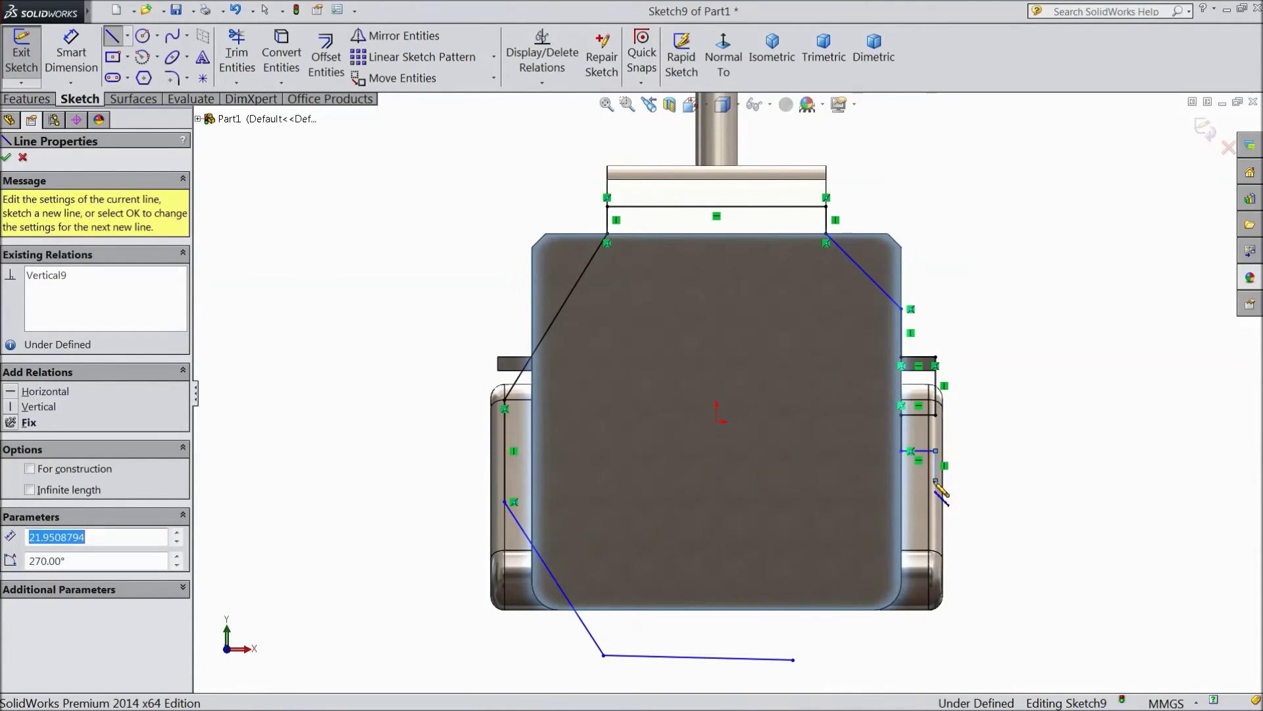
{"action": "left_click", "coordinate": [901, 481]}
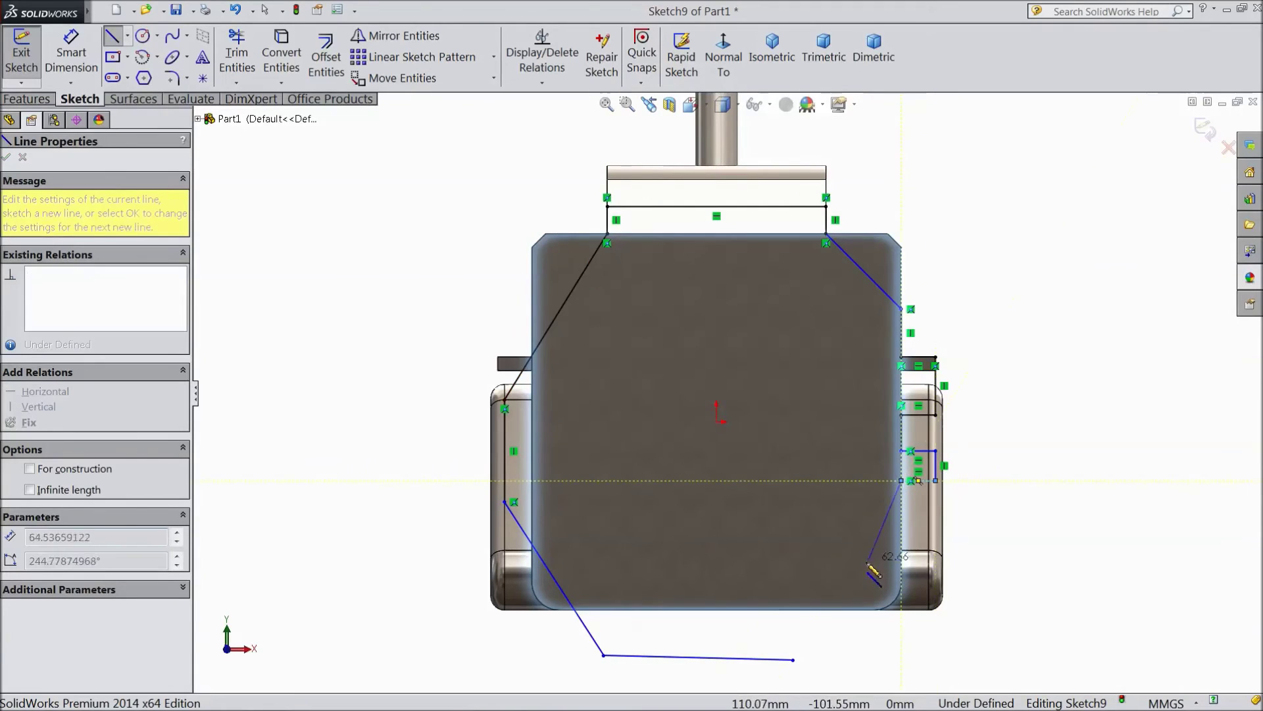
{"action": "left_click", "coordinate": [794, 658]}
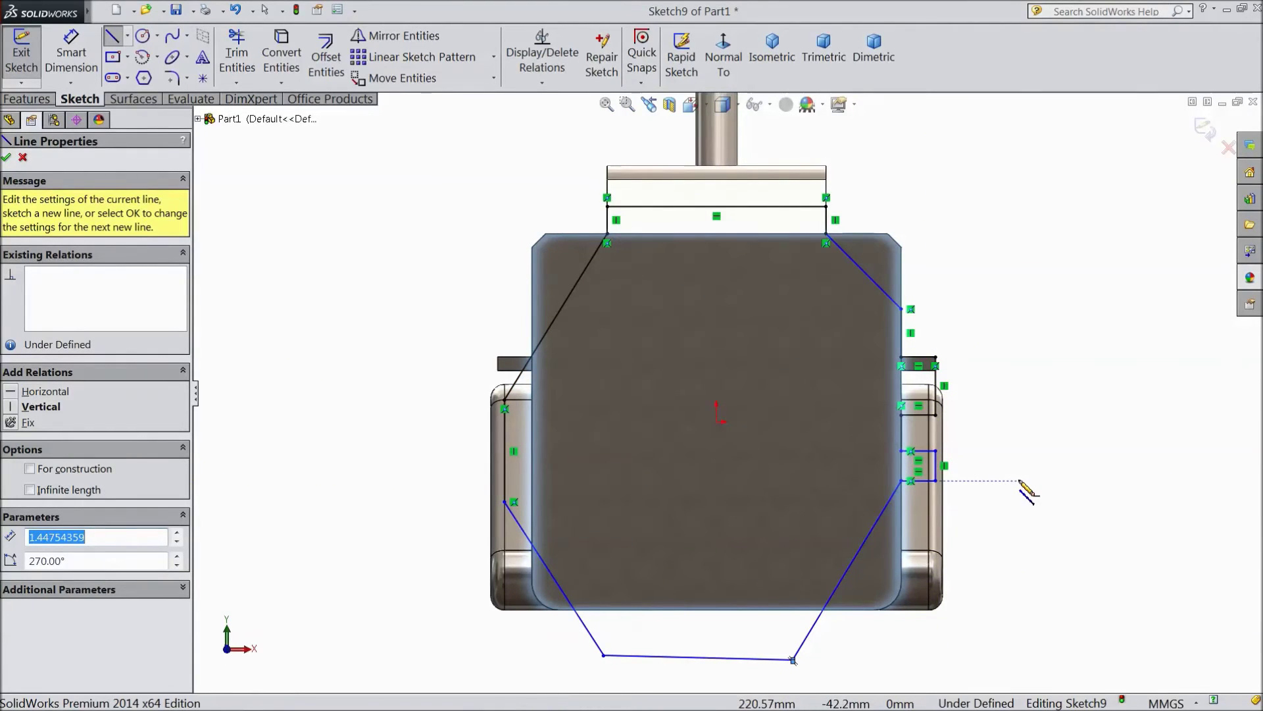
{"action": "key", "text": "Escape"}
{"action": "scroll", "coordinate": [789, 632], "scroll_direction": "down", "scroll_amount": 3}
{"action": "scroll", "coordinate": [776, 594], "scroll_direction": "down", "scroll_amount": 2}
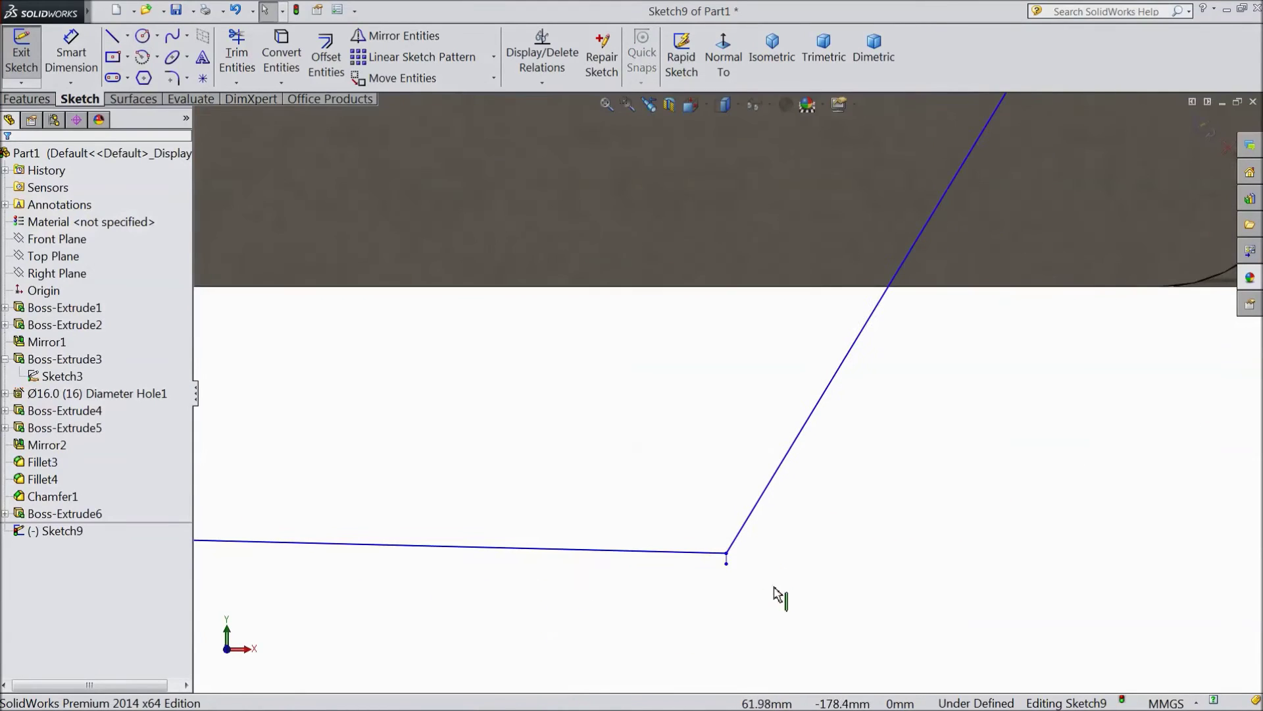
Add a Horizontal relation to the outline's bottom line.
{"action": "left_click", "coordinate": [727, 563]}
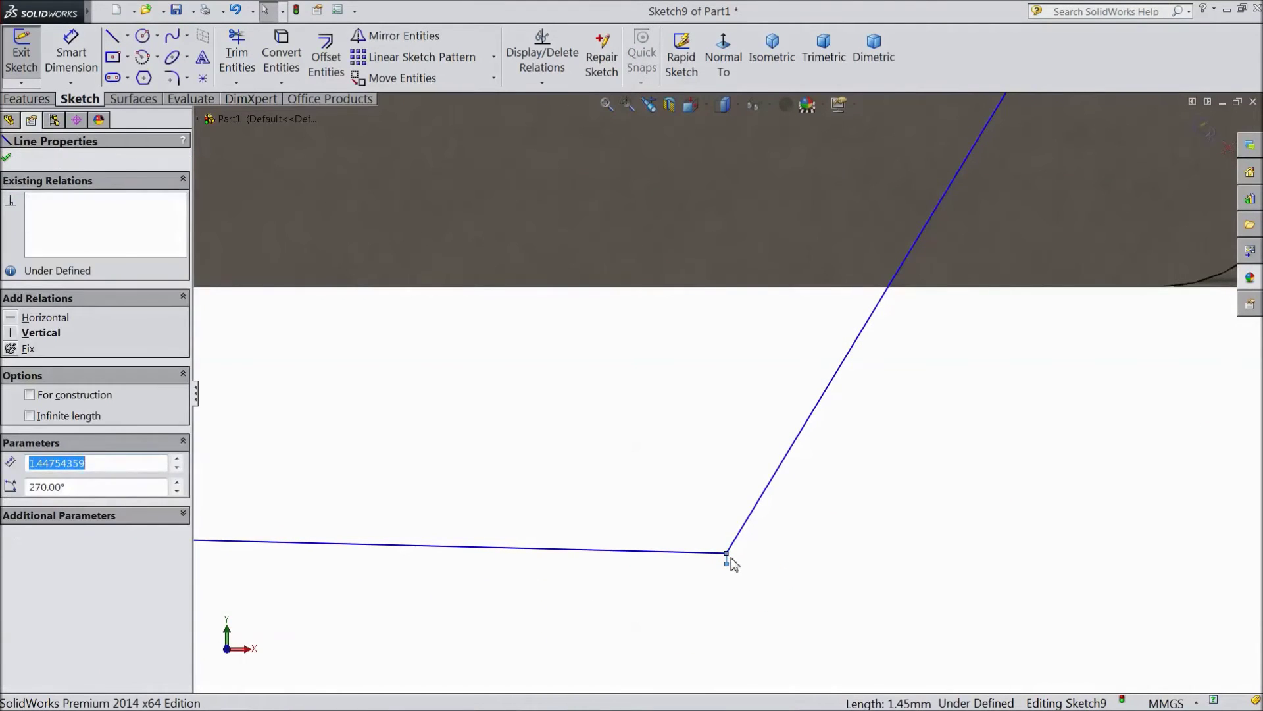
{"action": "key", "text": "Escape"}
{"action": "scroll", "coordinate": [736, 570], "scroll_direction": "up", "scroll_amount": 2}
{"action": "scroll", "coordinate": [740, 573], "scroll_direction": "up", "scroll_amount": 2}
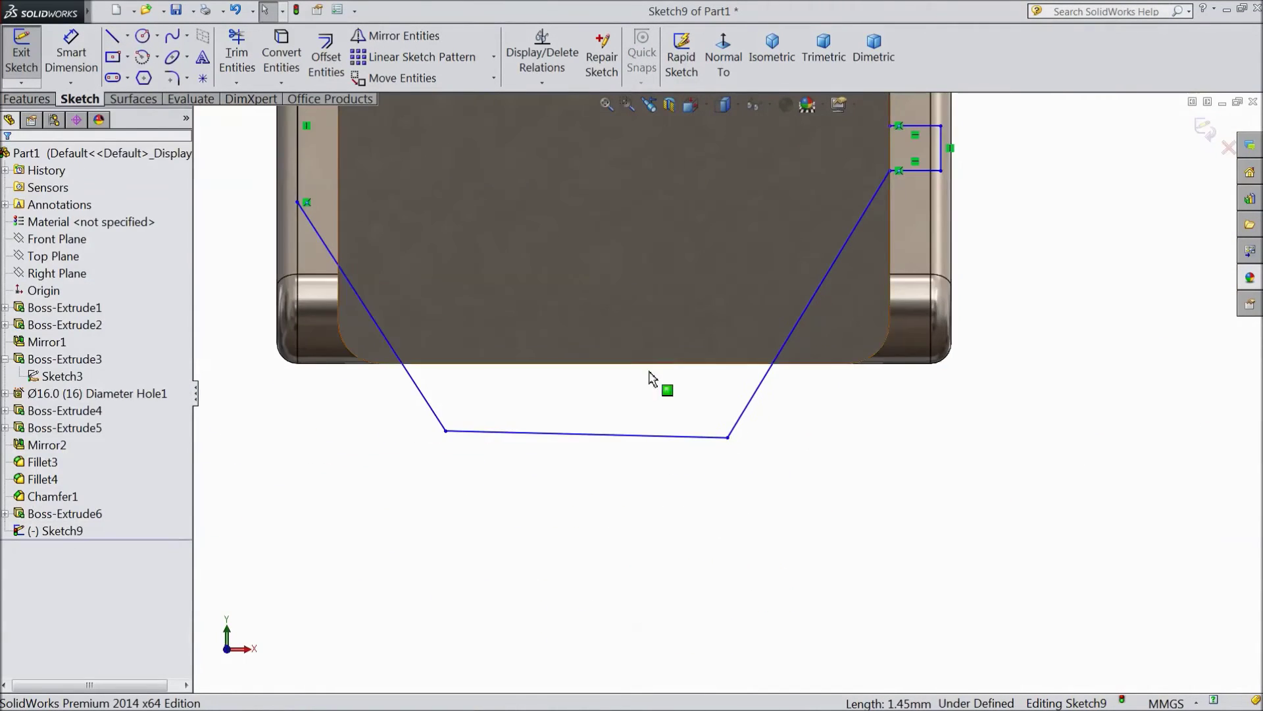
{"action": "scroll", "coordinate": [655, 388], "scroll_direction": "up", "scroll_amount": 3}
{"action": "scroll", "coordinate": [739, 291], "scroll_direction": "up", "scroll_amount": 2}
{"action": "scroll", "coordinate": [736, 230], "scroll_direction": "down", "scroll_amount": 2}
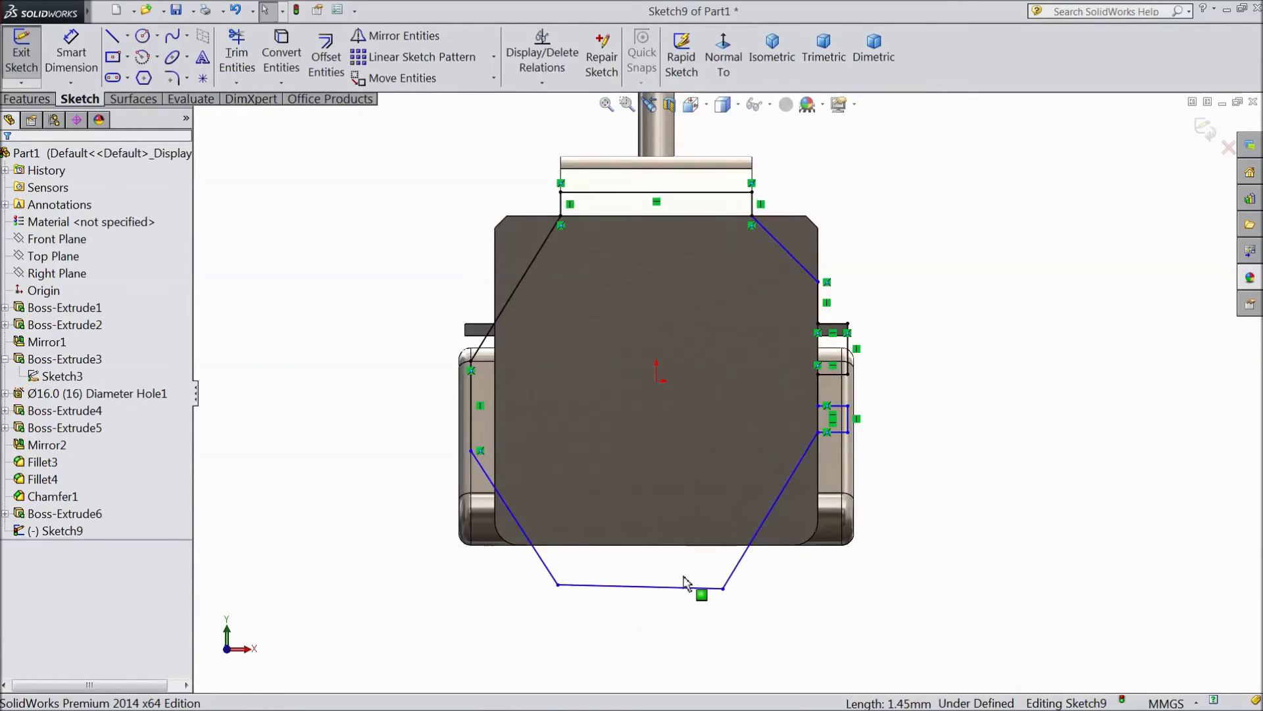
{"action": "left_click", "coordinate": [666, 587]}
{"action": "left_click", "coordinate": [750, 467]}
{"action": "scroll", "coordinate": [732, 448], "scroll_direction": "down", "scroll_amount": 1}
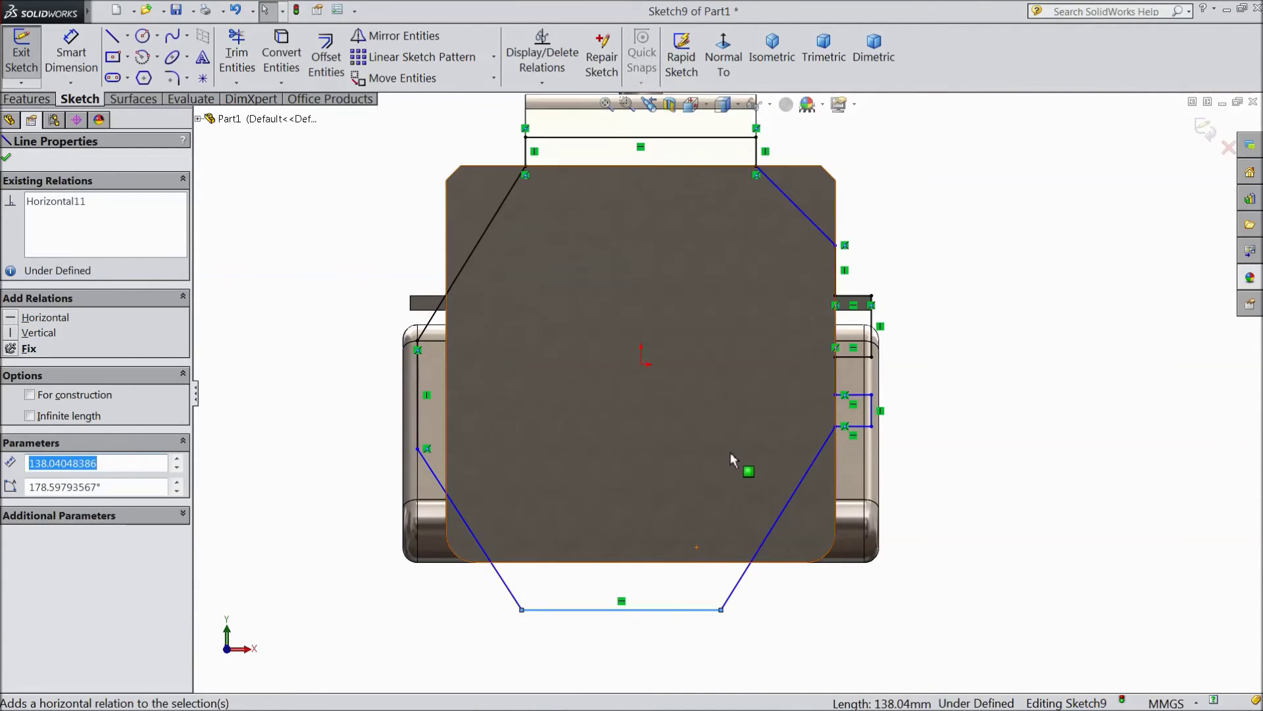
Dimension the bottom line to 170 and its right end 70 from the origin.
{"action": "left_click", "coordinate": [71, 53]}
{"action": "left_click", "coordinate": [599, 610]}
{"action": "left_click", "coordinate": [622, 650]}
{"action": "type", "text": "170"}
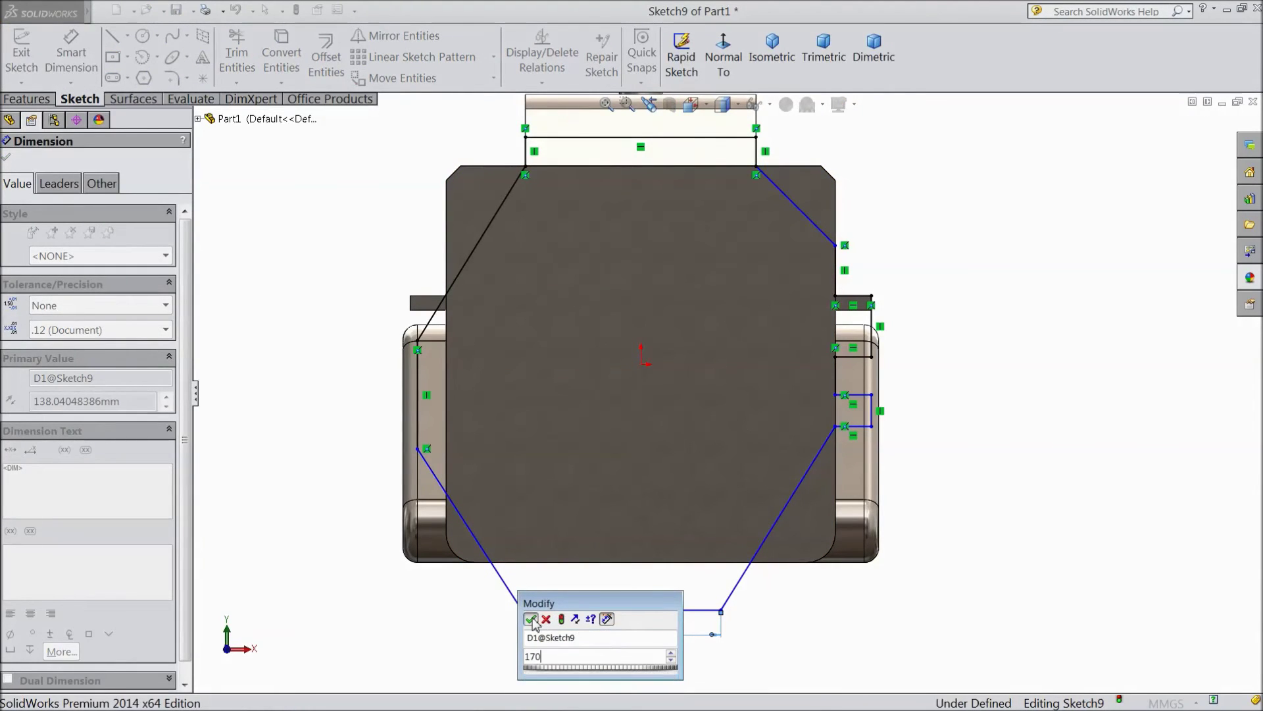
{"action": "left_click", "coordinate": [531, 618]}
{"action": "left_click", "coordinate": [641, 365]}
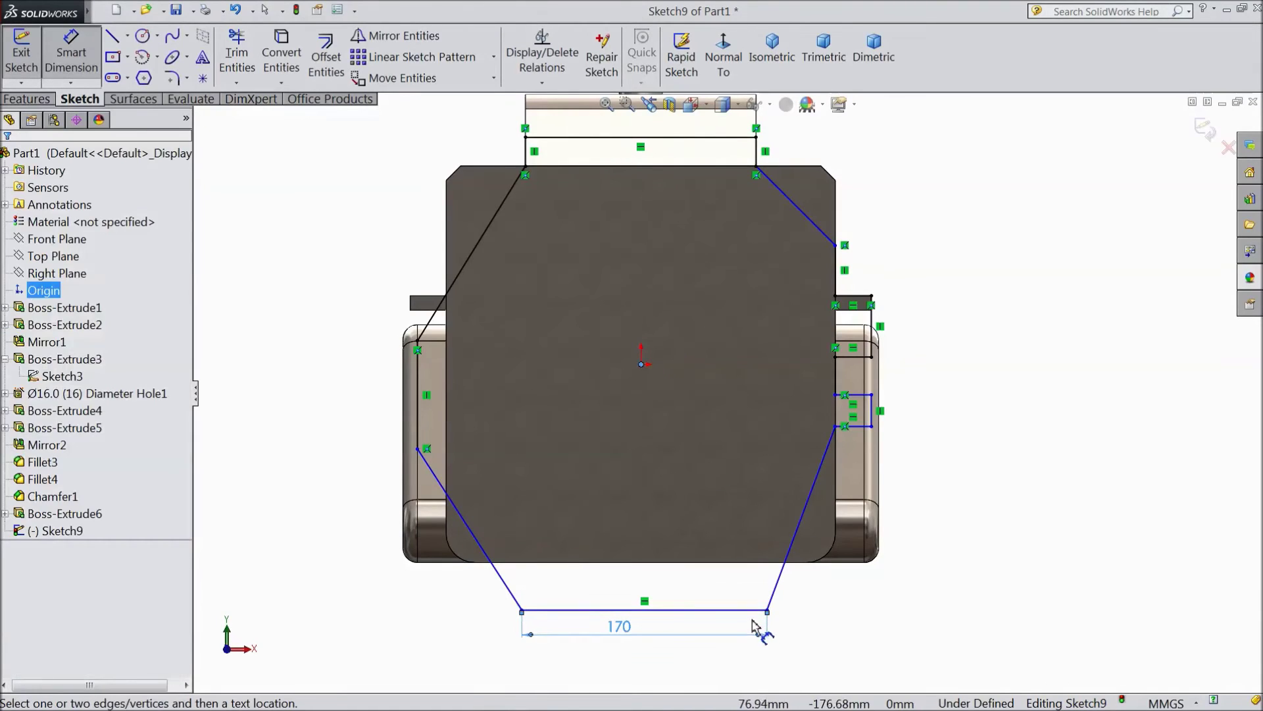
{"action": "left_click", "coordinate": [768, 612]}
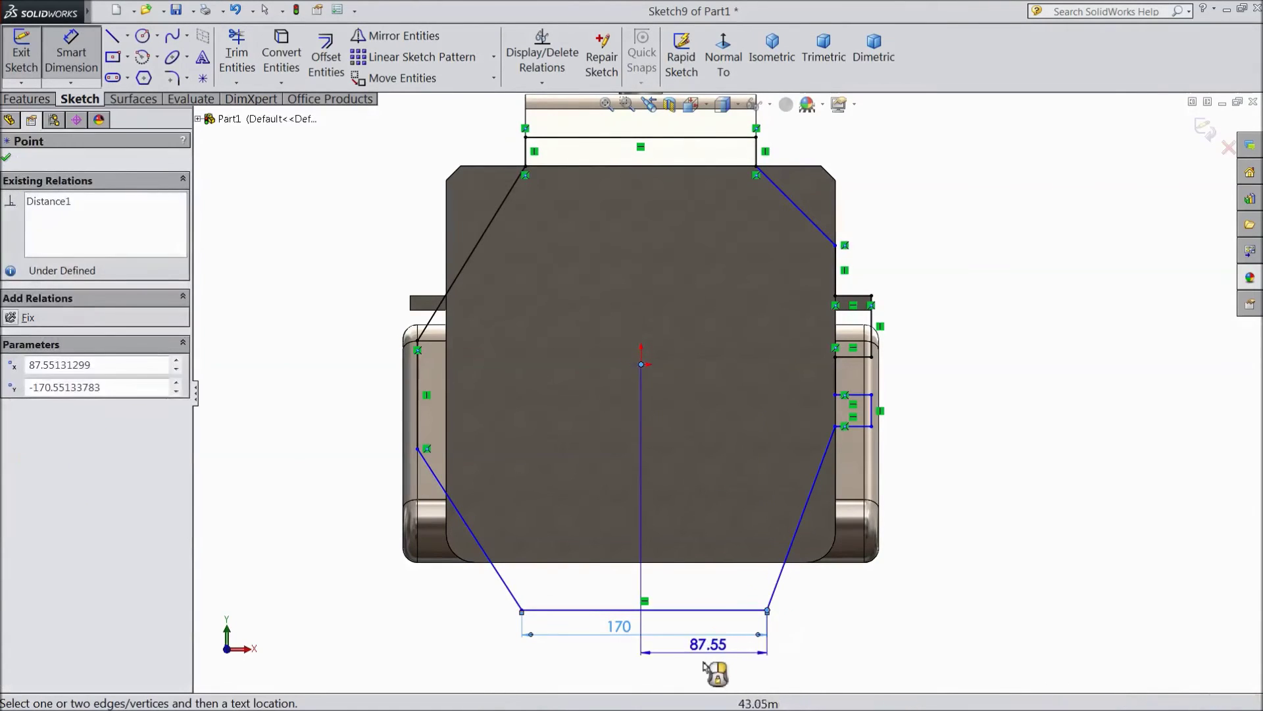
{"action": "left_click", "coordinate": [703, 658]}
{"action": "type", "text": "70"}
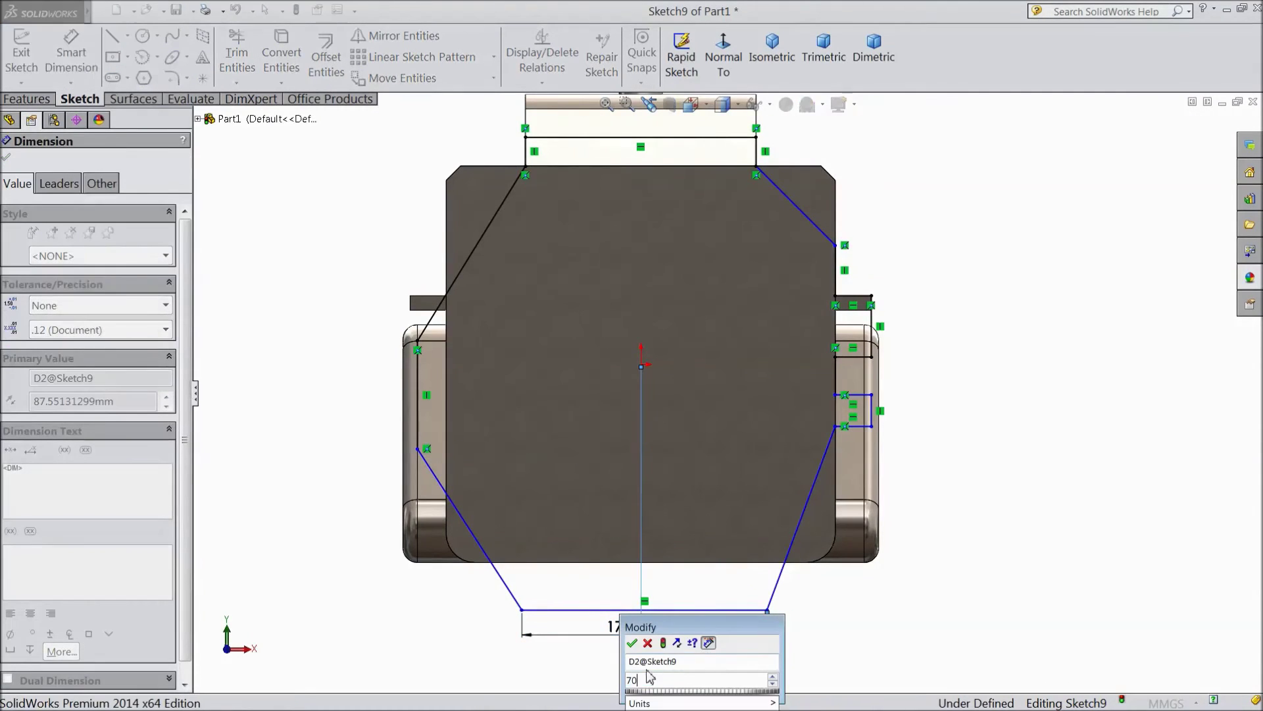
{"action": "left_click", "coordinate": [631, 642]}
Set the lower-right angle between the slanted line and bottom line to 120°.
{"action": "left_click", "coordinate": [751, 591]}
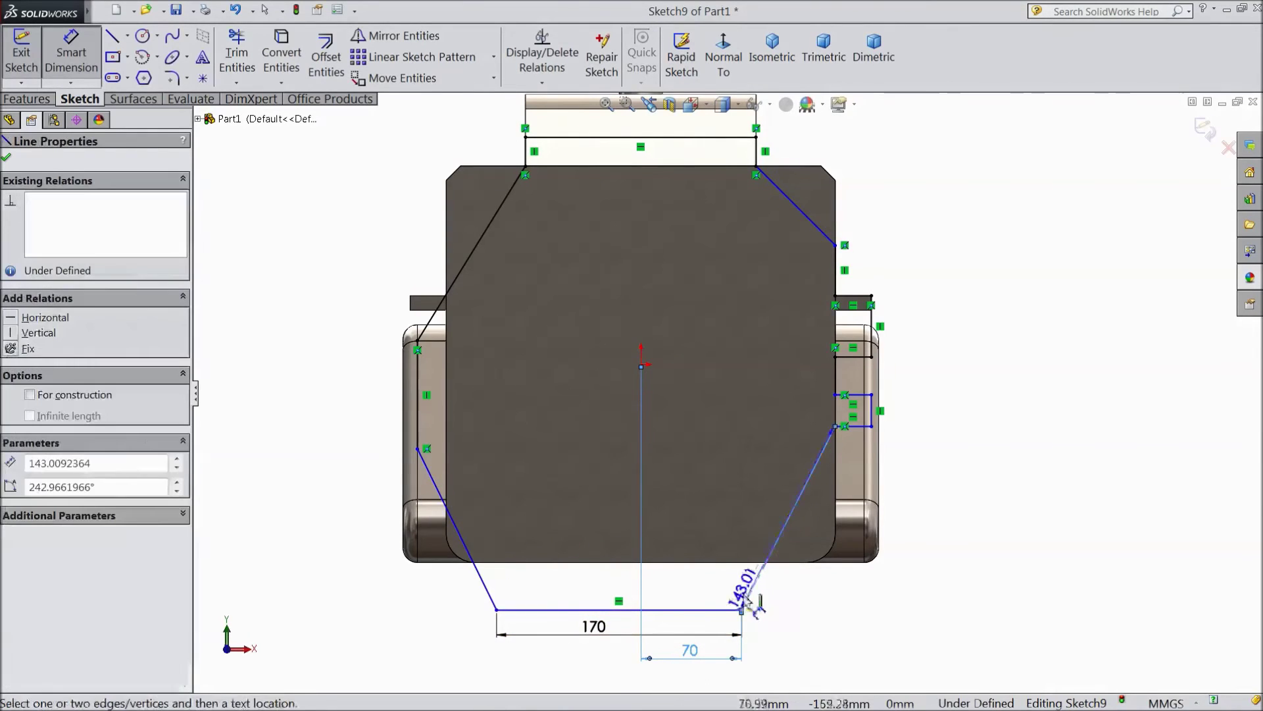
{"action": "left_click", "coordinate": [712, 611]}
{"action": "left_click", "coordinate": [727, 590]}
{"action": "type", "text": "120"}
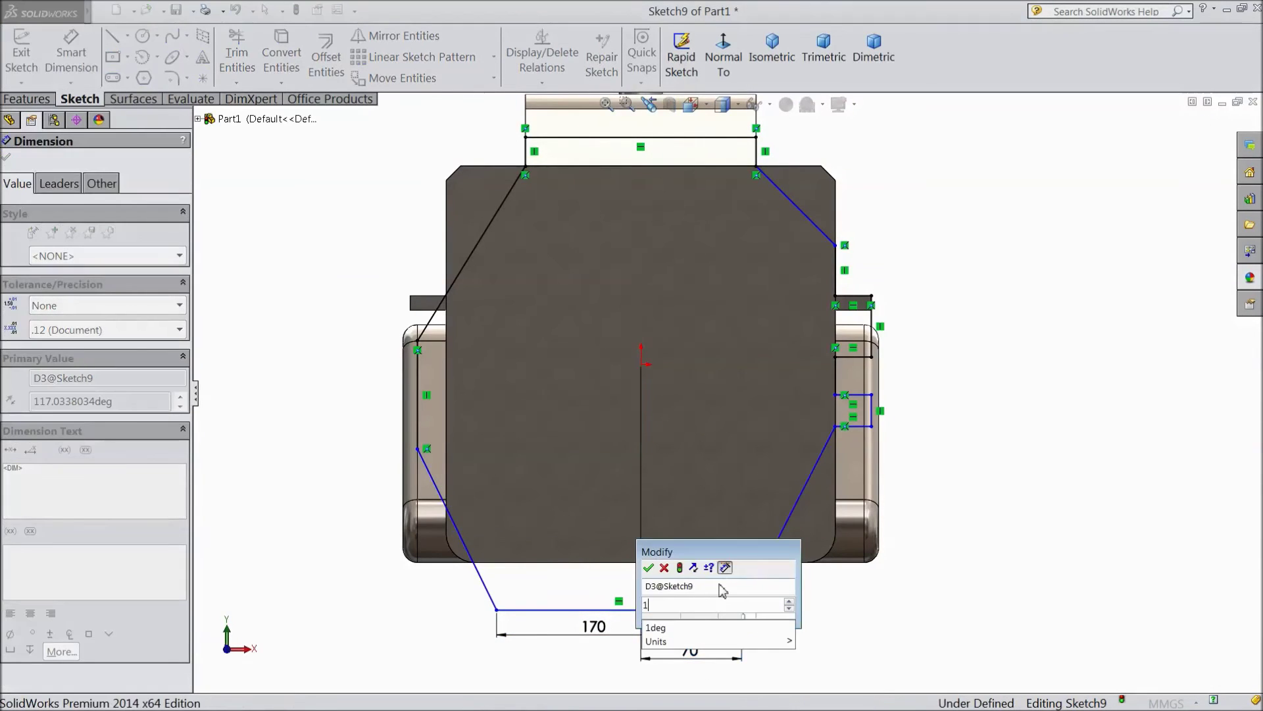
{"action": "left_click", "coordinate": [648, 568]}
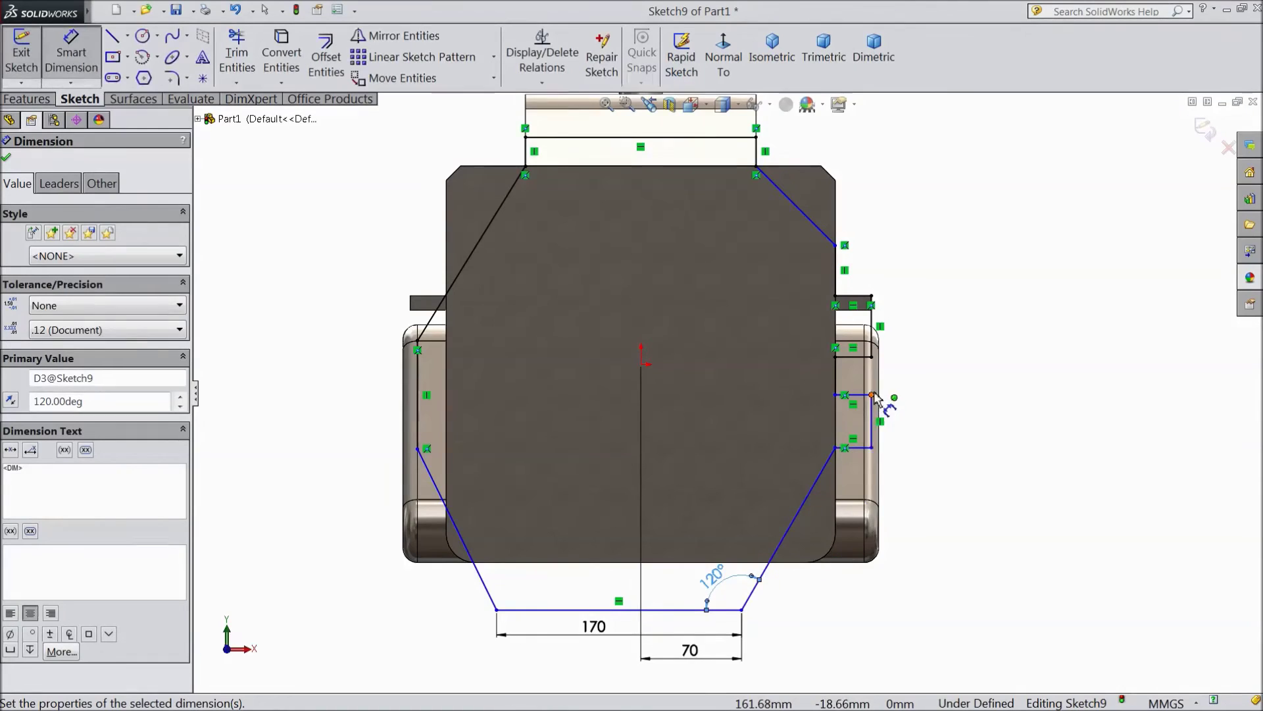
Dimension two vertical edges on the right side to 30 mm each.
{"action": "scroll", "coordinate": [862, 442], "scroll_direction": "down", "scroll_amount": 2}
{"action": "left_click", "coordinate": [855, 442]}
{"action": "left_click", "coordinate": [921, 435]}
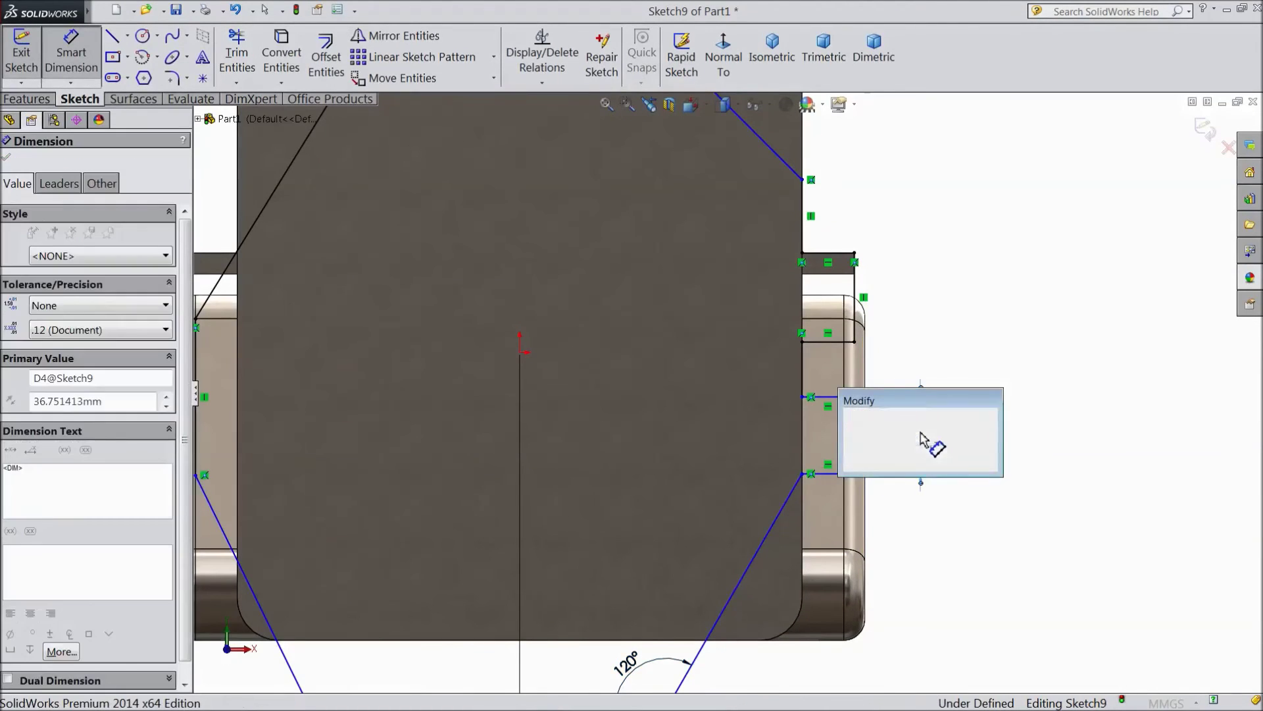
{"action": "type", "text": "30"}
{"action": "left_click", "coordinate": [850, 416]}
{"action": "left_click", "coordinate": [802, 377]}
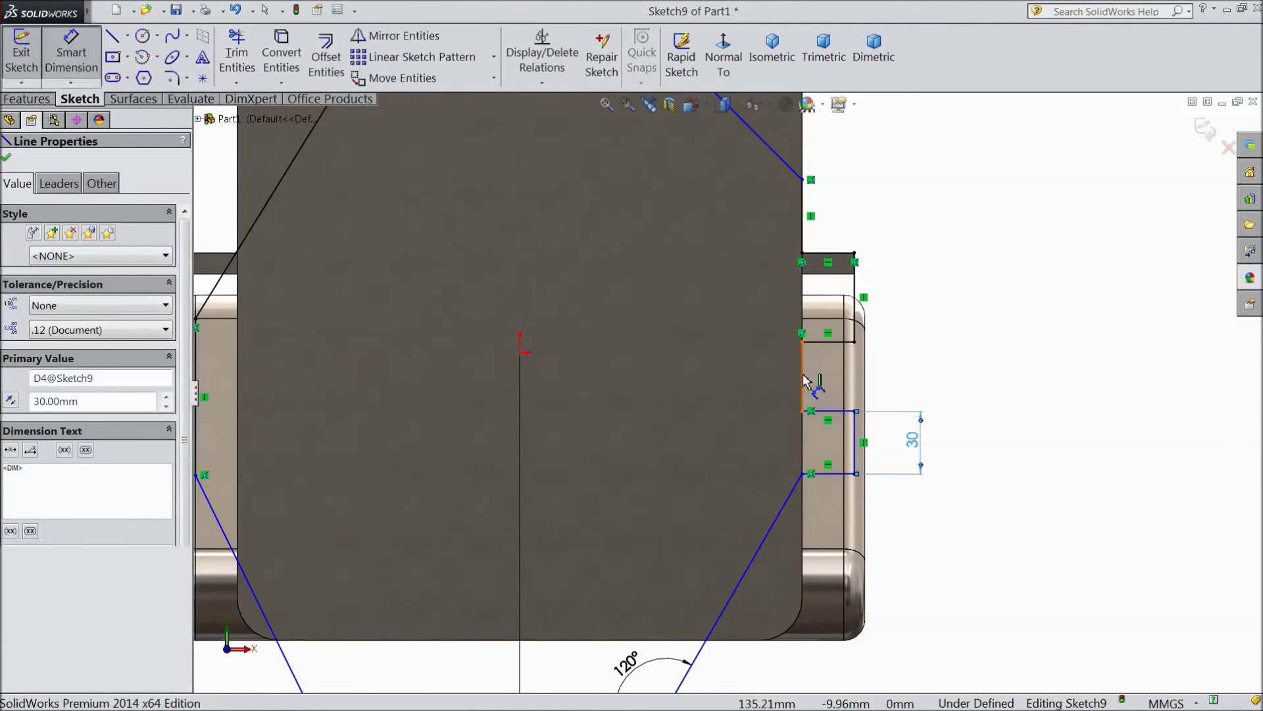
{"action": "left_click", "coordinate": [945, 384]}
{"action": "type", "text": "30"}
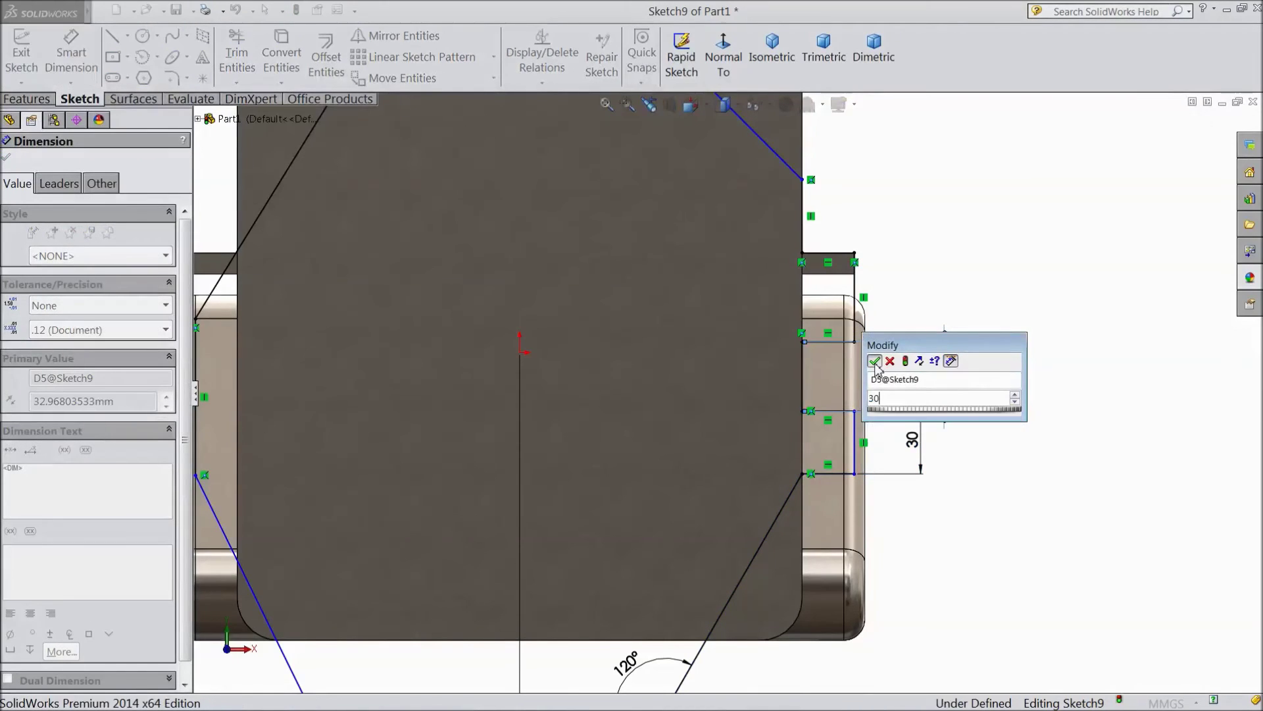
{"action": "left_click", "coordinate": [880, 362]}
Discard the over-defining 42.50 dimension on the upper short vertical edge.
{"action": "left_click", "coordinate": [855, 306]}
{"action": "left_click", "coordinate": [940, 301]}
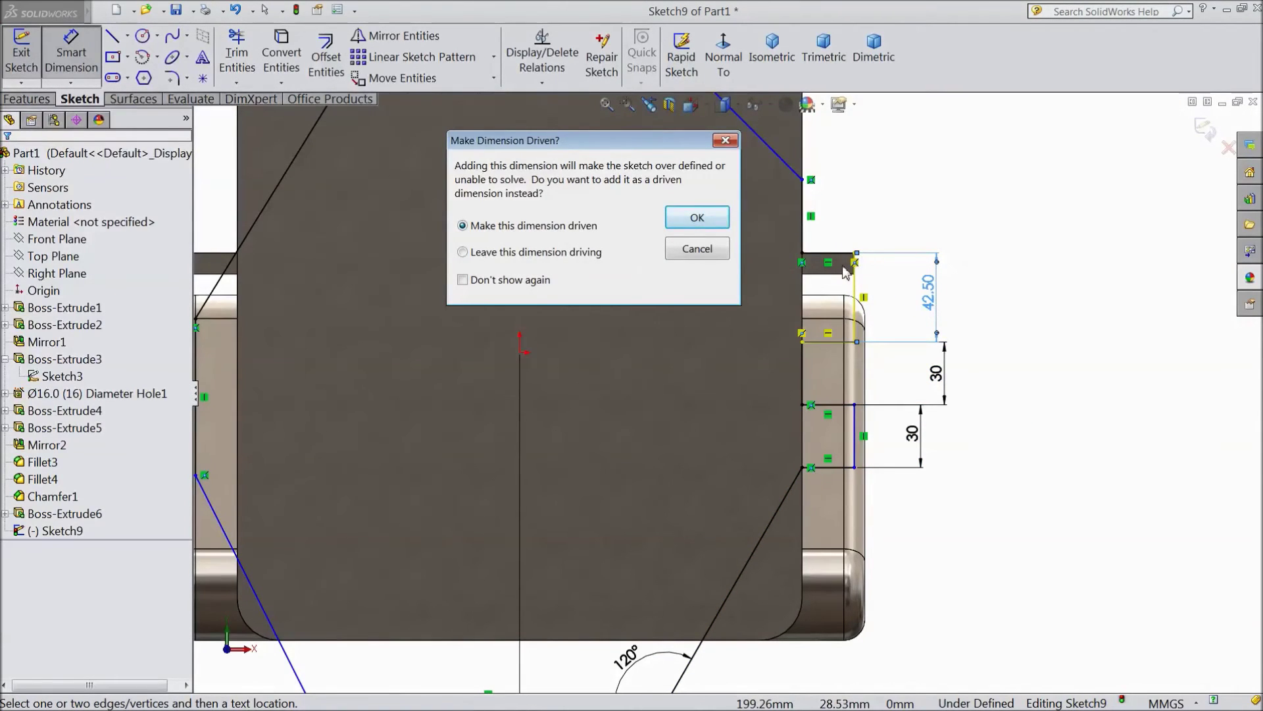
{"action": "left_click", "coordinate": [710, 247]}
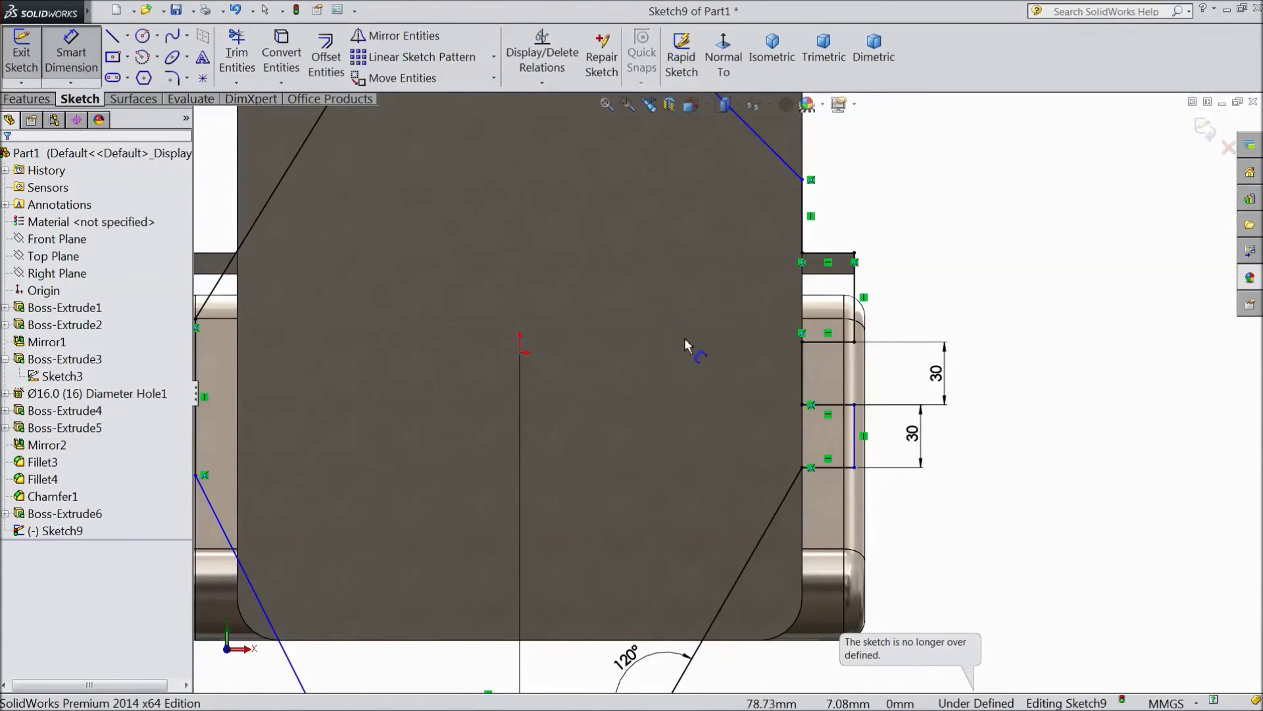
{"action": "scroll", "coordinate": [723, 381], "scroll_direction": "up", "scroll_amount": 2}
{"action": "scroll", "coordinate": [781, 300], "scroll_direction": "down", "scroll_amount": 2}
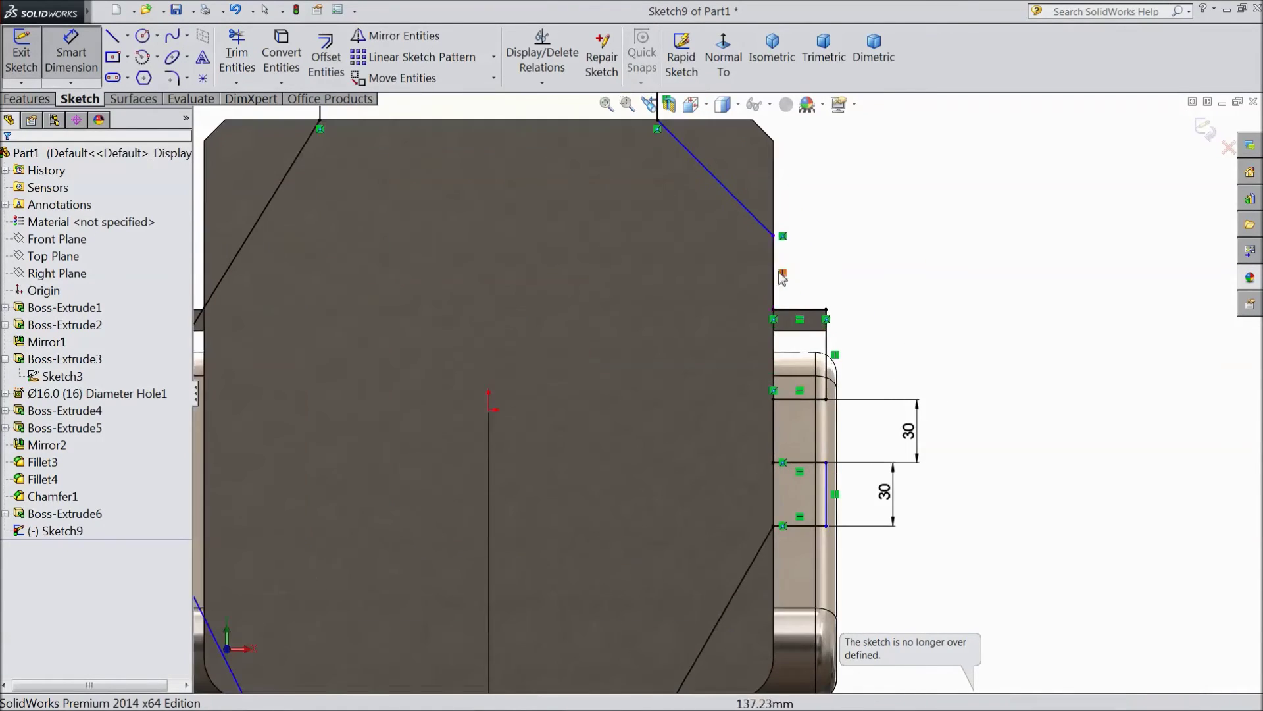
Add a 135° angle between the upper-right diagonal and its vertical edge.
{"action": "left_click", "coordinate": [769, 231]}
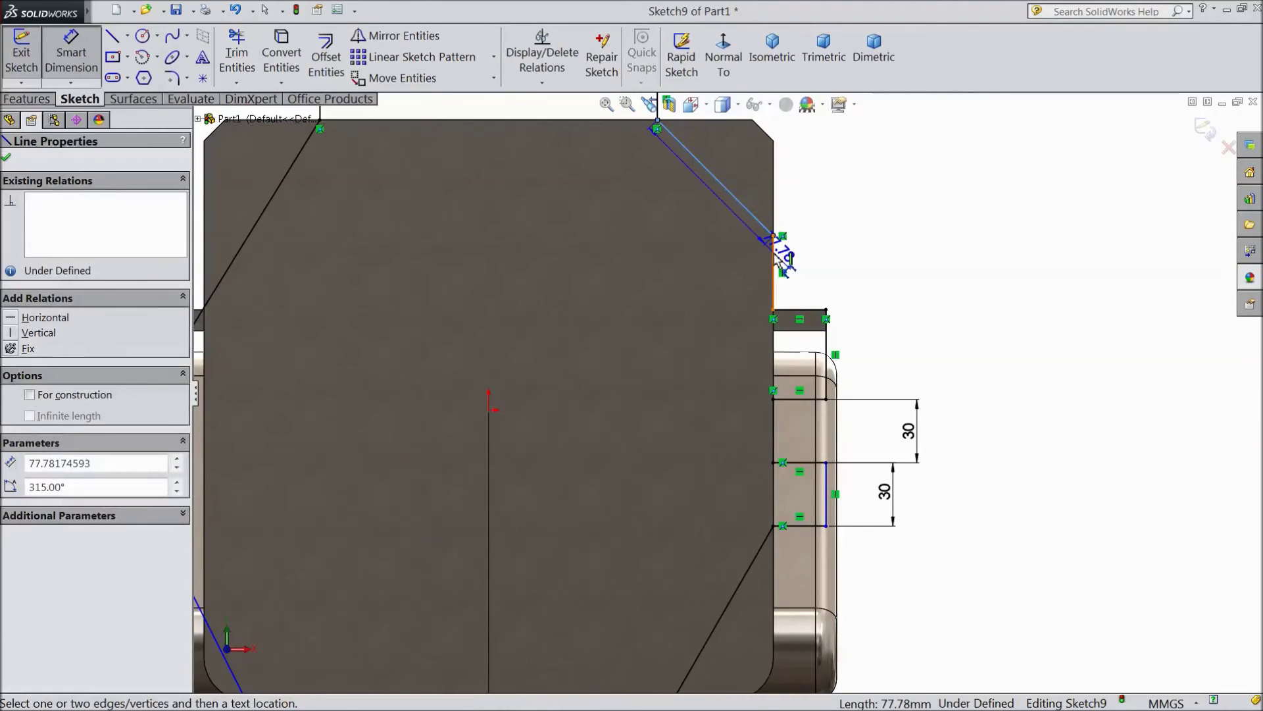
{"action": "left_click", "coordinate": [771, 253]}
{"action": "left_click", "coordinate": [723, 276]}
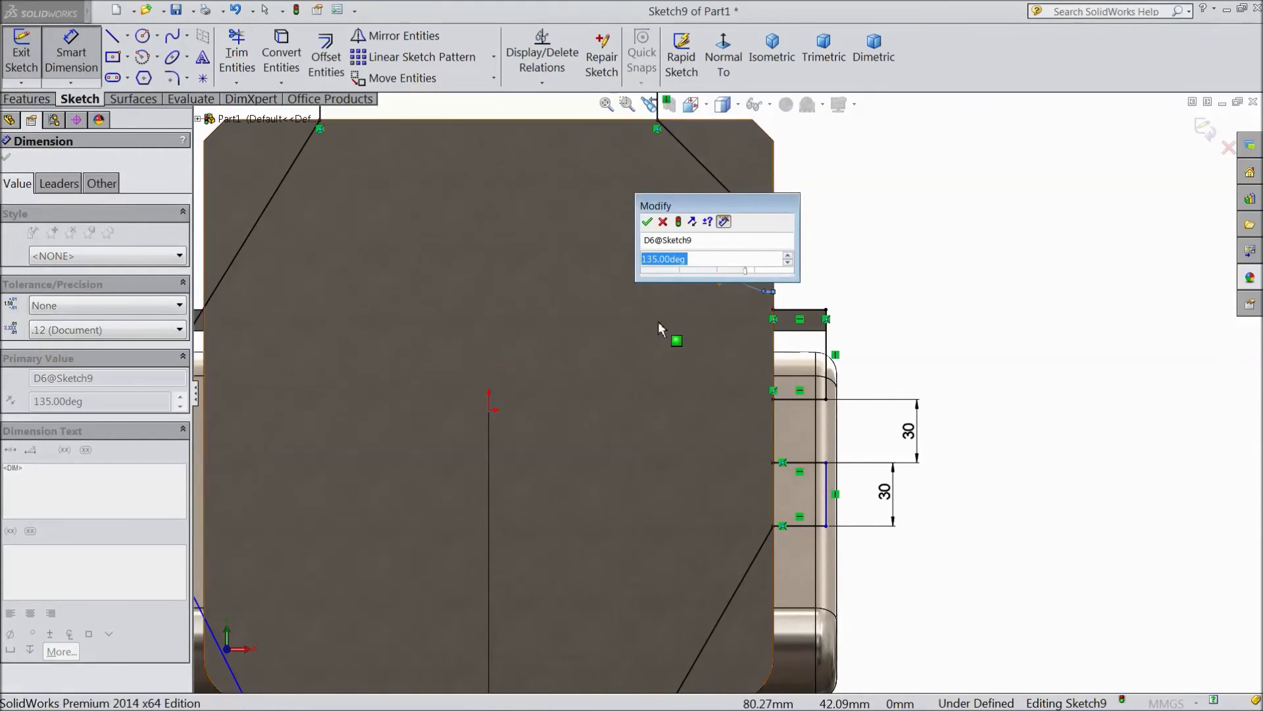
{"action": "left_click", "coordinate": [647, 221]}
{"action": "scroll", "coordinate": [685, 284], "scroll_direction": "up", "scroll_amount": 3}
{"action": "scroll", "coordinate": [626, 423], "scroll_direction": "up", "scroll_amount": 2}
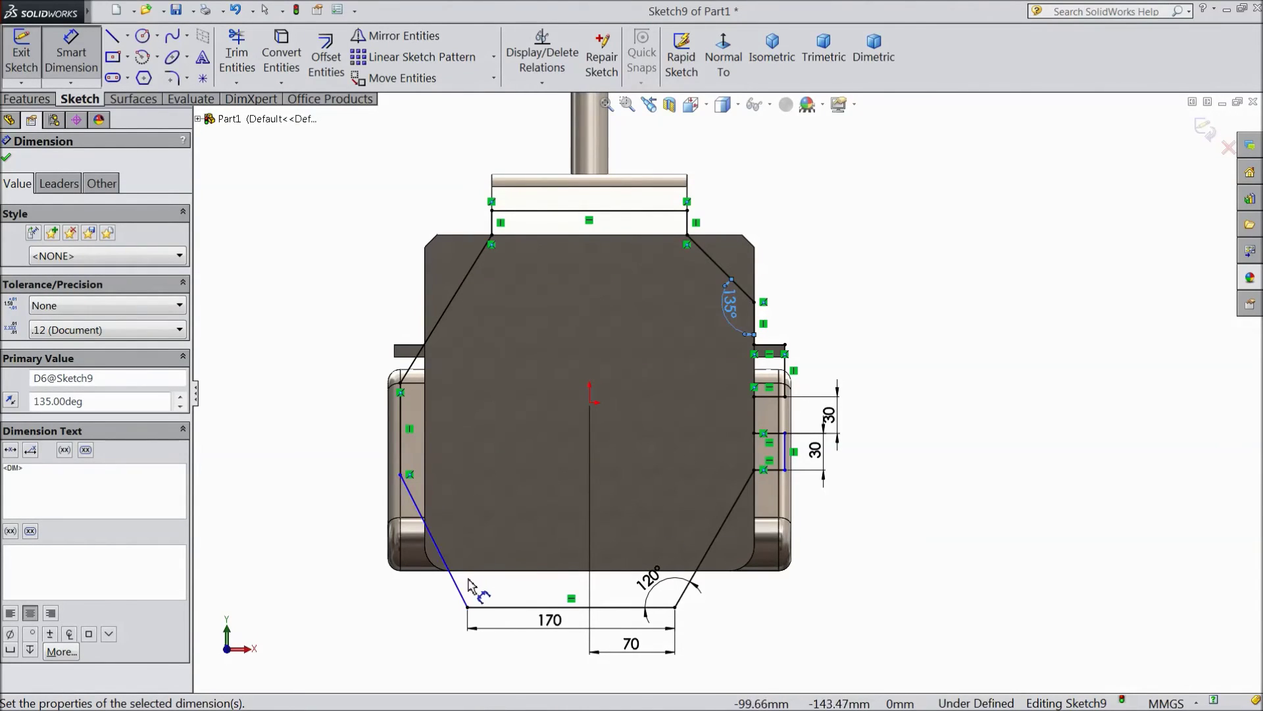
Add a 120° angle between the lower-left slanted line and the bottom line.
{"action": "left_click", "coordinate": [459, 587]}
{"action": "left_click", "coordinate": [472, 606]}
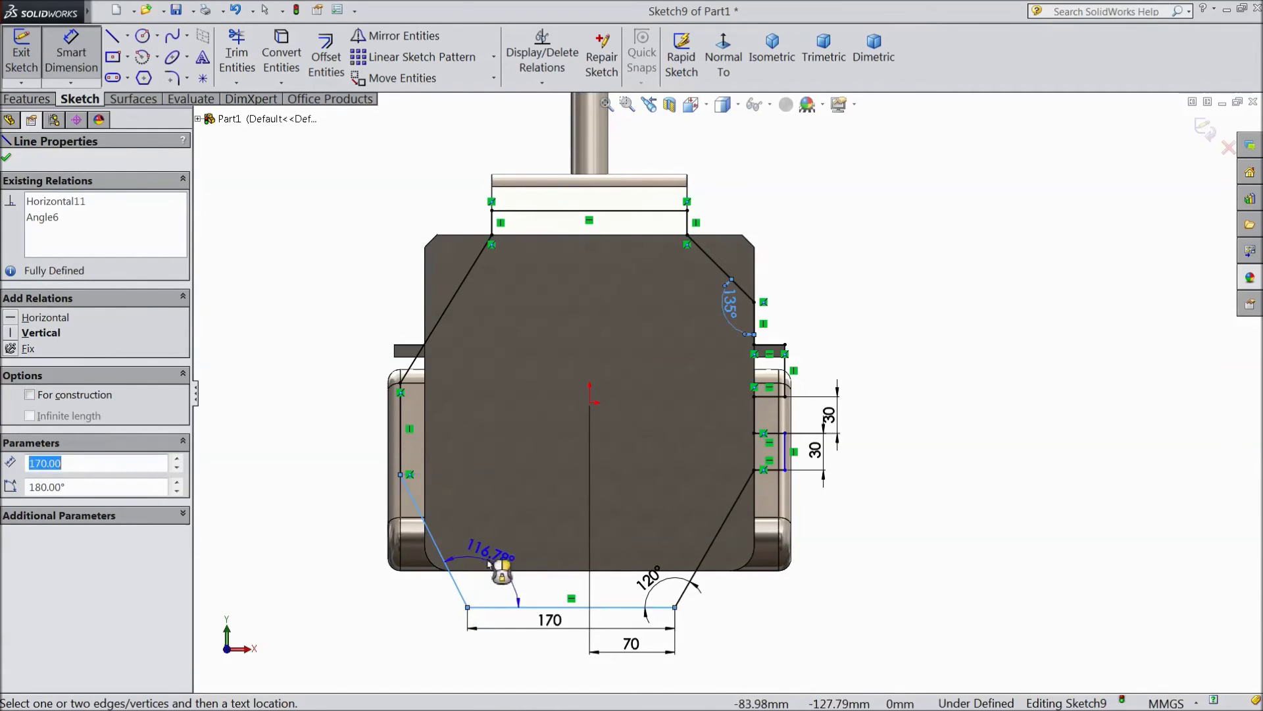
{"action": "left_click", "coordinate": [495, 553]}
{"action": "type", "text": "120"}
{"action": "left_click", "coordinate": [421, 531]}
{"action": "scroll", "coordinate": [629, 480], "scroll_direction": "down", "scroll_amount": 1}
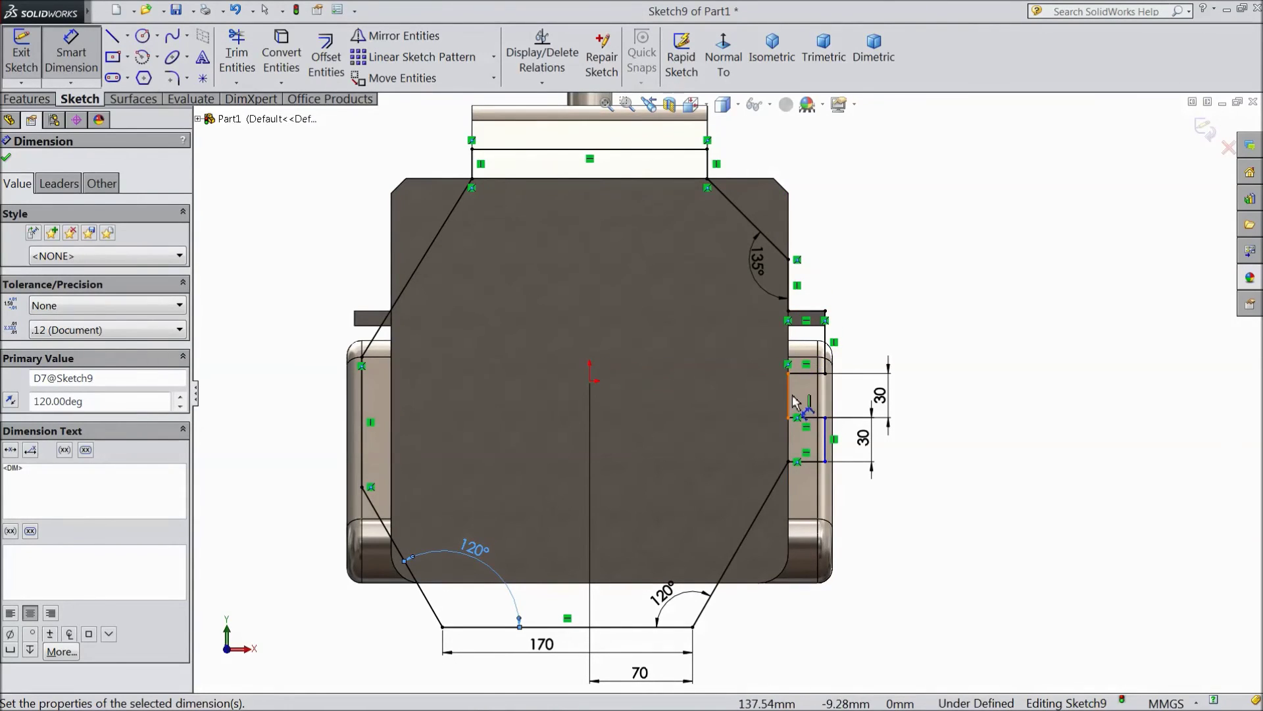
Discard the redundant 42.50 notch-spacing dimension and zoom out.
{"action": "left_click", "coordinate": [808, 375]}
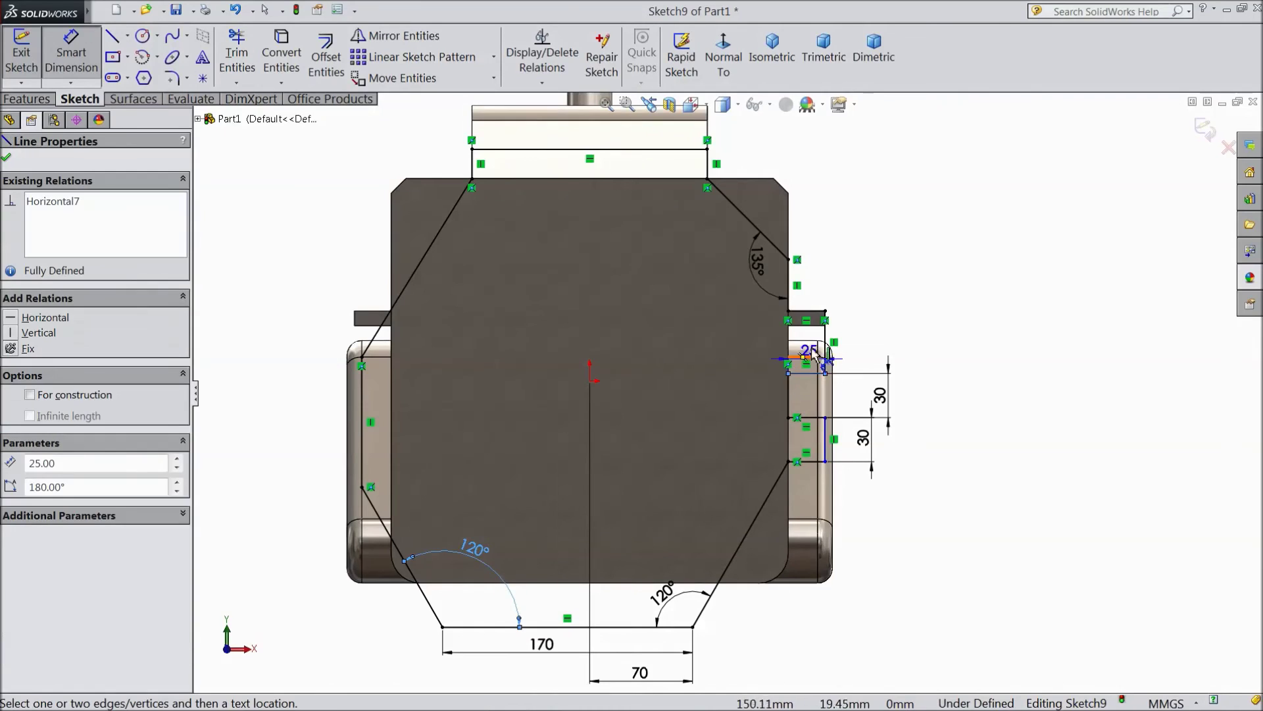
{"action": "scroll", "coordinate": [803, 368], "scroll_direction": "down", "scroll_amount": 3}
{"action": "left_click", "coordinate": [794, 321]}
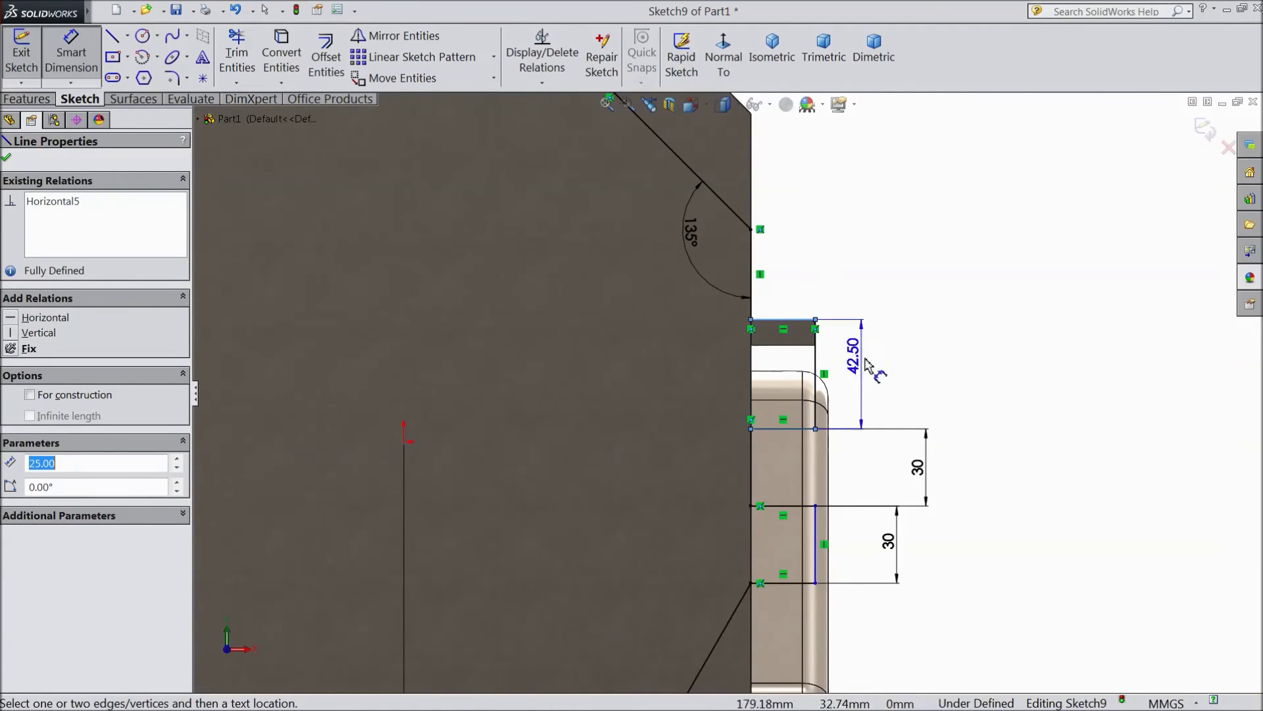
{"action": "left_click", "coordinate": [919, 368]}
{"action": "left_click", "coordinate": [710, 253]}
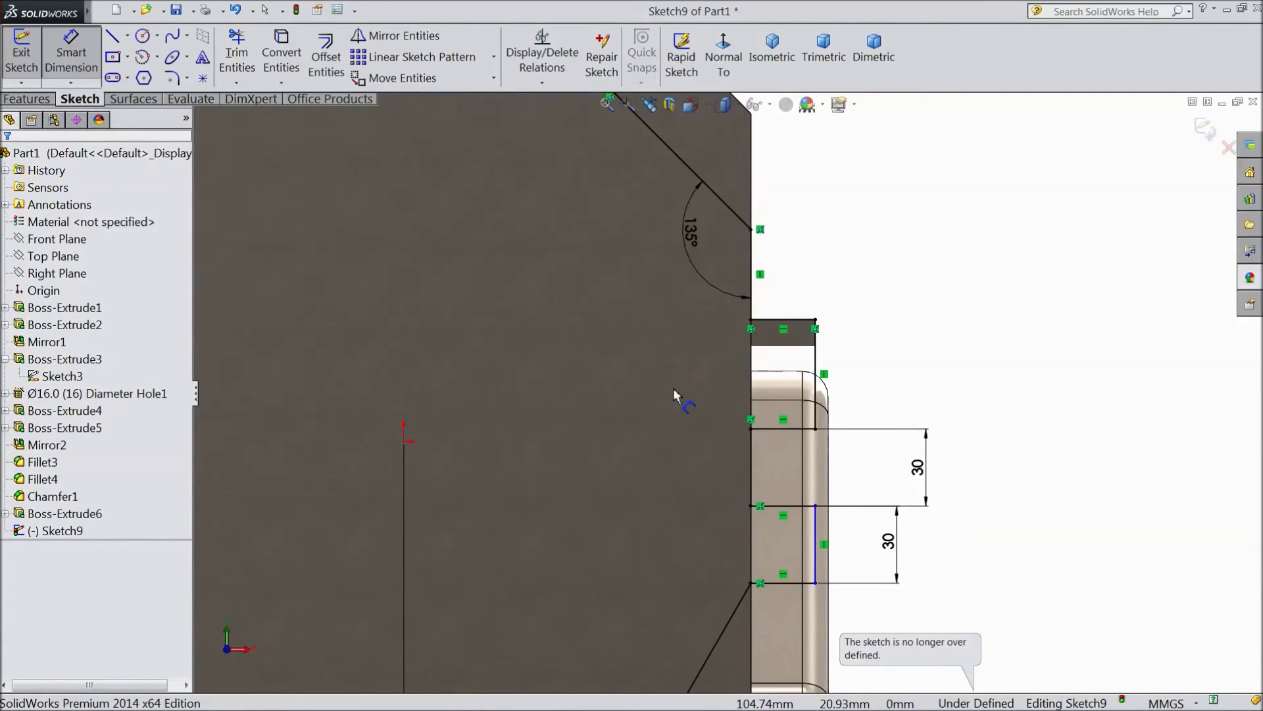
{"action": "scroll", "coordinate": [672, 386], "scroll_direction": "up", "scroll_amount": 3}
{"action": "scroll", "coordinate": [673, 385], "scroll_direction": "up", "scroll_amount": 1}
{"action": "scroll", "coordinate": [672, 385], "scroll_direction": "up", "scroll_amount": 1}
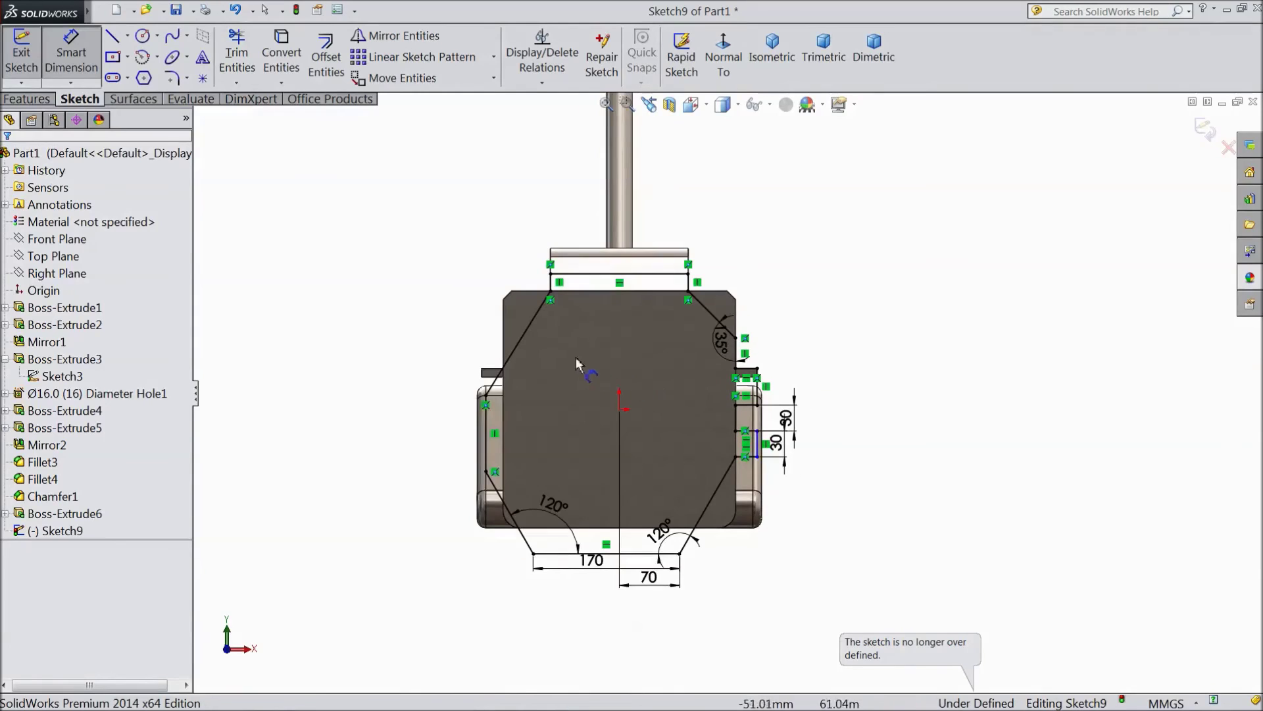
{"action": "left_click", "coordinate": [27, 98]}
Extrude the octagonal sketch 20 mm blind, starting from an 80 mm offset.
{"action": "left_click", "coordinate": [30, 56]}
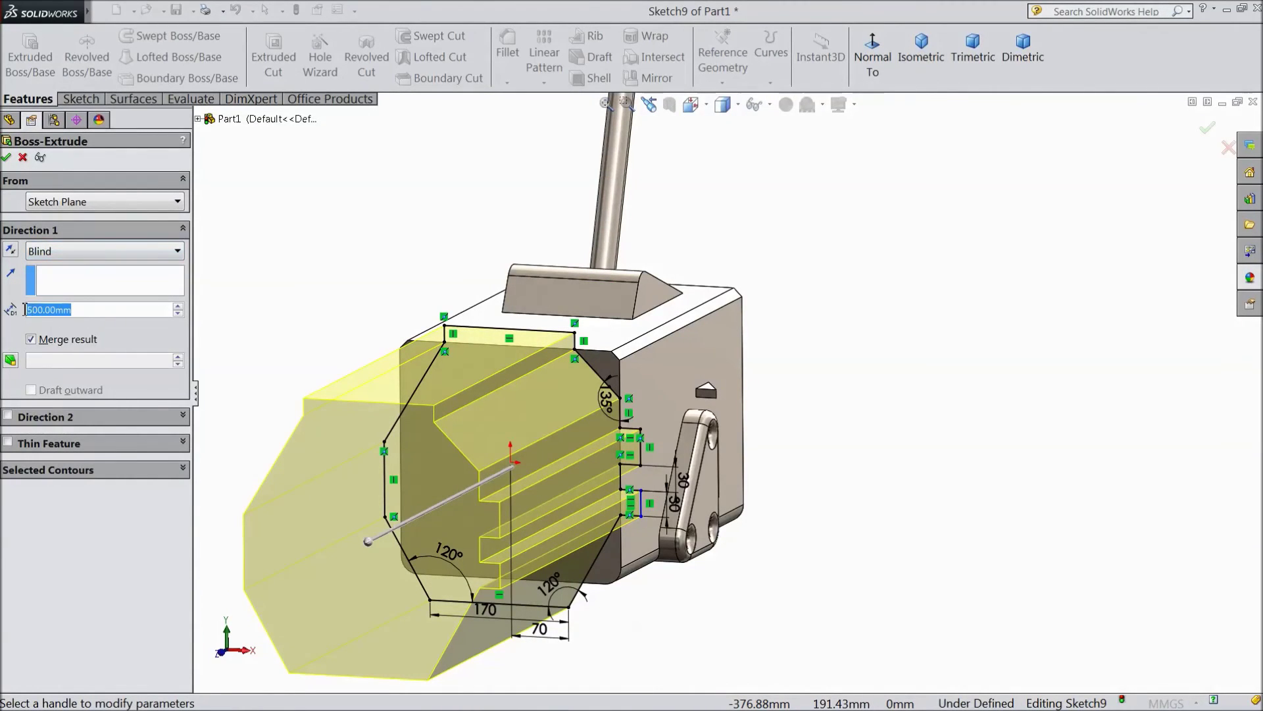
{"action": "type", "text": "20"}
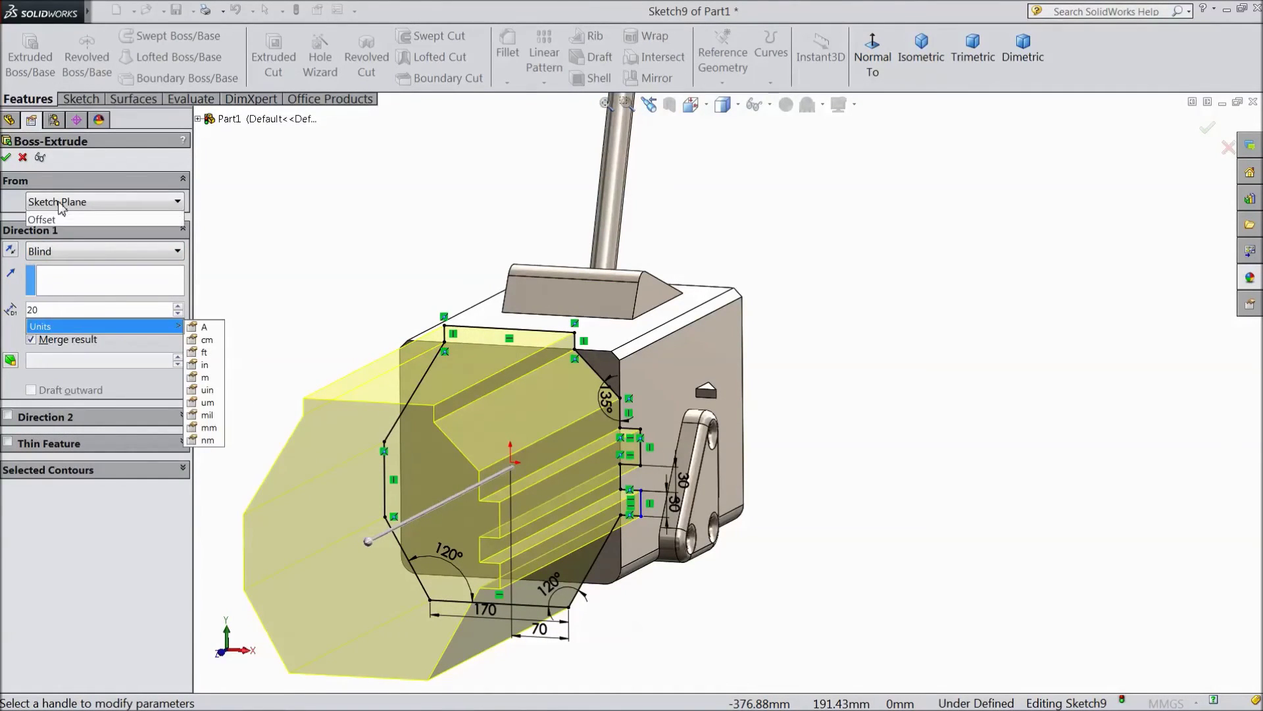
{"action": "left_click", "coordinate": [59, 203]}
{"action": "left_click", "coordinate": [56, 261]}
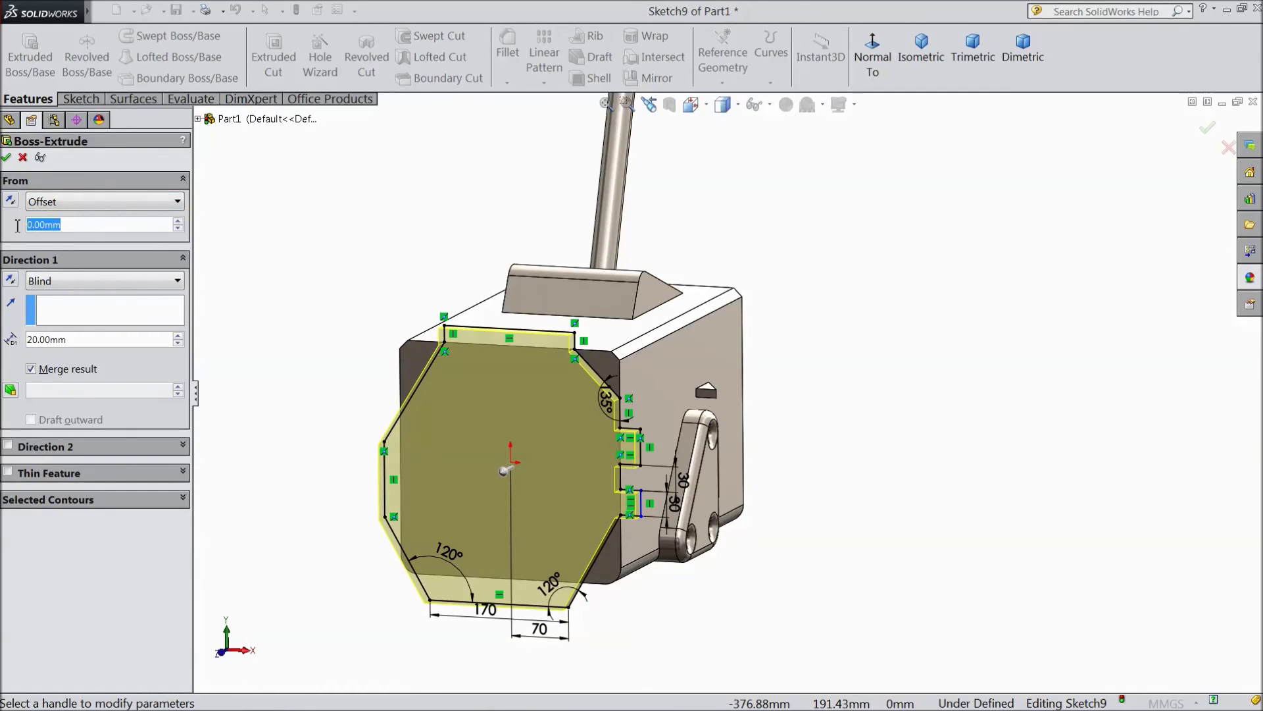
{"action": "type", "text": "80"}
{"action": "key", "text": "Return"}
{"action": "middle_click_drag", "start_coordinate": [309, 237], "coordinate": [333, 268]}
{"action": "scroll", "coordinate": [480, 514], "scroll_direction": "down", "scroll_amount": 2}
{"action": "scroll", "coordinate": [481, 518], "scroll_direction": "down", "scroll_amount": 2}
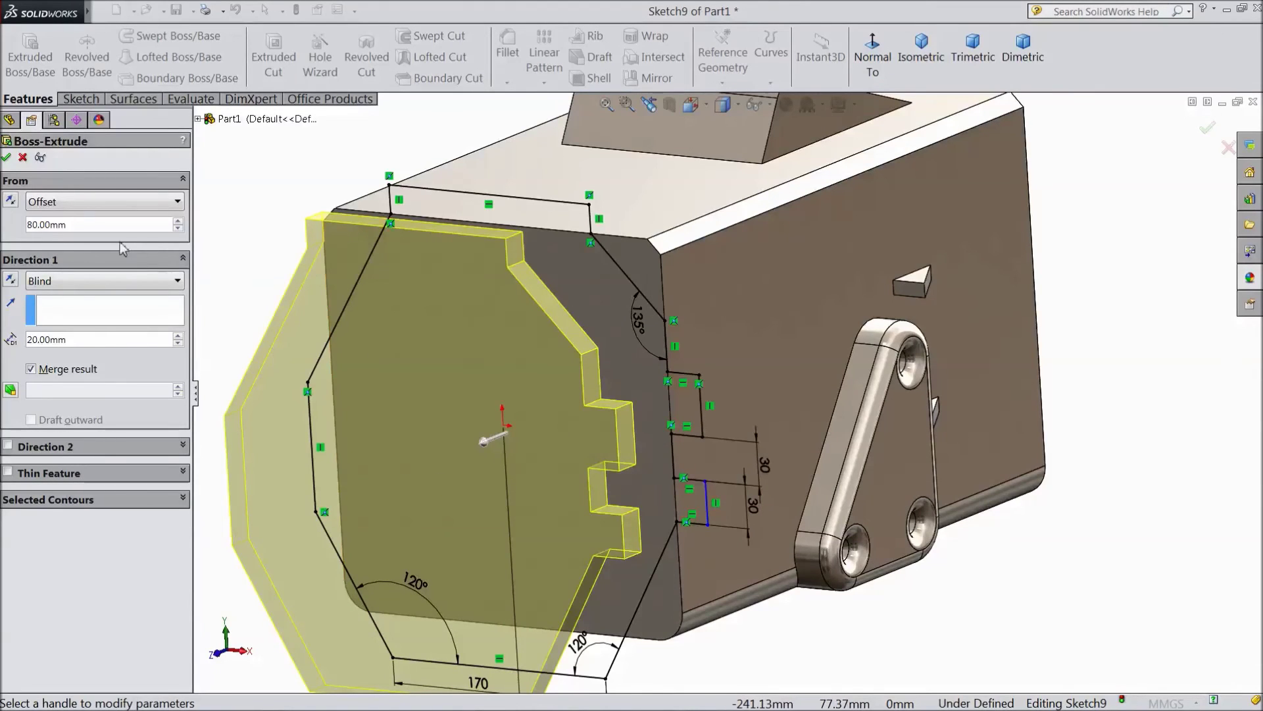
{"action": "left_click", "coordinate": [7, 159]}
{"action": "mouse_move", "coordinate": [346, 293]}
{"action": "middle_mouse_down"}
{"action": "mouse_move", "coordinate": [329, 271]}
{"action": "mouse_move", "coordinate": [310, 395]}
{"action": "mouse_move", "coordinate": [255, 375]}
{"action": "middle_mouse_up"}
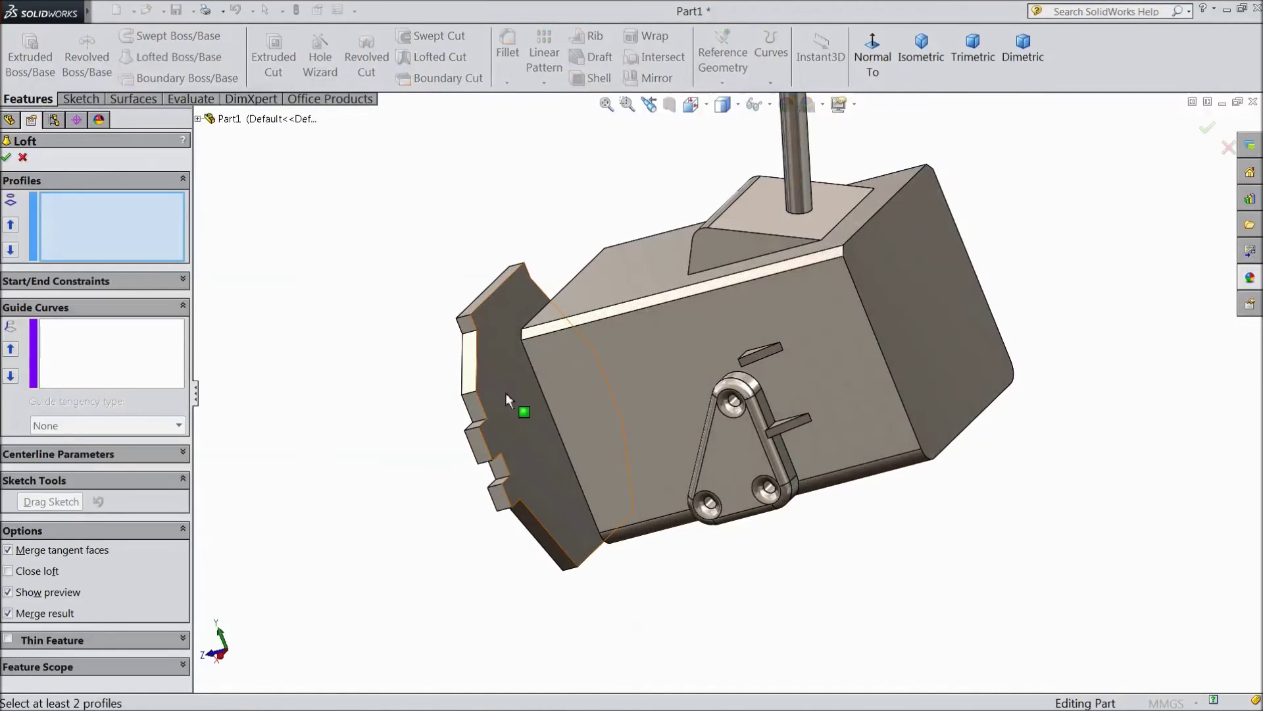
Pick the plate's inner face and the box's side face as loft profiles, then try the loft.
{"action": "left_click", "coordinate": [505, 392]}
{"action": "middle_click_drag", "start_coordinate": [295, 396], "coordinate": [371, 392]}
{"action": "scroll", "coordinate": [481, 398], "scroll_direction": "down", "scroll_amount": 5}
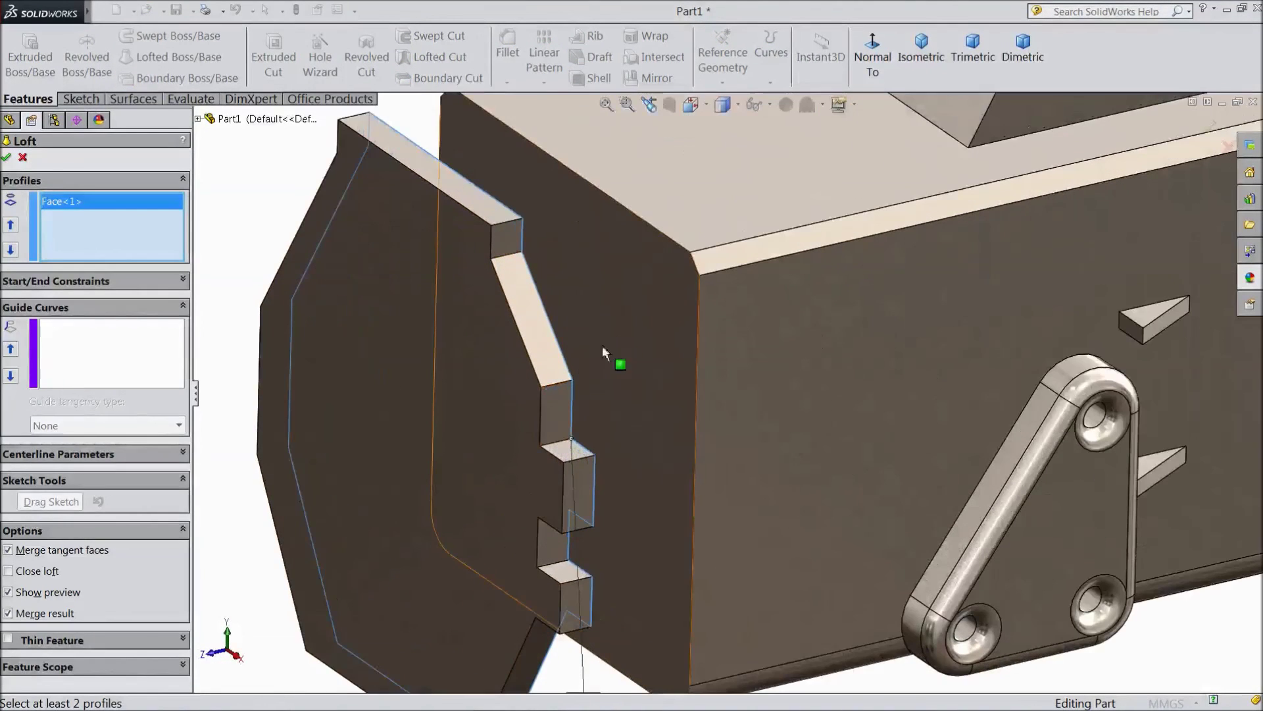
{"action": "left_click", "coordinate": [660, 280]}
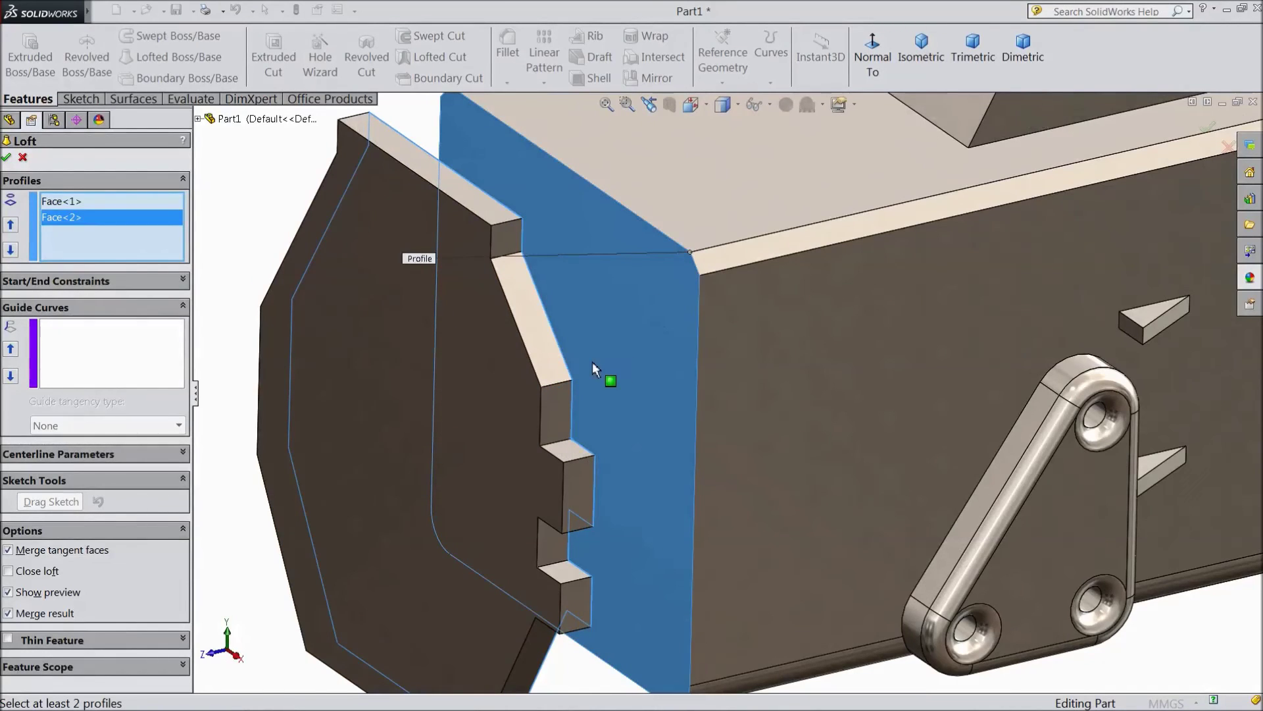
{"action": "scroll", "coordinate": [310, 276], "scroll_direction": "up", "scroll_amount": 5}
{"action": "mouse_move", "coordinate": [365, 273]}
{"action": "middle_mouse_down"}
{"action": "mouse_move", "coordinate": [304, 273]}
{"action": "mouse_move", "coordinate": [320, 211]}
{"action": "mouse_move", "coordinate": [375, 211]}
{"action": "mouse_move", "coordinate": [434, 282]}
{"action": "mouse_move", "coordinate": [409, 246]}
{"action": "mouse_move", "coordinate": [401, 257]}
{"action": "middle_mouse_up"}
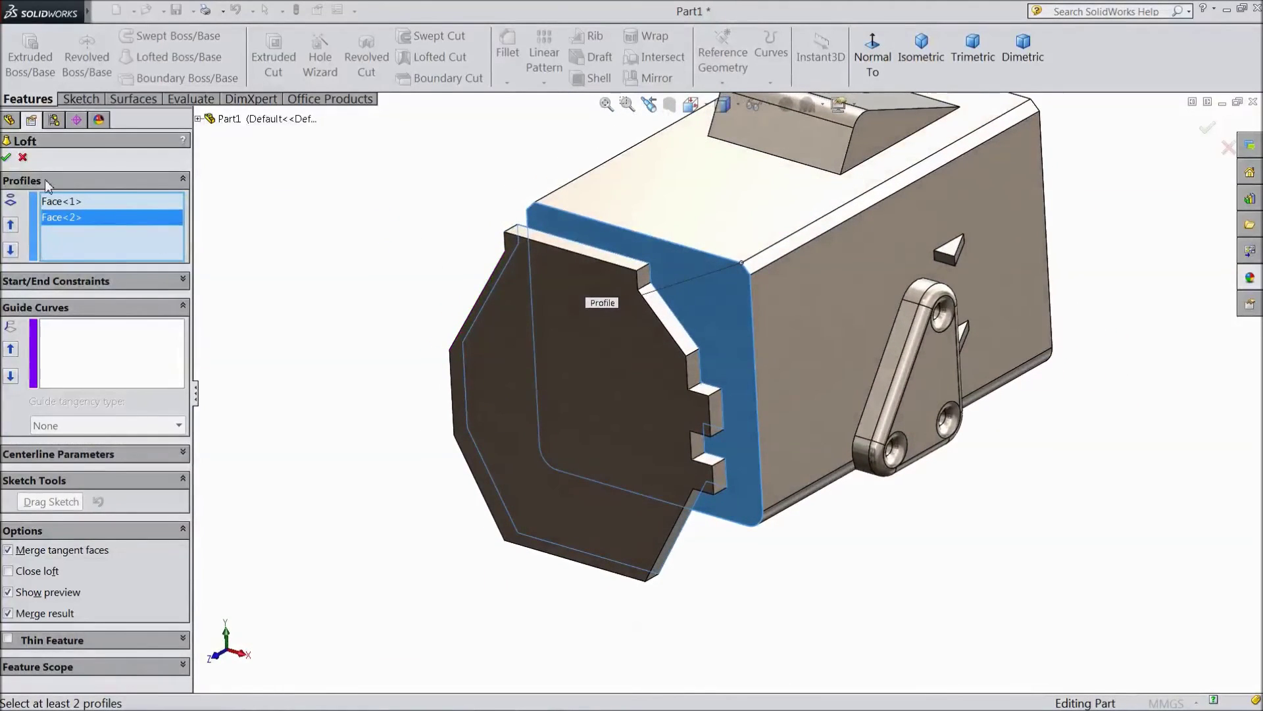
{"action": "left_click", "coordinate": [8, 159]}
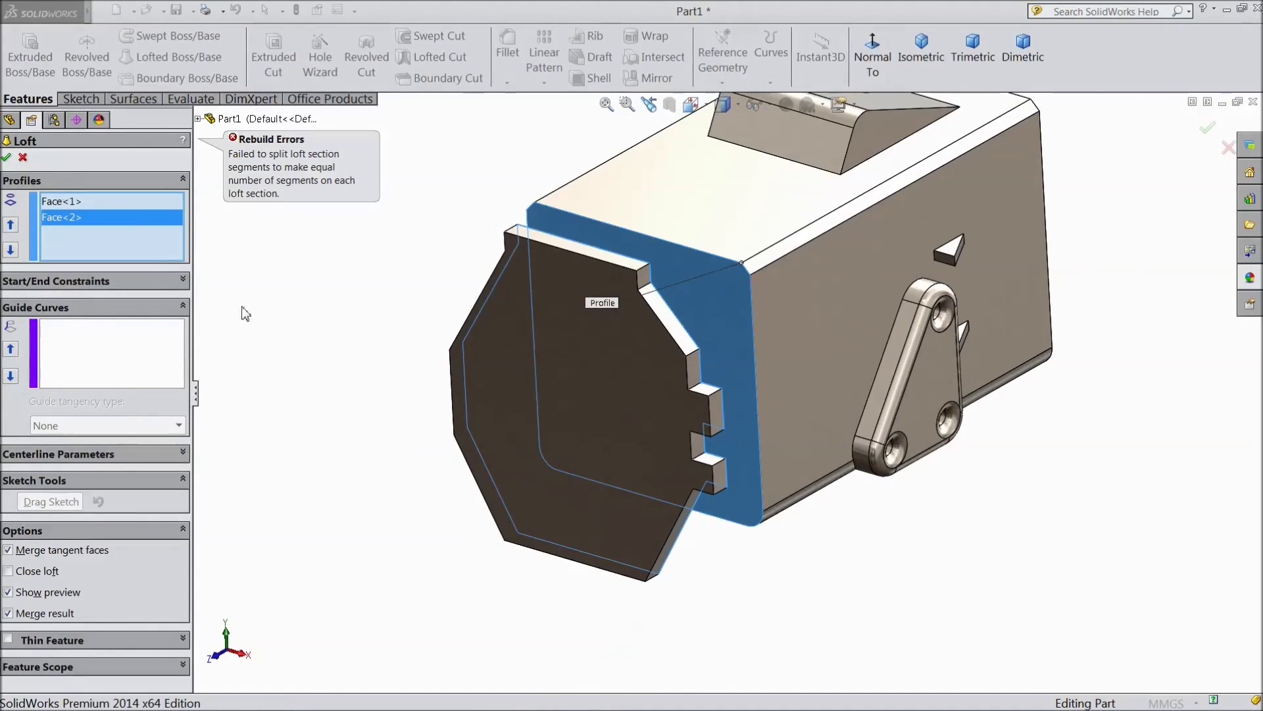
Clear the loft profiles and reselect the box side face first, then the plate's inner face.
{"action": "right_click", "coordinate": [88, 219]}
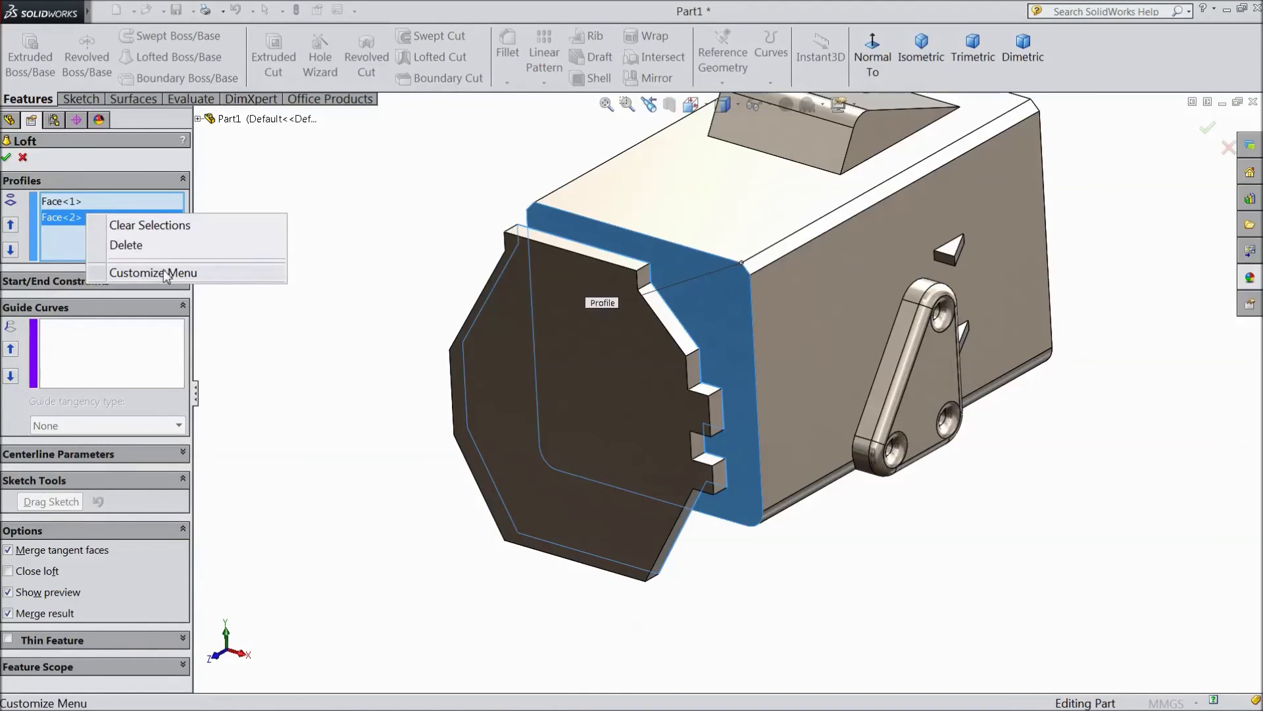
{"action": "left_click", "coordinate": [164, 224]}
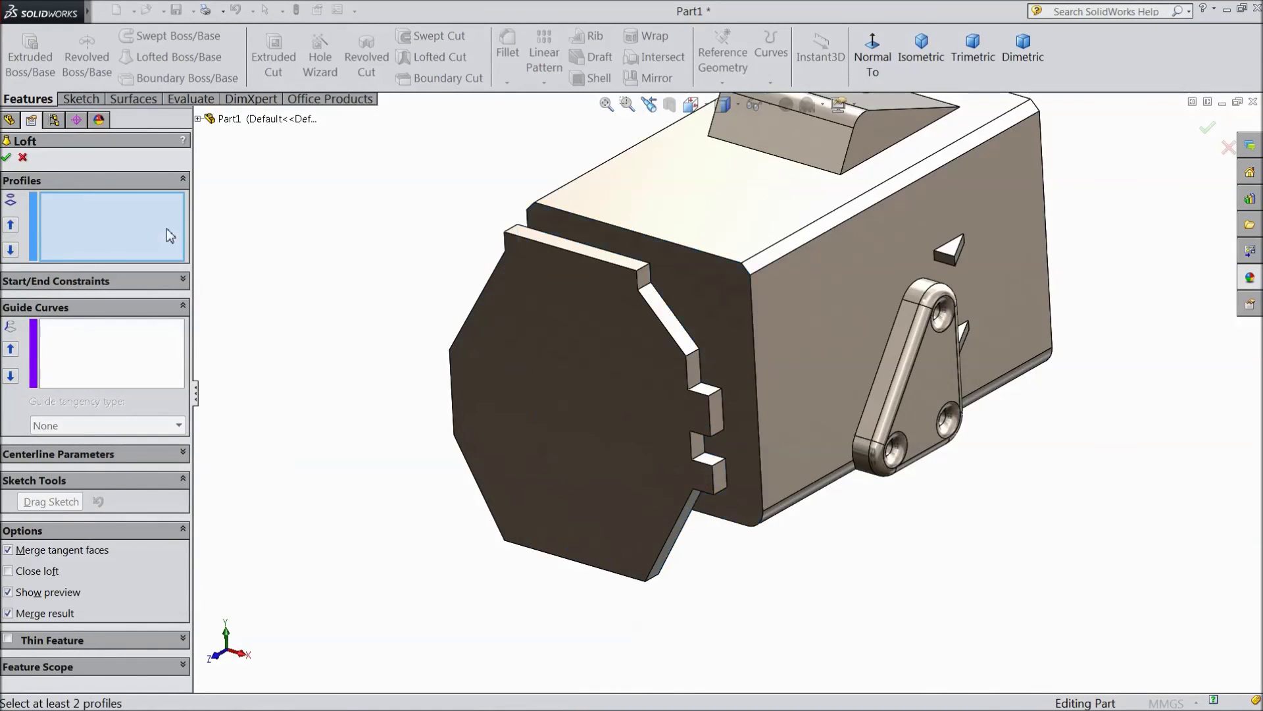
{"action": "left_click", "coordinate": [726, 302]}
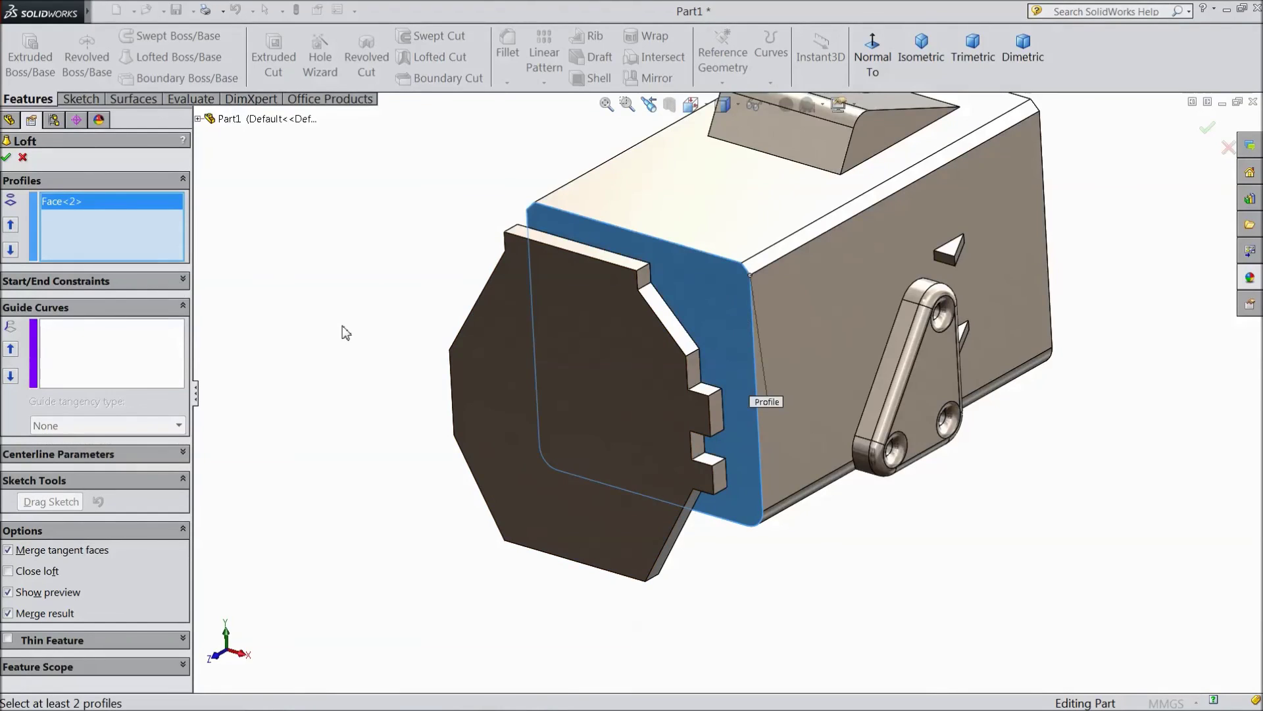
{"action": "middle_click_drag", "start_coordinate": [342, 331], "coordinate": [254, 408]}
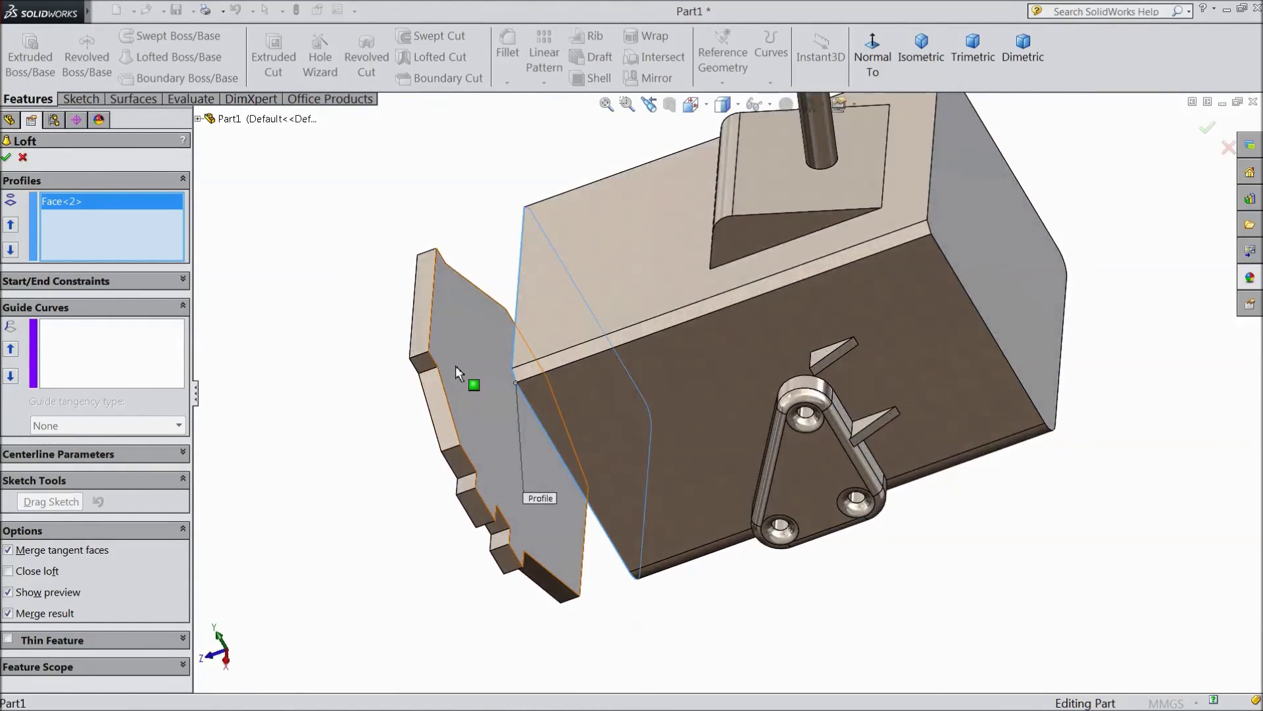
{"action": "left_click", "coordinate": [455, 366]}
Move the loft connector to the top-edge corner to untwist the transition, then accept the loft.
{"action": "mouse_move", "coordinate": [456, 365]}
{"action": "middle_mouse_down"}
{"action": "mouse_move", "coordinate": [339, 496]}
{"action": "mouse_move", "coordinate": [372, 448]}
{"action": "mouse_move", "coordinate": [409, 428]}
{"action": "middle_mouse_up"}
{"action": "scroll", "coordinate": [492, 390], "scroll_direction": "down", "scroll_amount": 5}
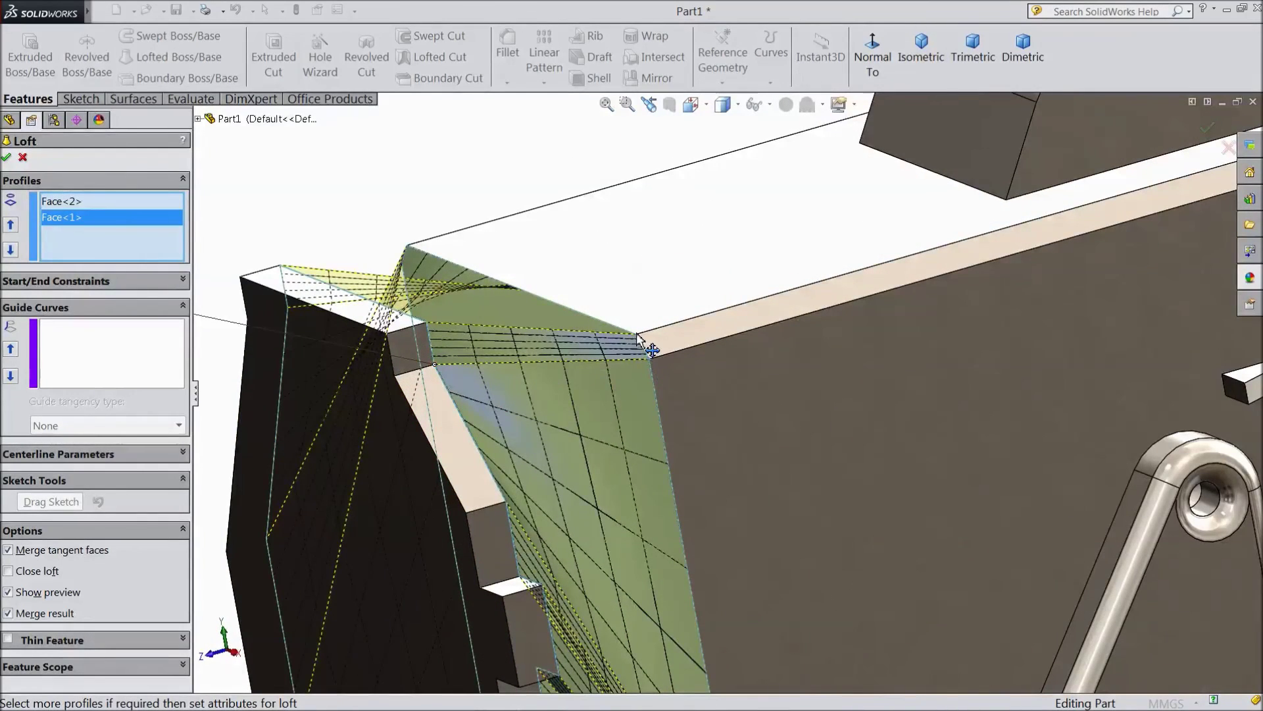
{"action": "left_click_drag", "start_coordinate": [637, 336], "coordinate": [642, 343]}
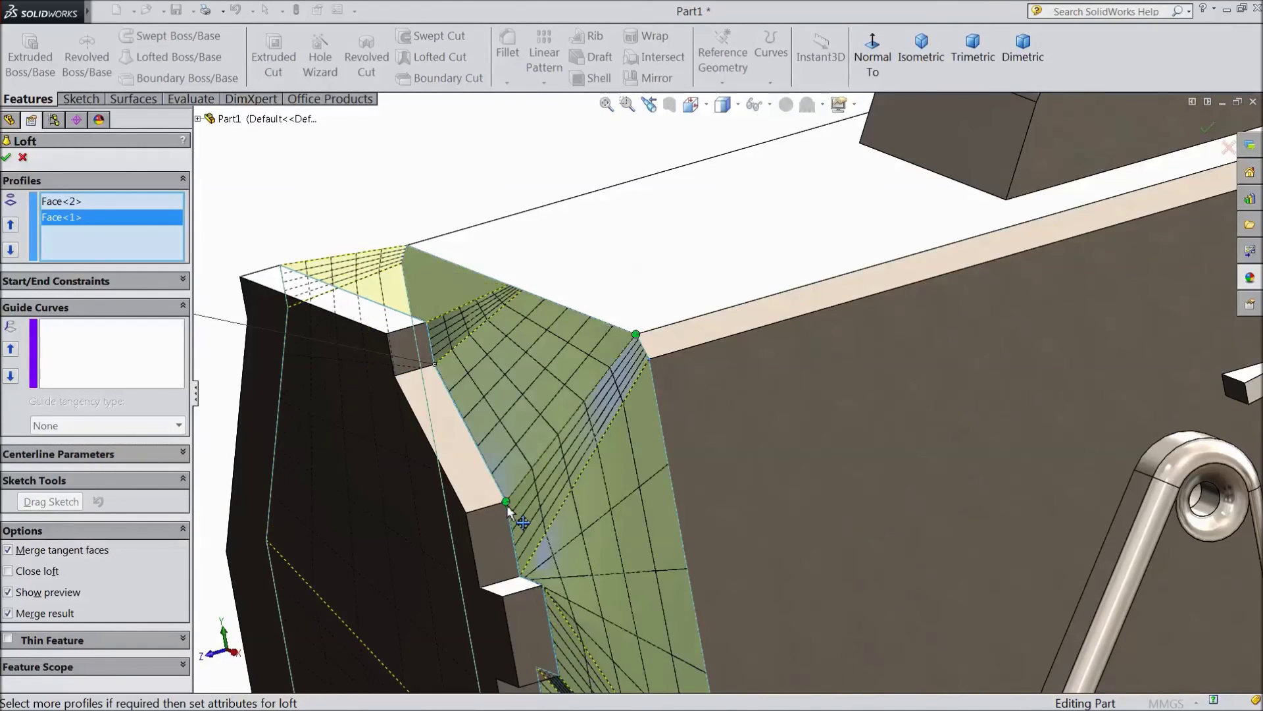
{"action": "scroll", "coordinate": [504, 512], "scroll_direction": "up", "scroll_amount": 5}
{"action": "mouse_move", "coordinate": [498, 510]}
{"action": "middle_mouse_down"}
{"action": "mouse_move", "coordinate": [404, 515]}
{"action": "mouse_move", "coordinate": [451, 502]}
{"action": "mouse_move", "coordinate": [423, 502]}
{"action": "mouse_move", "coordinate": [613, 560]}
{"action": "middle_mouse_up"}
{"action": "scroll", "coordinate": [756, 528], "scroll_direction": "down", "scroll_amount": 3}
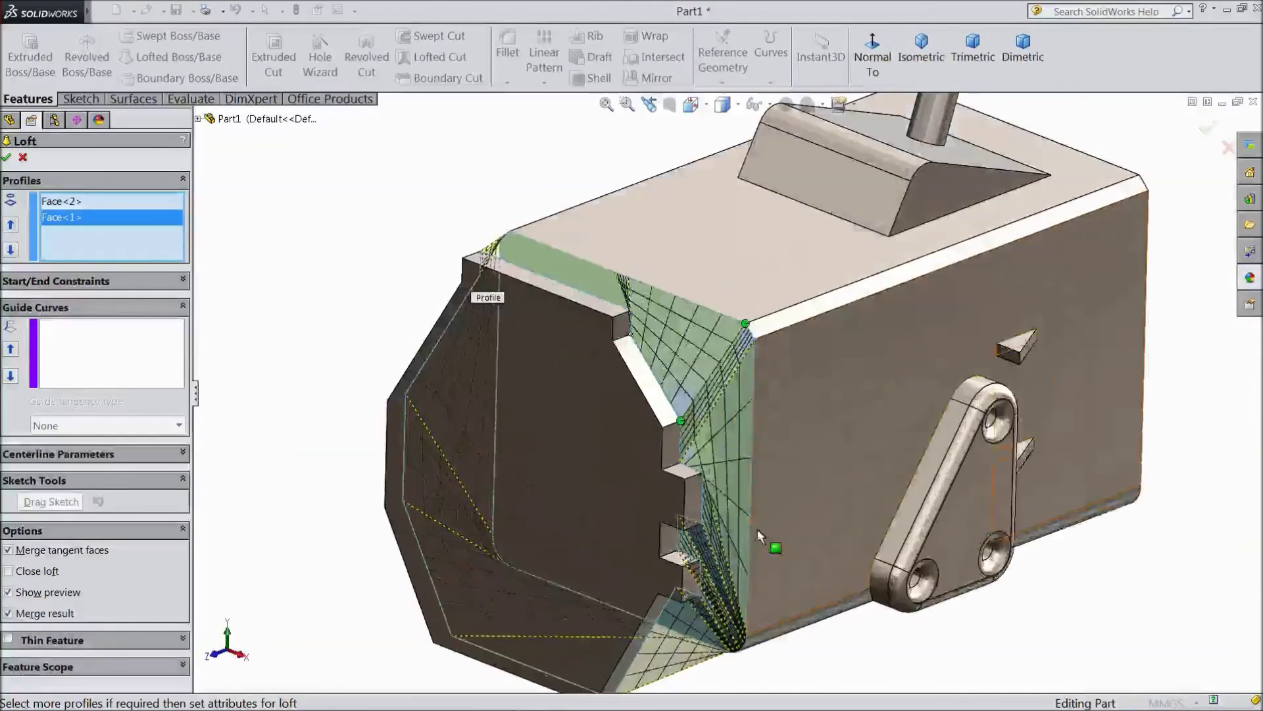
{"action": "left_click", "coordinate": [6, 157]}
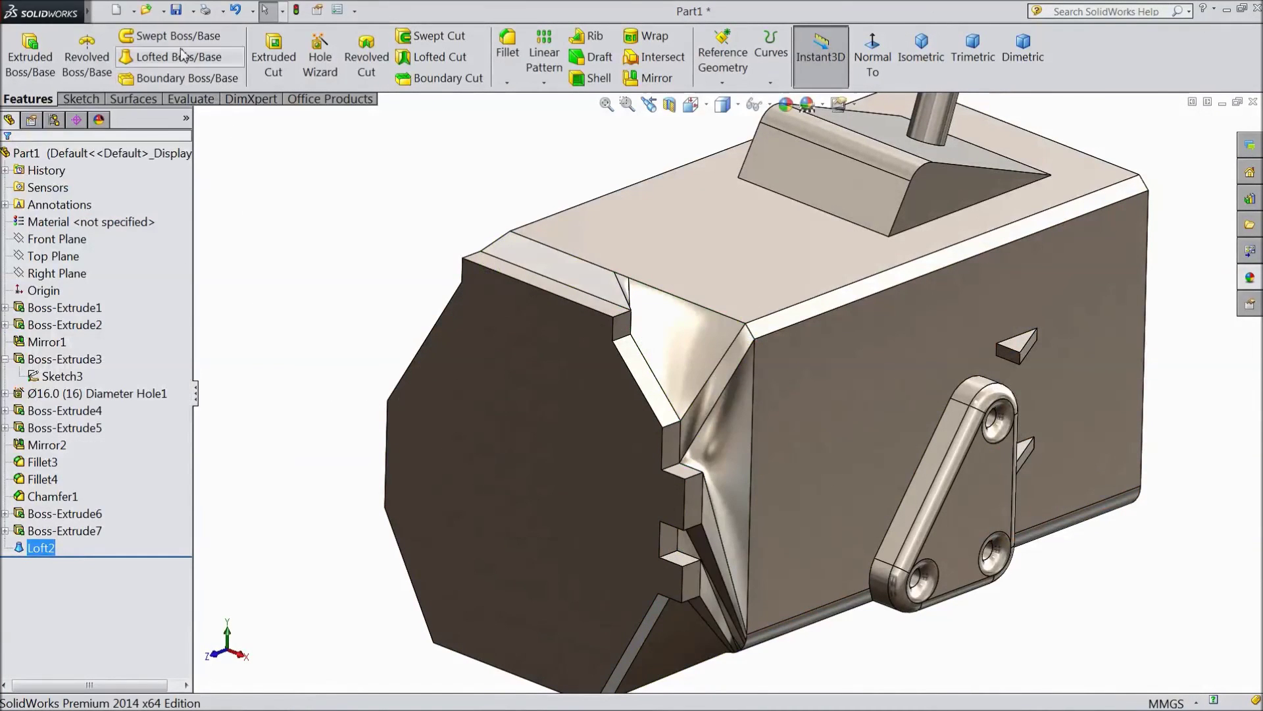
Save the part as '28.cluch box' and zoom to fit the whole part.
{"action": "left_click", "coordinate": [176, 10]}
{"action": "type", "text": "28.cluch b"}
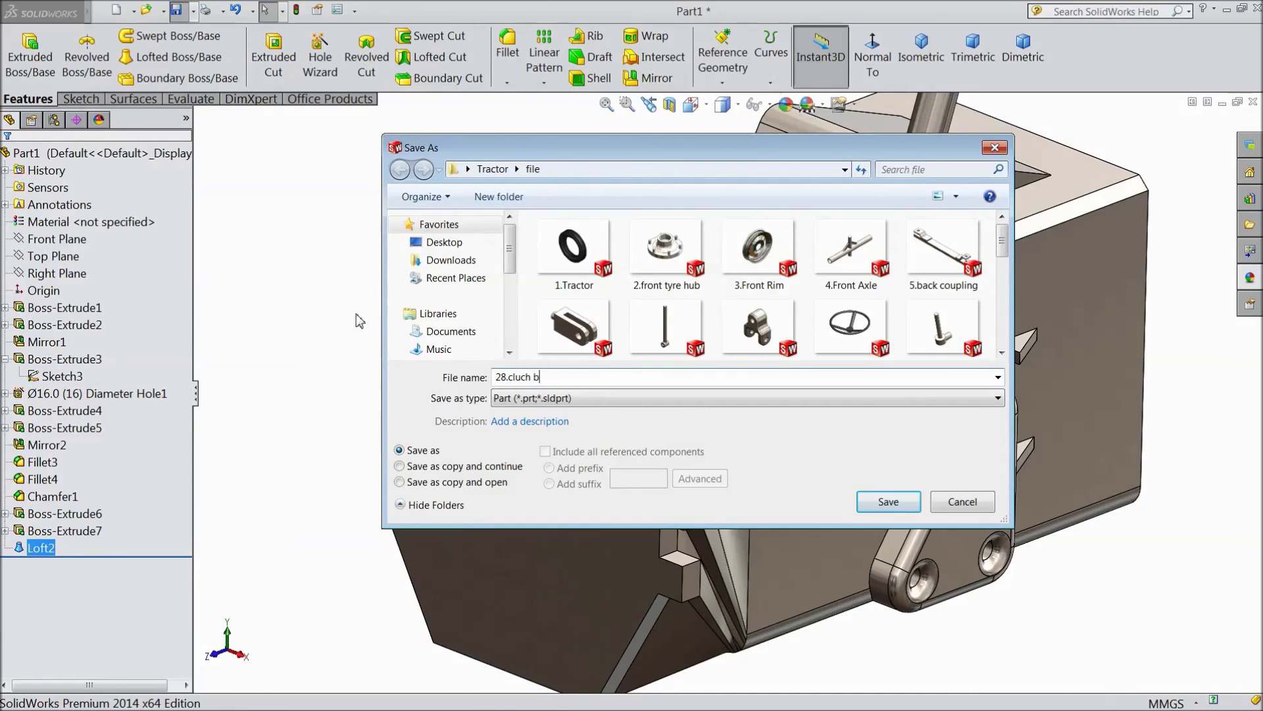
{"action": "left_click", "coordinate": [884, 502]}
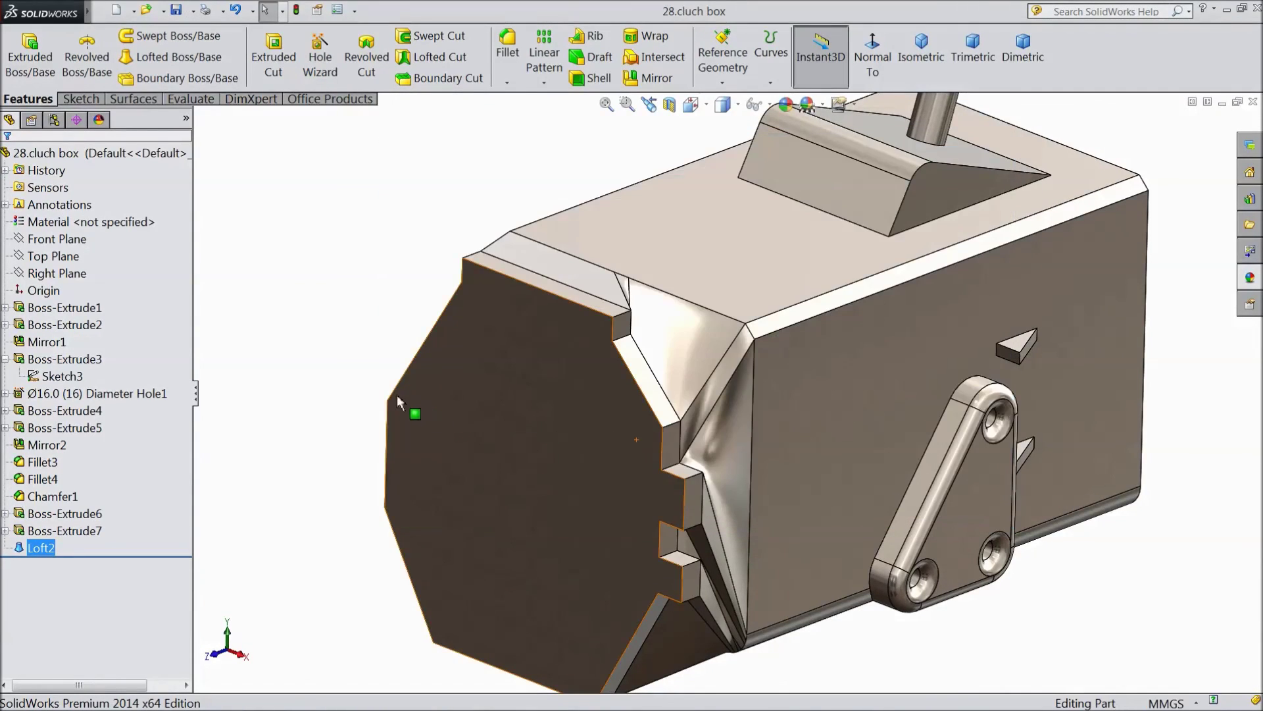
{"action": "key", "text": "z"}
{"action": "key", "text": "z"}
{"action": "key", "text": "z"}
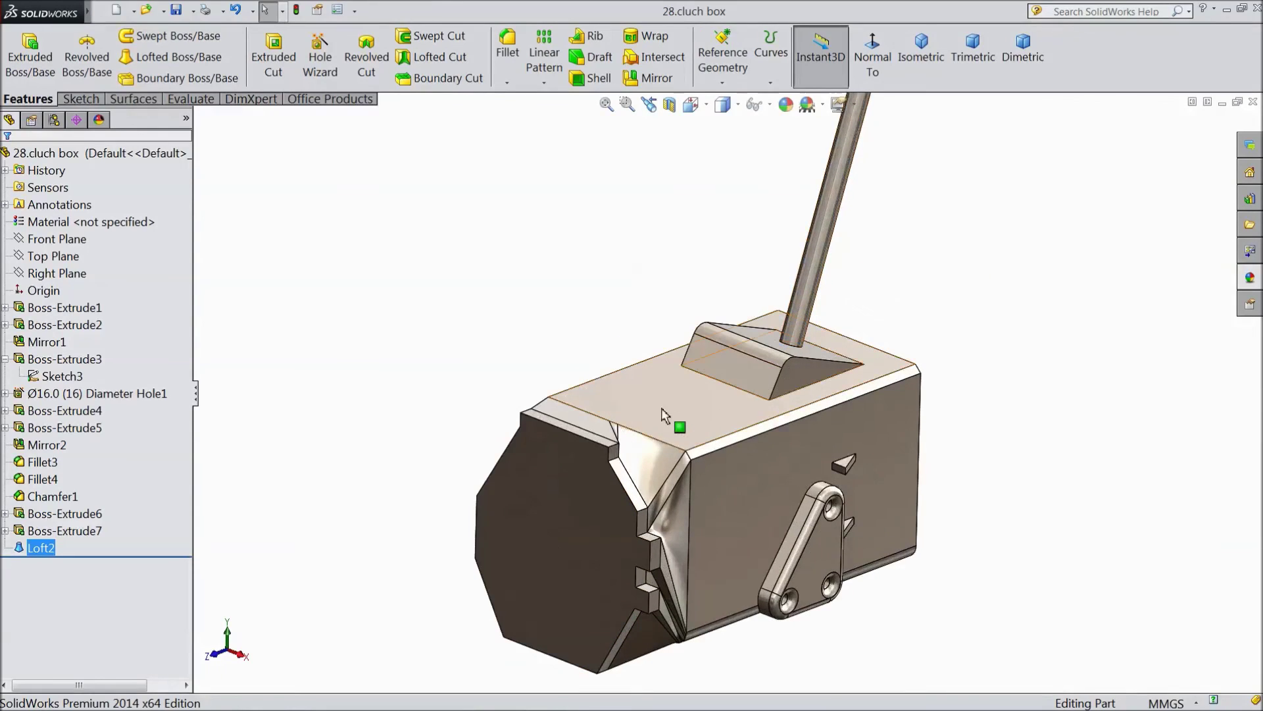
{"action": "mouse_move", "coordinate": [953, 487]}
{"action": "middle_mouse_down"}
{"action": "mouse_move", "coordinate": [913, 488]}
{"action": "mouse_move", "coordinate": [1001, 465]}
{"action": "mouse_move", "coordinate": [1007, 433]}
{"action": "mouse_move", "coordinate": [1072, 510]}
{"action": "middle_mouse_up"}
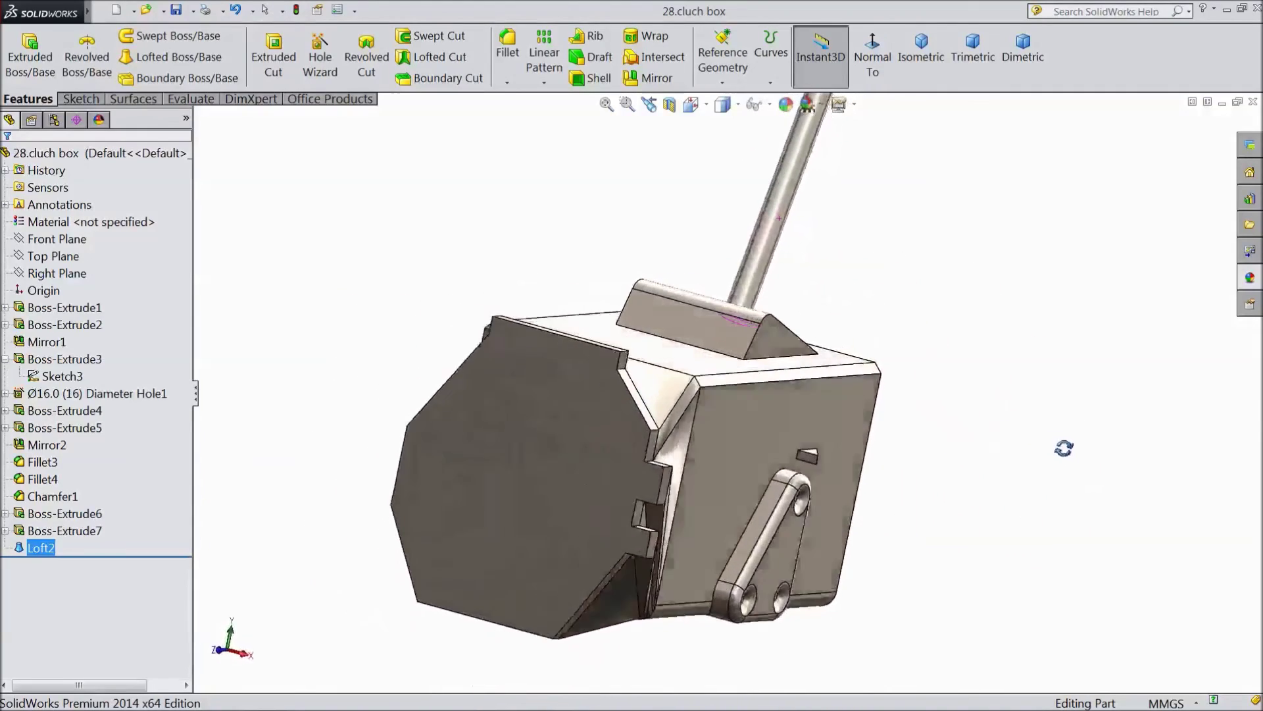
{"action": "mouse_move", "coordinate": [606, 318]}
{"action": "middle_mouse_down"}
{"action": "mouse_move", "coordinate": [643, 270]}
{"action": "mouse_move", "coordinate": [761, 305]}
{"action": "mouse_move", "coordinate": [1004, 442]}
{"action": "middle_mouse_up"}
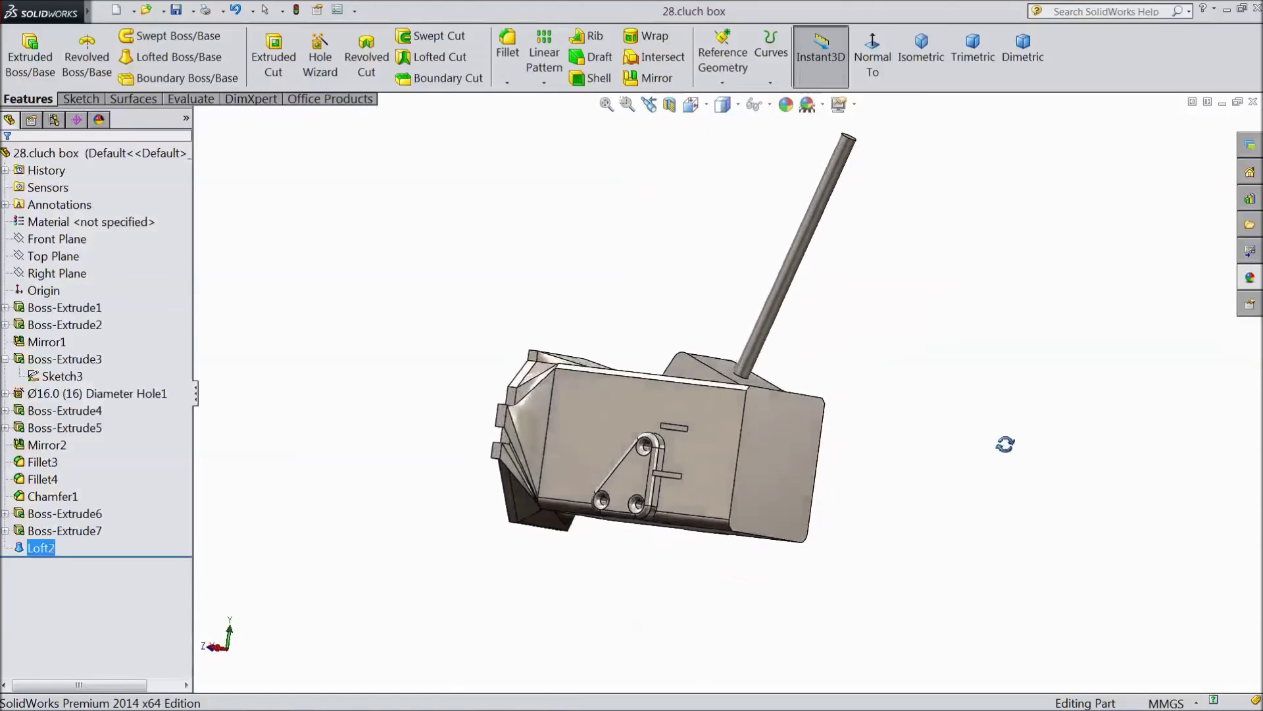
{"action": "left_click", "coordinate": [918, 53]}
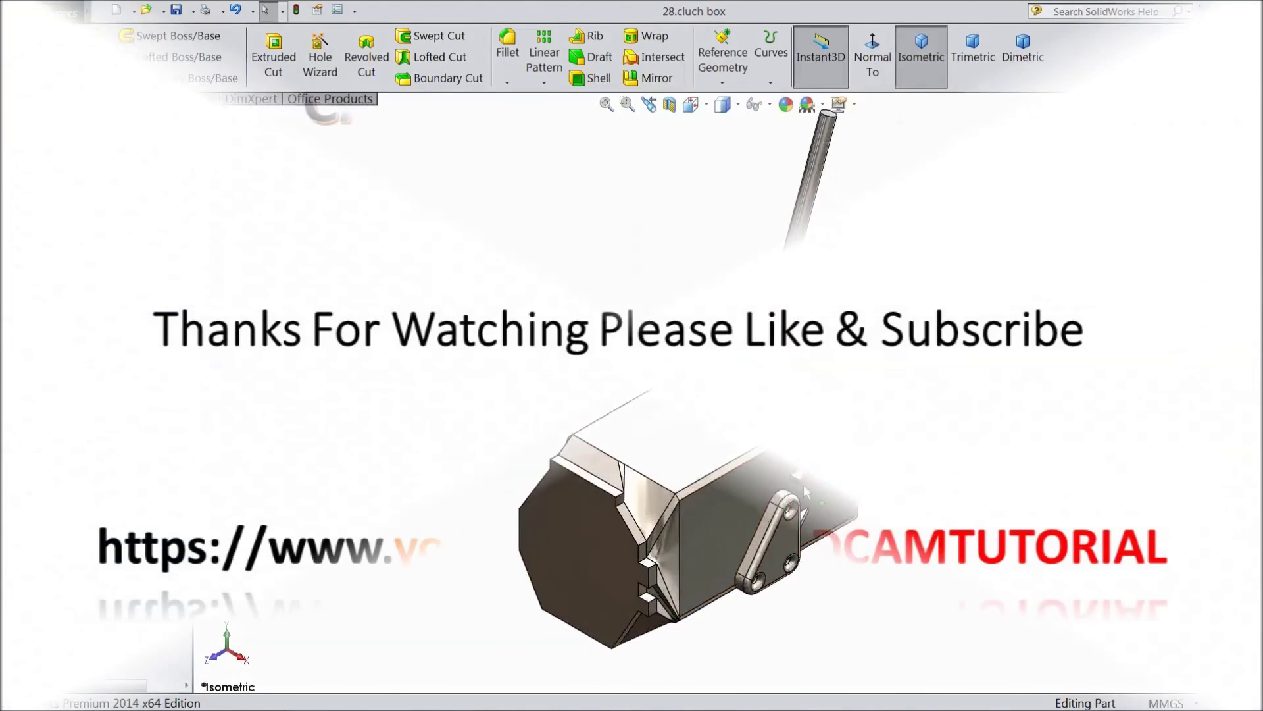